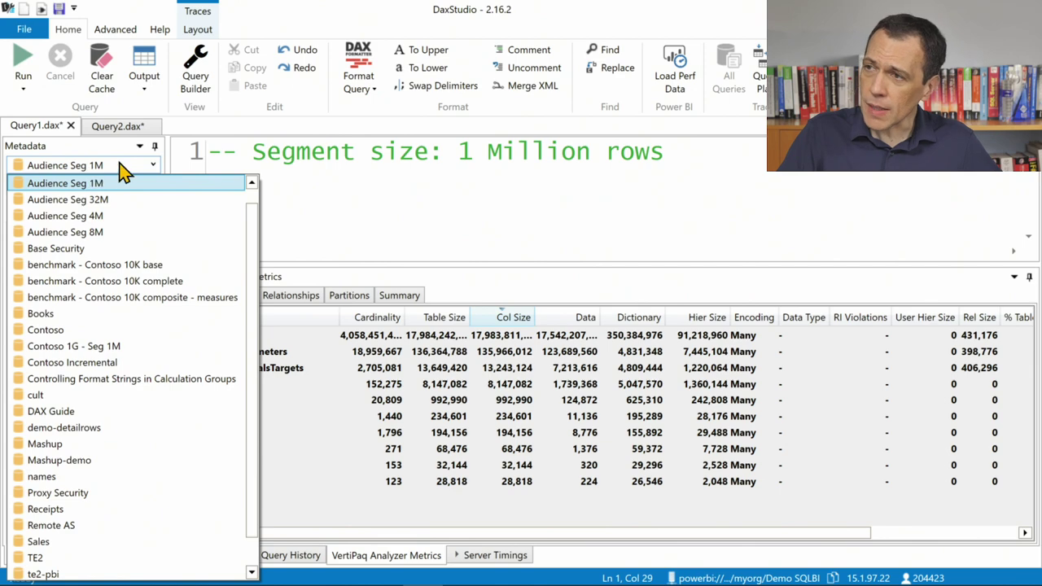
- Choose Audience Seg 1M as the Query1 database and widen the Metadata pane slightly
{"action": "left_click", "coordinate": [127, 169]}
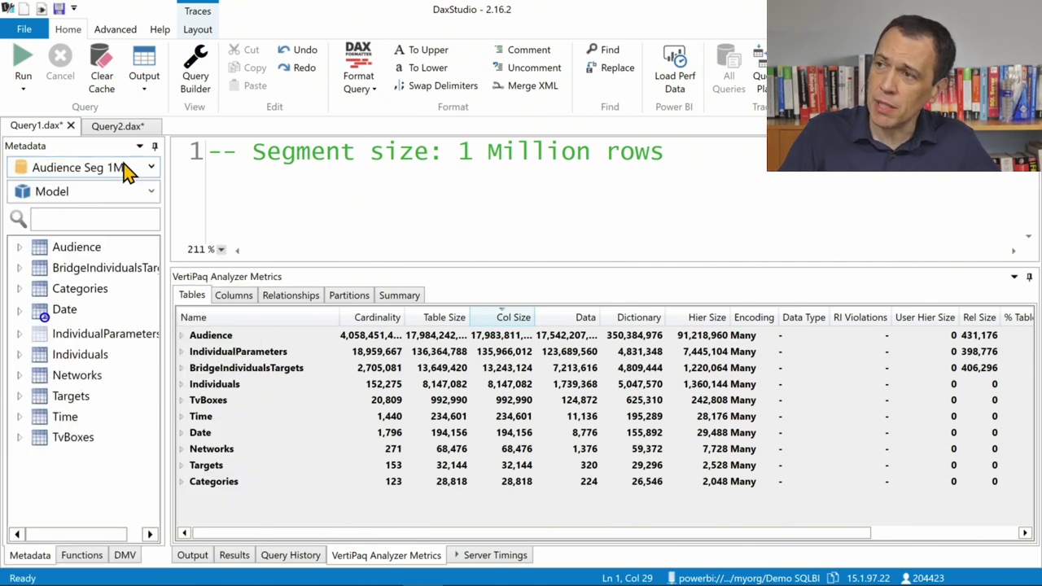
{"action": "left_click_drag", "start_coordinate": [170, 159], "coordinate": [191, 162]}
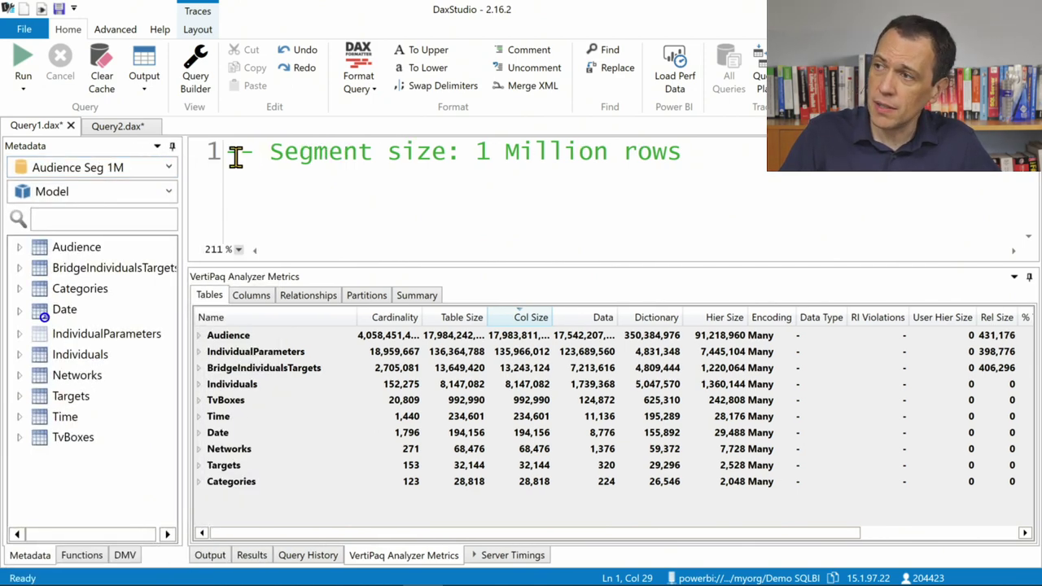
- Highlight the segment size comment in Query1 and switch to the Query2 document
{"action": "left_click", "coordinate": [433, 158]}
{"action": "left_click_drag", "start_coordinate": [749, 162], "coordinate": [196, 147]}
{"action": "left_click", "coordinate": [551, 199]}
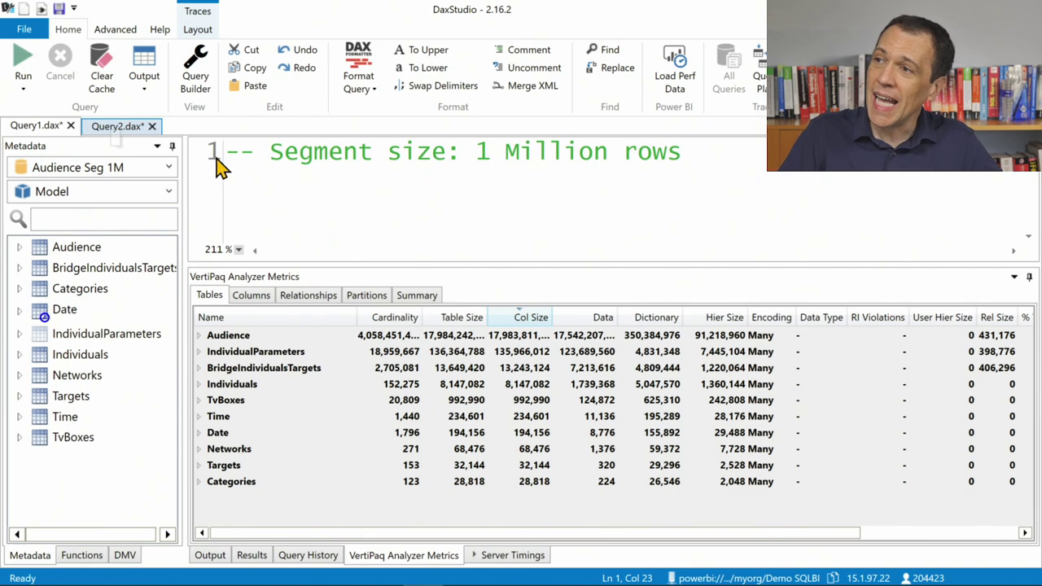
{"action": "key", "text": "ctrl+Tab"}
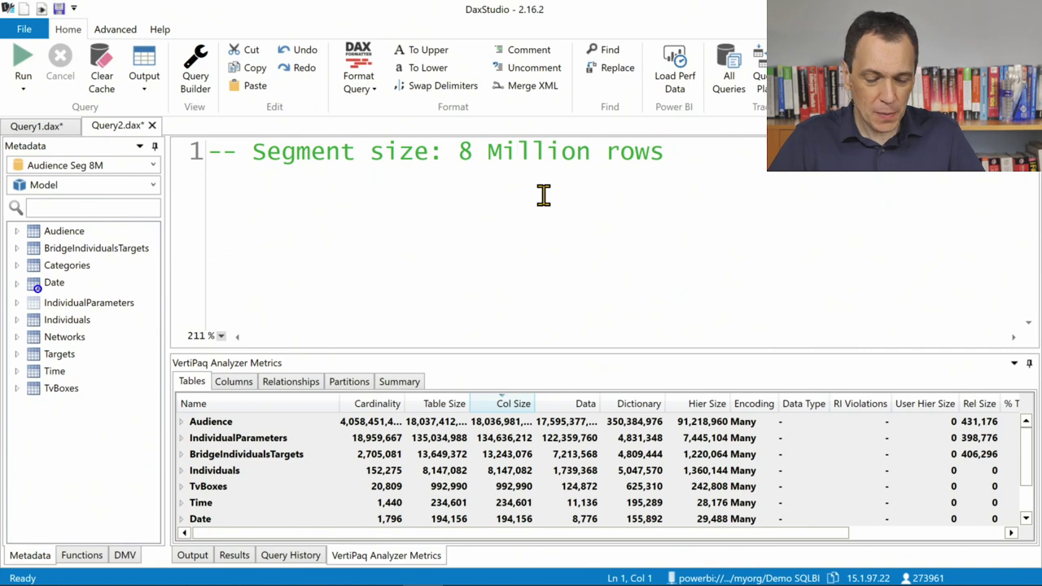
- Switch to Microsoft Whiteboard and draw a tall blue rectangle labelled "AUDIENCE 4B." above, with a short note beneath it
{"action": "key", "text": "alt+Tab"}
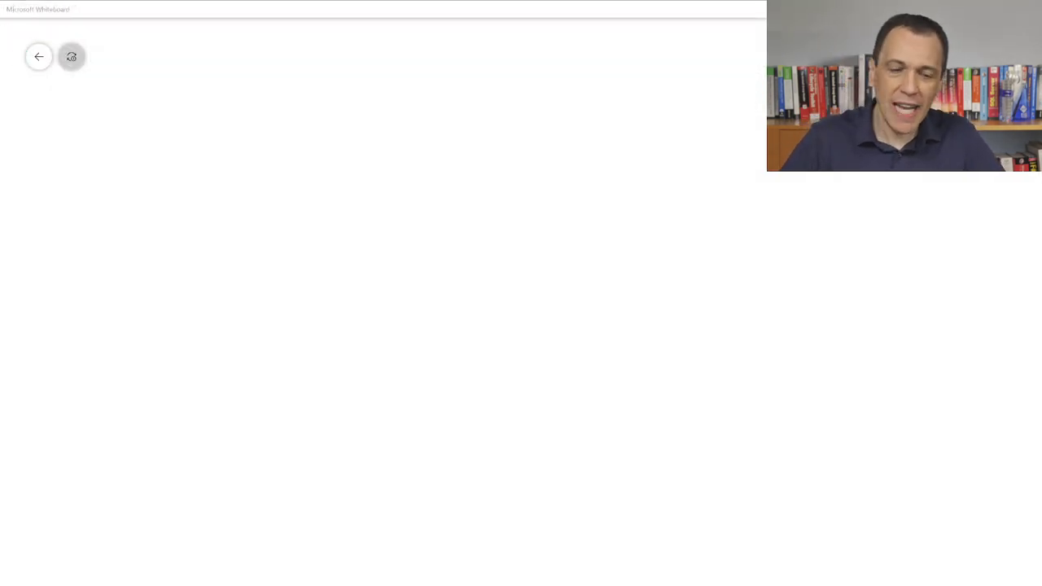
{"action": "mouse_move", "coordinate": [198, 126]}
{"action": "left_mouse_down"}
{"action": "mouse_move", "coordinate": [205, 555]}
{"action": "mouse_move", "coordinate": [199, 119]}
{"action": "mouse_move", "coordinate": [390, 119]}
{"action": "mouse_move", "coordinate": [421, 148]}
{"action": "mouse_move", "coordinate": [424, 477]}
{"action": "mouse_move", "coordinate": [379, 538]}
{"action": "mouse_move", "coordinate": [210, 547]}
{"action": "left_mouse_up"}
{"action": "mouse_move", "coordinate": [234, 106]}
{"action": "left_mouse_down"}
{"action": "mouse_move", "coordinate": [255, 107]}
{"action": "mouse_move", "coordinate": [251, 91]}
{"action": "left_mouse_up"}
{"action": "mouse_move", "coordinate": [262, 78]}
{"action": "left_mouse_down"}
{"action": "mouse_move", "coordinate": [280, 78]}
{"action": "mouse_move", "coordinate": [299, 98]}
{"action": "left_mouse_up"}
{"action": "mouse_move", "coordinate": [299, 76]}
{"action": "left_mouse_down"}
{"action": "mouse_move", "coordinate": [300, 97]}
{"action": "mouse_move", "coordinate": [337, 101]}
{"action": "left_mouse_up"}
{"action": "mouse_move", "coordinate": [340, 89]}
{"action": "left_mouse_down"}
{"action": "mouse_move", "coordinate": [383, 82]}
{"action": "mouse_move", "coordinate": [403, 98]}
{"action": "left_mouse_up"}
{"action": "left_click_drag", "start_coordinate": [407, 75], "coordinate": [418, 73]}
{"action": "left_click_drag", "start_coordinate": [410, 88], "coordinate": [430, 100]}
{"action": "left_click", "coordinate": [464, 86]}
{"action": "mouse_move", "coordinate": [486, 65]}
{"action": "left_mouse_down"}
{"action": "mouse_move", "coordinate": [466, 98]}
{"action": "mouse_move", "coordinate": [487, 96]}
{"action": "left_mouse_up"}
{"action": "left_click_drag", "start_coordinate": [480, 85], "coordinate": [481, 108]}
{"action": "left_click_drag", "start_coordinate": [505, 69], "coordinate": [507, 103]}
{"action": "left_click_drag", "start_coordinate": [499, 70], "coordinate": [509, 102]}
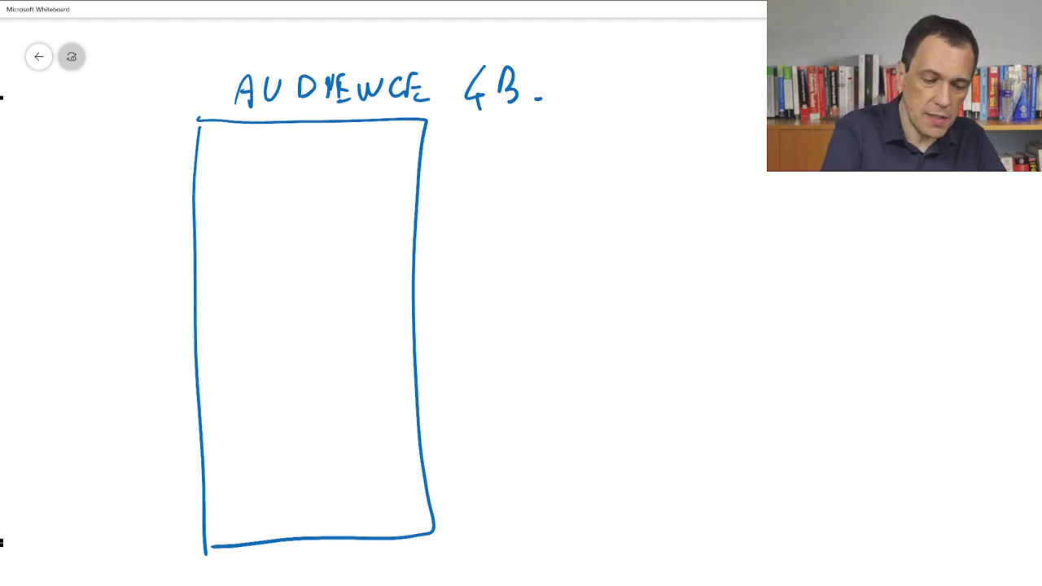
{"action": "left_click_drag", "start_coordinate": [150, 585], "coordinate": [182, 583]}
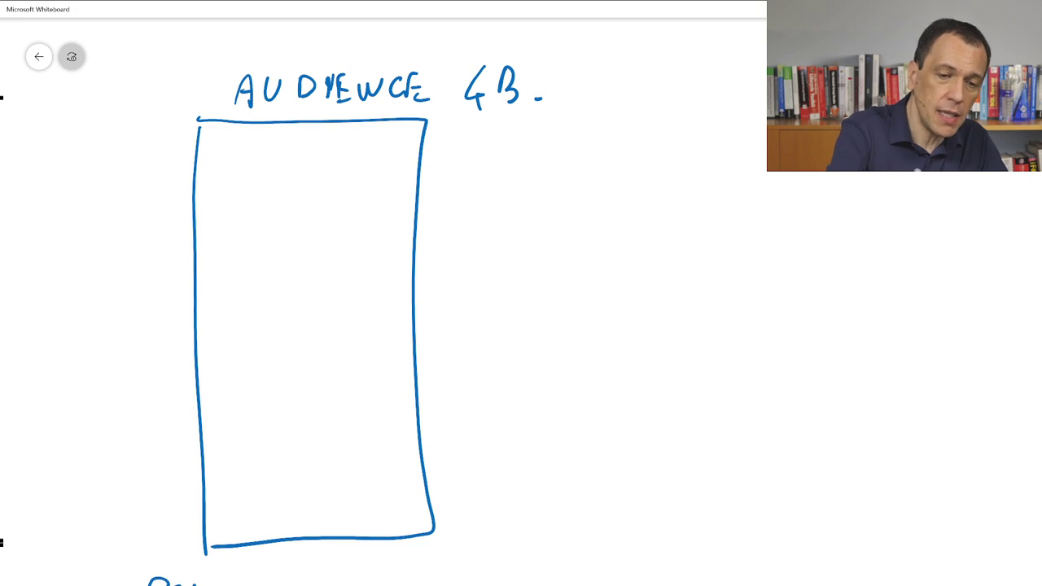
- Mark closely spaced green ticks down the whole left edge of the blue Audience rectangle
{"action": "left_click_drag", "start_coordinate": [175, 144], "coordinate": [196, 139]}
{"action": "left_click_drag", "start_coordinate": [177, 153], "coordinate": [188, 152]}
{"action": "left_click_drag", "start_coordinate": [185, 232], "coordinate": [189, 232]}
{"action": "left_click_drag", "start_coordinate": [186, 241], "coordinate": [188, 241]}
{"action": "left_click_drag", "start_coordinate": [186, 253], "coordinate": [188, 253]}
{"action": "left_click_drag", "start_coordinate": [185, 266], "coordinate": [190, 265]}
{"action": "left_click_drag", "start_coordinate": [182, 366], "coordinate": [186, 381]}
{"action": "left_click_drag", "start_coordinate": [184, 395], "coordinate": [182, 419]}
{"action": "left_click_drag", "start_coordinate": [184, 429], "coordinate": [186, 433]}
{"action": "left_click_drag", "start_coordinate": [181, 451], "coordinate": [185, 453]}
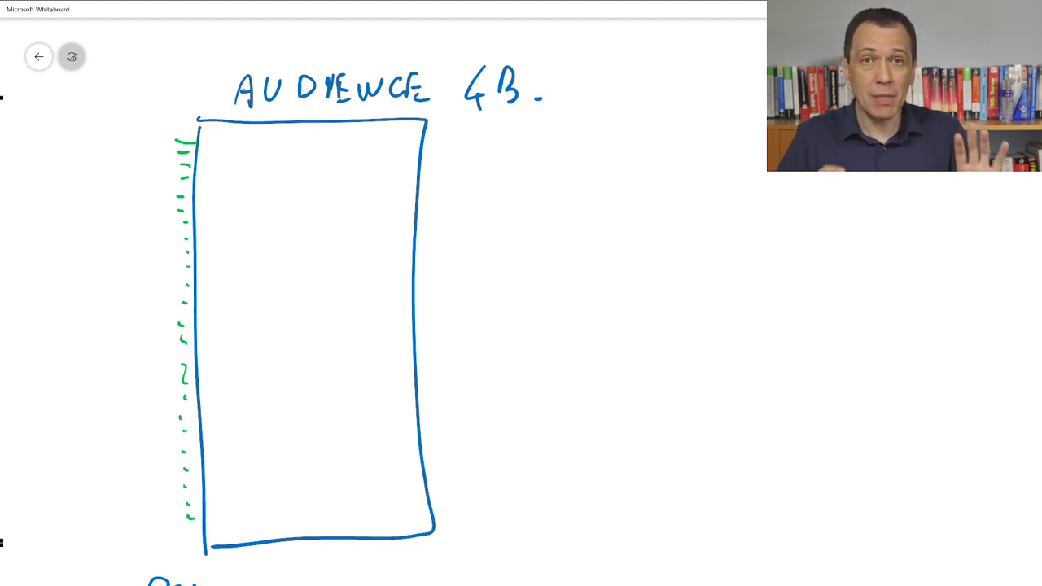
- Mark widely spaced red ticks down the right edge of the blue Audience rectangle
{"action": "left_click_drag", "start_coordinate": [434, 161], "coordinate": [420, 161]}
{"action": "left_click_drag", "start_coordinate": [429, 211], "coordinate": [418, 213]}
{"action": "left_click_drag", "start_coordinate": [431, 269], "coordinate": [414, 270]}
{"action": "left_click_drag", "start_coordinate": [432, 331], "coordinate": [420, 332]}
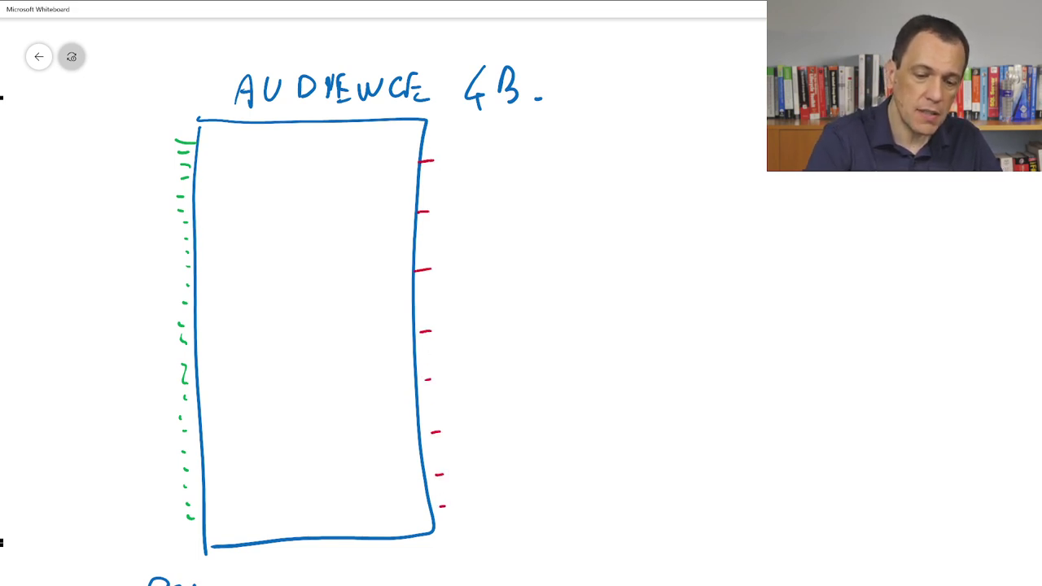
{"action": "left_click_drag", "start_coordinate": [441, 507], "coordinate": [449, 506]}
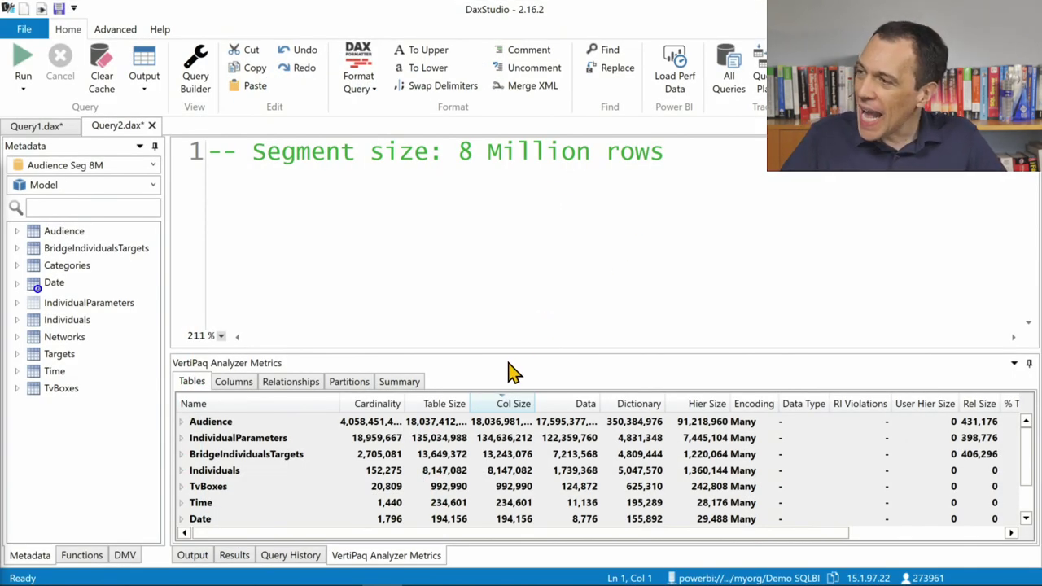
- Enlarge the VertiPaq Analyzer Metrics pane in Query2 and widen the Cardinality column to fit its full values
{"action": "left_click_drag", "start_coordinate": [524, 353], "coordinate": [512, 291]}
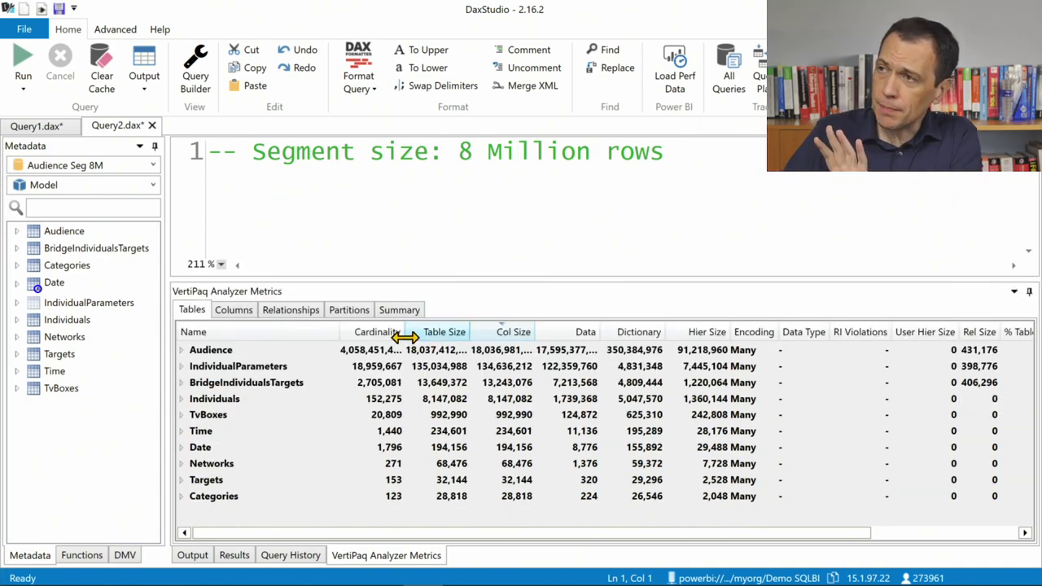
{"action": "left_click_drag", "start_coordinate": [407, 337], "coordinate": [416, 338]}
{"action": "left_click", "coordinate": [115, 29]}
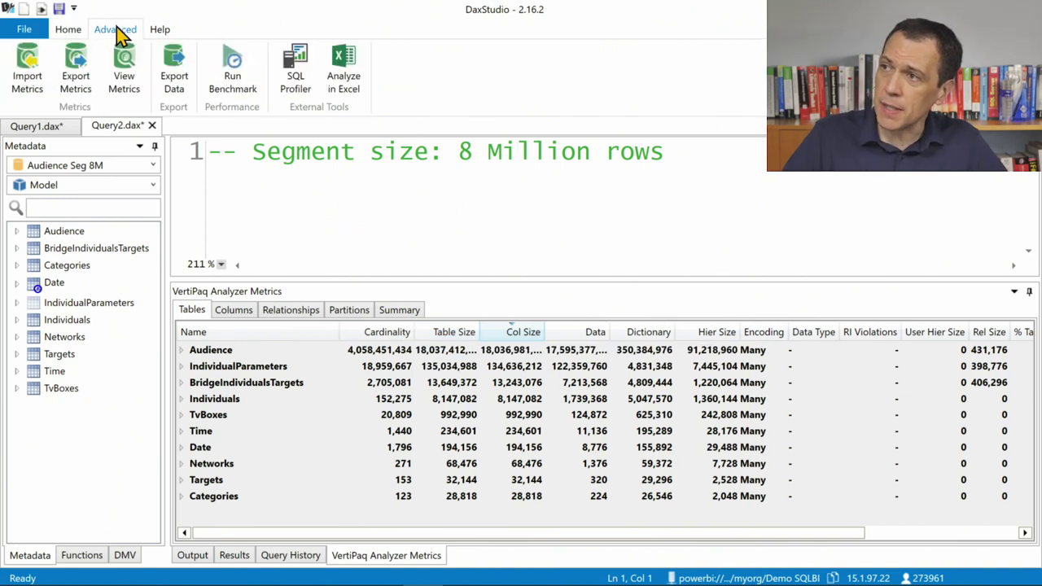
{"action": "left_click", "coordinate": [67, 33]}
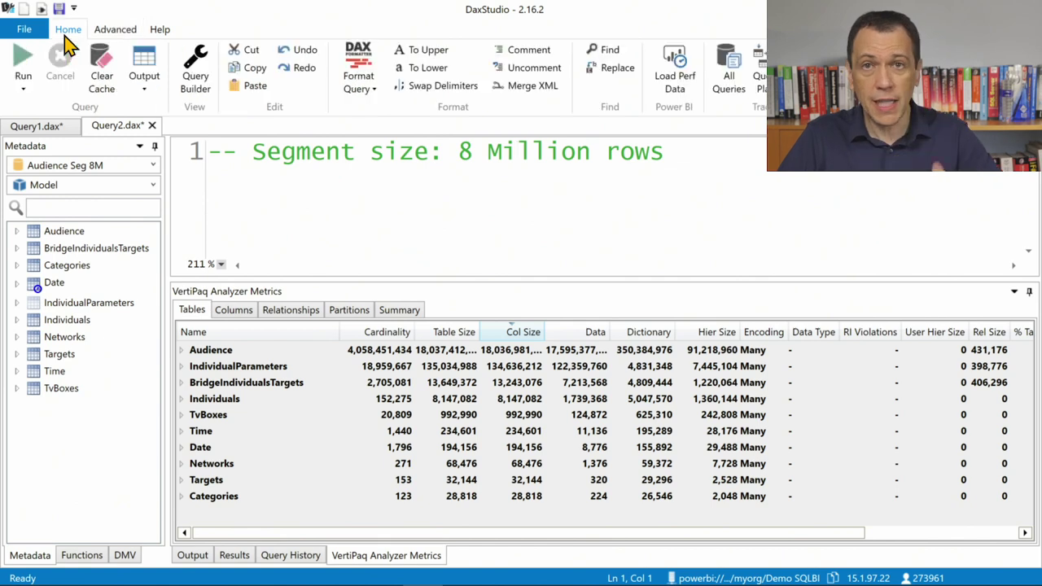
- Expand the Audience table in the enlarged metrics grid, narrowing the Name column and widening Table Size, Col Size and Data
{"action": "left_click", "coordinate": [185, 352]}
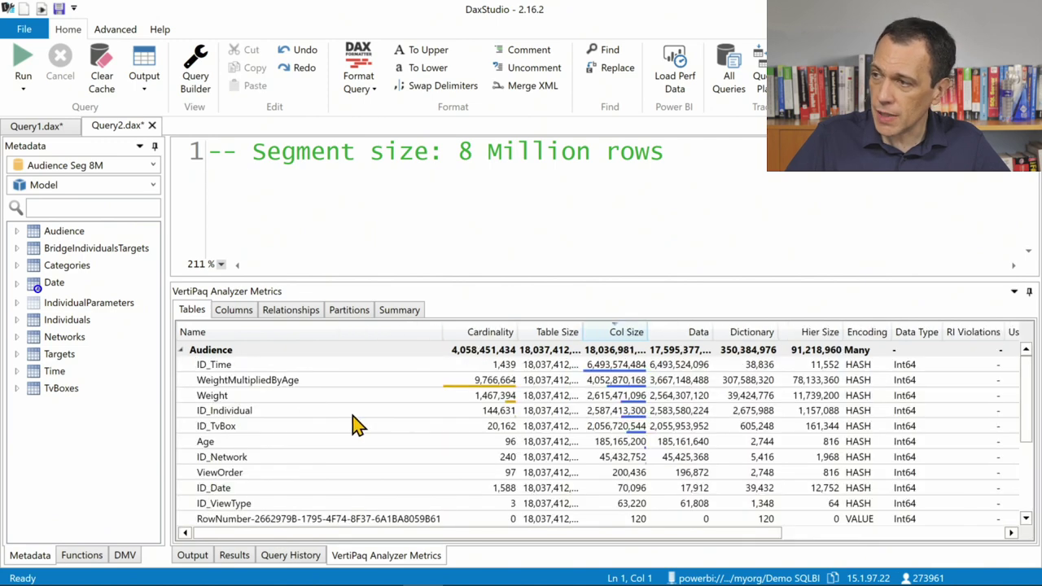
{"action": "scroll", "coordinate": [442, 434], "scroll_direction": "up", "scroll_amount": 2, "text": "ctrl"}
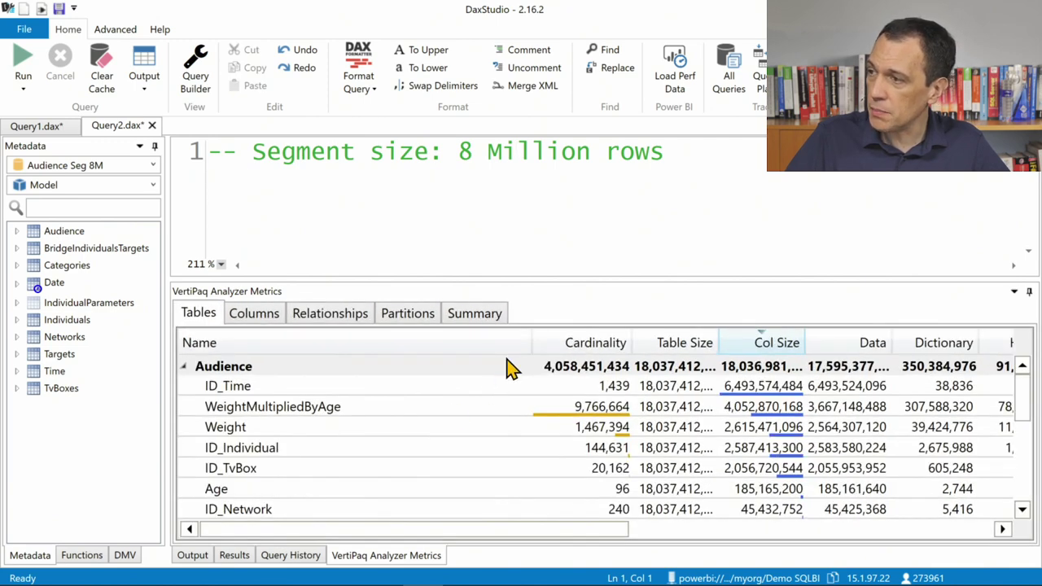
{"action": "left_click_drag", "start_coordinate": [530, 343], "coordinate": [373, 344]}
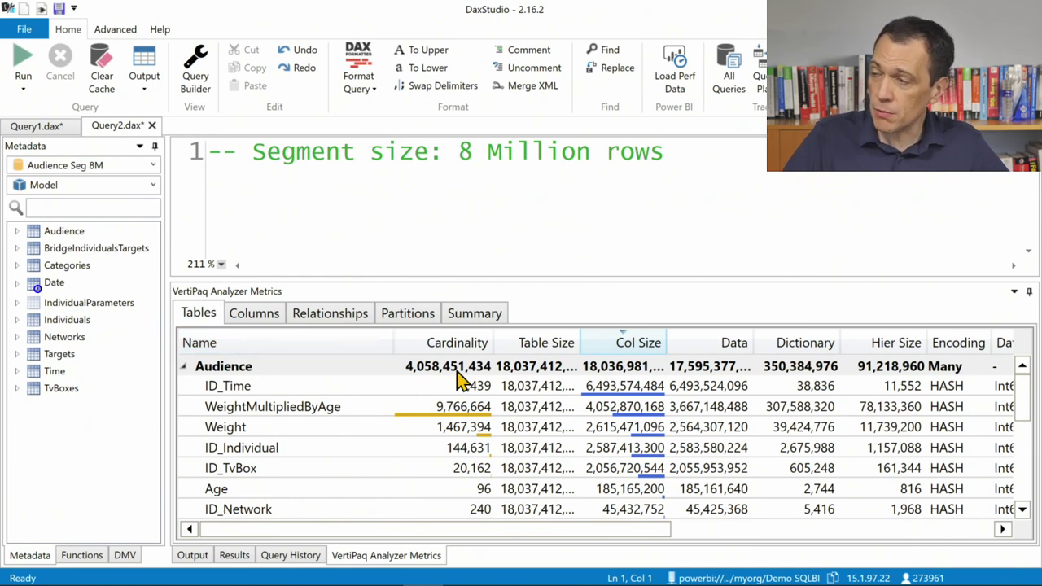
{"action": "left_click_drag", "start_coordinate": [582, 344], "coordinate": [603, 346]}
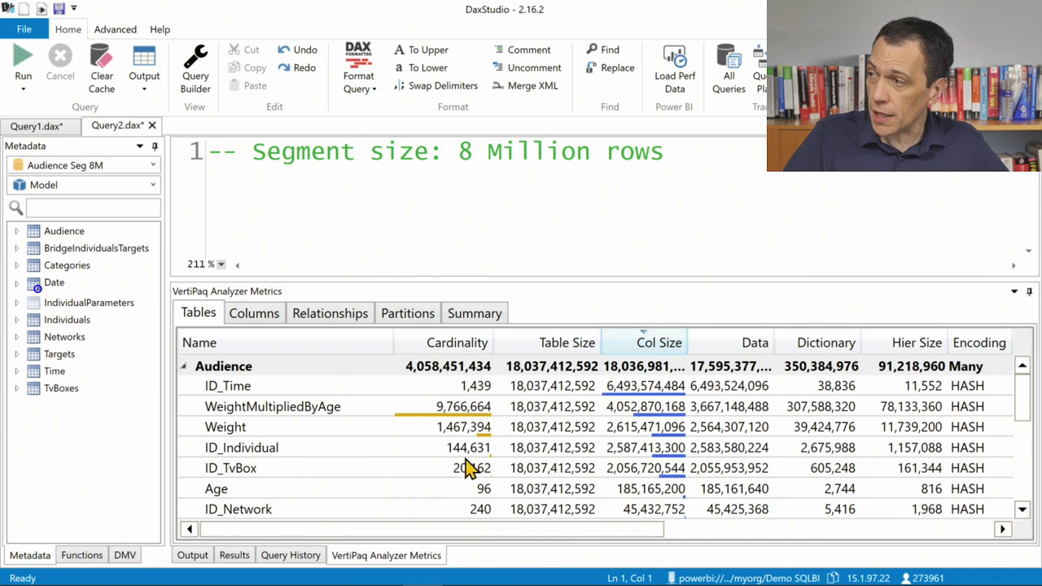
{"action": "left_click_drag", "start_coordinate": [692, 349], "coordinate": [698, 348]}
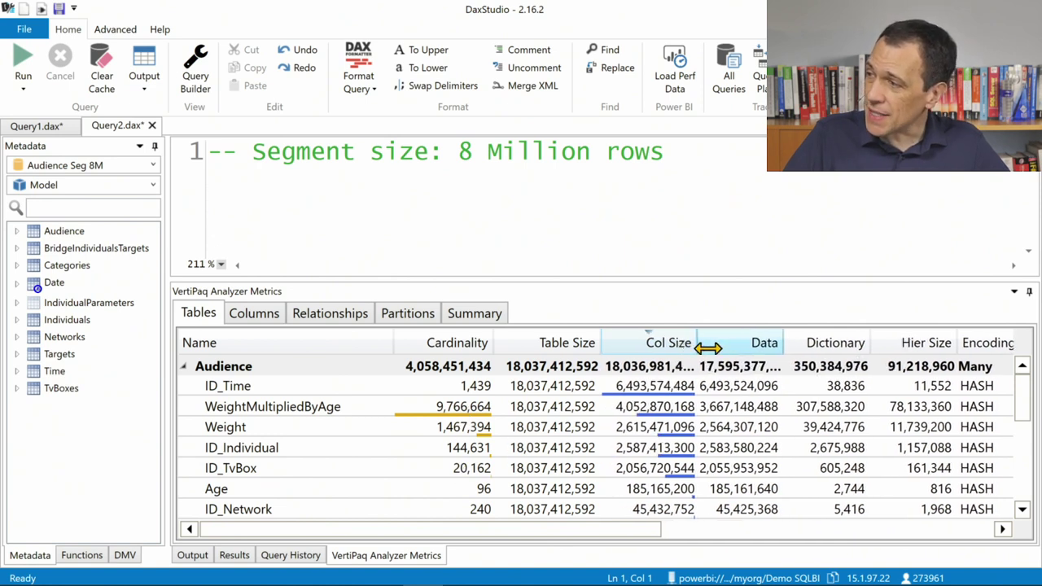
{"action": "left_click_drag", "start_coordinate": [781, 344], "coordinate": [809, 342]}
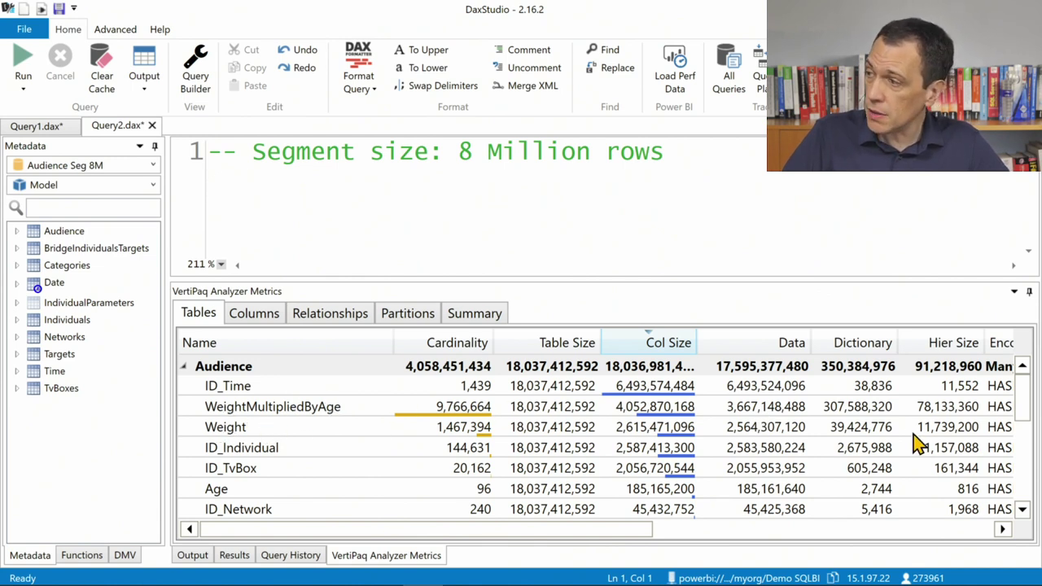
- Examine the data sizes of the WeightMultipliedByAge, Weight and Age columns in the Audience table
{"action": "left_click", "coordinate": [772, 412]}
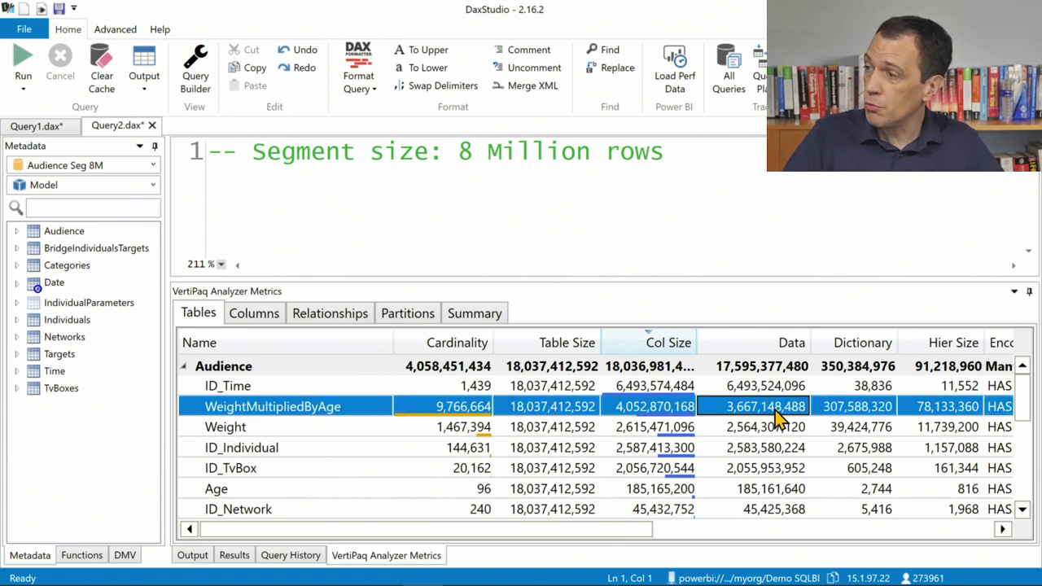
{"action": "left_click", "coordinate": [775, 428]}
{"action": "scroll", "coordinate": [775, 434], "scroll_direction": "down", "scroll_amount": 1}
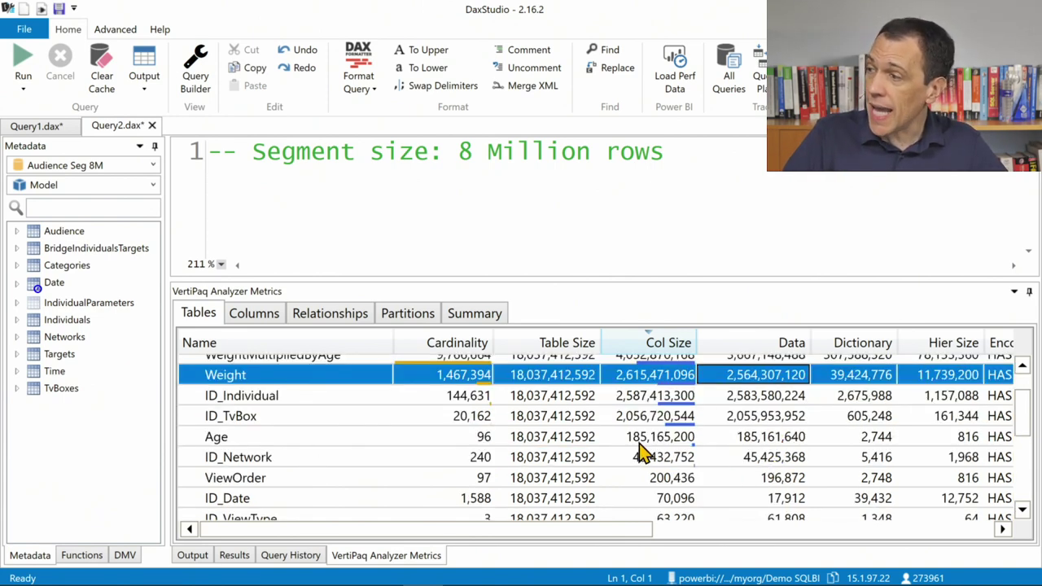
{"action": "left_click", "coordinate": [766, 440]}
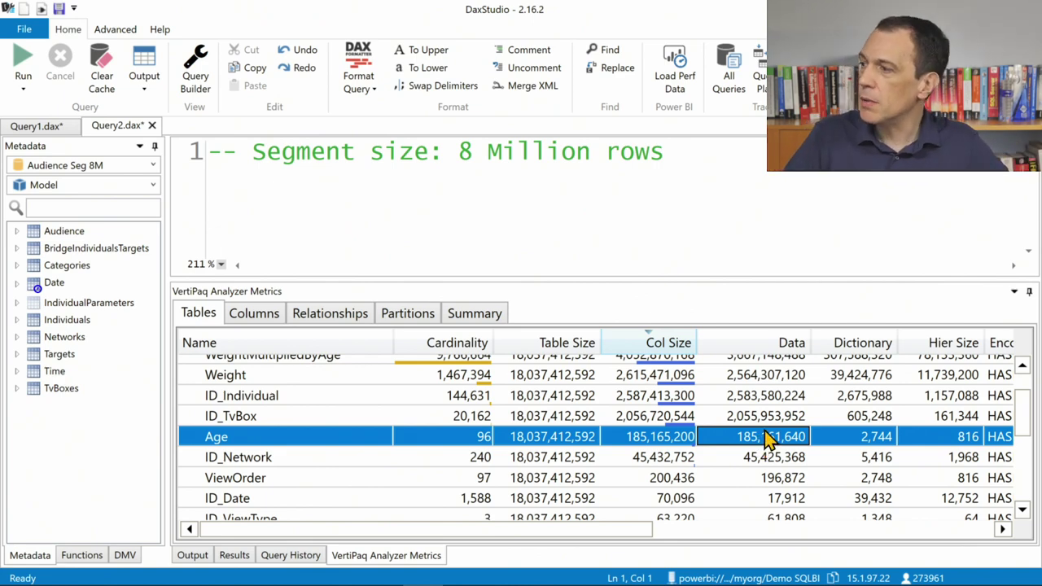
- Examine the segment counts of the Audience partitions in Query2, including Audience_2011_03 and Audience_2010_11
{"action": "left_click", "coordinate": [400, 317]}
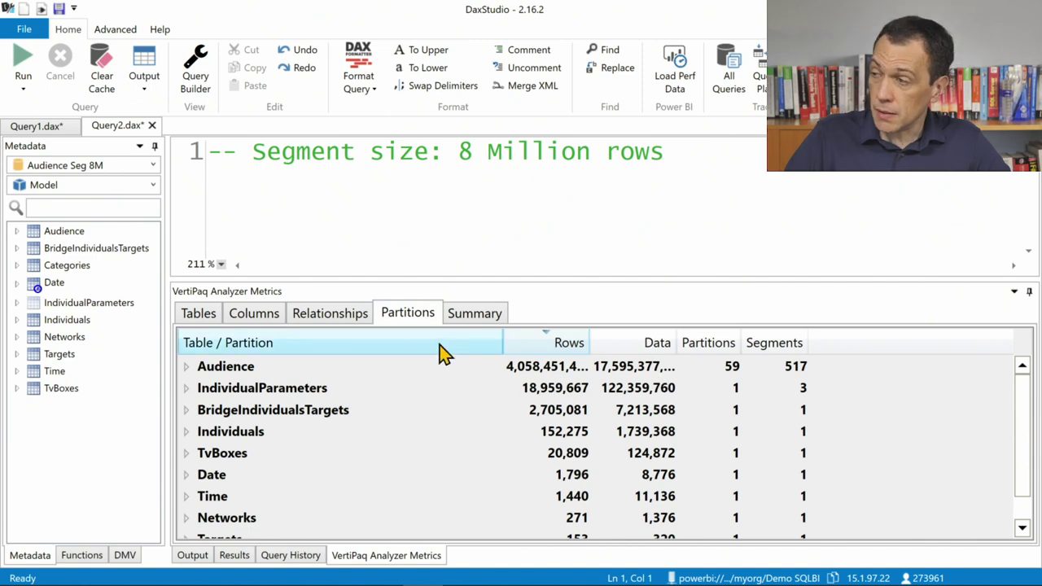
{"action": "left_click", "coordinate": [187, 368]}
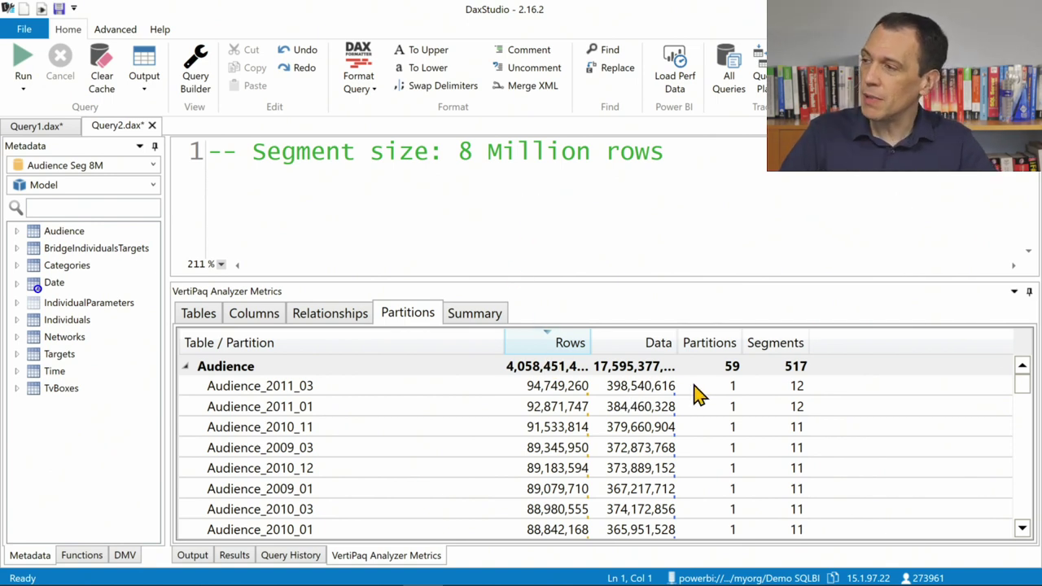
{"action": "left_click", "coordinate": [770, 390]}
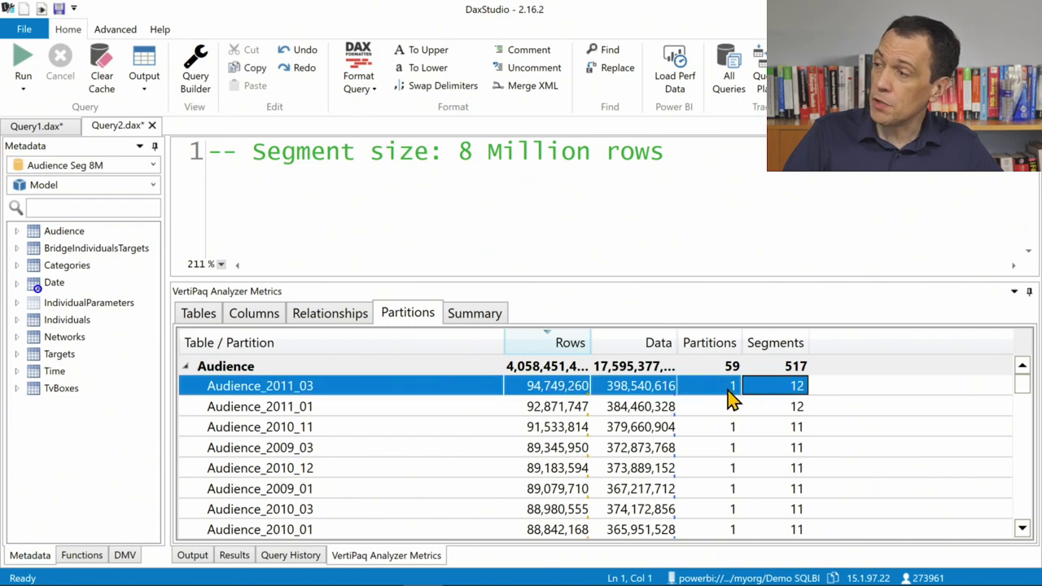
{"action": "left_click", "coordinate": [787, 432]}
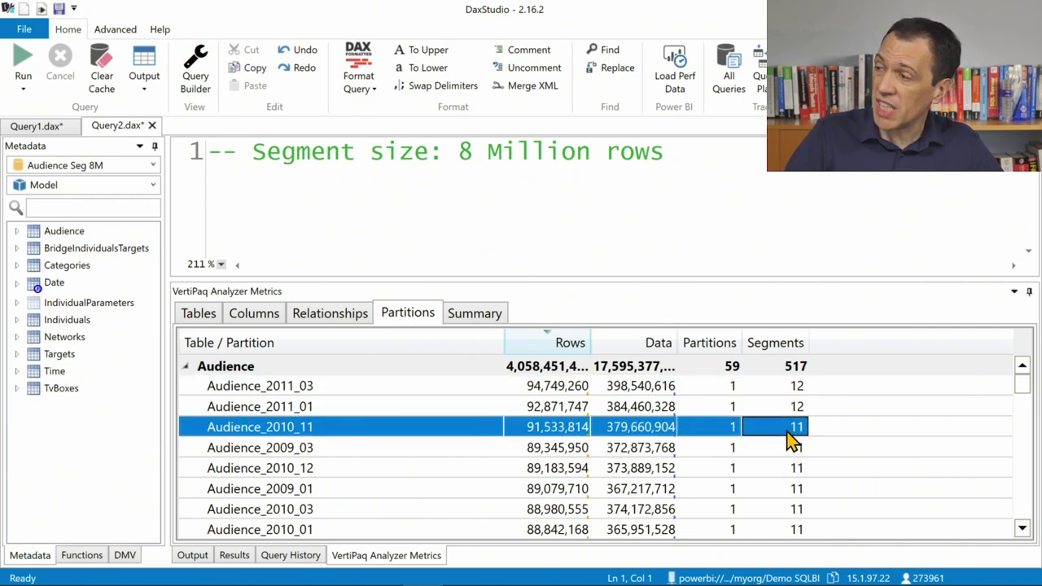
{"action": "scroll", "coordinate": [787, 437], "scroll_direction": "down", "scroll_amount": 5}
{"action": "scroll", "coordinate": [788, 462], "scroll_direction": "up", "scroll_amount": 5}
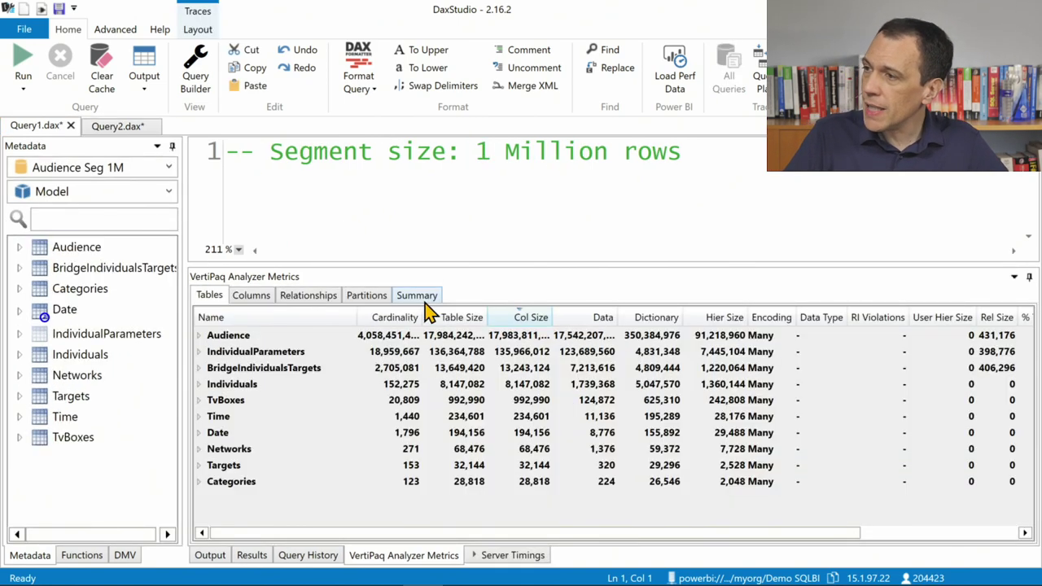
- Expand the Audience partitions in the Query1 metrics and examine the segment count of Audience_2009_01
{"action": "left_click", "coordinate": [360, 299]}
{"action": "scroll", "coordinate": [521, 376], "scroll_direction": "up", "scroll_amount": 2}
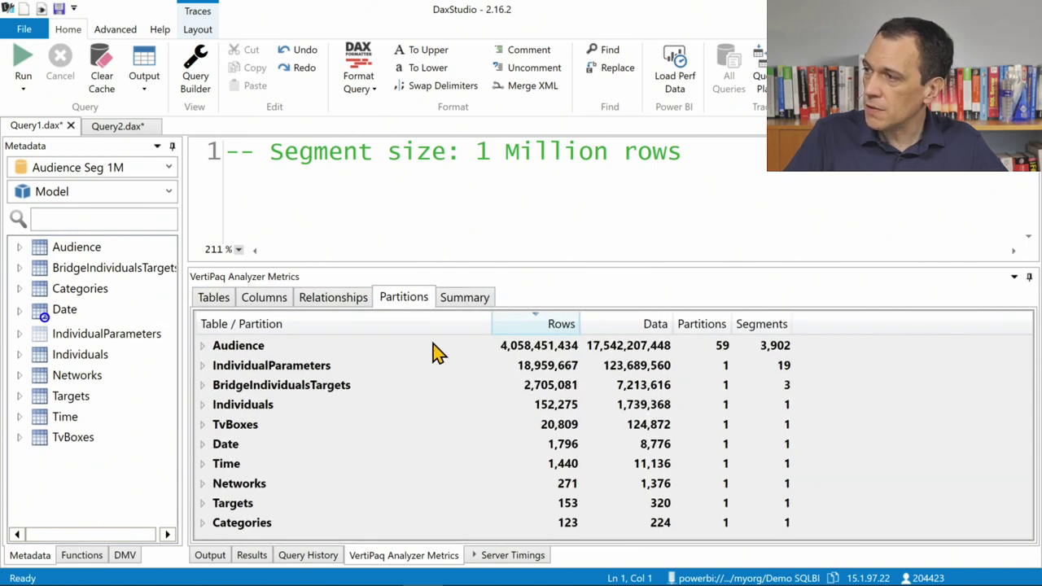
{"action": "left_click", "coordinate": [203, 346]}
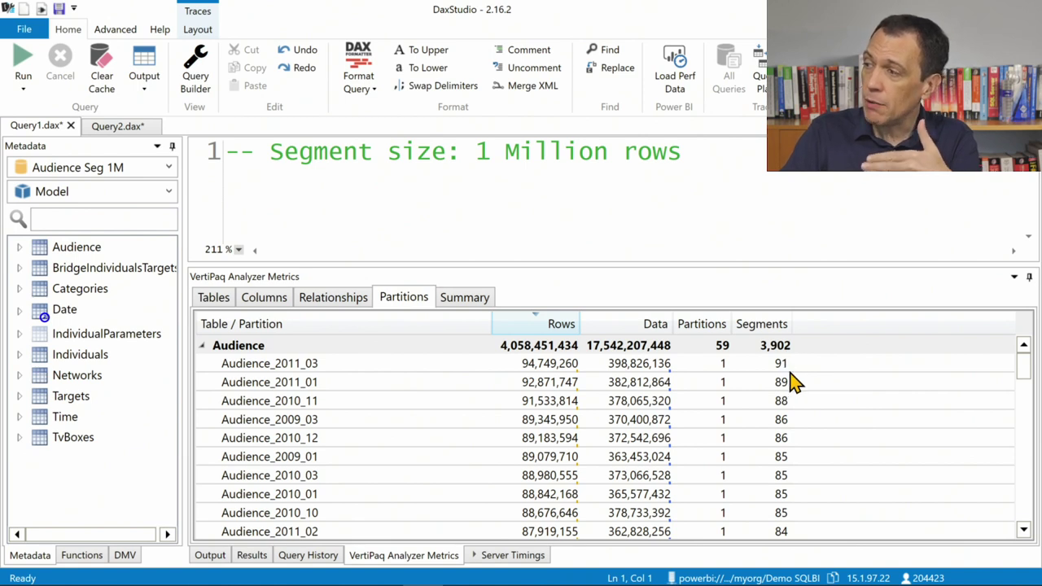
{"action": "left_click", "coordinate": [764, 459]}
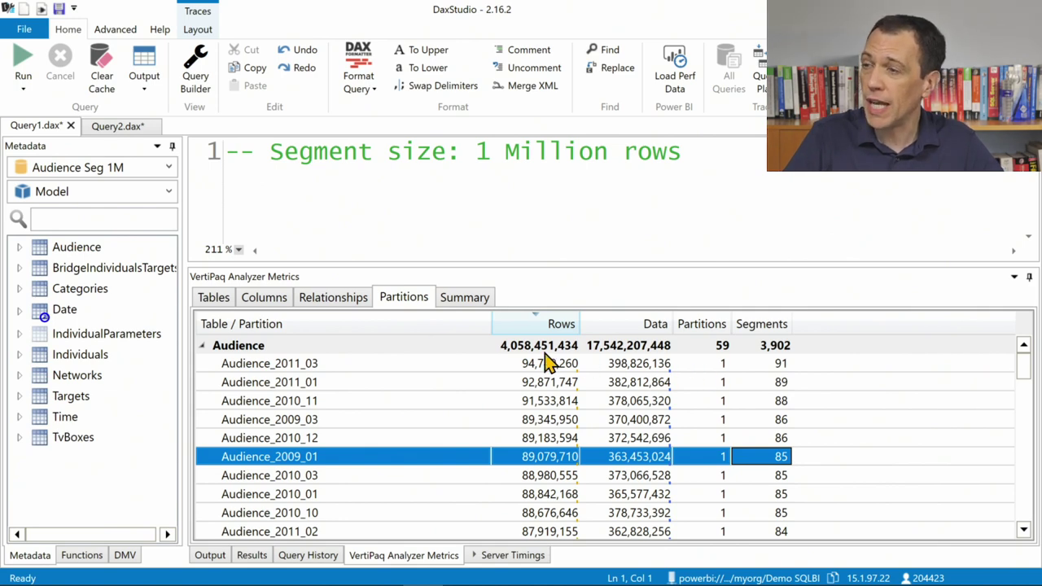
- Expand the Audience table's column metrics in Query1 and widen the Col Size and Data columns
{"action": "left_click", "coordinate": [228, 305]}
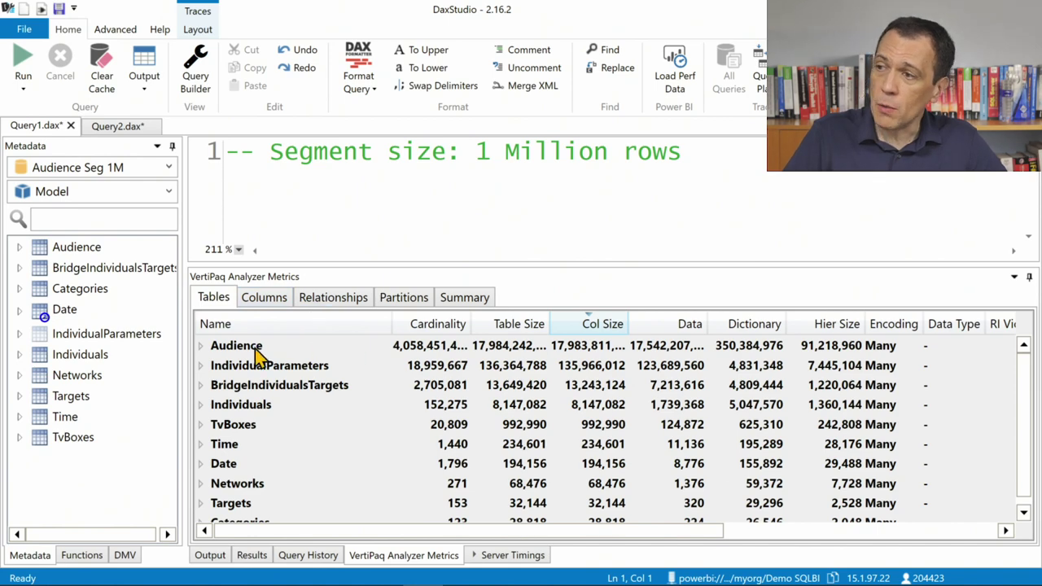
{"action": "left_click", "coordinate": [200, 346]}
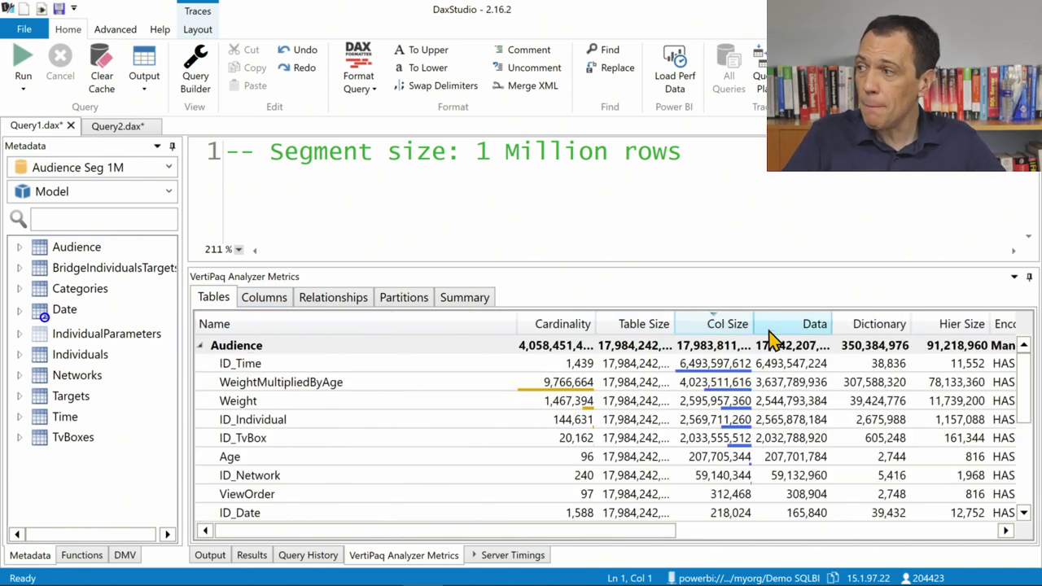
{"action": "left_click_drag", "start_coordinate": [755, 324], "coordinate": [761, 324]}
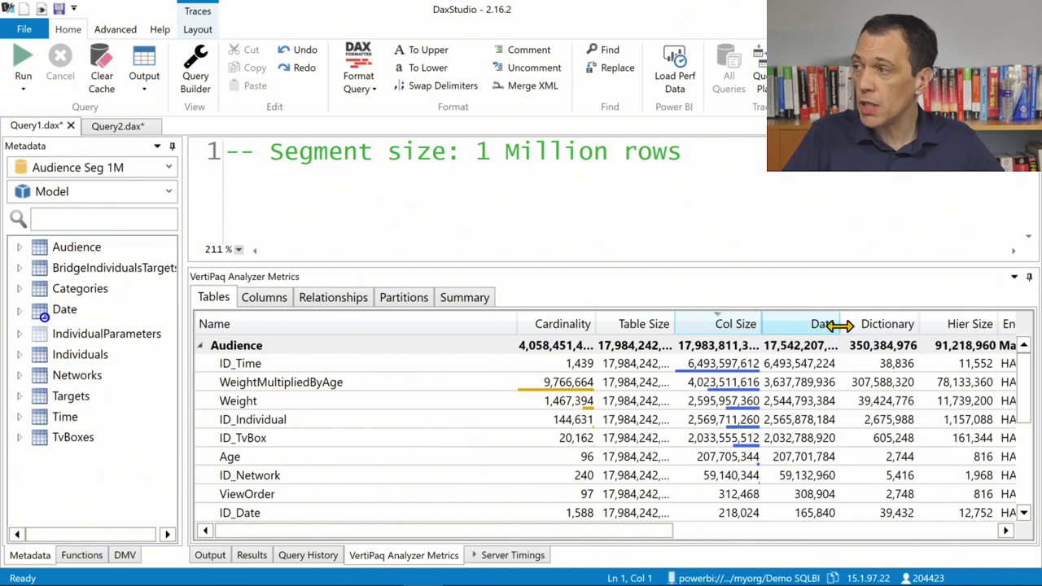
{"action": "left_click_drag", "start_coordinate": [840, 324], "coordinate": [858, 324]}
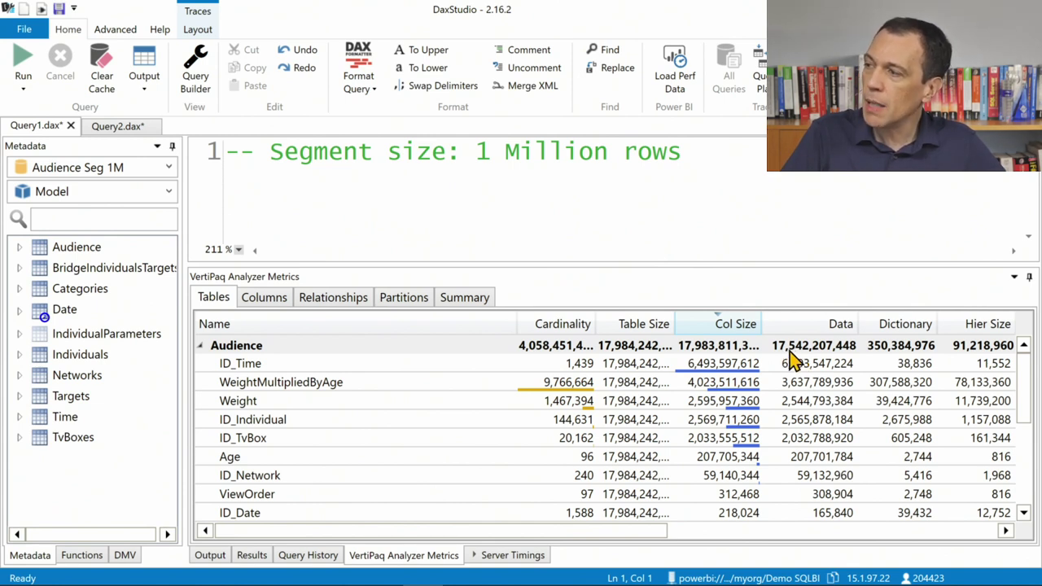
- Show the Audience table's column metrics in Query2, widen the Data column and examine the WeightMultipliedByAge sizes
{"action": "left_click", "coordinate": [131, 127]}
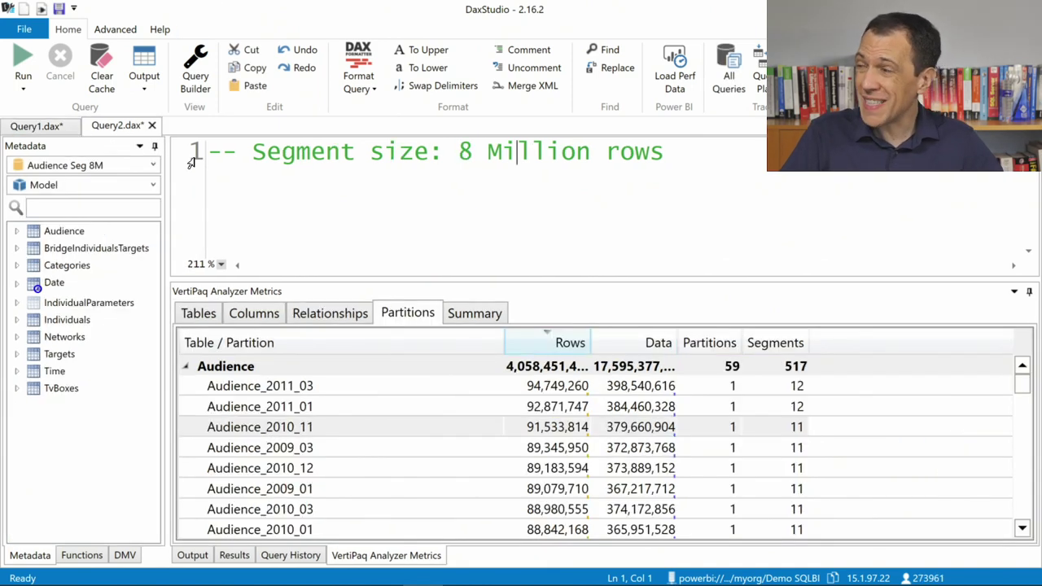
{"action": "left_click", "coordinate": [195, 316]}
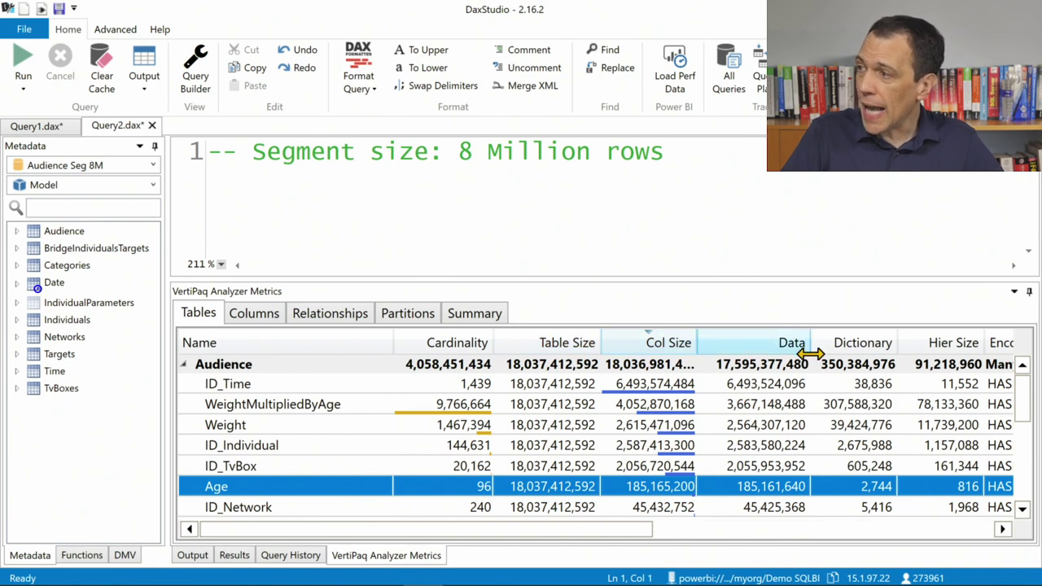
{"action": "left_click_drag", "start_coordinate": [811, 343], "coordinate": [837, 343]}
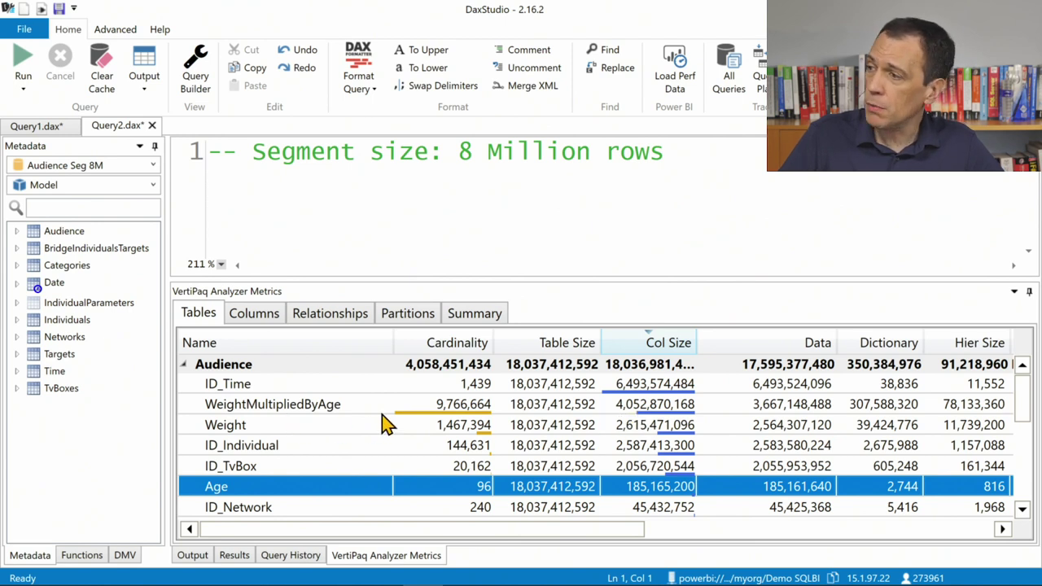
{"action": "left_click", "coordinate": [784, 406]}
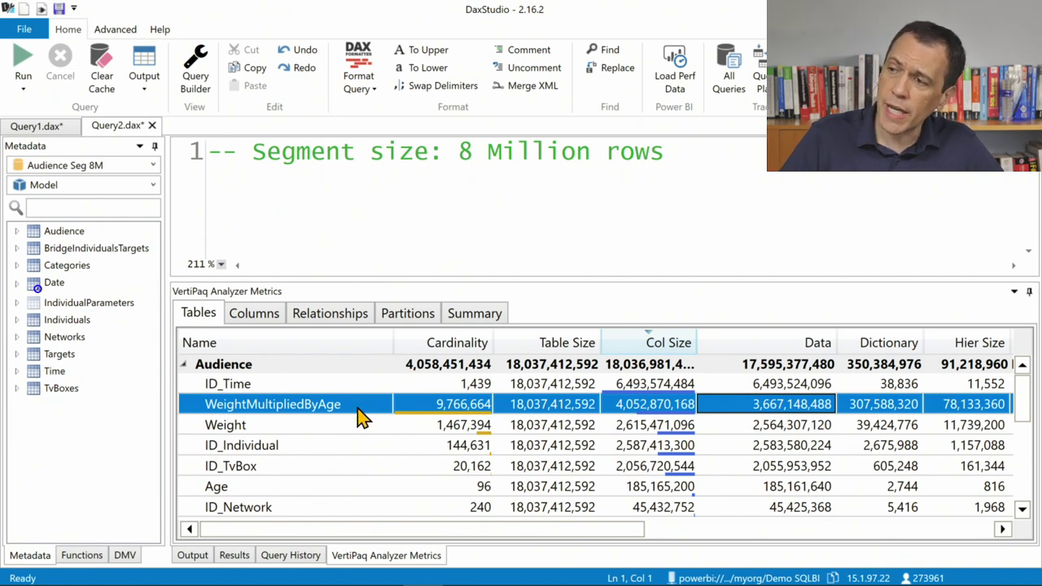
- Write the query EVALUATE { SUM ( Audience[WeightMultipliedByAge] ) } below the segment size comment in Query2
{"action": "left_click", "coordinate": [570, 205]}
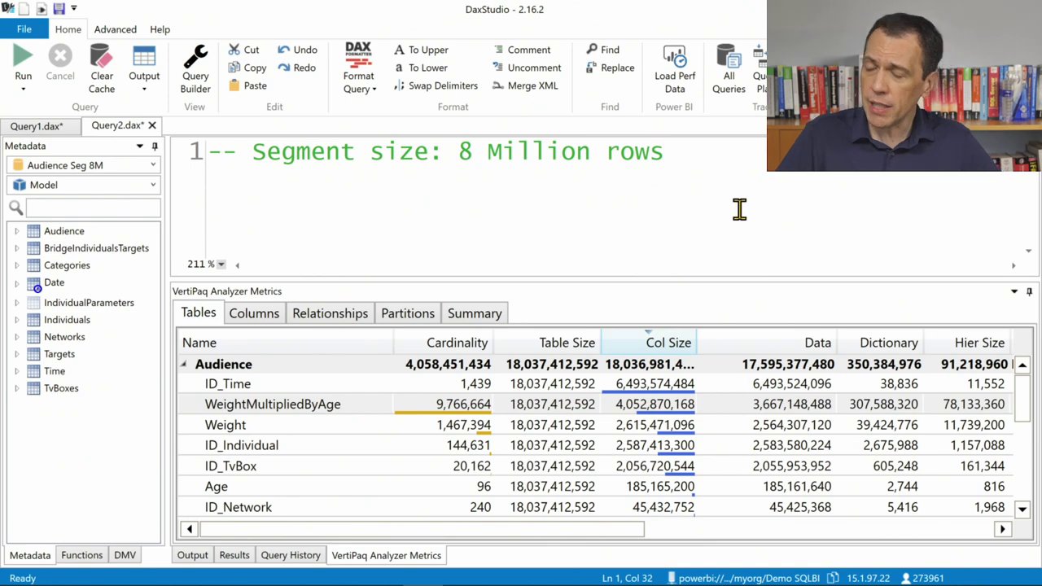
{"action": "key", "text": "Return"}
{"action": "type", "text": "EV"}
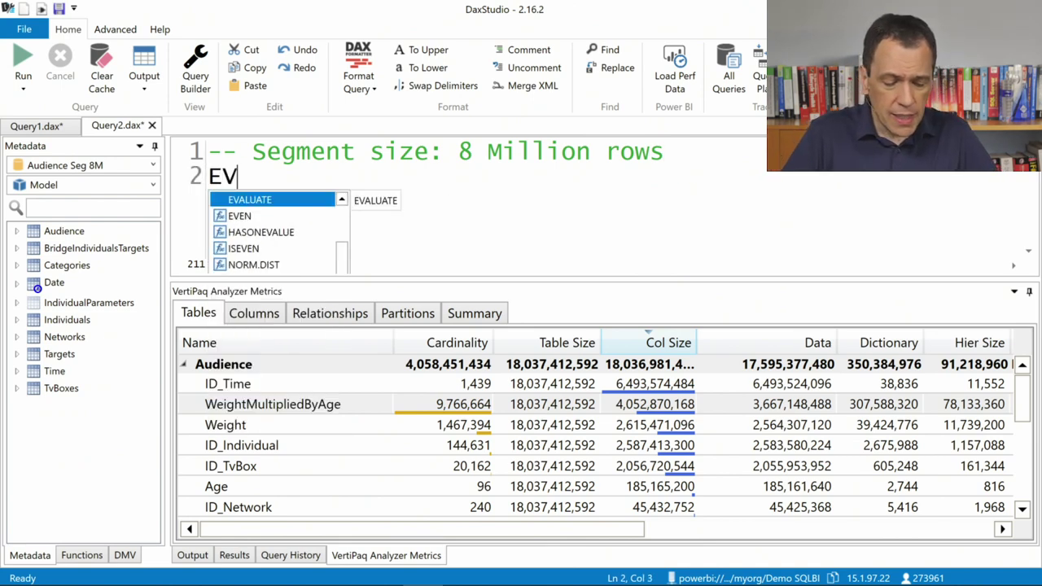
{"action": "type", "text": "ALUATE {"}
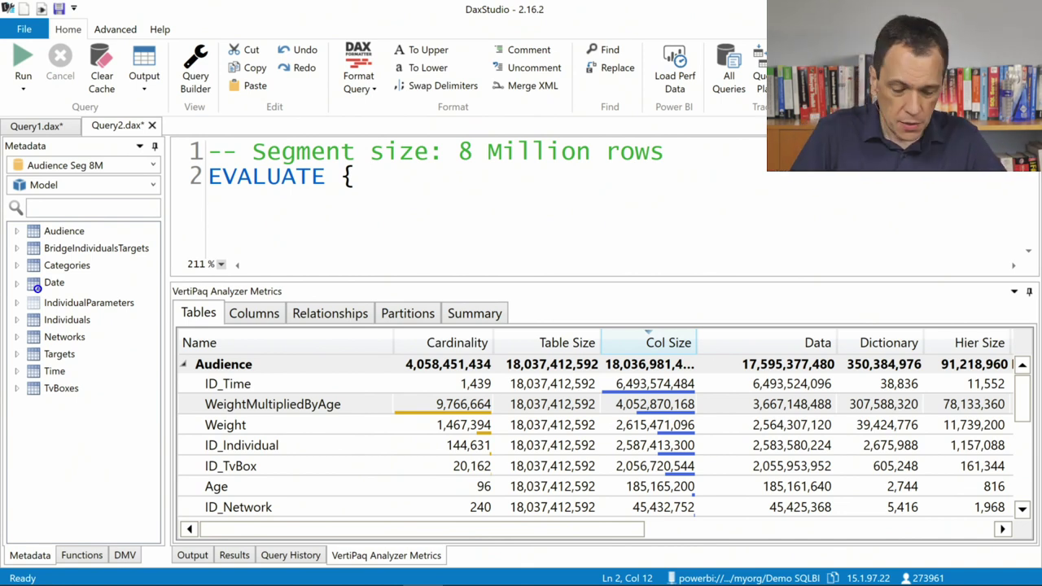
{"action": "type", "text": "SUM ( Audi"}
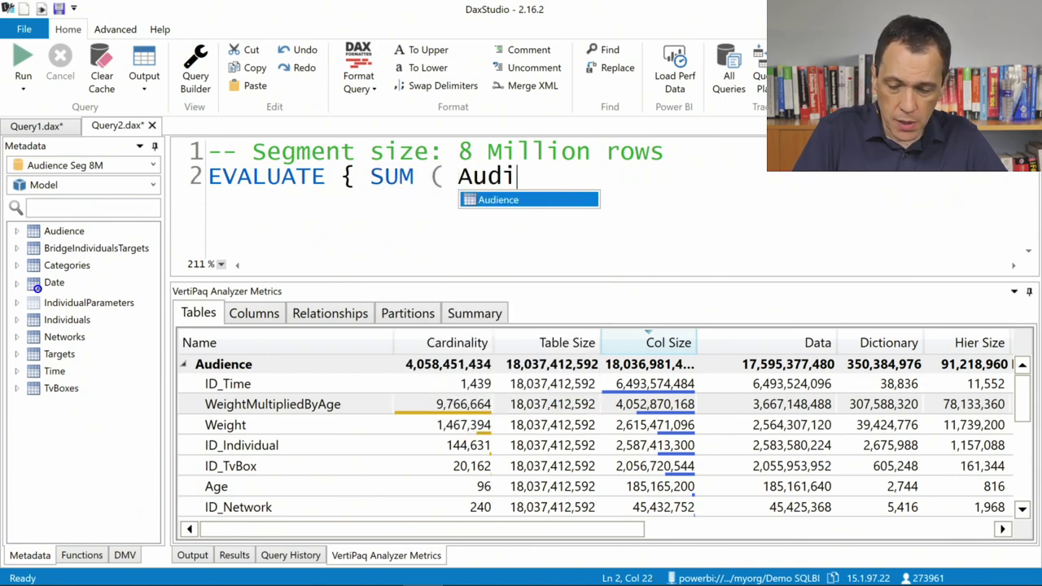
{"action": "type", "text": "ence[We"}
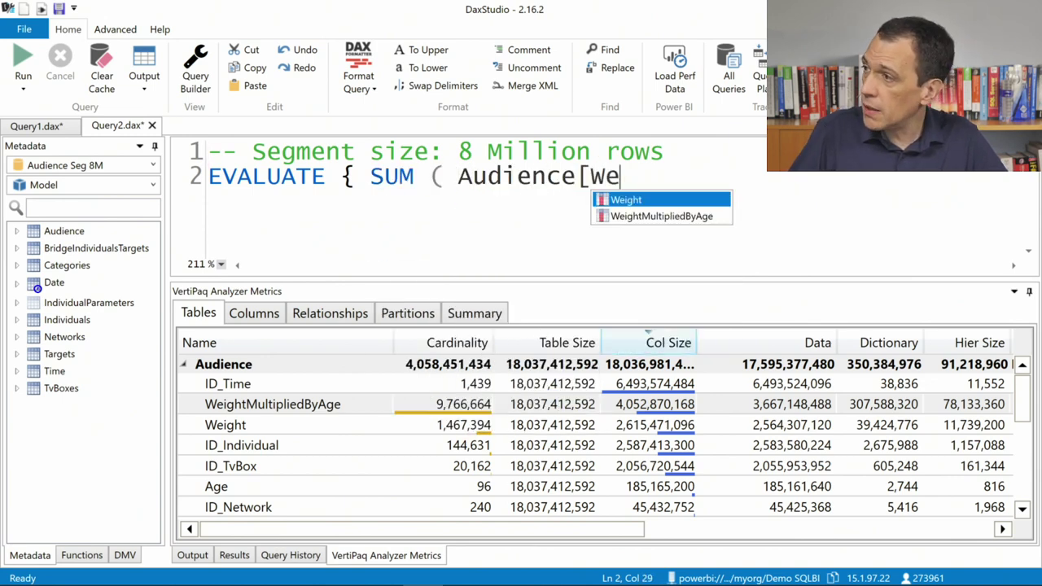
{"action": "key", "text": "Down"}
{"action": "key", "text": "Tab"}
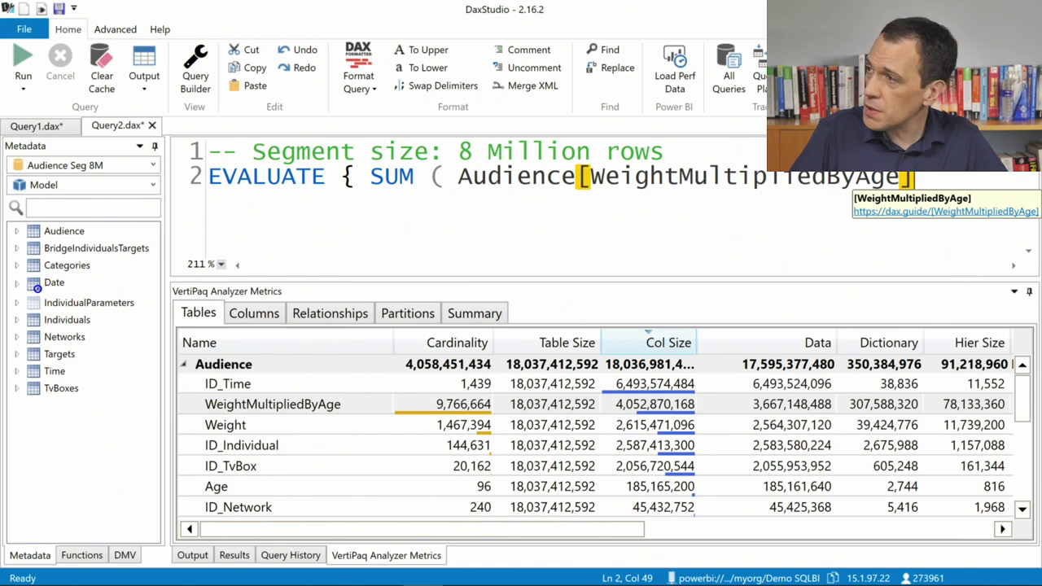
{"action": "scroll", "coordinate": [657, 230], "scroll_direction": "down", "scroll_amount": 2}
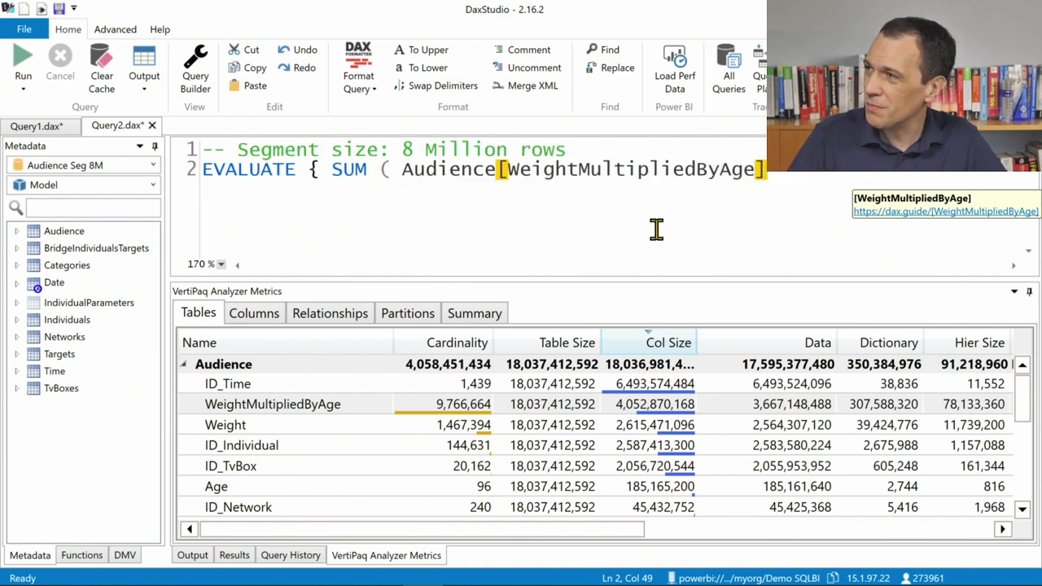
{"action": "scroll", "coordinate": [657, 230], "scroll_direction": "down", "scroll_amount": 2}
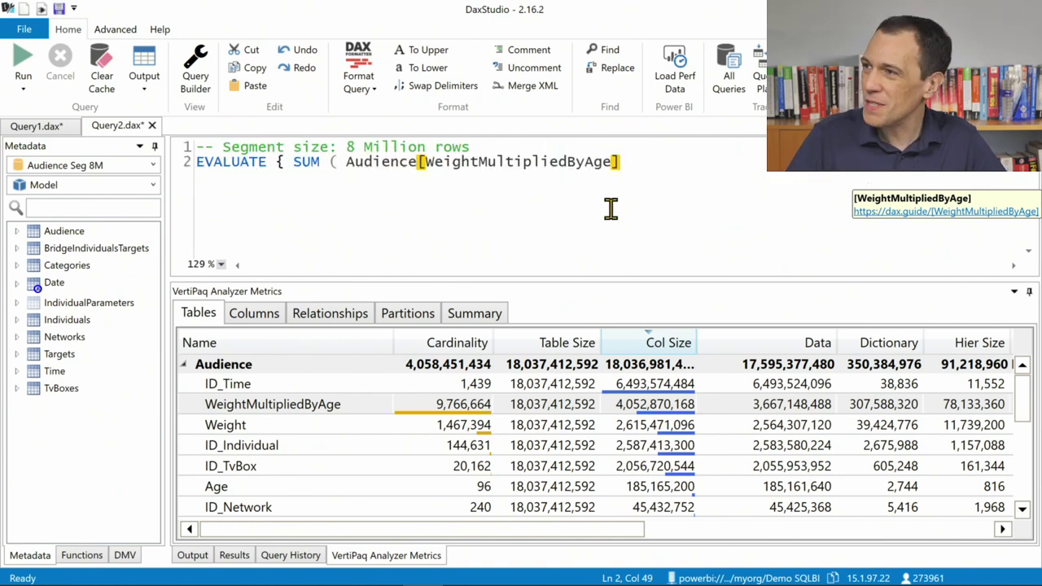
{"action": "type", "text": ") "}
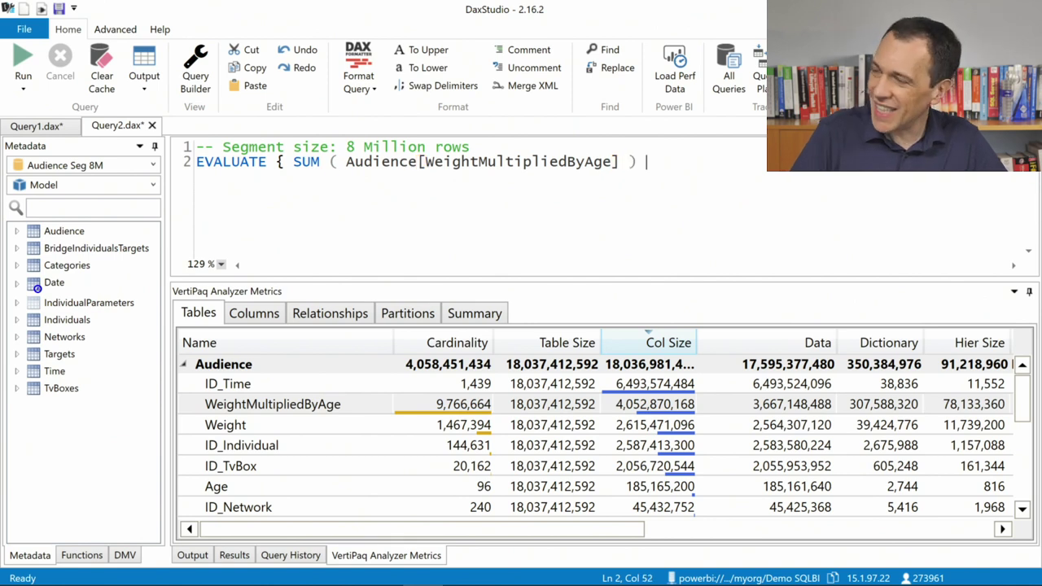
{"action": "type", "text": "}"}
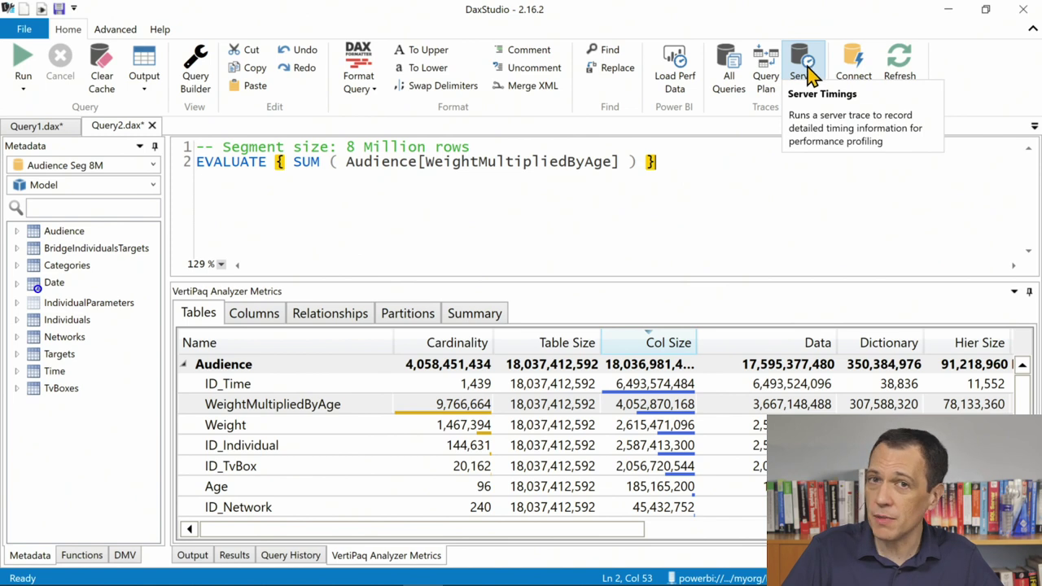
- Start a Server Timings trace for Query2 and check the output log for the trace status
{"action": "left_click", "coordinate": [811, 75]}
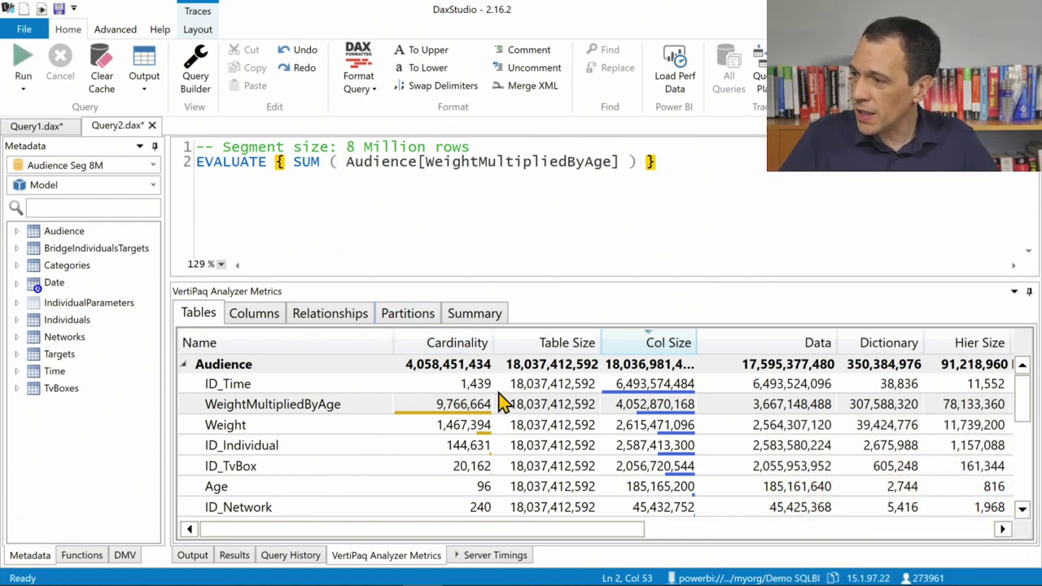
{"action": "left_click", "coordinate": [488, 556]}
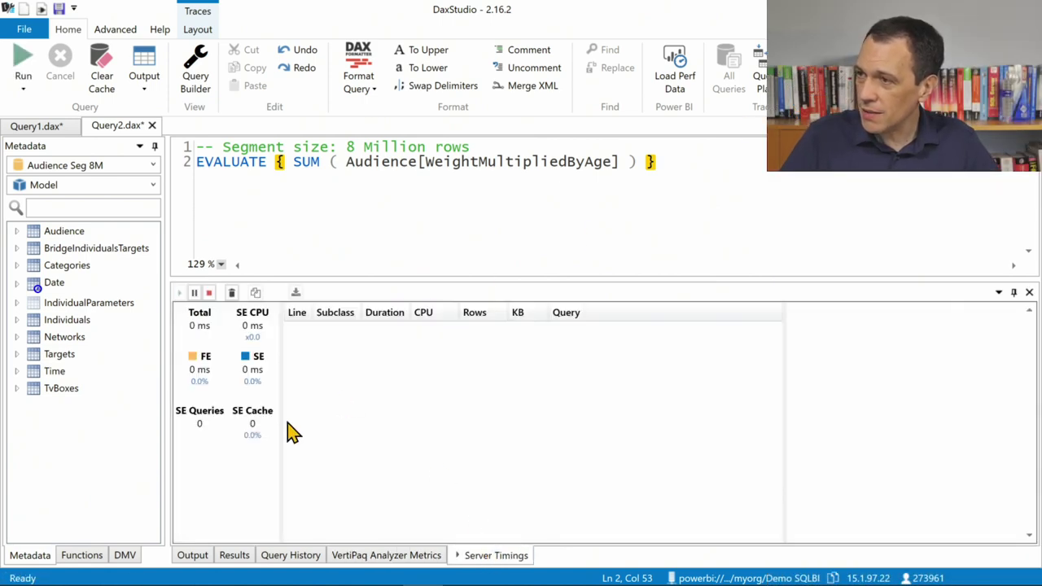
{"action": "left_click", "coordinate": [195, 556]}
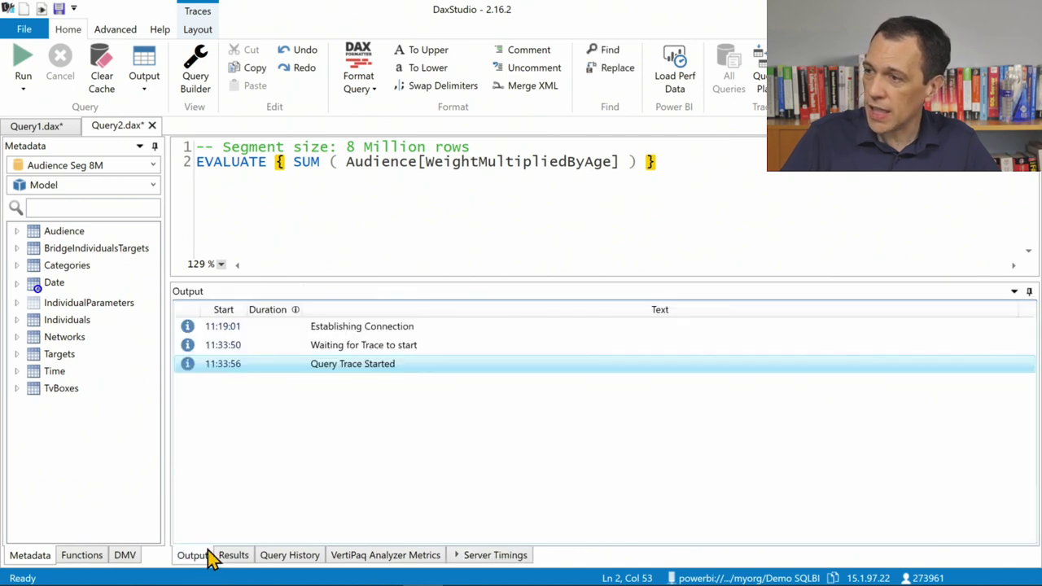
{"action": "left_click", "coordinate": [411, 373]}
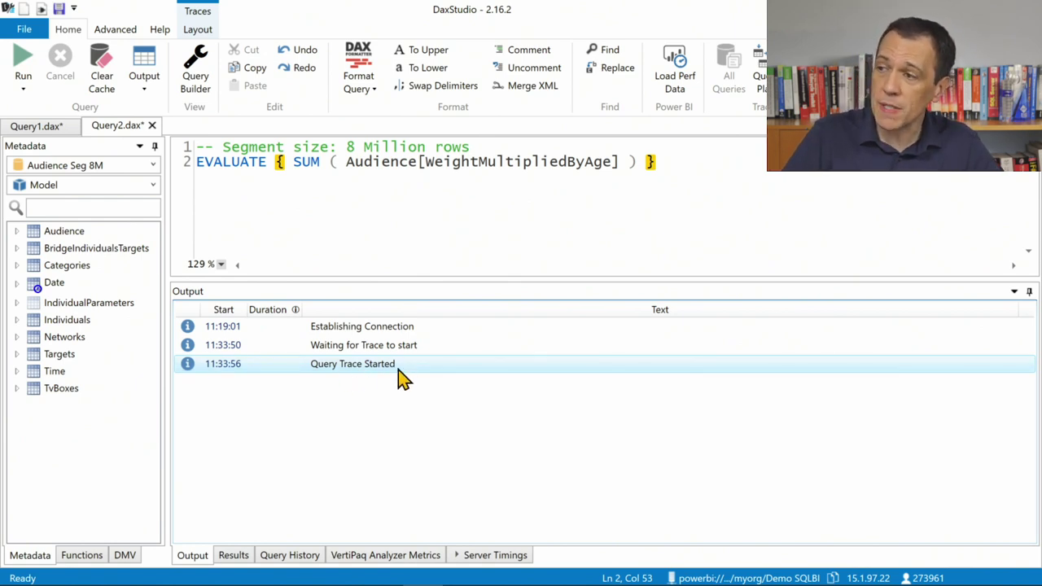
{"action": "left_click", "coordinate": [396, 371]}
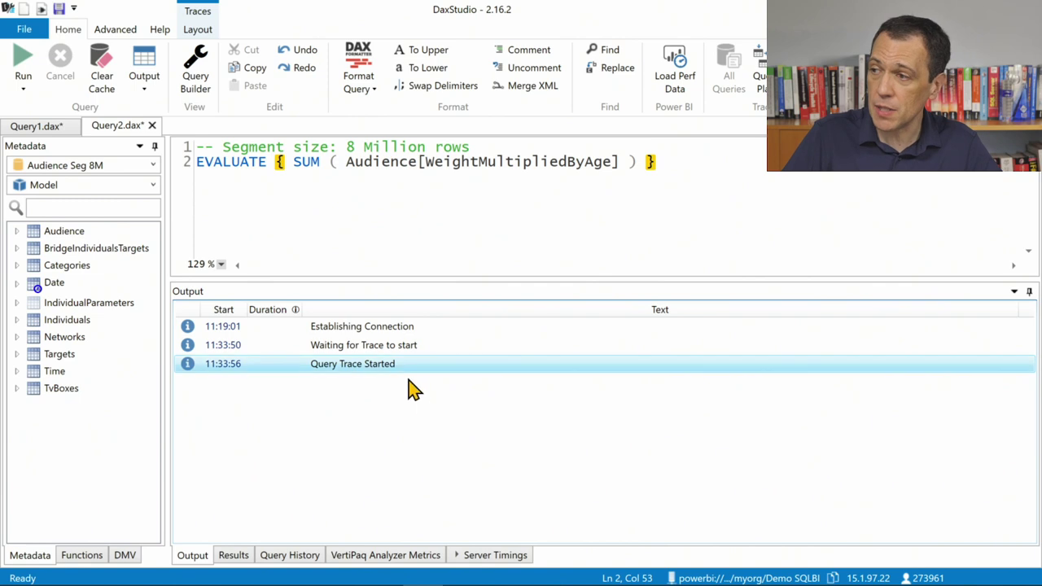
- Set the run mode to Clear Cache then Run and execute the SUM query with the server timings displayed
{"action": "left_click", "coordinate": [476, 560]}
{"action": "left_click", "coordinate": [379, 181]}
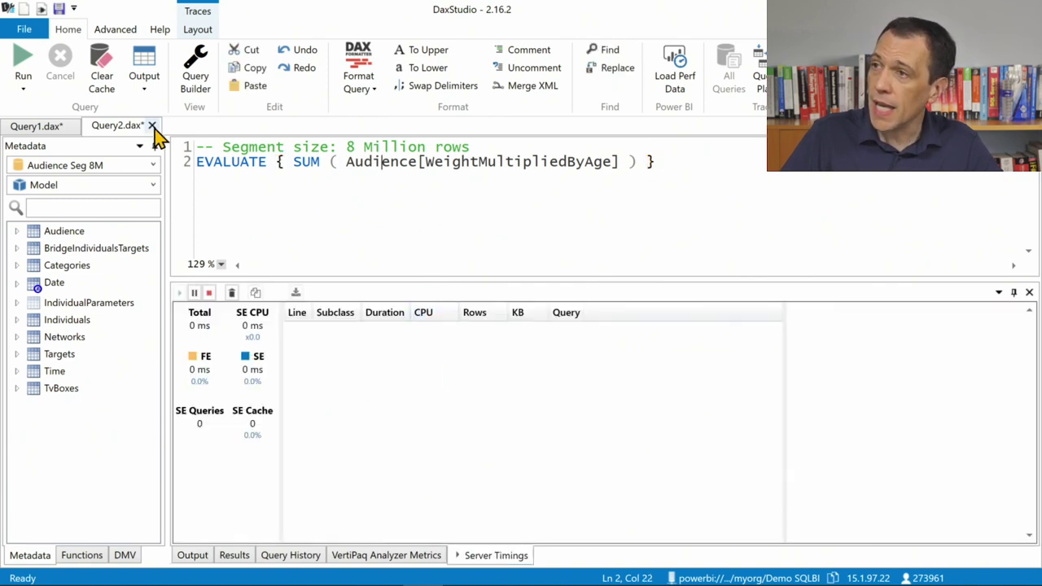
{"action": "left_click", "coordinate": [23, 90]}
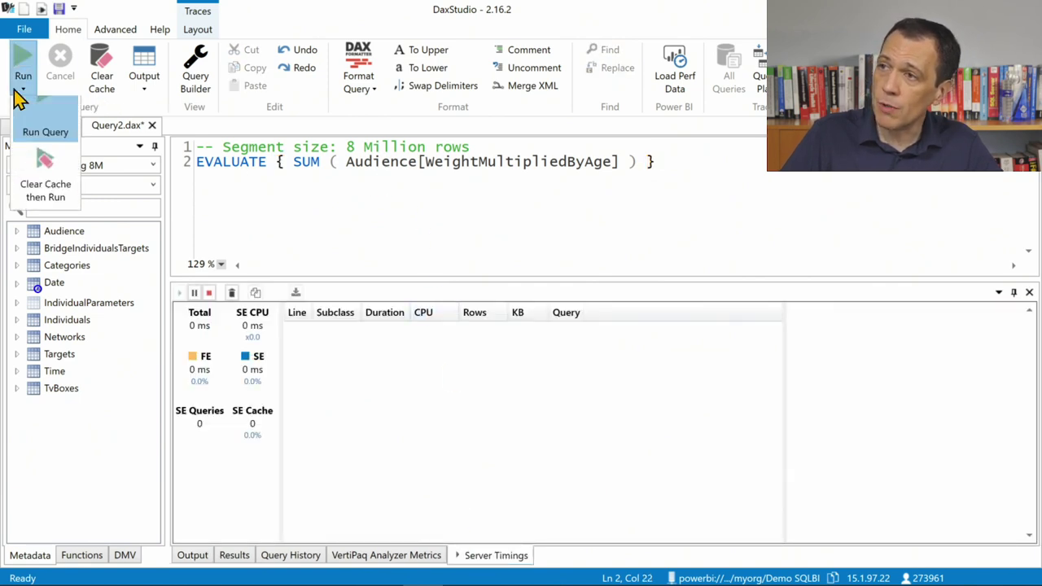
{"action": "left_click", "coordinate": [46, 208]}
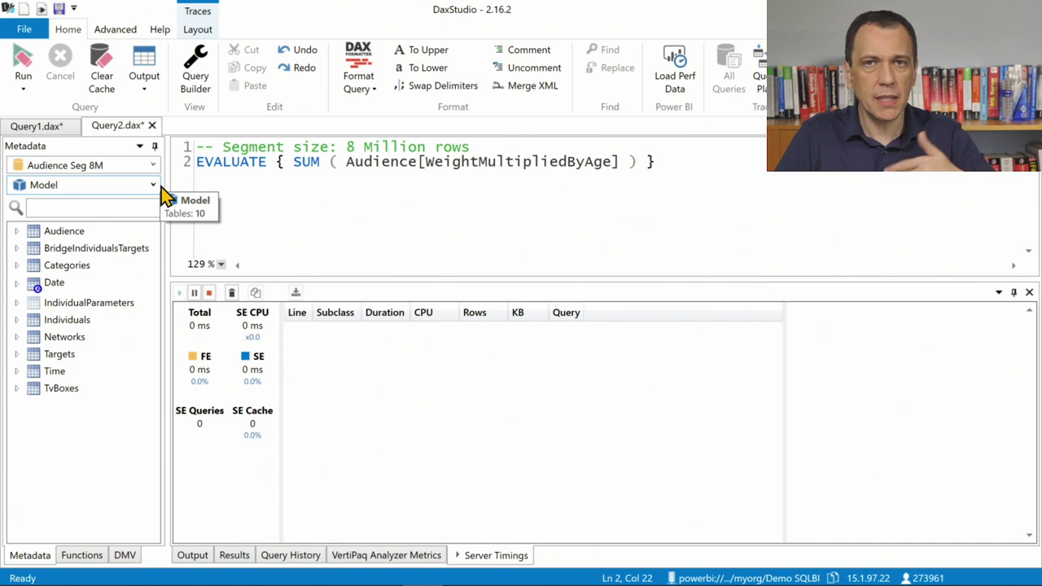
{"action": "left_click", "coordinate": [22, 62]}
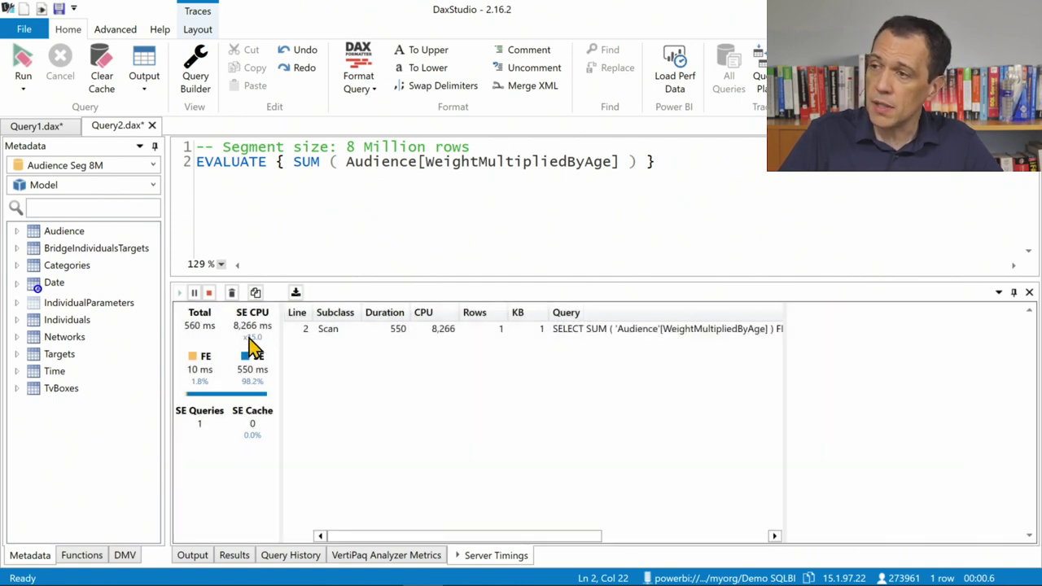
- Enlarge the server timings and examine the scan's duration, CPU time and storage engine query text
{"action": "scroll", "coordinate": [321, 411], "scroll_direction": "up", "scroll_amount": 2}
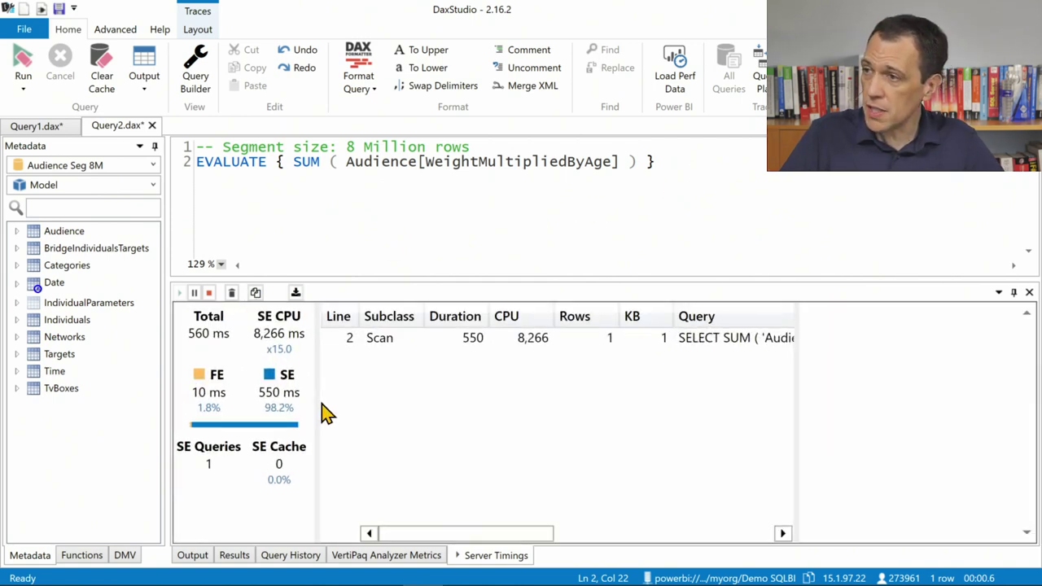
{"action": "left_click", "coordinate": [568, 338]}
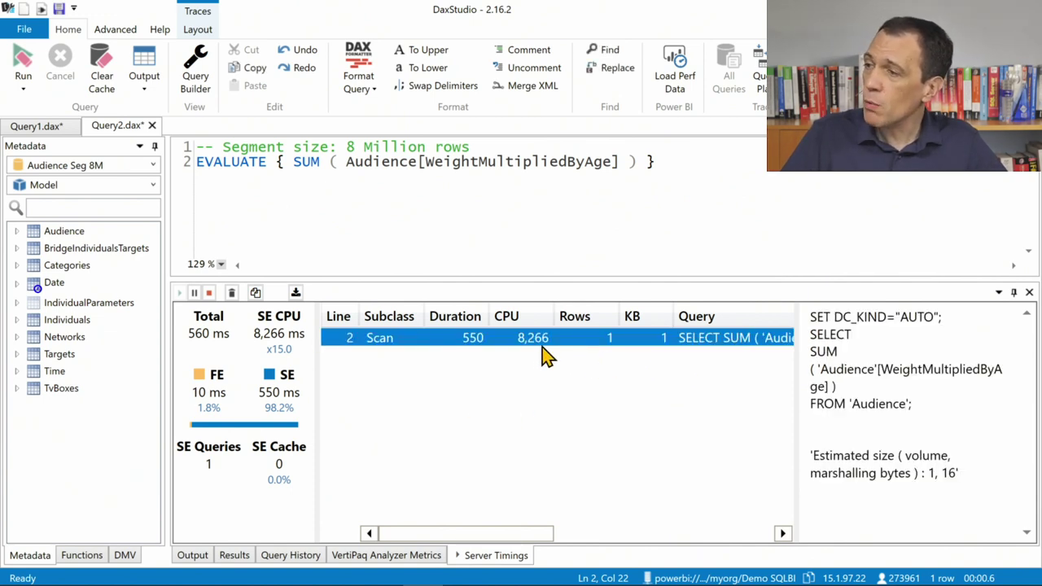
{"action": "mouse_move", "coordinate": [204, 348]}
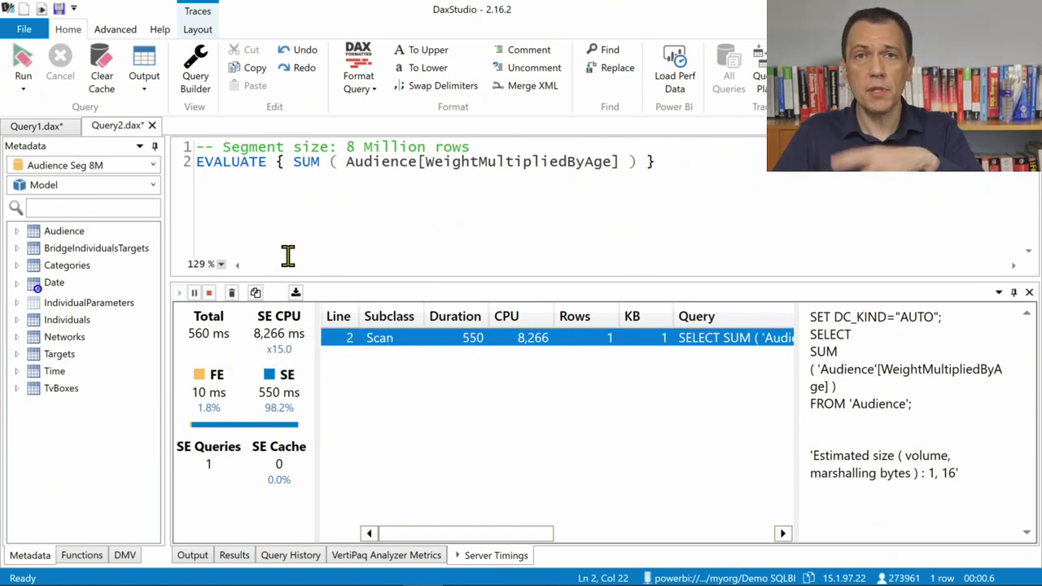
- Add a block comment below the query recording the first run's storage engine duration and CPU as 550 - 8266
{"action": "left_click", "coordinate": [696, 180]}
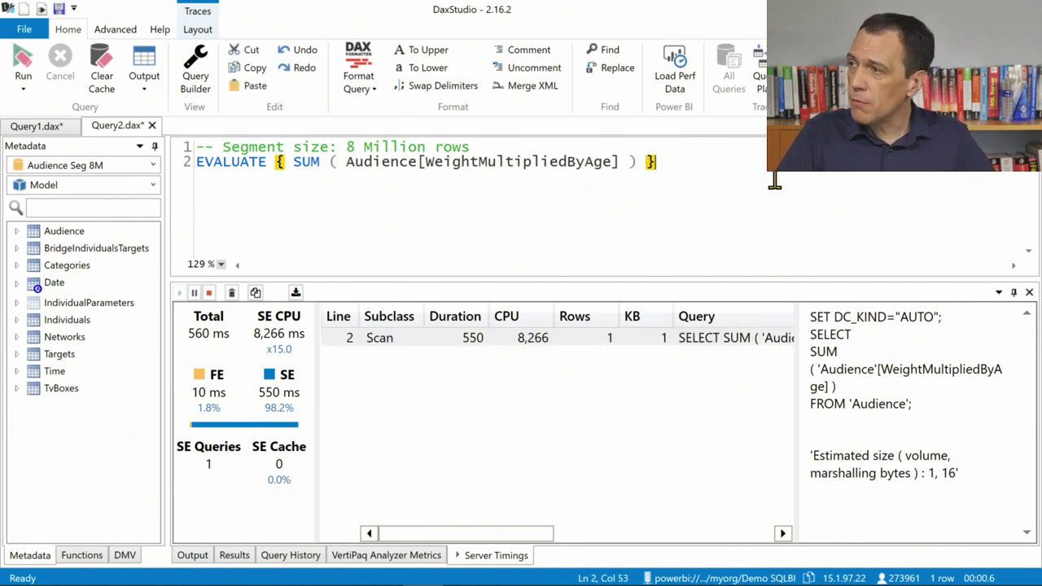
{"action": "key", "text": "Return"}
{"action": "type", "text": "/*"}
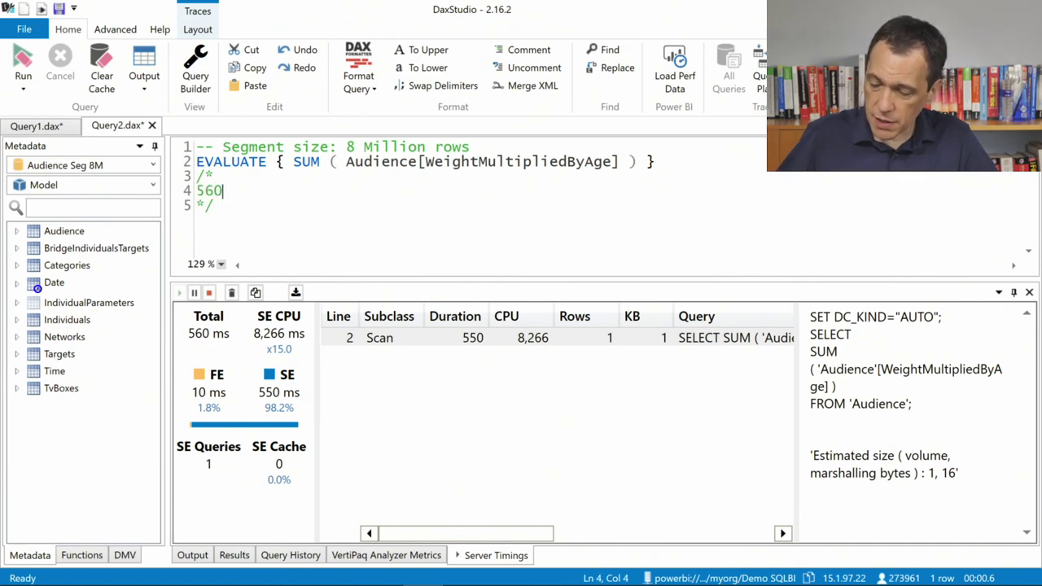
{"action": "type", "text": "66"}
{"action": "left_click", "coordinate": [249, 191]}
{"action": "key", "text": "Left"}
{"action": "key", "text": "shift+Left"}
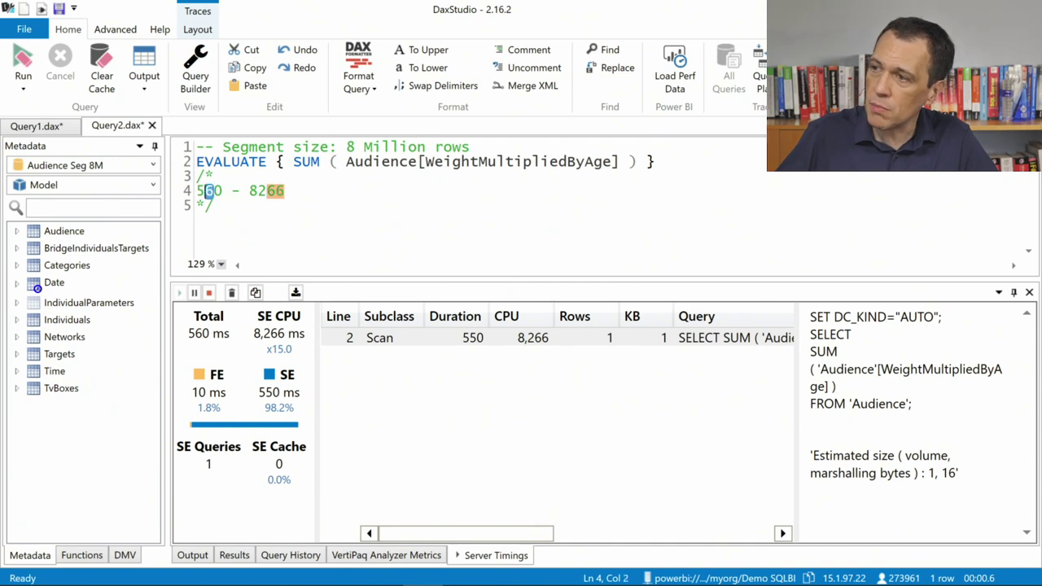
{"action": "type", "text": "5"}
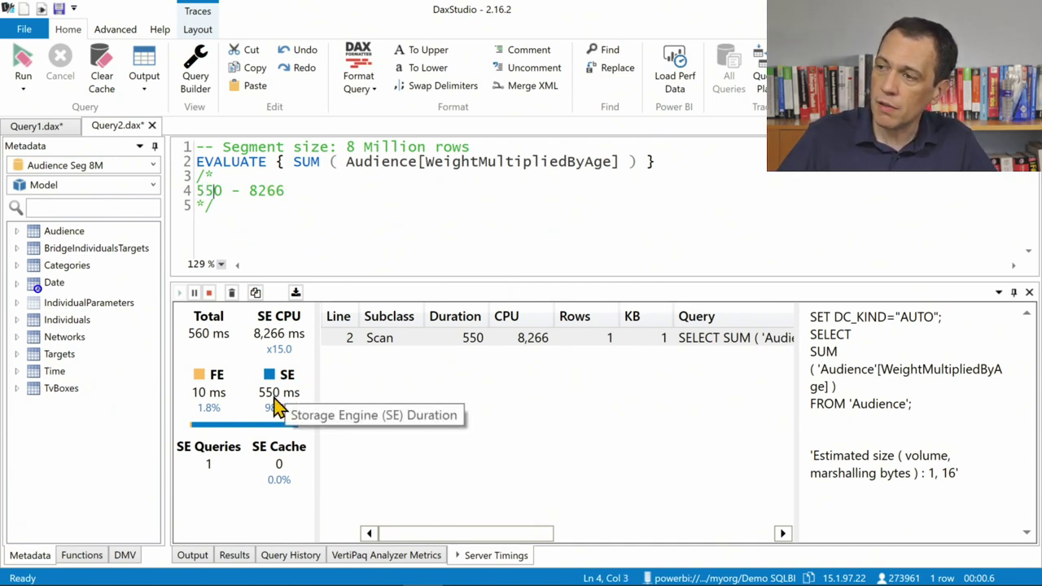
- Rerun the query with a cleared cache and record 525 - 7859 on a new line of the comment
{"action": "left_click", "coordinate": [320, 195]}
{"action": "left_click", "coordinate": [23, 63]}
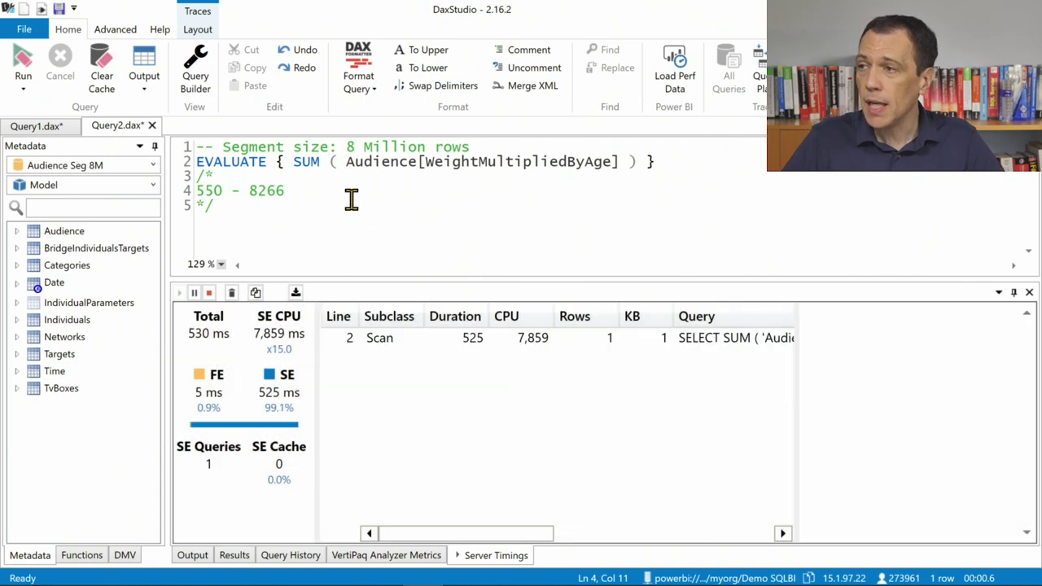
{"action": "left_click", "coordinate": [351, 200]}
{"action": "key", "text": "Return"}
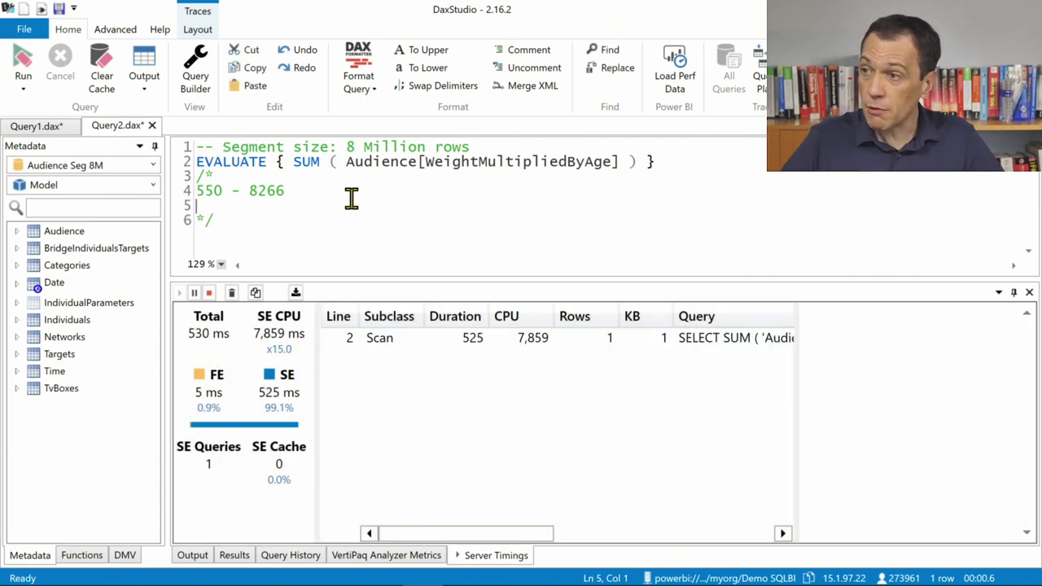
{"action": "type", "text": "525 7859"}
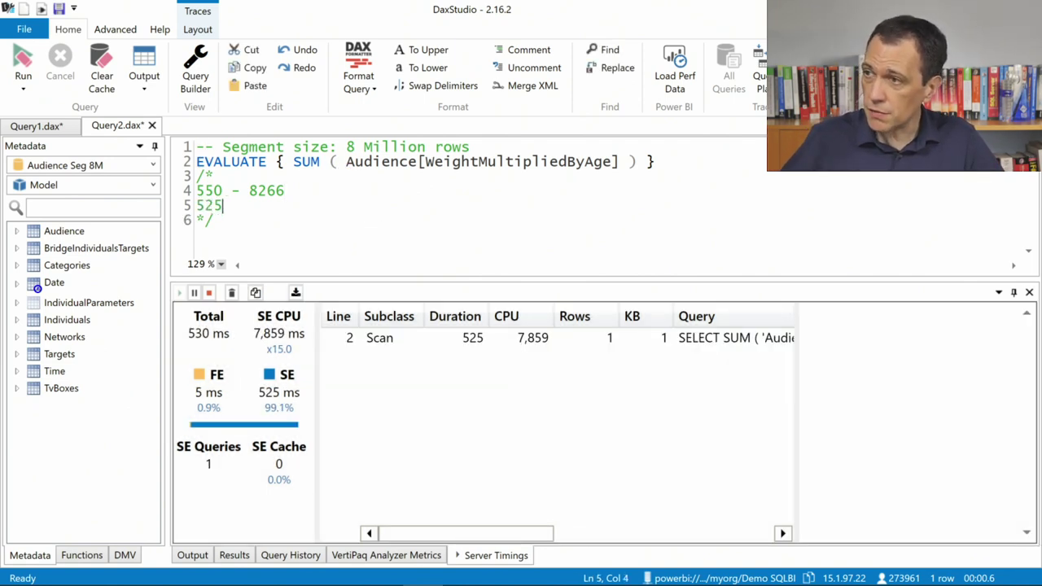
- Run the query a third time and record 518 - 7703 on the comment's next line
{"action": "left_click", "coordinate": [23, 66]}
{"action": "left_click", "coordinate": [232, 205]}
{"action": "type", "text": "-"}
{"action": "left_click", "coordinate": [310, 210]}
{"action": "key", "text": "Return"}
{"action": "type", "text": "518"}
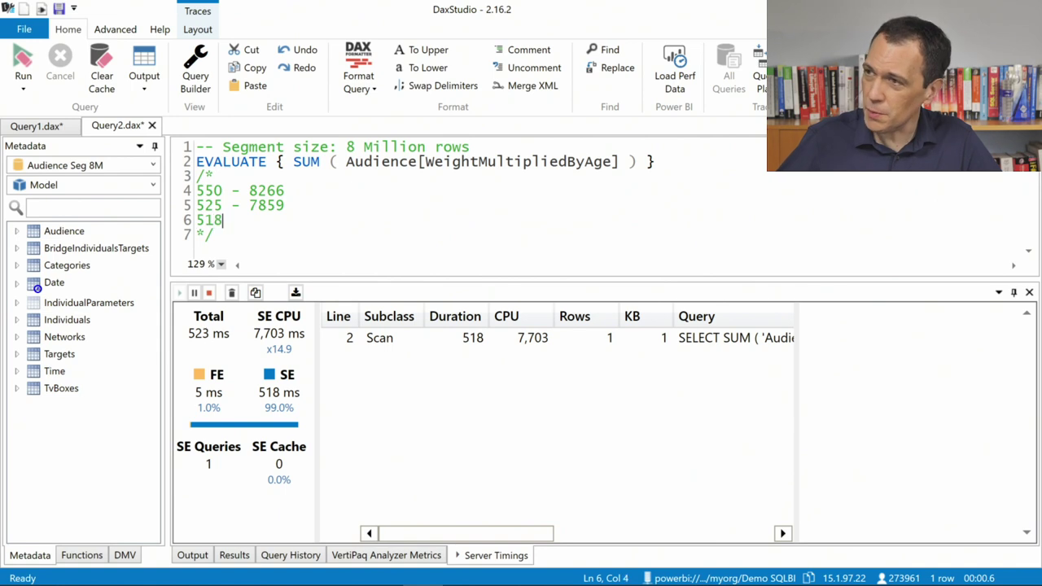
{"action": "type", "text": " - 7703"}
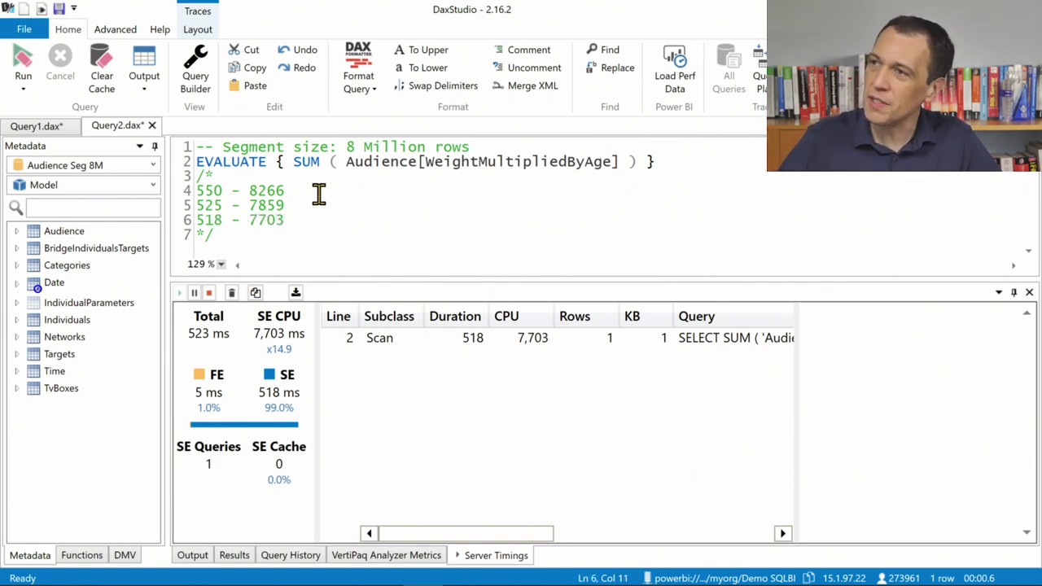
- Run the query a fourth time and record 515 - 7844 on a new line of the comment
{"action": "left_click", "coordinate": [23, 58]}
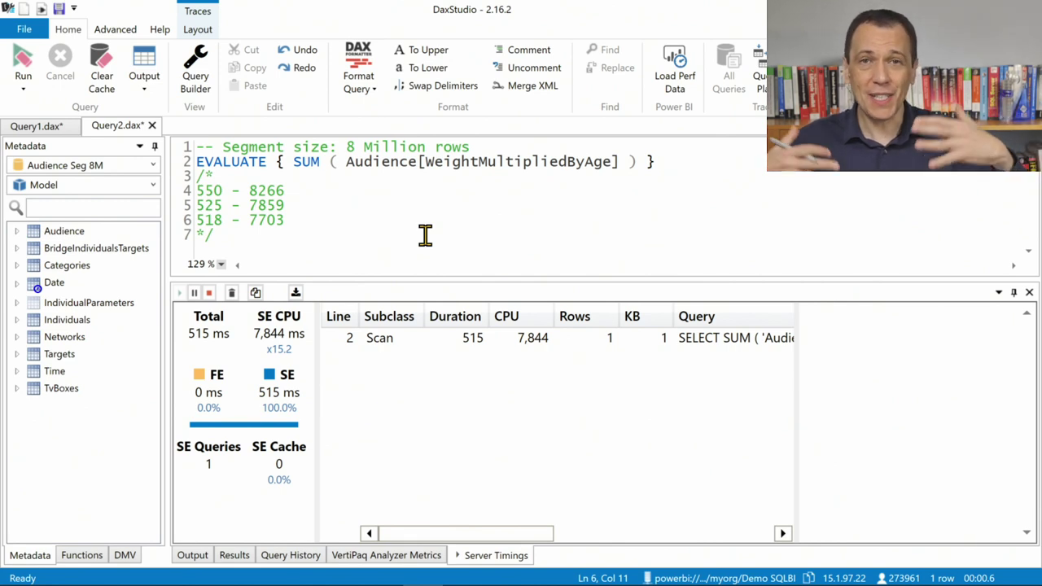
{"action": "left_click", "coordinate": [295, 221]}
{"action": "key", "text": "Return"}
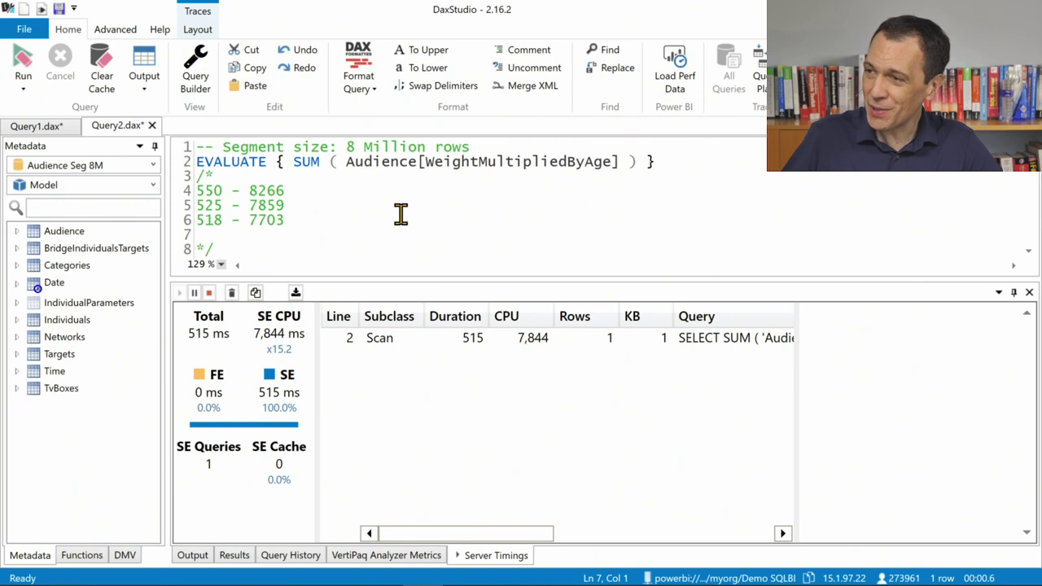
{"action": "type", "text": "515"}
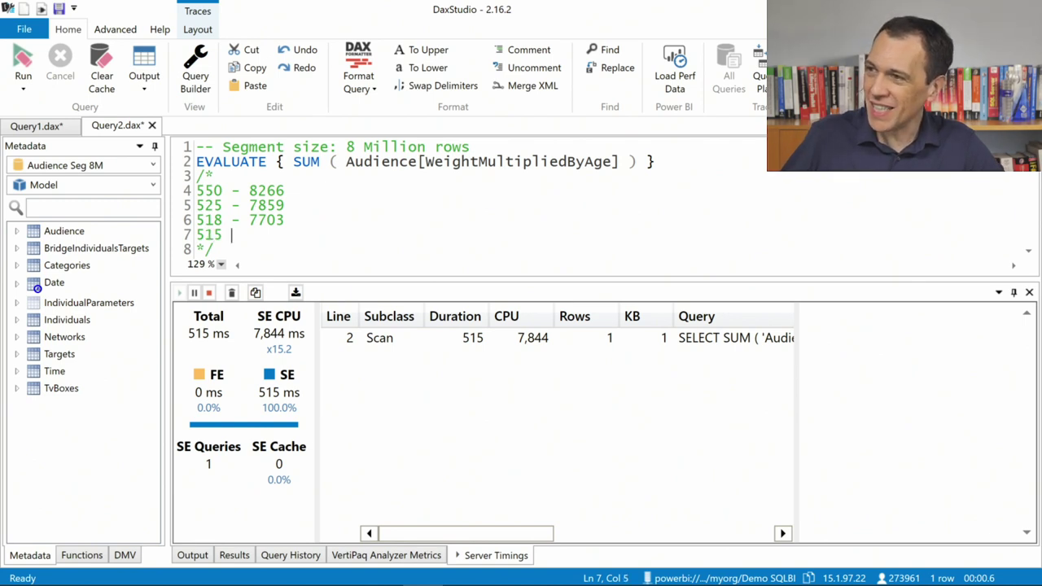
{"action": "type", "text": " - 7844"}
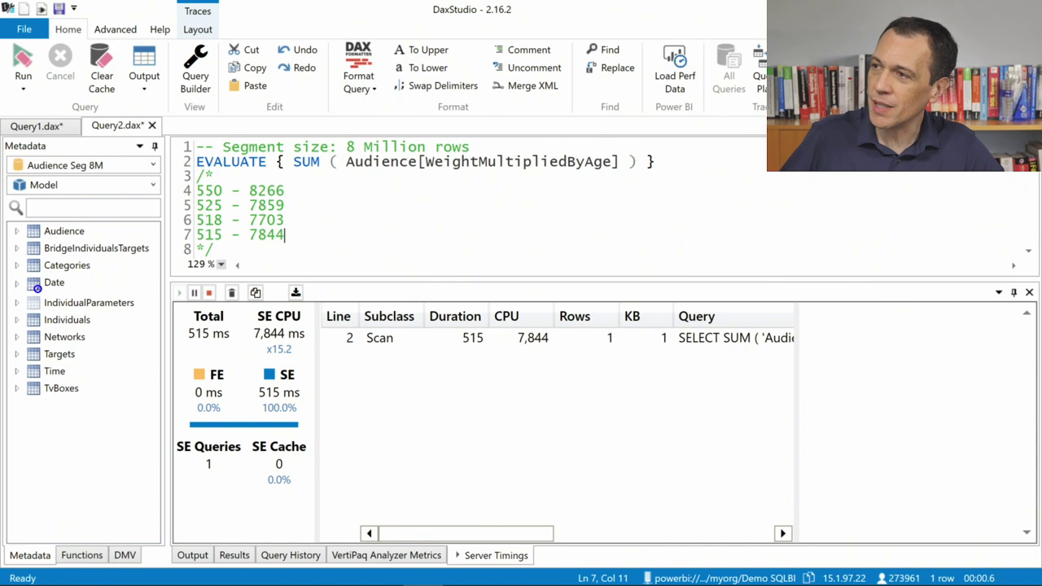
- Compare the first run's recorded duration and CPU with the other runs in the comment
{"action": "double_click", "coordinate": [270, 190]}
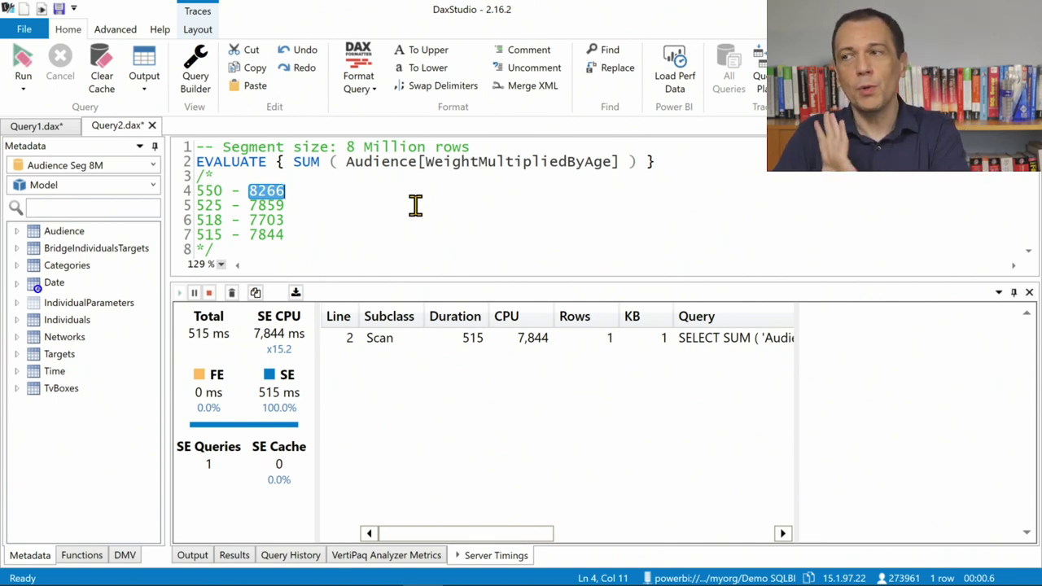
{"action": "double_click", "coordinate": [213, 191]}
{"action": "double_click", "coordinate": [273, 193]}
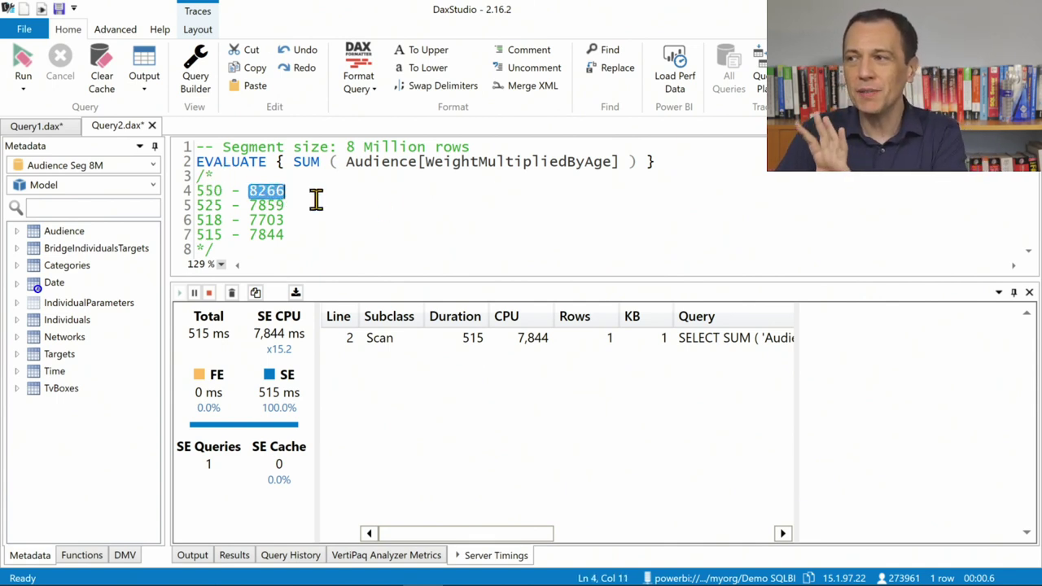
{"action": "left_click", "coordinate": [365, 246]}
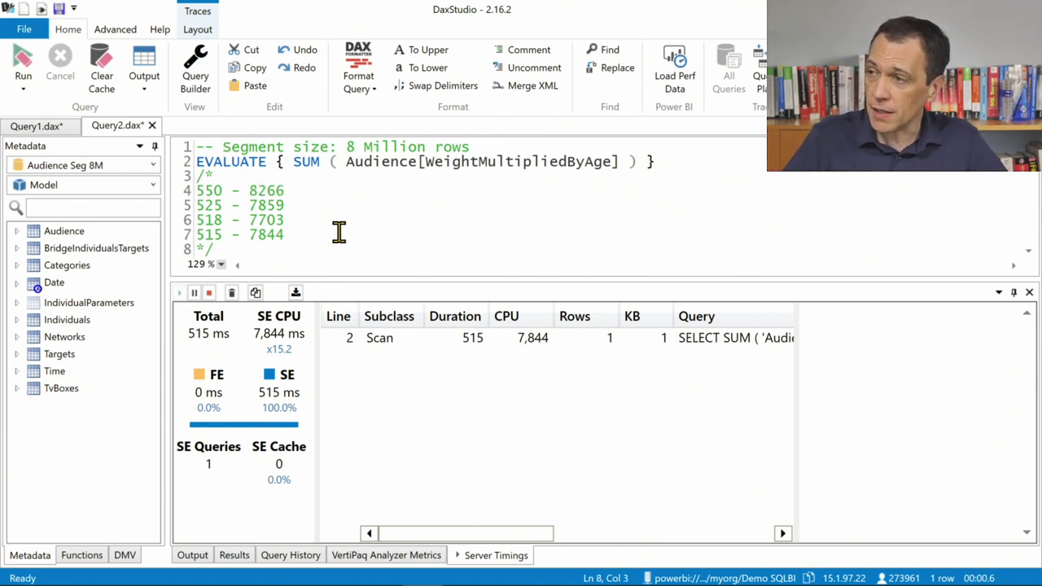
- Copy the EVALUATE query summing Audience[WeightMultipliedByAge] into the 1 Million rows query file, below its segment size comment
{"action": "left_click_drag", "start_coordinate": [656, 162], "coordinate": [183, 166]}
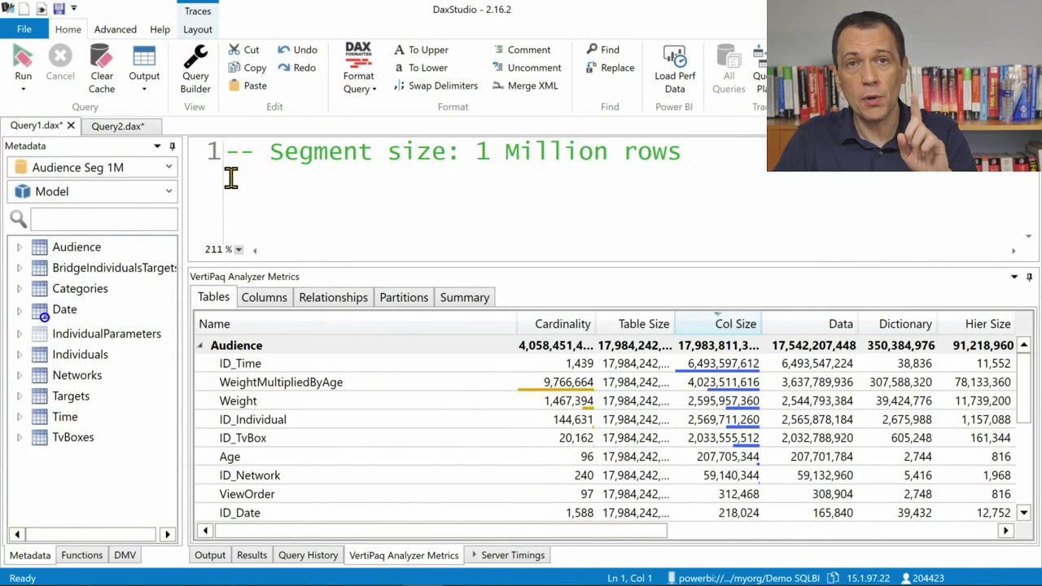
{"action": "left_click", "coordinate": [719, 189]}
{"action": "key", "text": "Return"}
{"action": "type", "text": "EVALUATE { SUM ( Audience[WeightMultipliedByAge] ) }"}
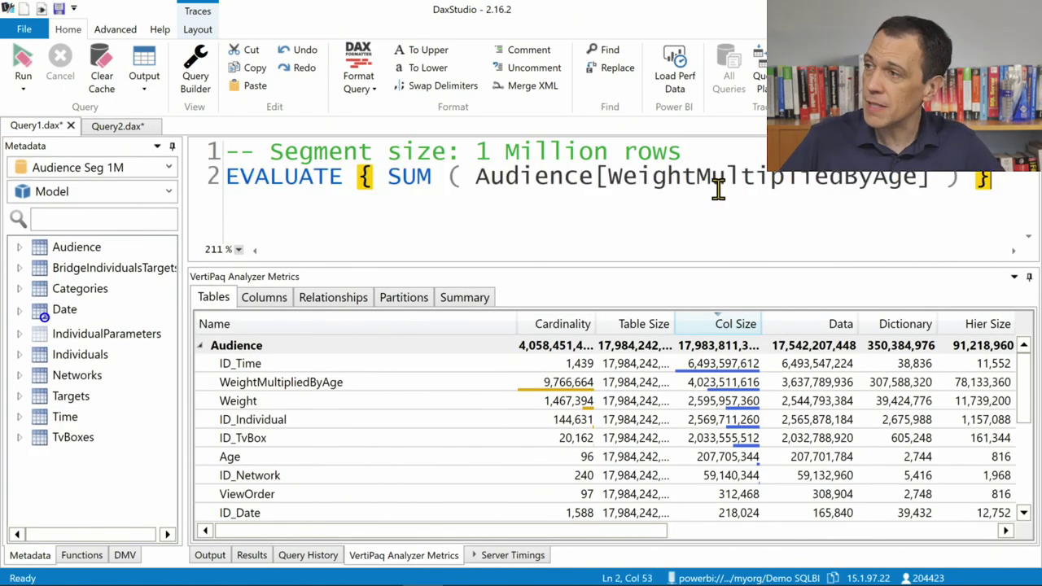
{"action": "scroll", "coordinate": [718, 189], "scroll_direction": "down", "scroll_amount": 4}
{"action": "scroll", "coordinate": [719, 189], "scroll_direction": "up", "scroll_amount": 2}
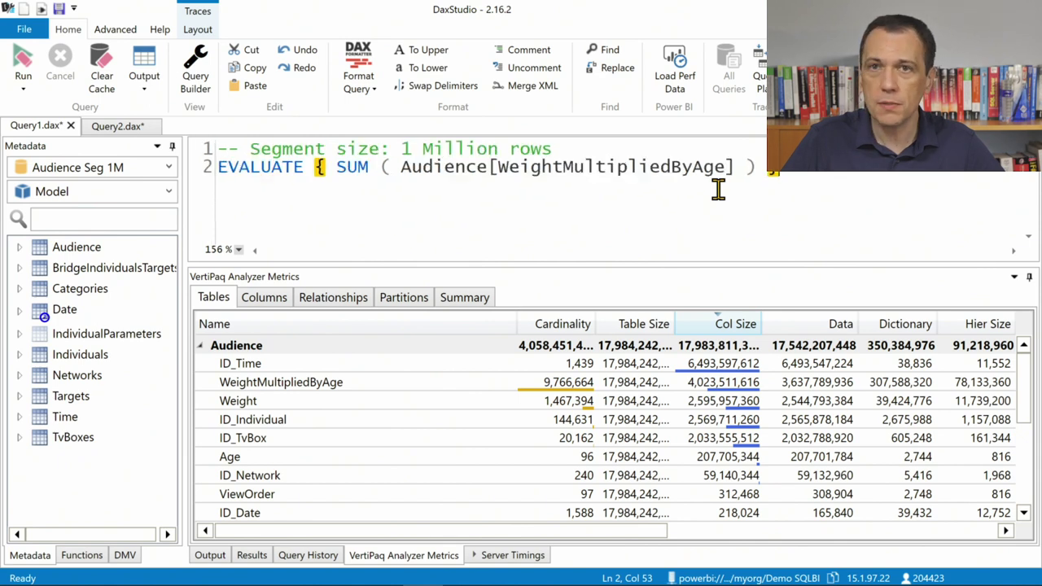
{"action": "left_click", "coordinate": [397, 184]}
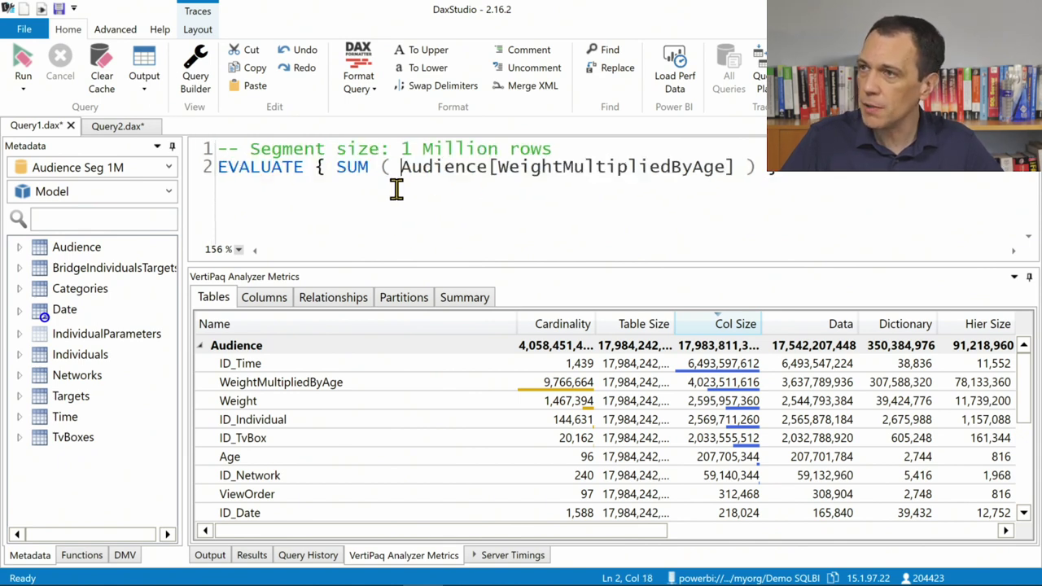
- Run the query on Audience Seg 1M with a cleared cache and show its server timings
{"action": "left_click", "coordinate": [22, 63]}
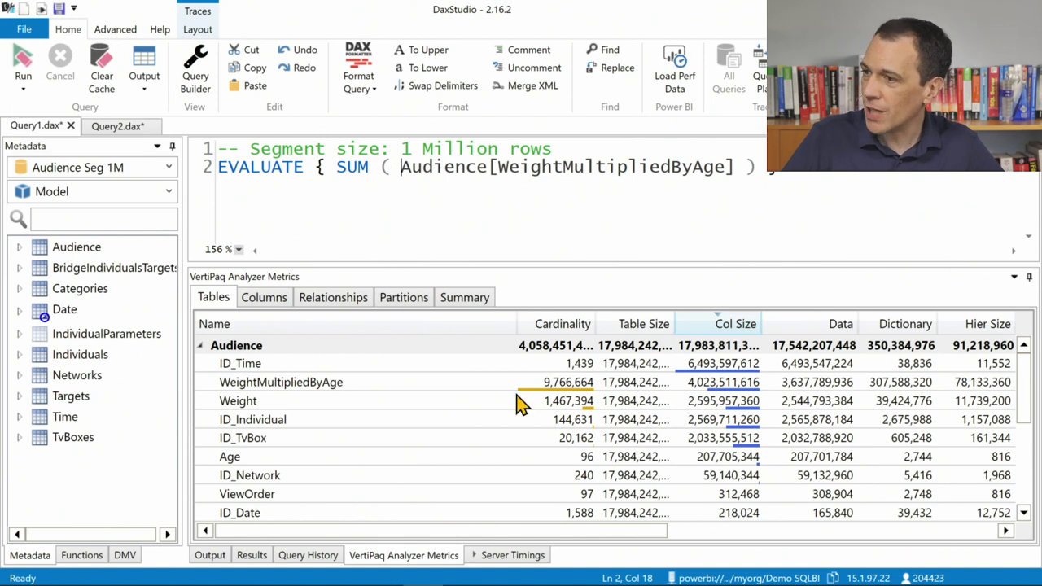
{"action": "left_click", "coordinate": [487, 557]}
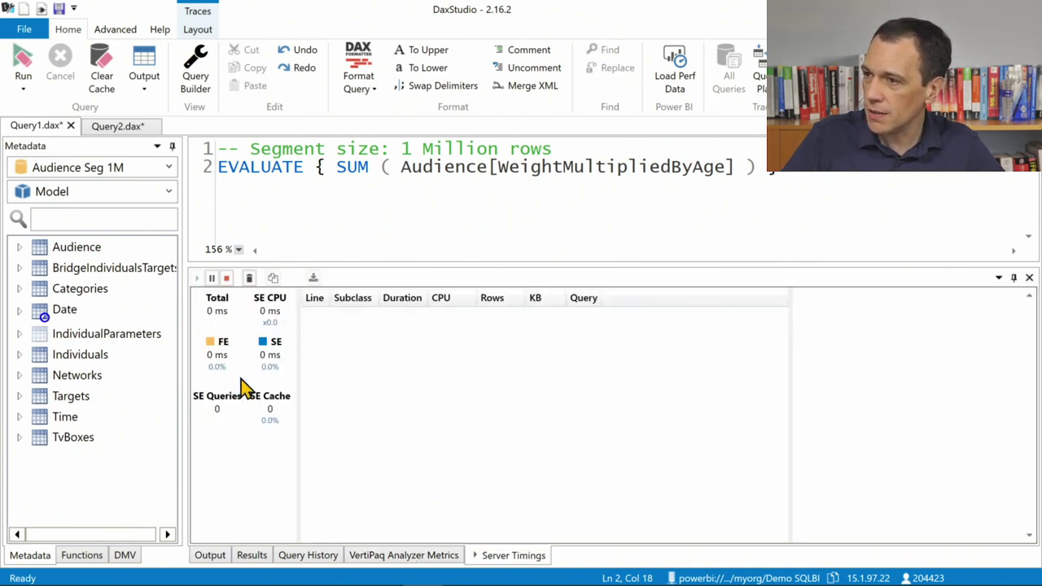
{"action": "left_click", "coordinate": [218, 561]}
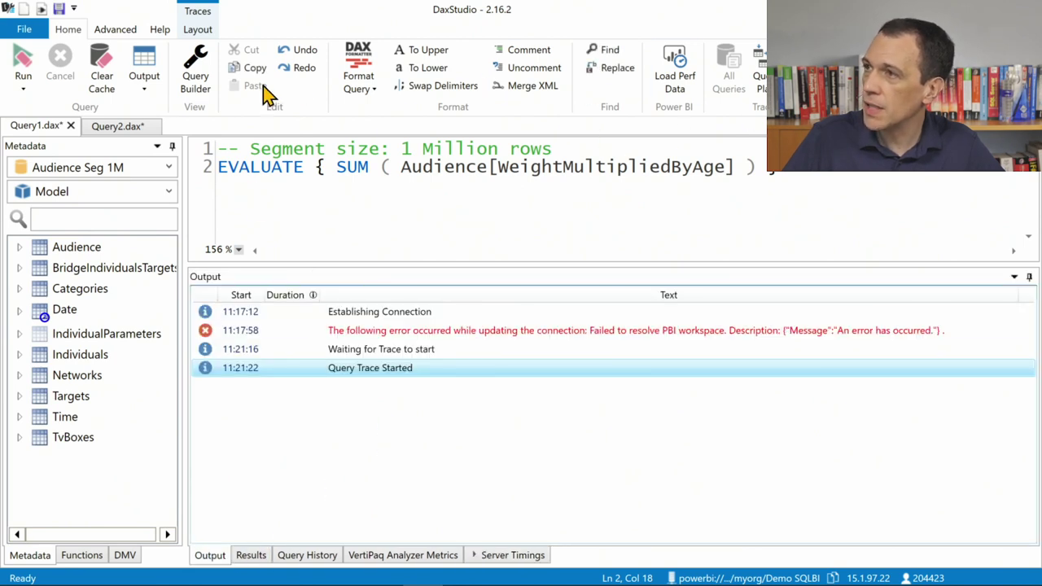
{"action": "left_click", "coordinate": [23, 67]}
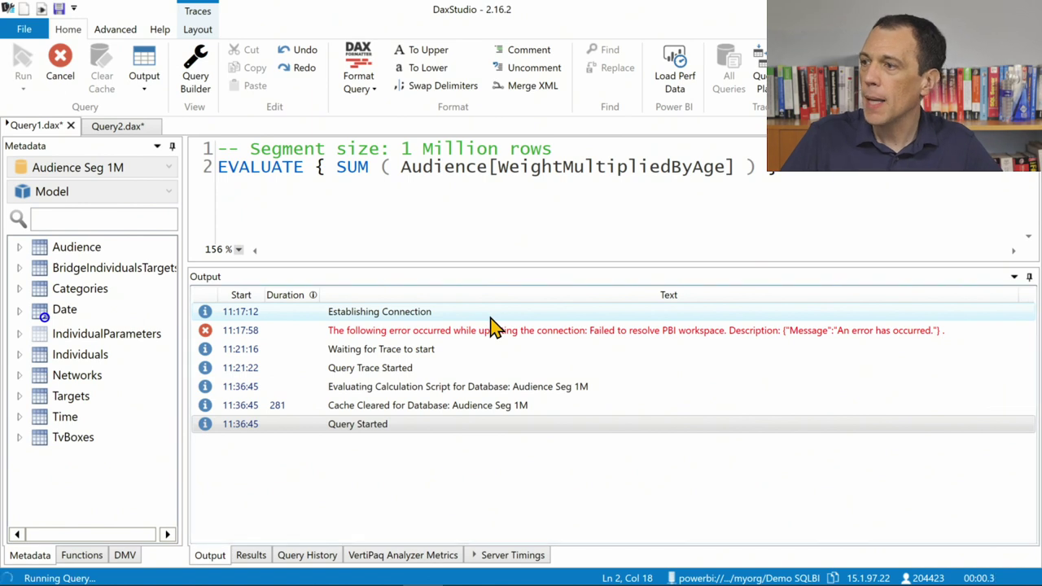
{"action": "left_click", "coordinate": [490, 555]}
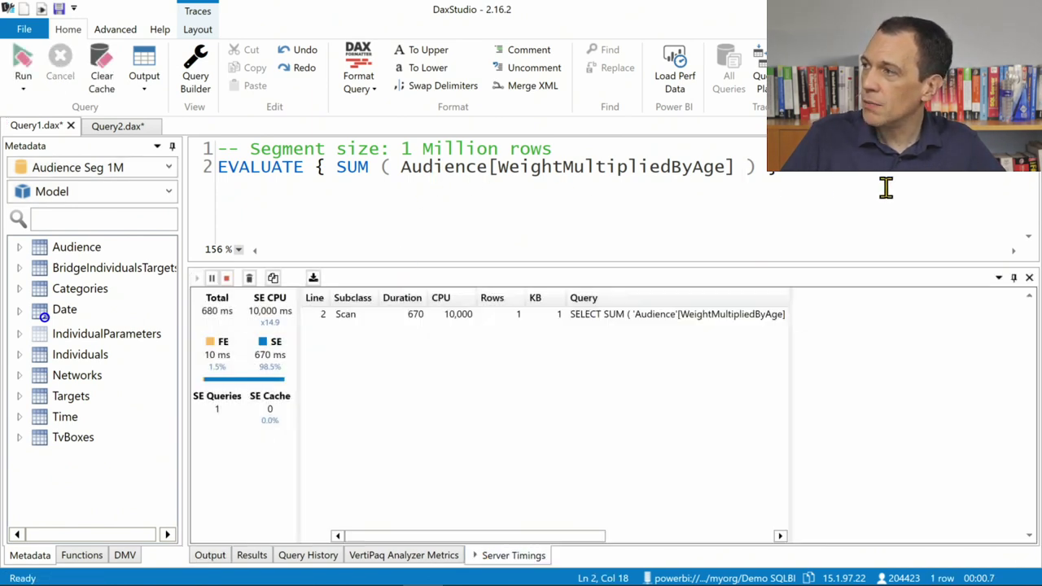
- Enlarge the server timings and add an empty block comment below the 1 Million rows query
{"action": "left_click", "coordinate": [883, 192]}
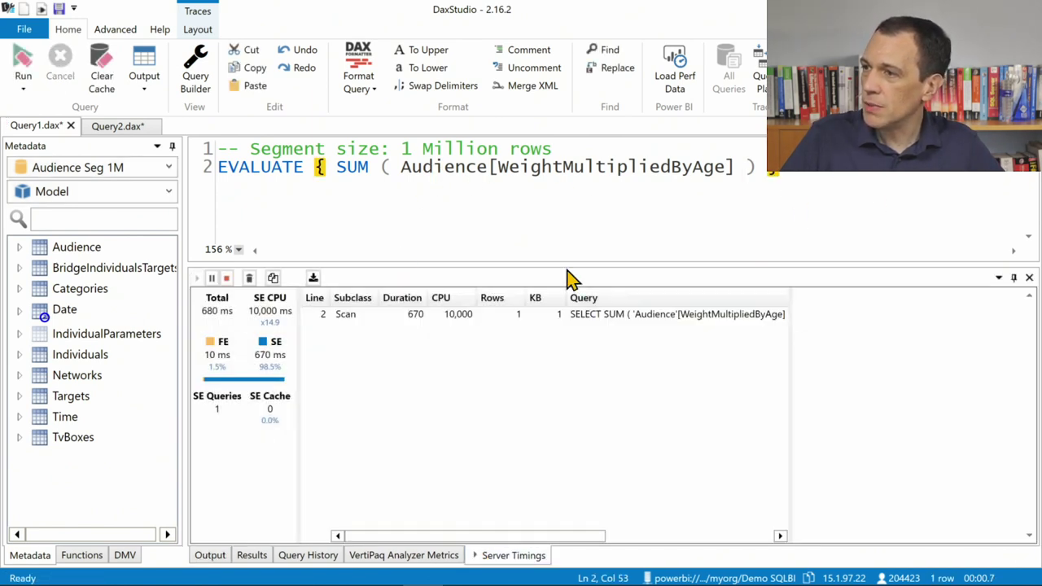
{"action": "scroll", "coordinate": [400, 386], "scroll_direction": "up", "scroll_amount": 5, "text": "ctrl"}
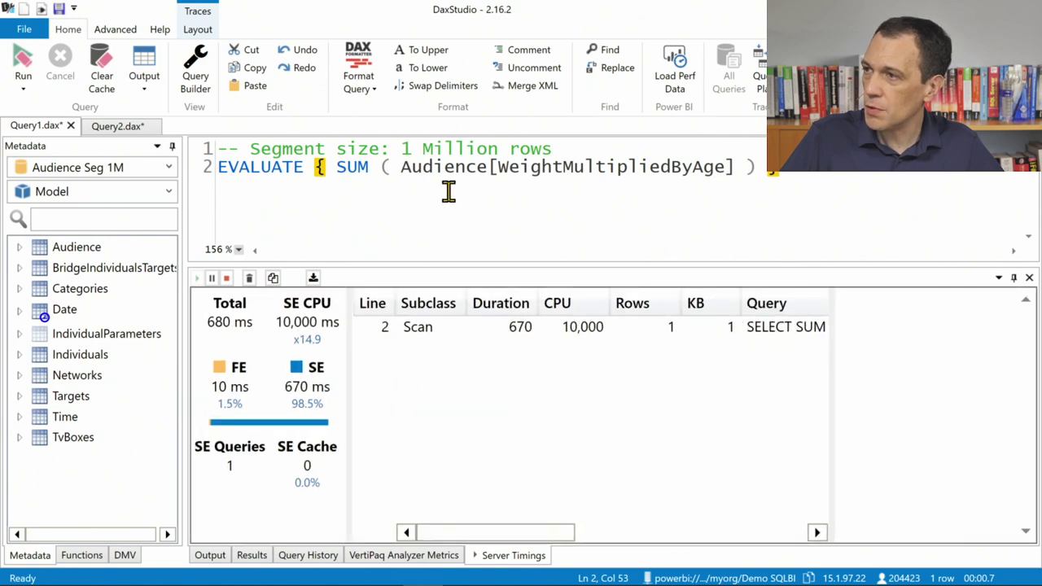
{"action": "key", "text": "Return"}
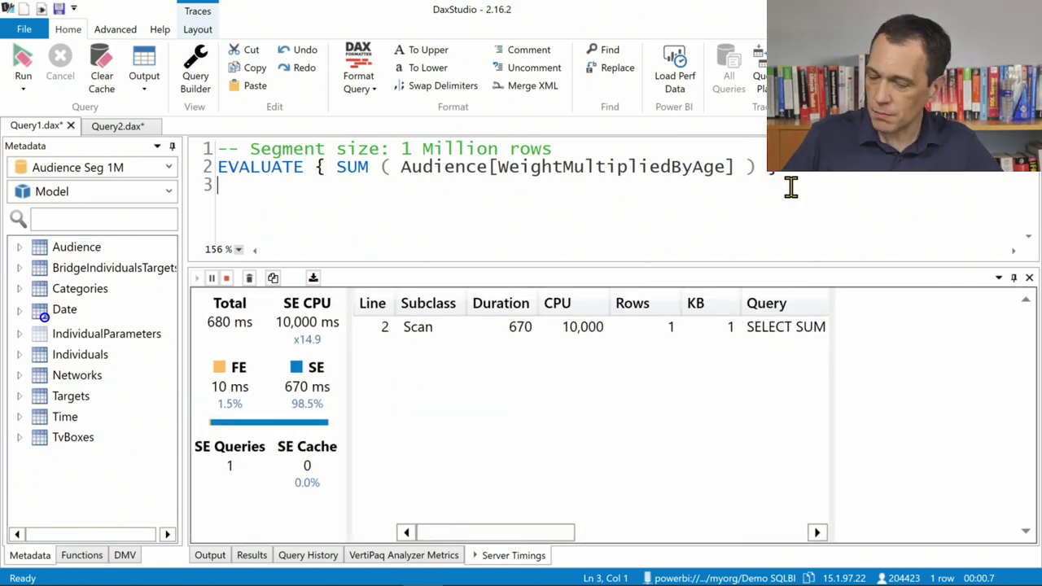
{"action": "type", "text": "/*"}
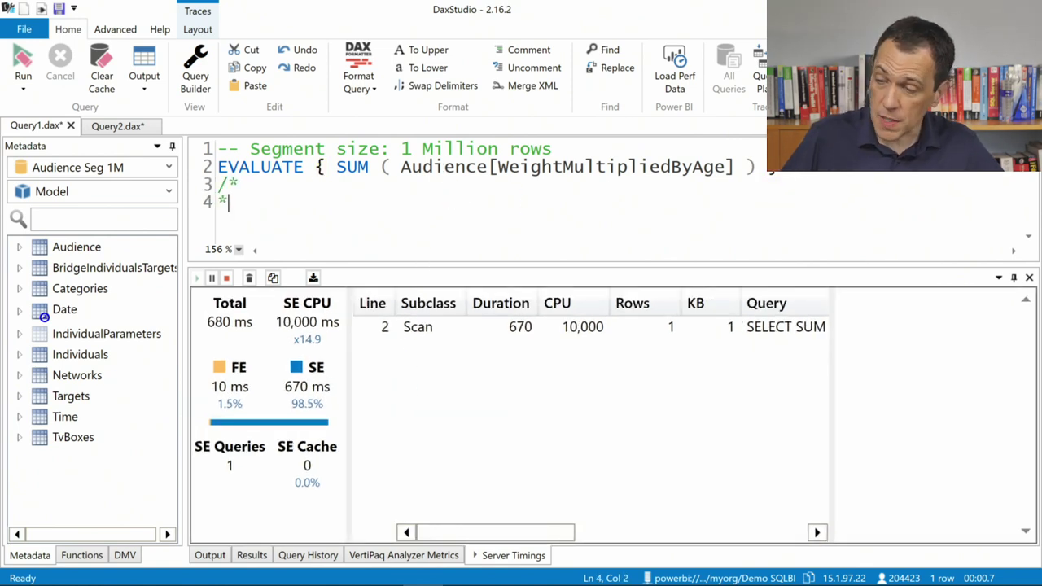
{"action": "key", "text": "Return"}
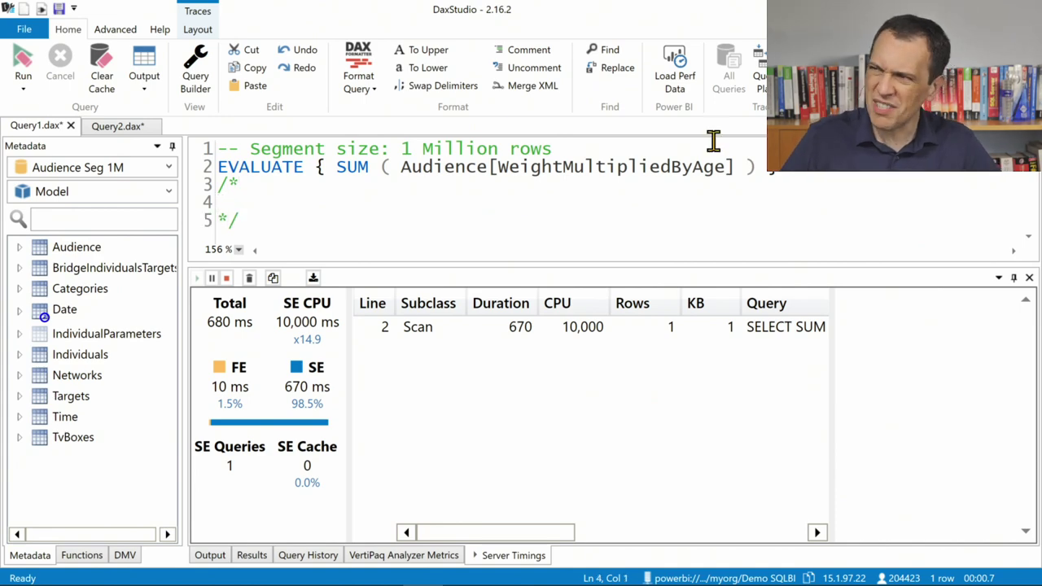
- Rerun the 1 Million rows query and record 626 - 9375 inside the block comment
{"action": "left_click", "coordinate": [23, 59]}
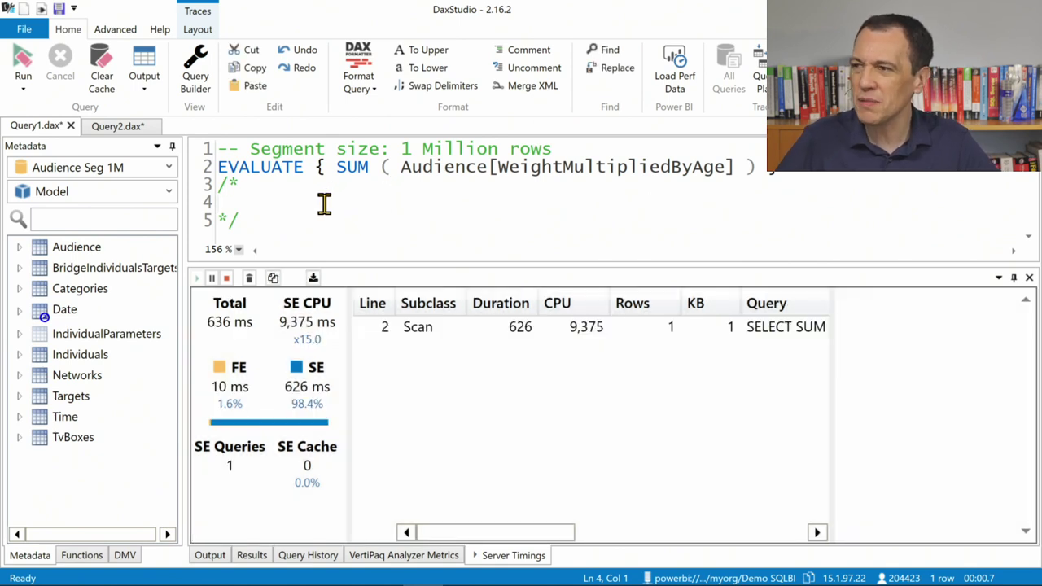
{"action": "type", "text": "62"}
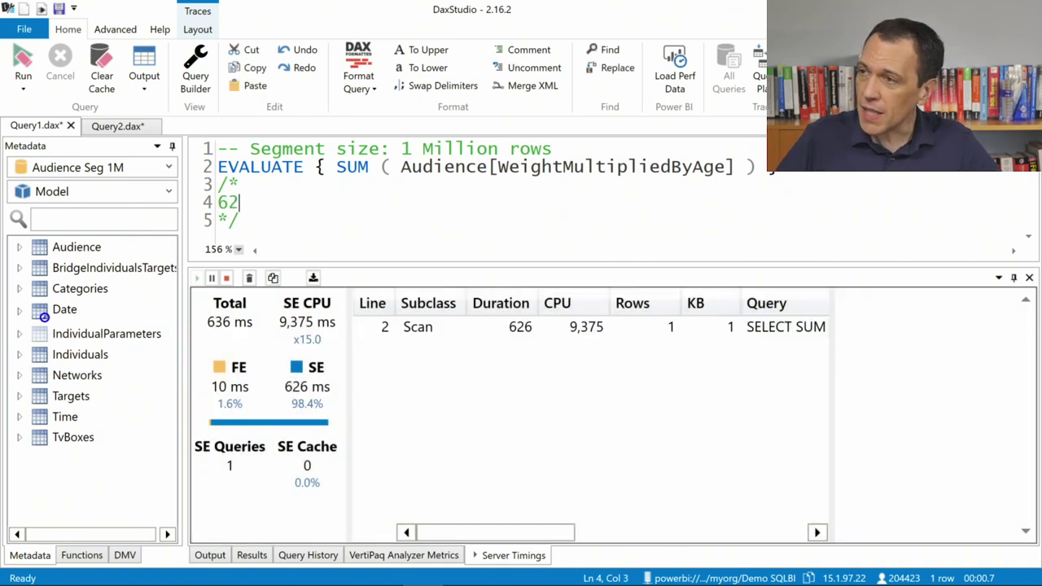
{"action": "type", "text": "6 - 9375"}
{"action": "key", "text": "Return"}
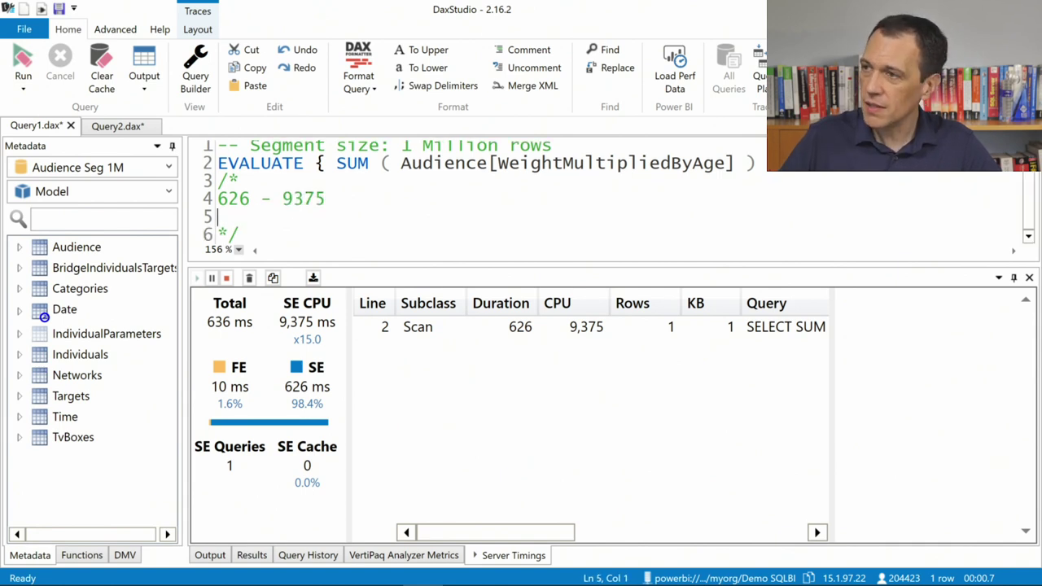
- Run the 1 Million rows query again and record 652 - 9563 on the comment's next line
{"action": "left_click", "coordinate": [25, 63]}
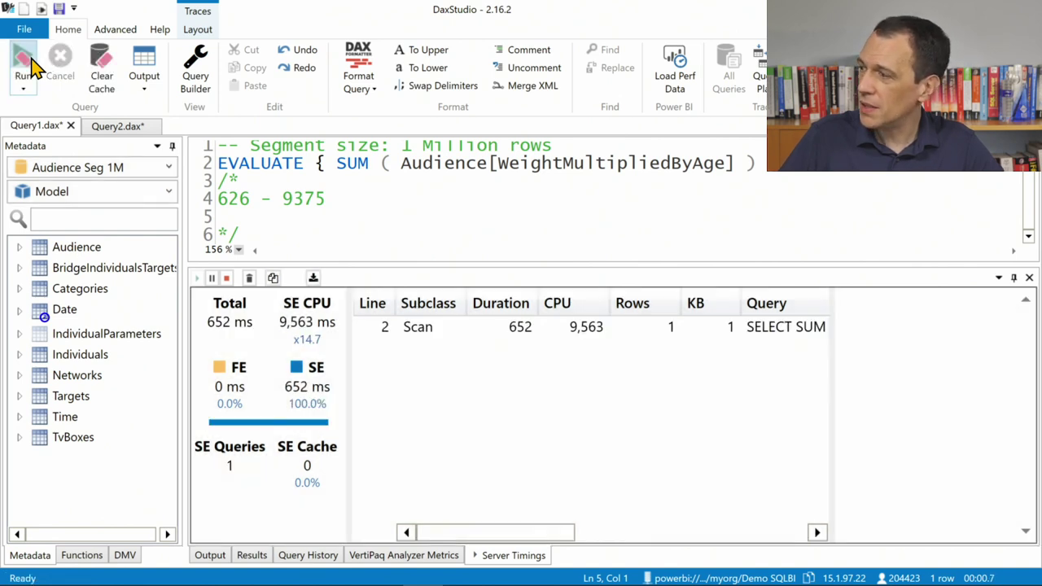
{"action": "left_click", "coordinate": [342, 220]}
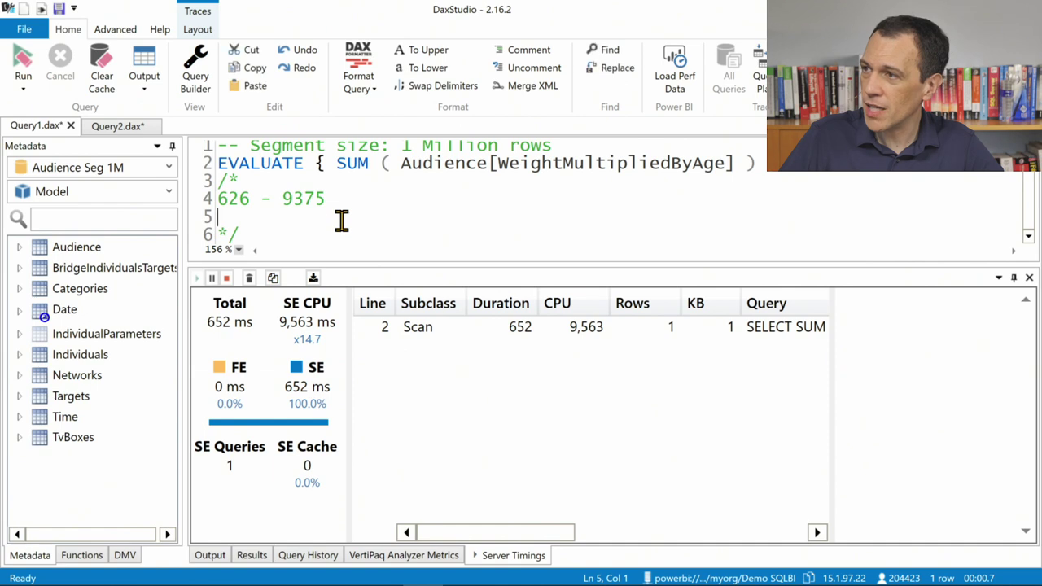
{"action": "type", "text": "652 -"}
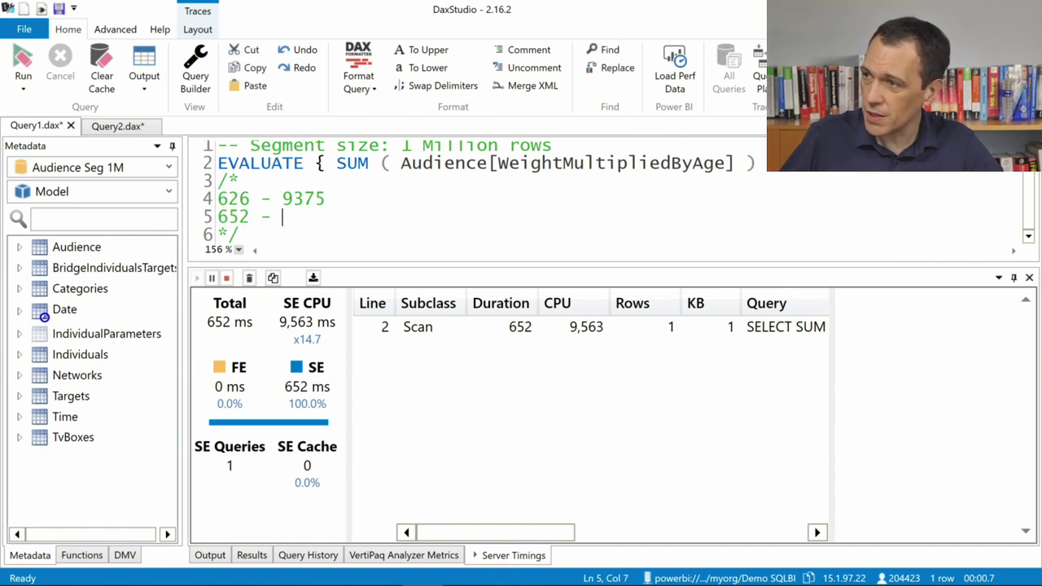
{"action": "key", "text": "BackSpace"}
{"action": "key", "text": "BackSpace"}
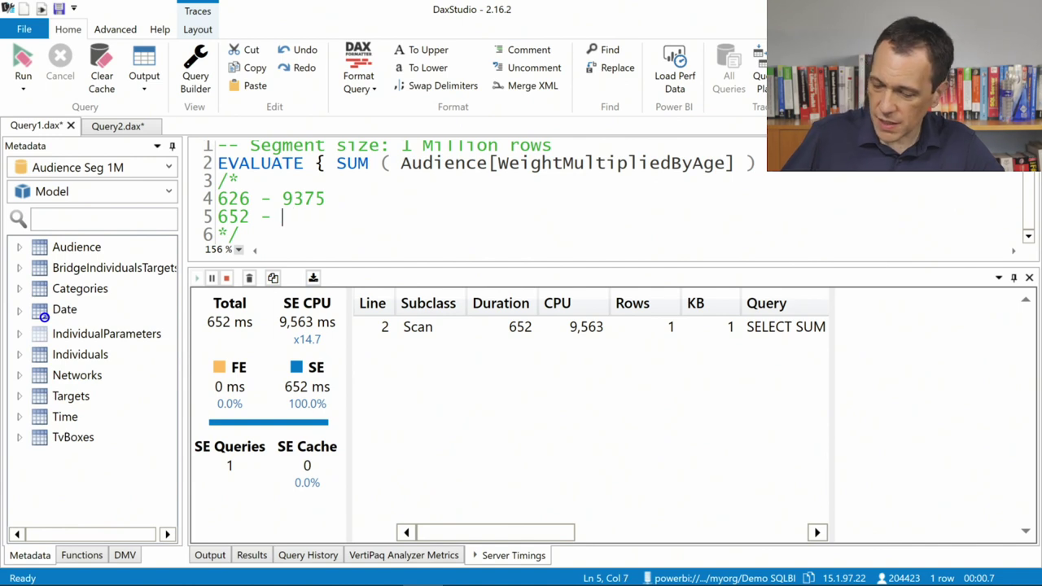
{"action": "type", "text": "9563"}
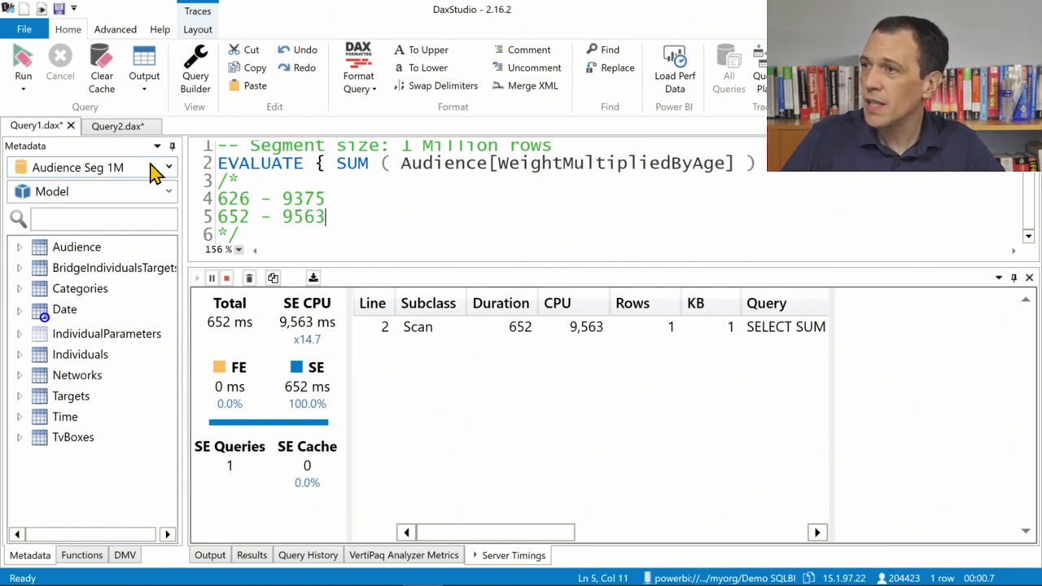
- Run the 1 Million rows query once more and record 625 - 9609 on a new comment line
{"action": "left_click", "coordinate": [22, 61]}
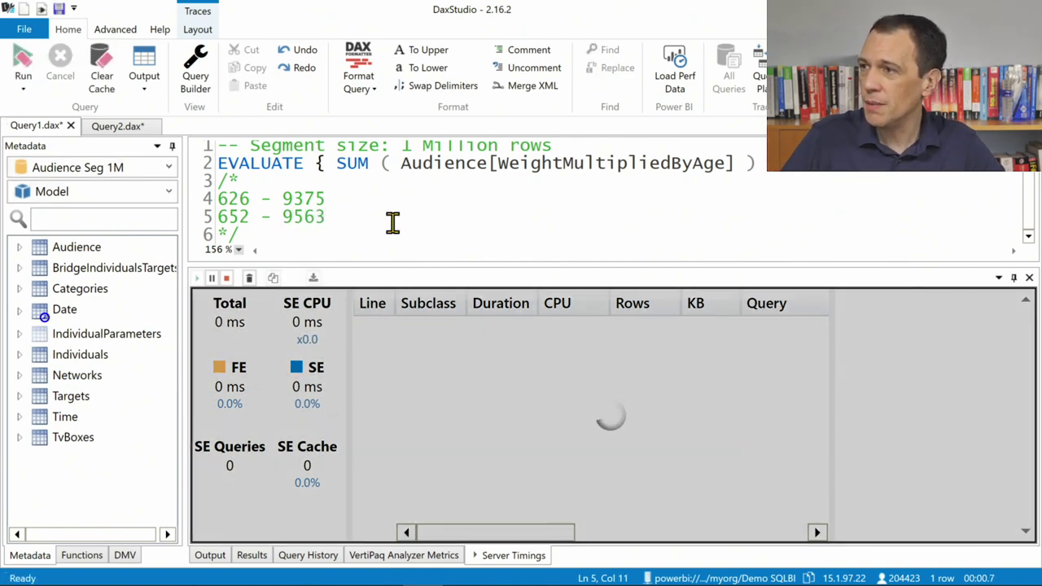
{"action": "key", "text": "Return"}
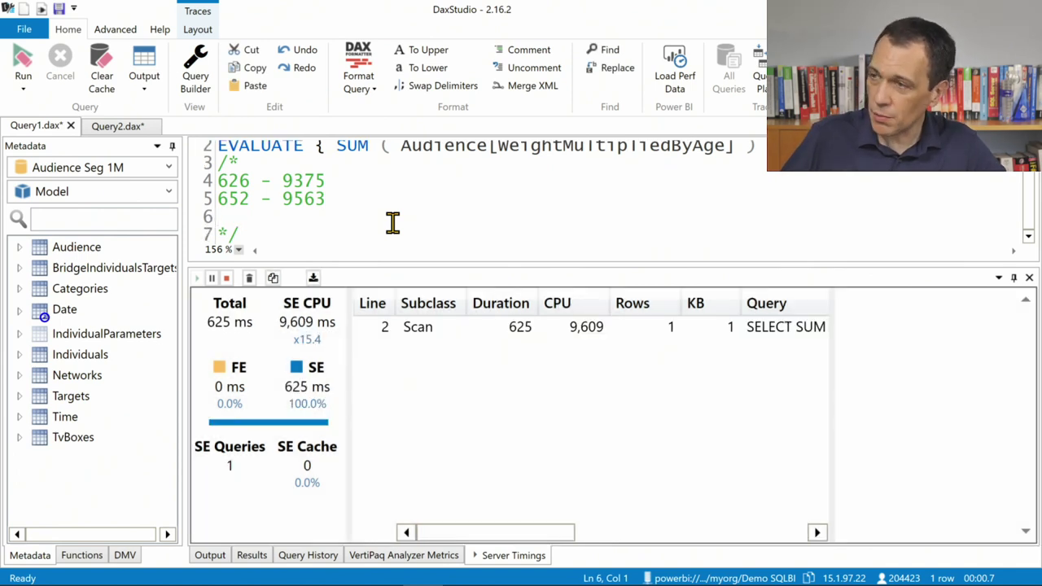
{"action": "type", "text": "625"}
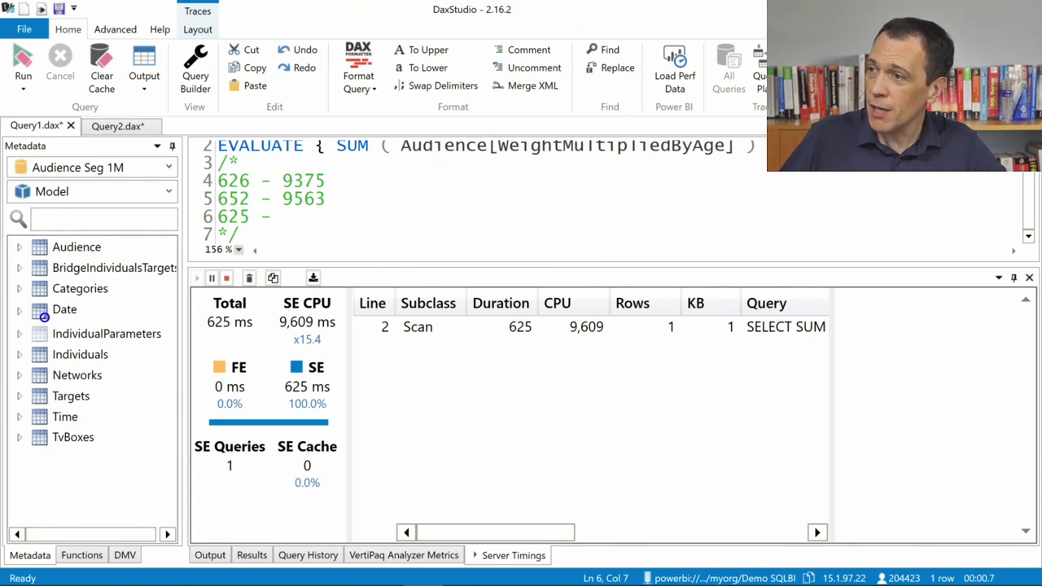
{"action": "type", "text": " - 9609"}
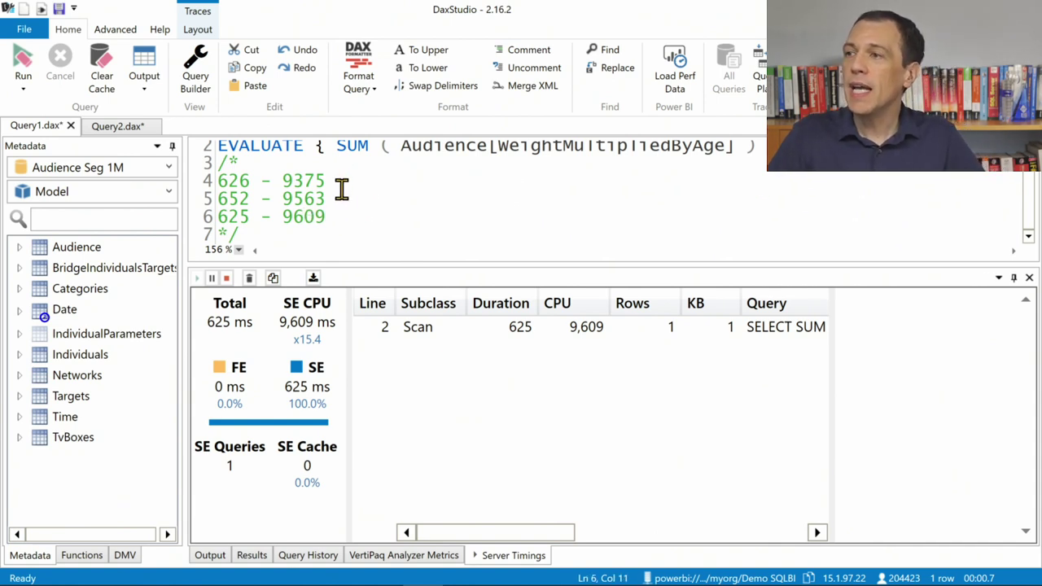
{"action": "left_click_drag", "start_coordinate": [326, 199], "coordinate": [207, 199]}
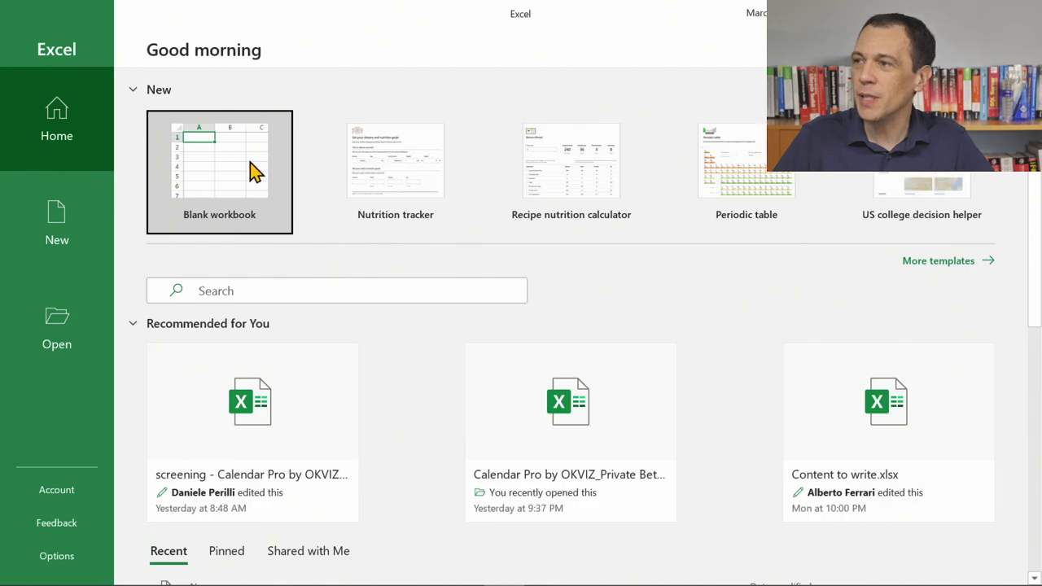
{"action": "left_click", "coordinate": [255, 174]}
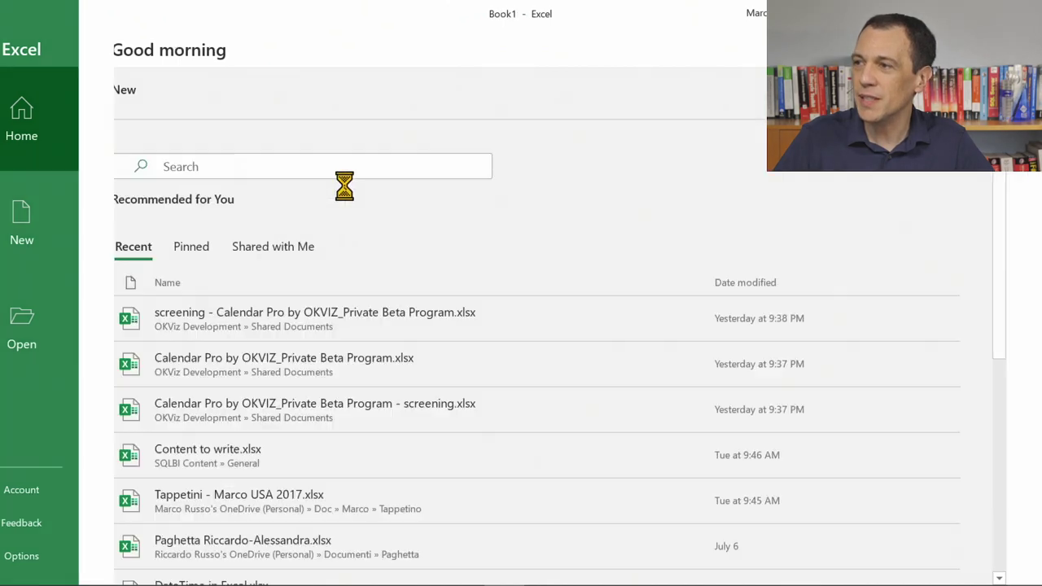
- Arrange the blank Excel workbook over DAX Studio so the 8 Million rows query's recorded timings stay in view
{"action": "left_click_drag", "start_coordinate": [326, 12], "coordinate": [726, 146]}
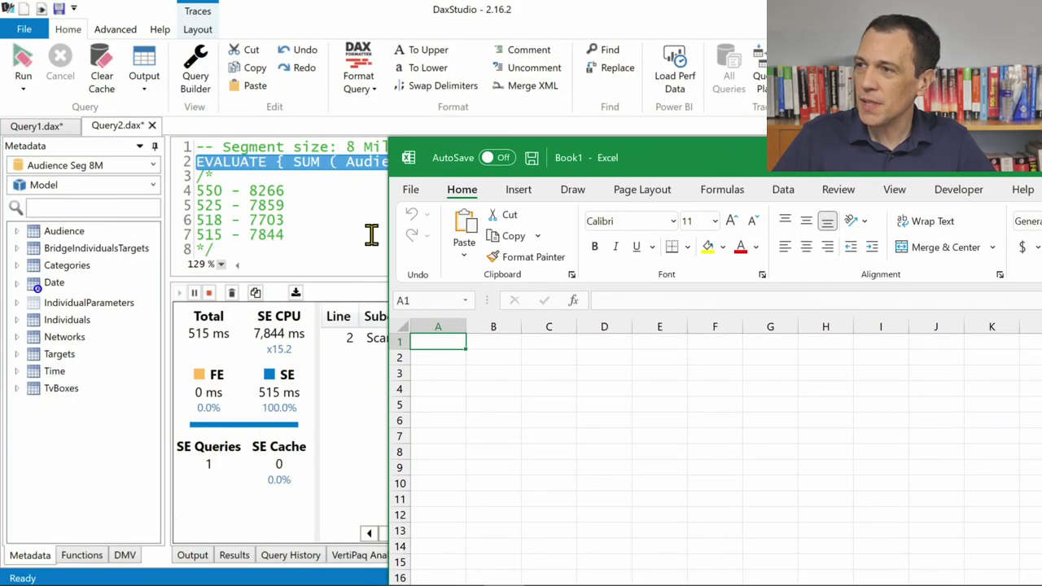
{"action": "left_click", "coordinate": [305, 222]}
{"action": "key", "text": "alt+Tab"}
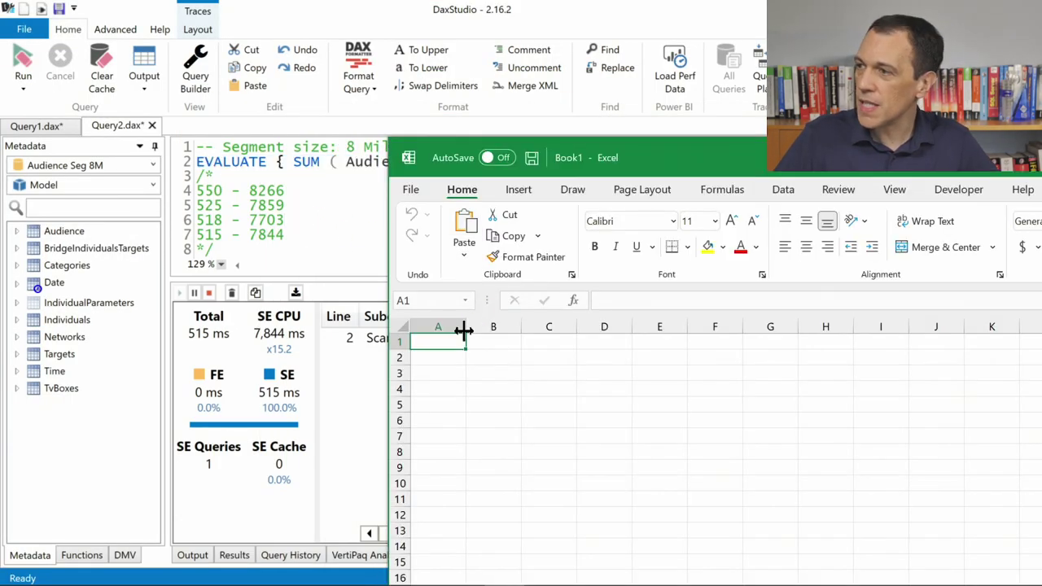
- Enter the column headers SE CPU in cell B3 and SE in cell A3
{"action": "left_click", "coordinate": [488, 373]}
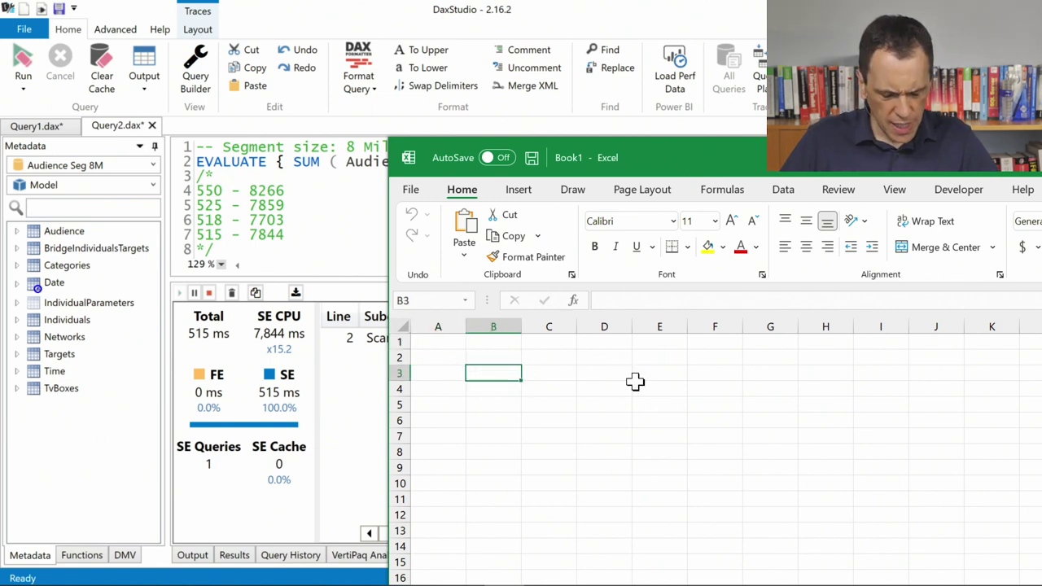
{"action": "type", "text": "S"}
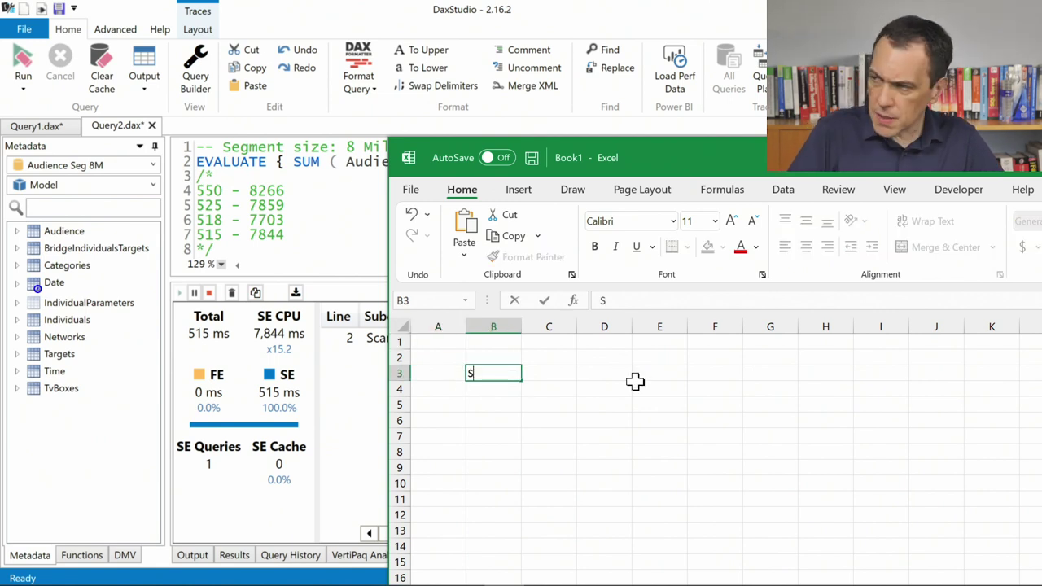
{"action": "type", "text": "E CPU"}
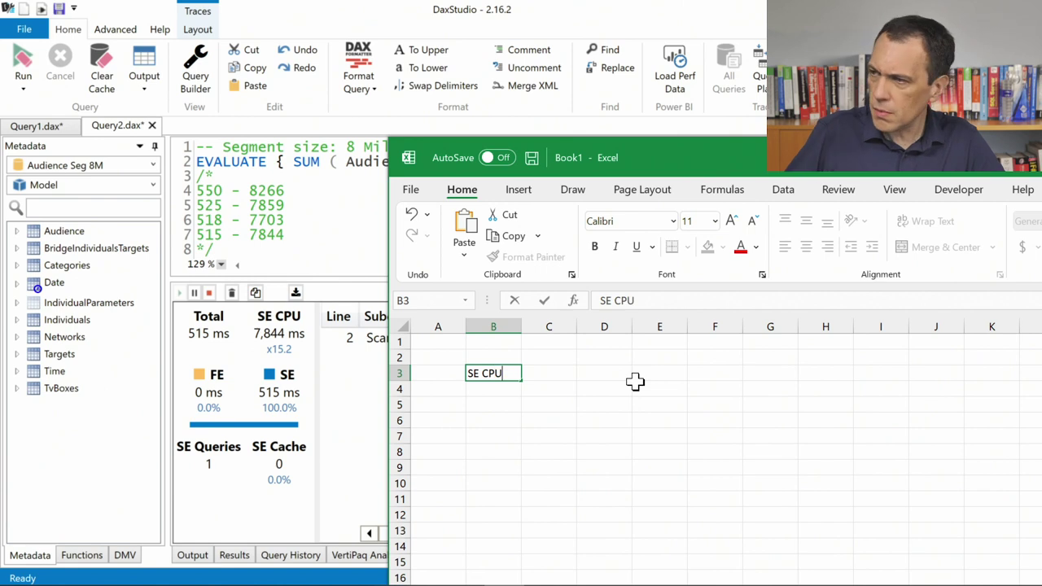
{"action": "key", "text": "Left"}
{"action": "type", "text": "S"}
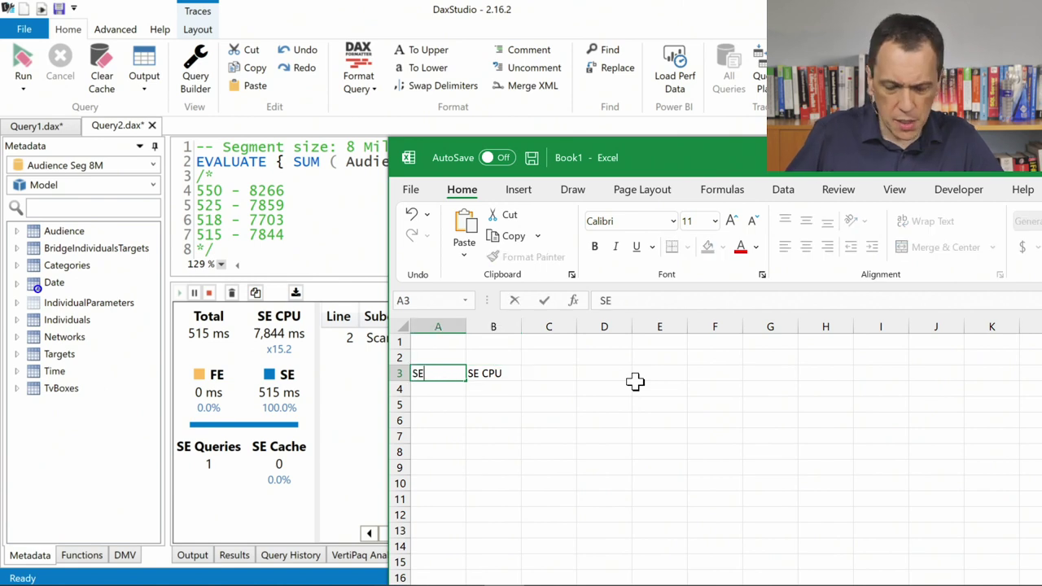
{"action": "key", "text": "Return"}
- Make the SE and SE CPU headers bold and move them one column over to B3:C3
{"action": "key", "text": "Up"}
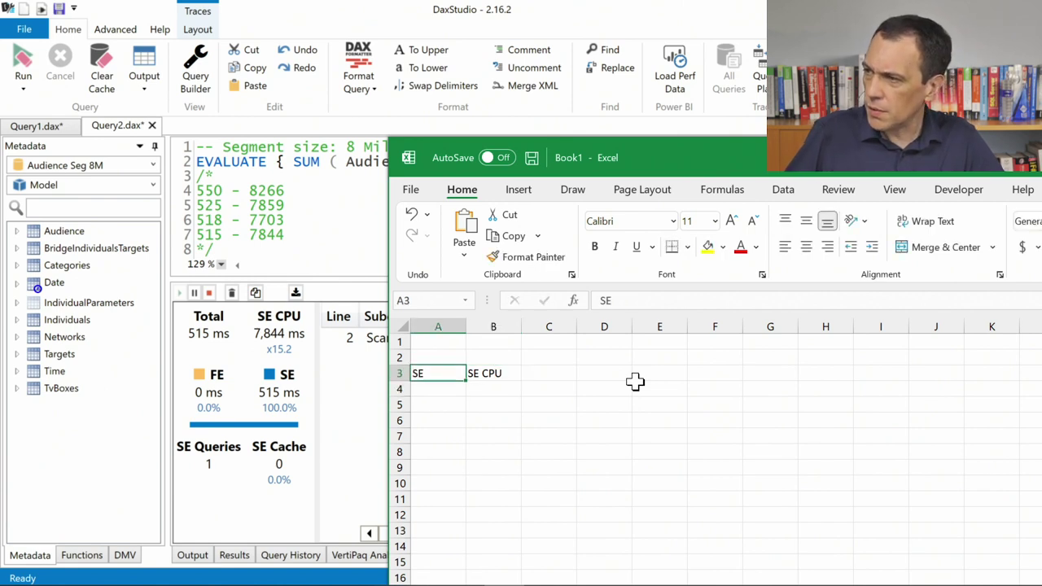
{"action": "key", "text": "shift+Right"}
{"action": "scroll", "coordinate": [635, 382], "scroll_direction": "up", "scroll_amount": 2}
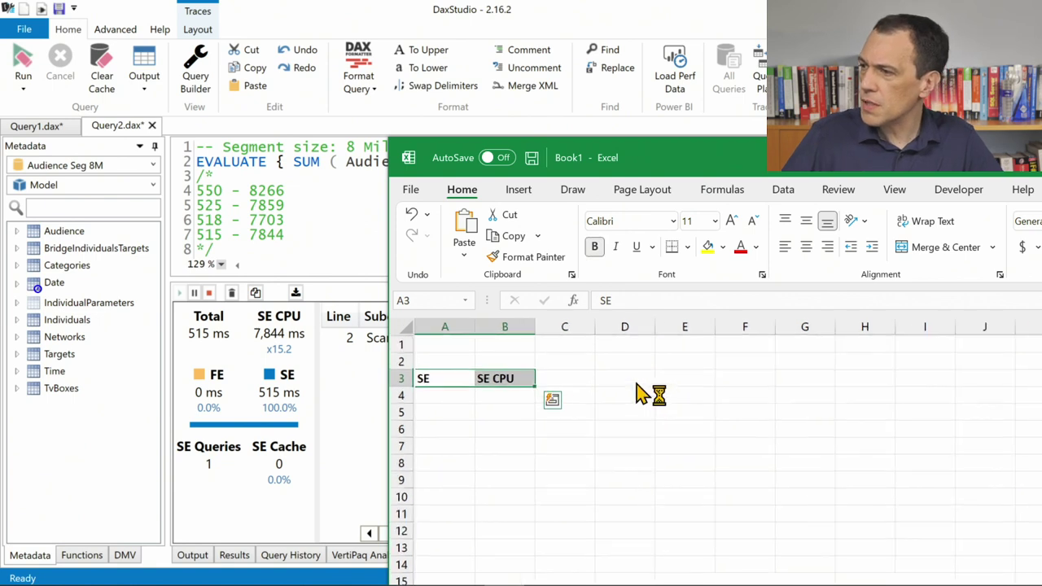
{"action": "key", "text": "ctrl+b"}
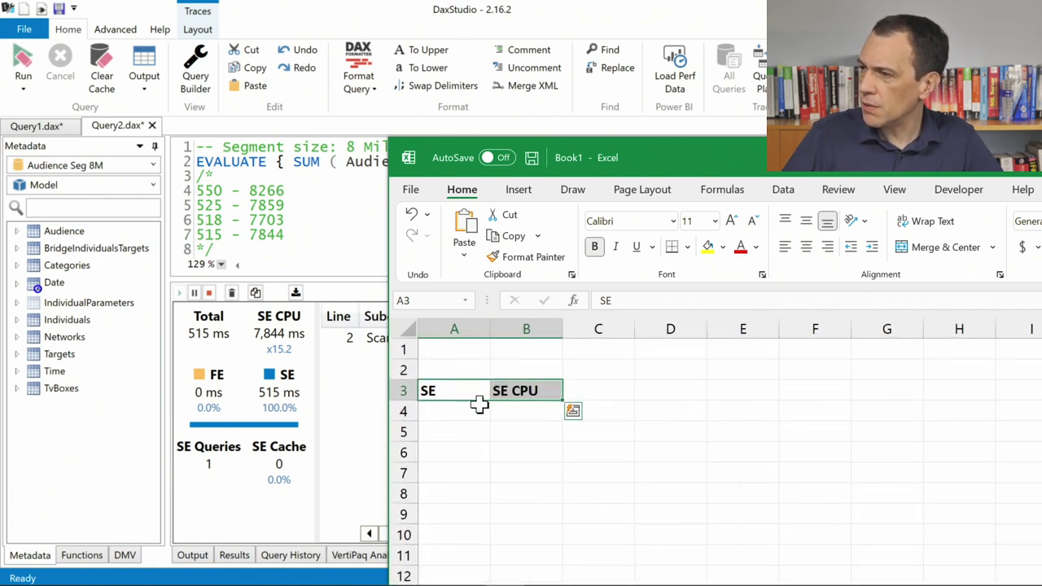
{"action": "left_click_drag", "start_coordinate": [481, 412], "coordinate": [550, 399]}
- Label the comparison rows 1M in cell A4 and 8M in cell A5
{"action": "left_click", "coordinate": [475, 410]}
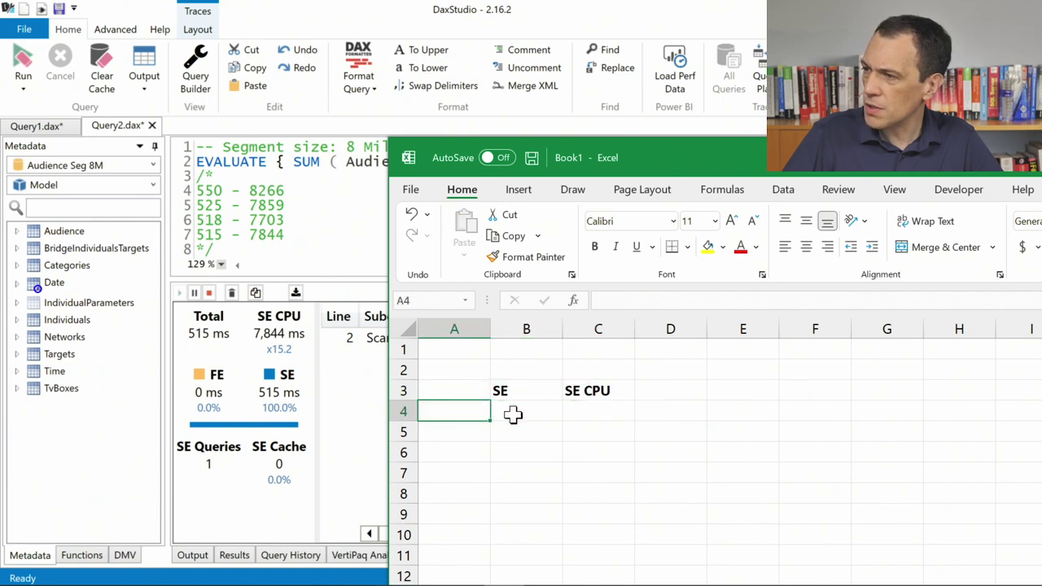
{"action": "type", "text": "1M"}
{"action": "key", "text": "Return"}
{"action": "type", "text": "8M"}
{"action": "key", "text": "Up"}
- Fill the 8M row with the recorded timings: 518 for SE and 7703 for SE CPU
{"action": "key", "text": "Right"}
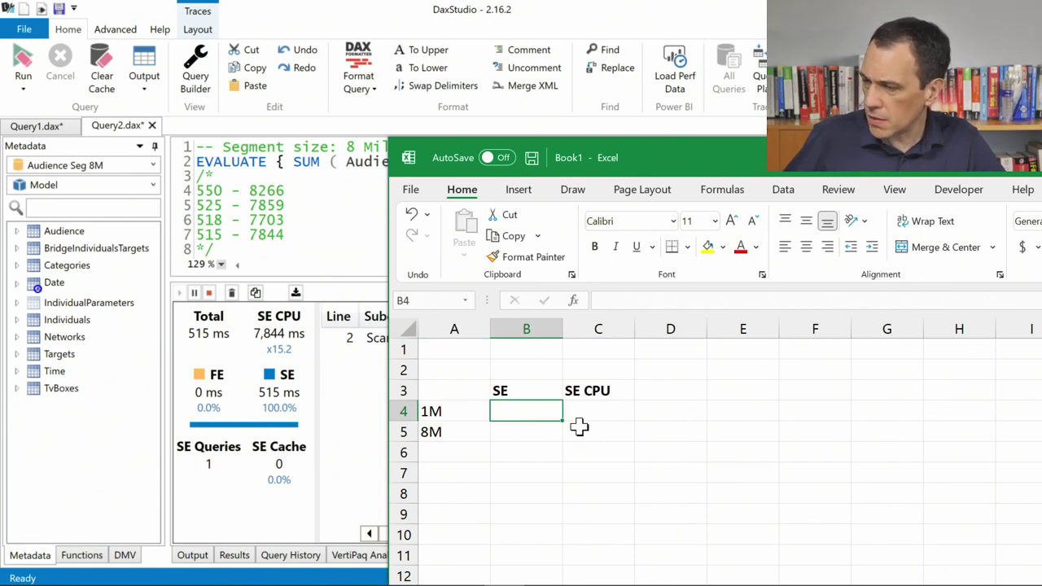
{"action": "key", "text": "Down"}
{"action": "type", "text": "5"}
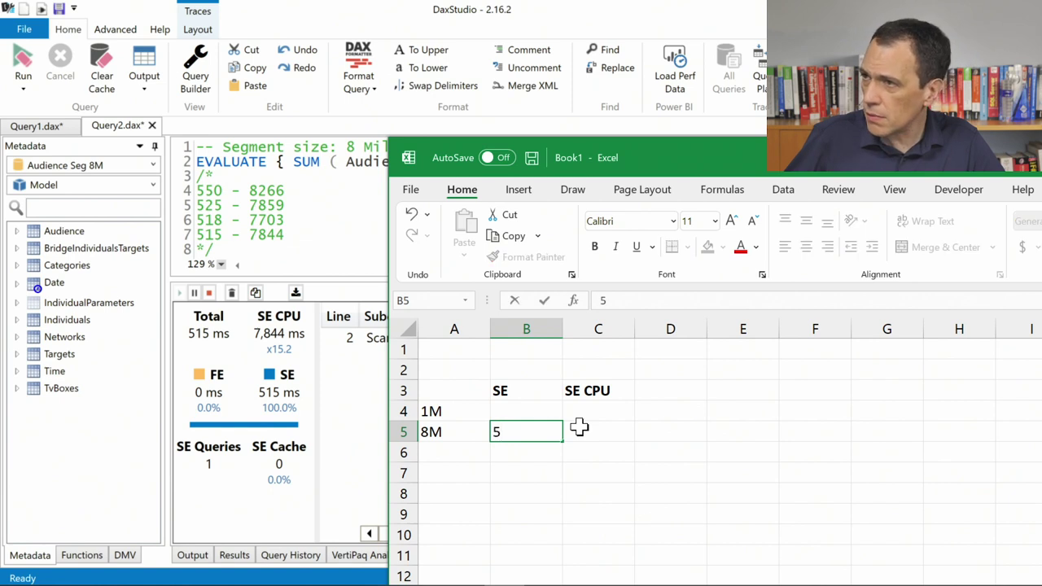
{"action": "type", "text": "15"}
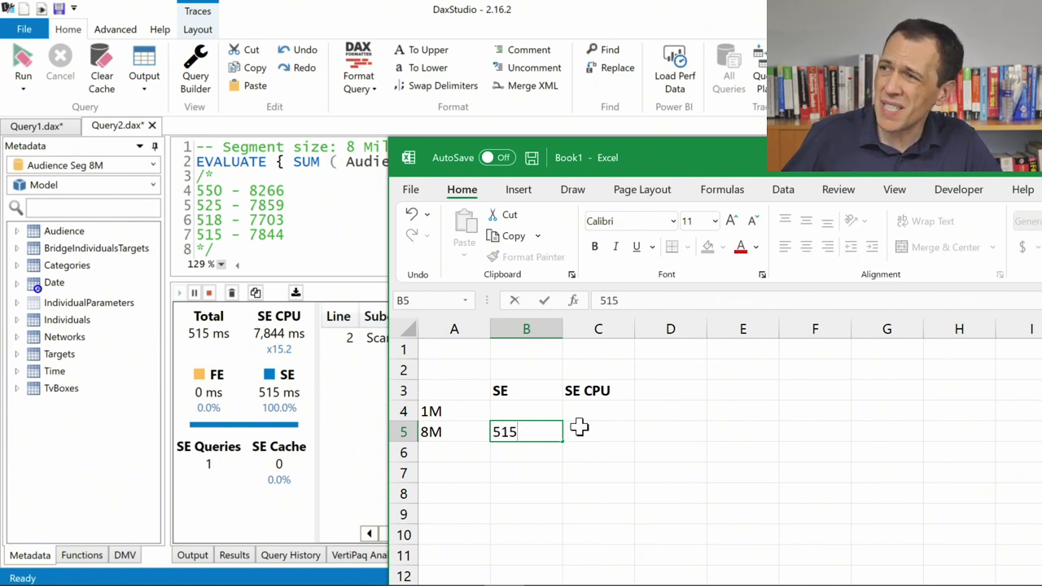
{"action": "key", "text": "BackSpace"}
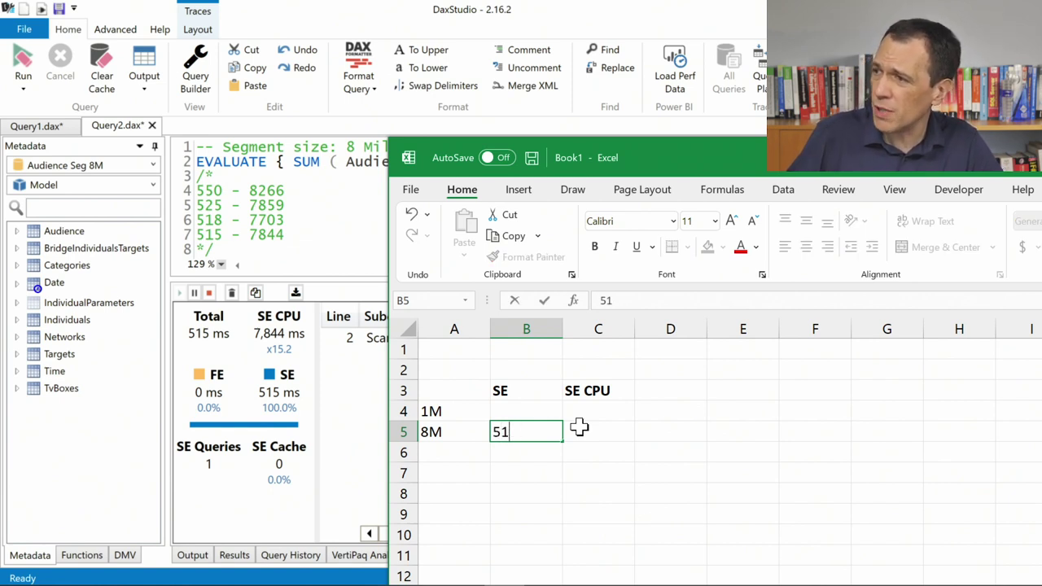
{"action": "type", "text": "8"}
{"action": "left_click", "coordinate": [579, 427]}
{"action": "type", "text": "7703"}
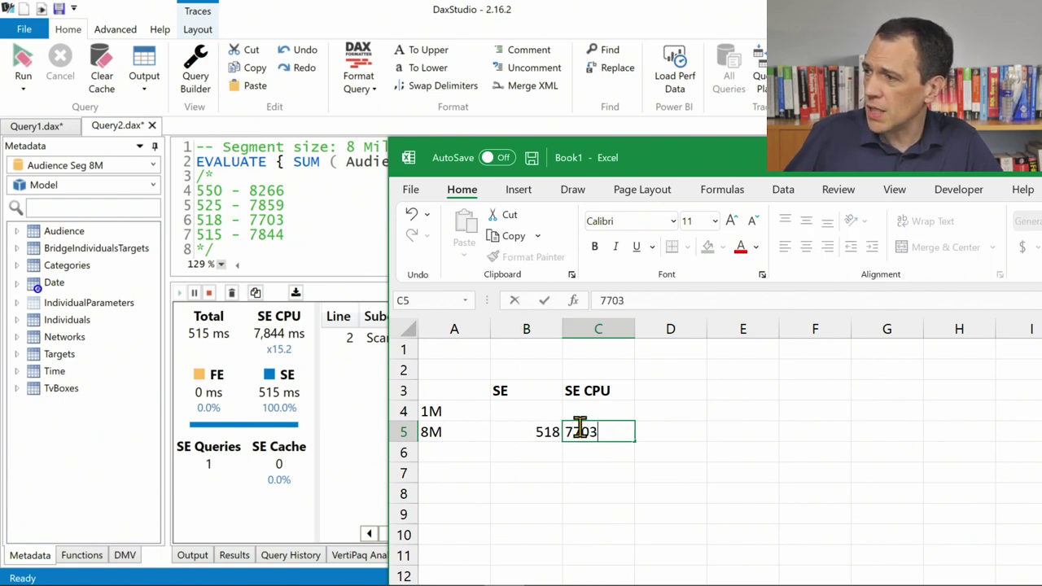
- Show the 1 Million rows query's recorded timings in DAX Studio, and return to the 1M row's SE cell in Excel
{"action": "key", "text": "Up"}
{"action": "key", "text": "Left"}
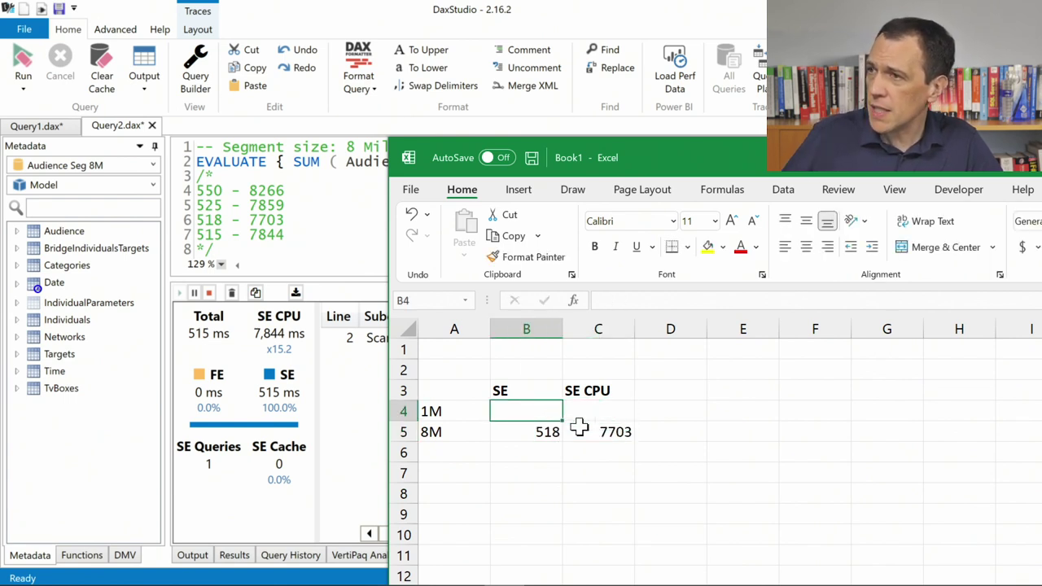
{"action": "left_click", "coordinate": [40, 127]}
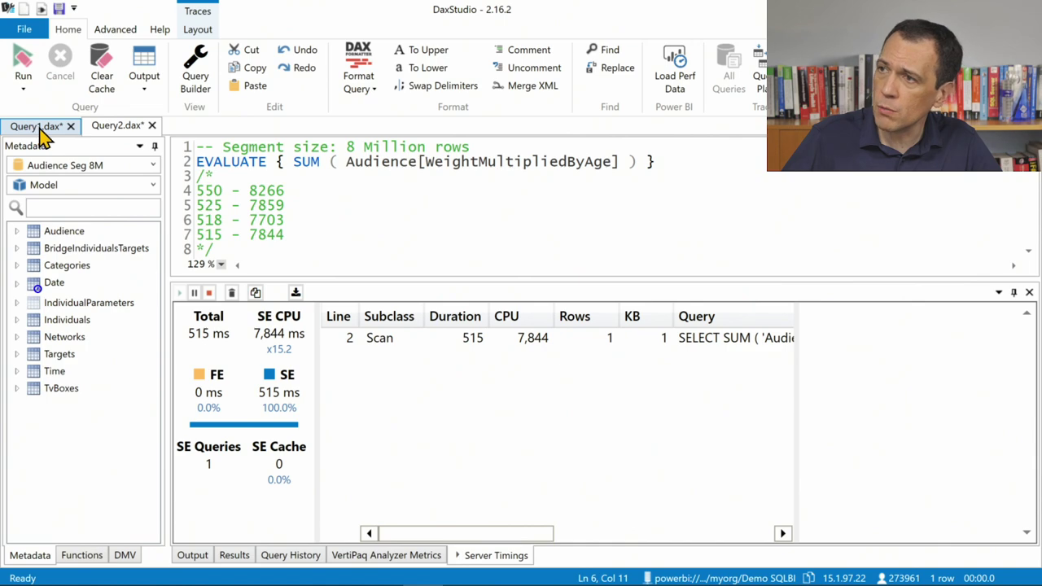
{"action": "left_click", "coordinate": [41, 128]}
{"action": "key", "text": "alt+Tab"}
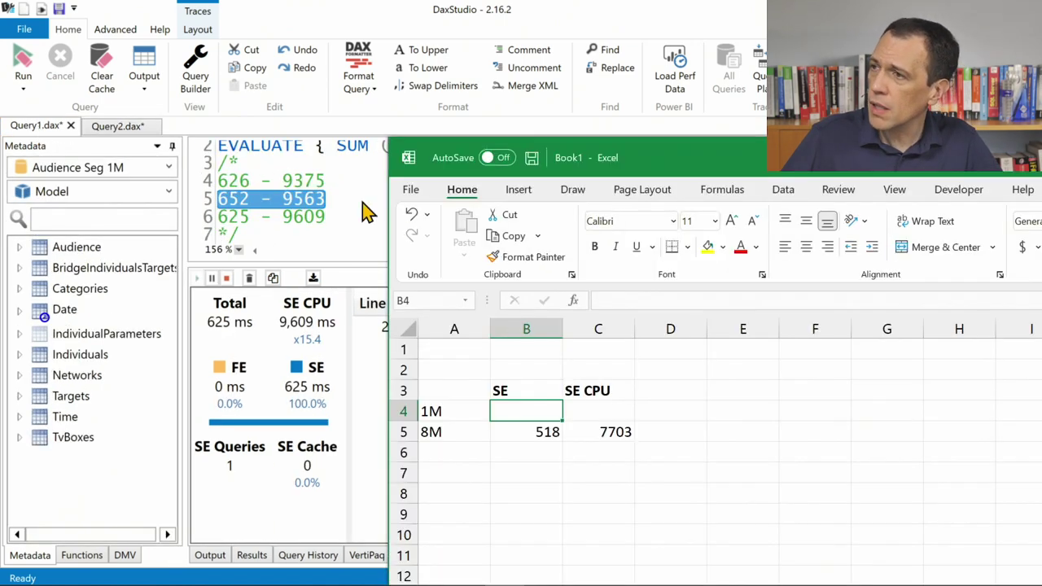
{"action": "left_click", "coordinate": [537, 432]}
{"action": "left_click", "coordinate": [538, 413]}
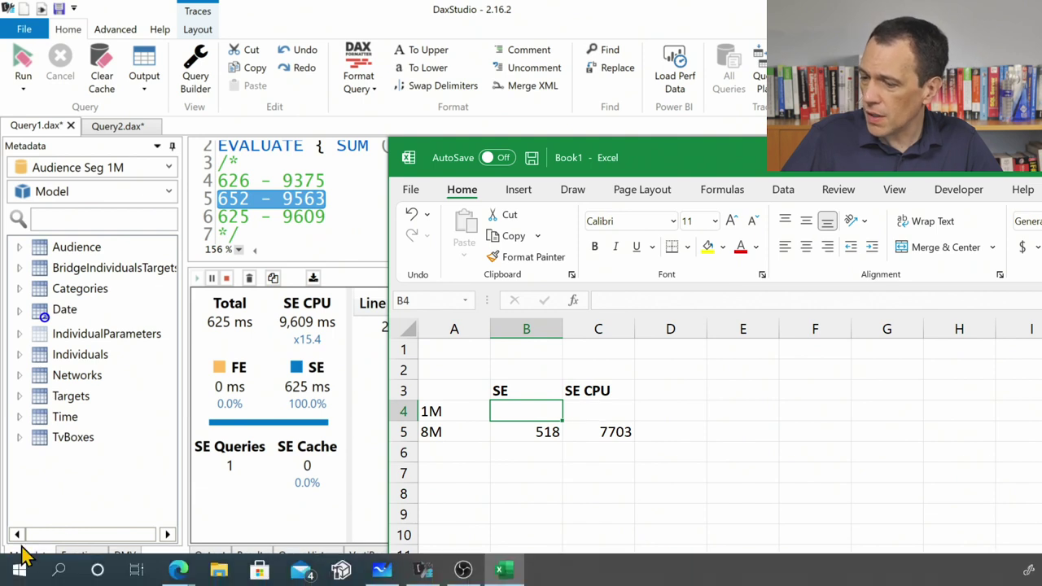
- Fill the 1M row with the recorded timings: 652 for SE and 9563 for SE CPU
{"action": "type", "text": "652"}
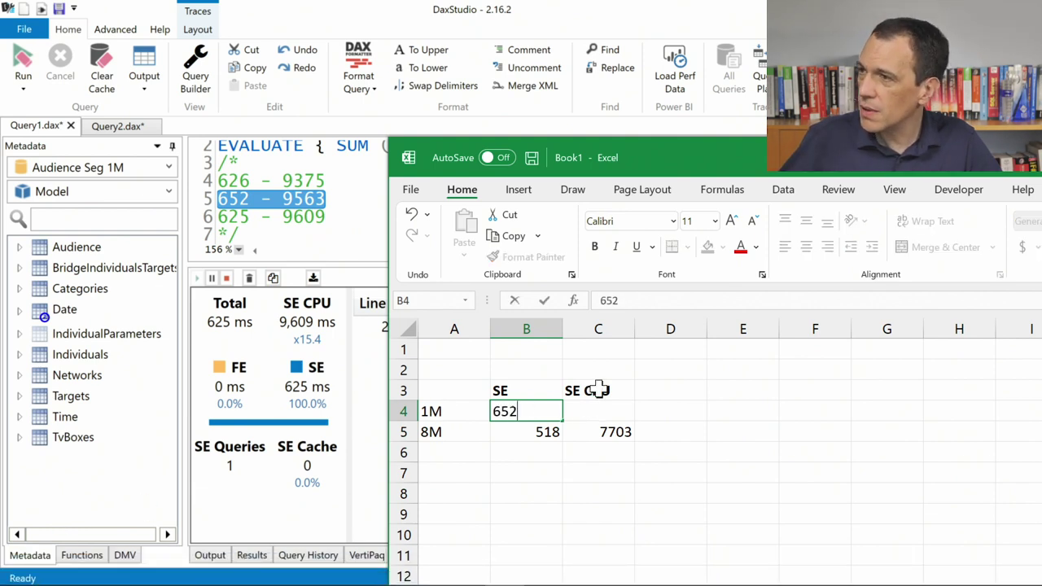
{"action": "key", "text": "Tab"}
{"action": "type", "text": "6"}
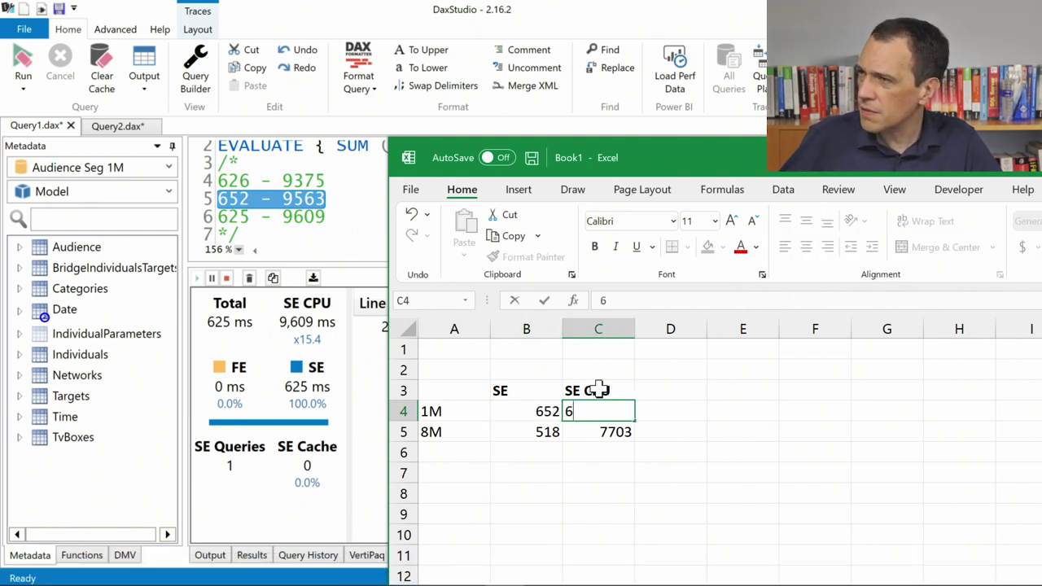
{"action": "key", "text": "BackSpace"}
{"action": "type", "text": "9563"}
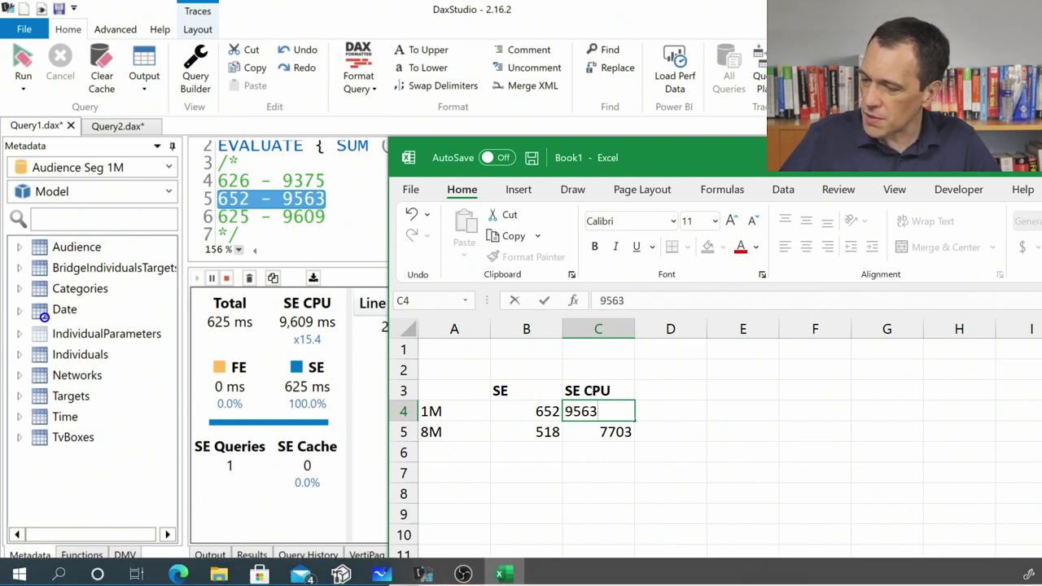
{"action": "key", "text": "alt+Tab"}
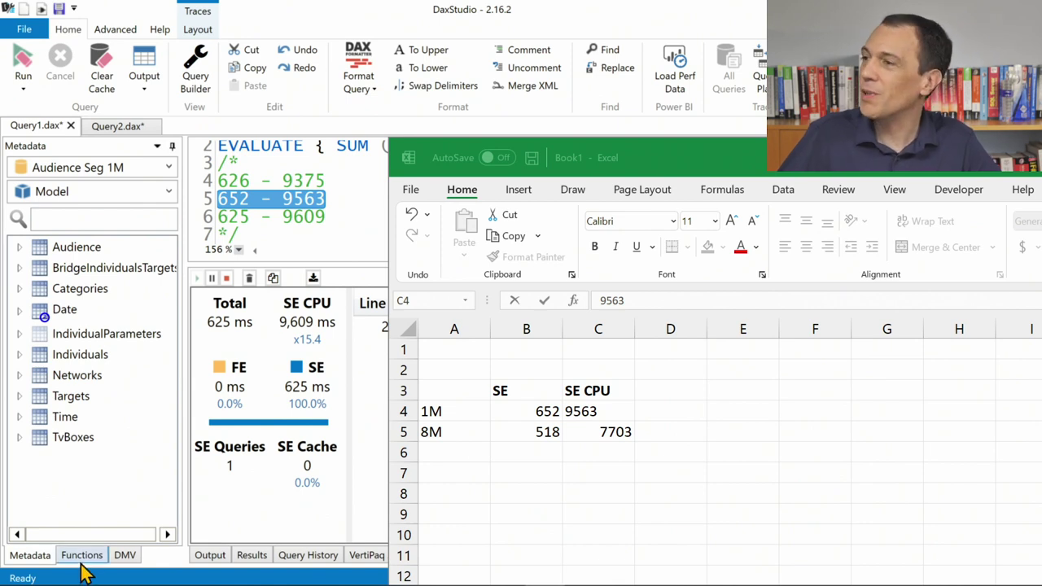
{"action": "left_click", "coordinate": [620, 419]}
{"action": "type", "text": "9563"}
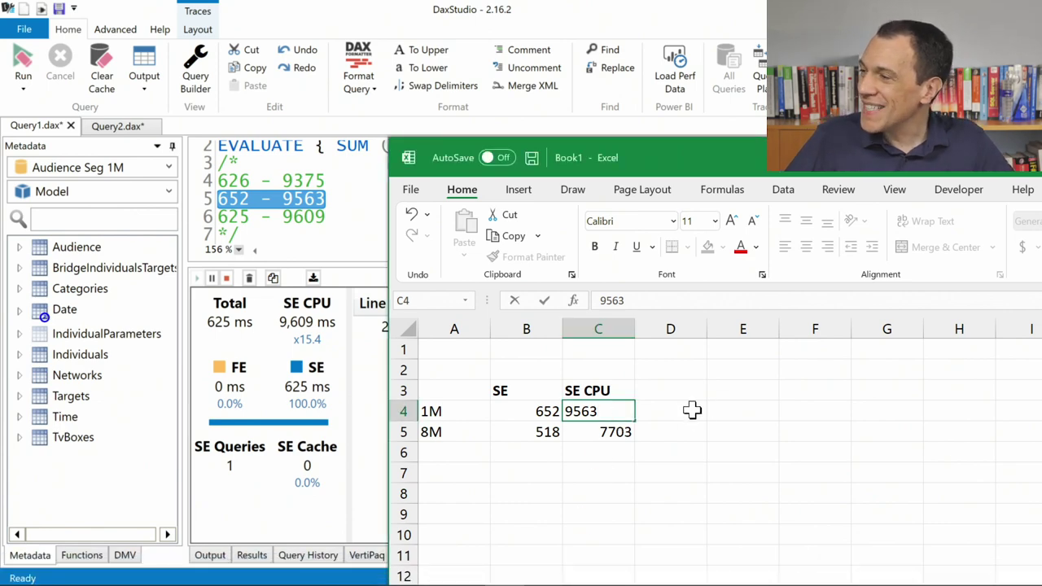
{"action": "left_click", "coordinate": [670, 433]}
- Bring the Excel comparison table into fuller view and compare the timings in the 8M and 1M rows
{"action": "left_click_drag", "start_coordinate": [693, 165], "coordinate": [532, 65]}
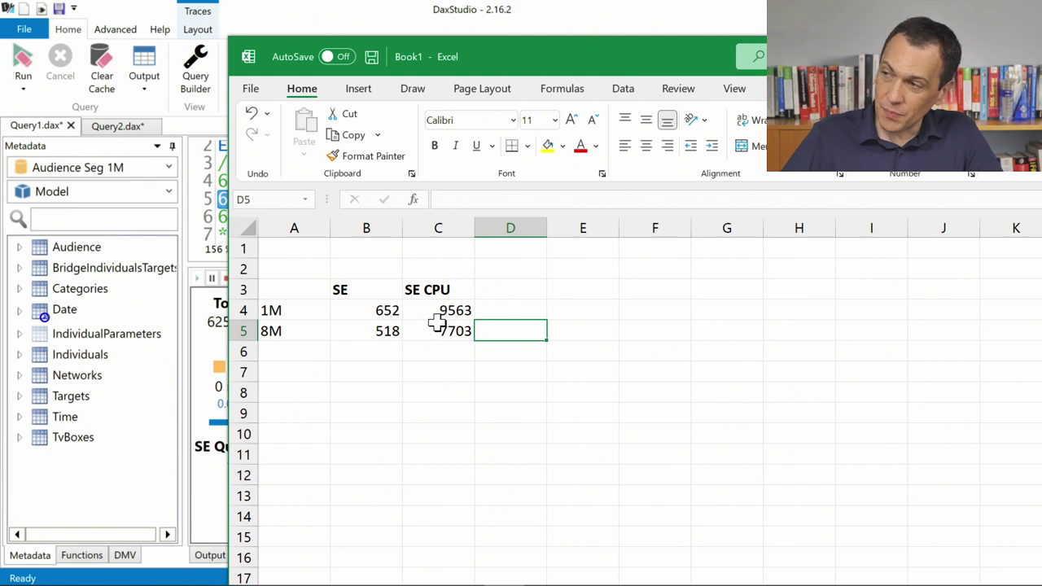
{"action": "scroll", "coordinate": [448, 379], "scroll_direction": "up", "scroll_amount": 2}
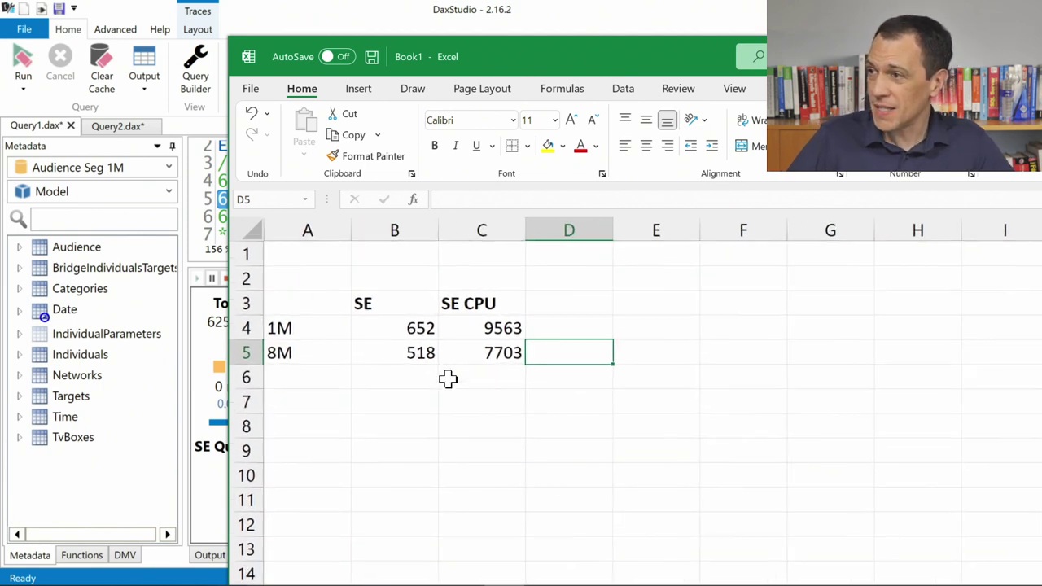
{"action": "left_click", "coordinate": [421, 402]}
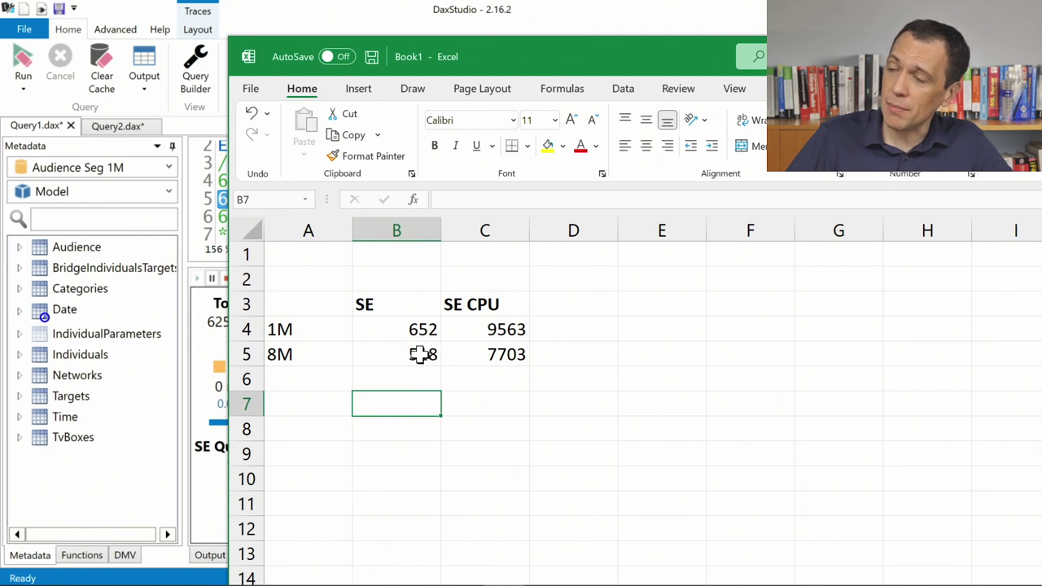
{"action": "left_click_drag", "start_coordinate": [316, 354], "coordinate": [462, 353]}
{"action": "left_click_drag", "start_coordinate": [345, 333], "coordinate": [468, 337]}
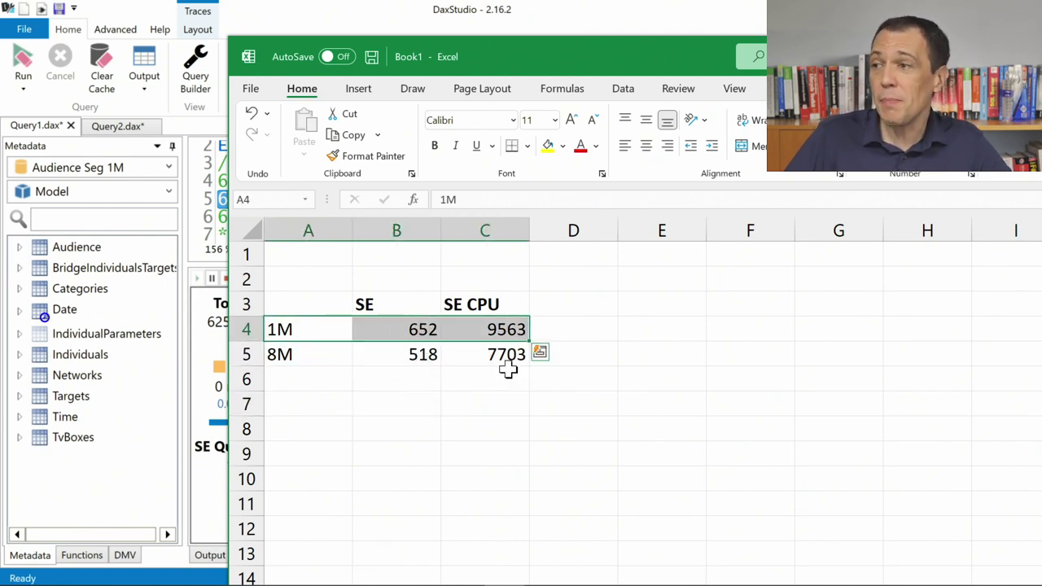
- Calculate the SE difference between the 1M and 8M rows in cell E4 with the formula =B4-B5
{"action": "left_click", "coordinate": [638, 332]}
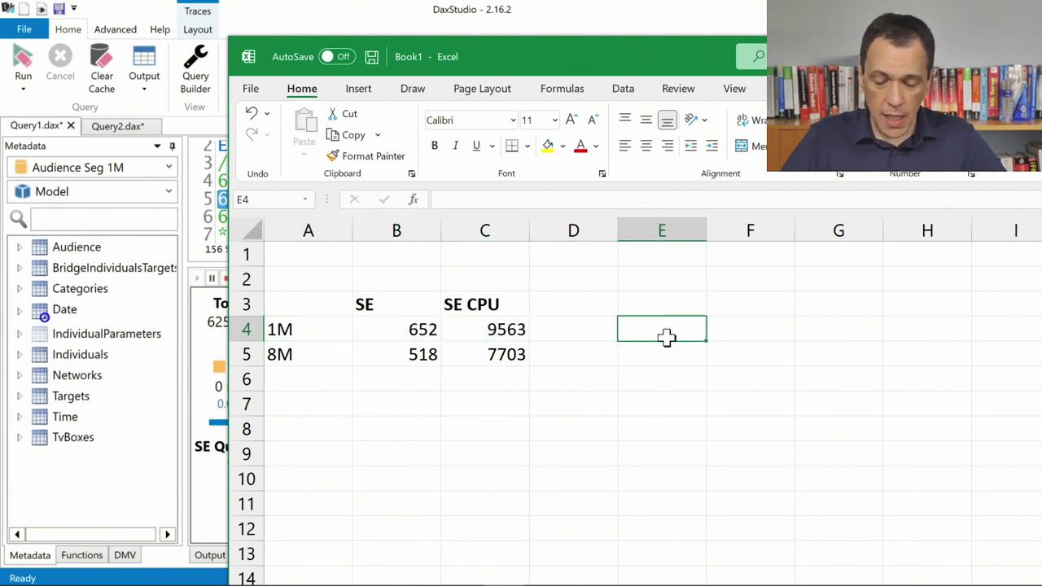
{"action": "type", "text": "="}
{"action": "key", "text": "Left"}
{"action": "key", "text": "Left"}
{"action": "key", "text": "Left"}
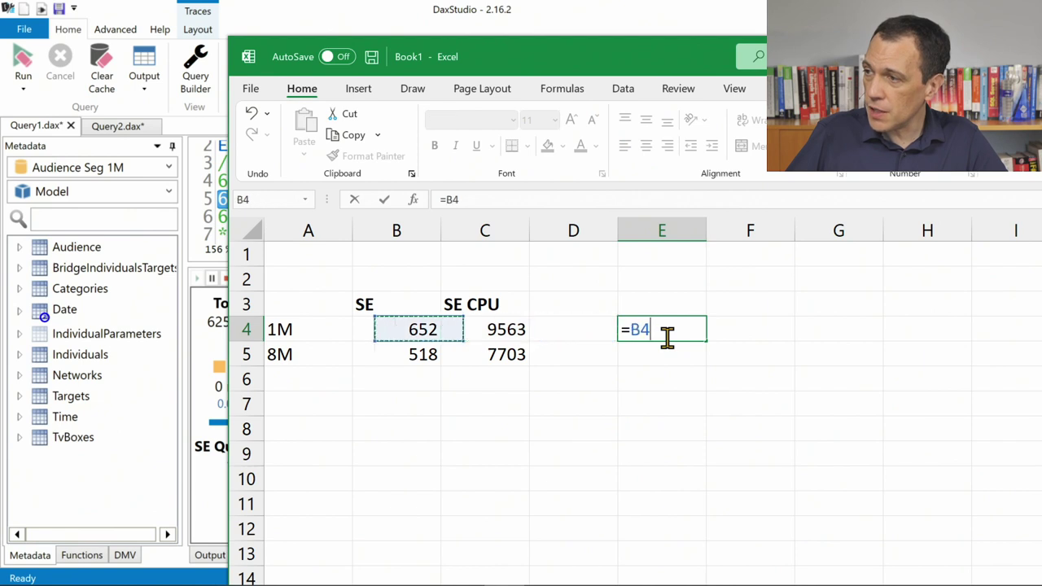
{"action": "type", "text": "-"}
{"action": "key", "text": "Left"}
{"action": "key", "text": "Left"}
{"action": "key", "text": "Left"}
{"action": "key", "text": "Down"}
{"action": "key", "text": "Return"}
- Change the formula in E4 to =(B4-B5)/B5 and show the relative SE difference as a percentage
{"action": "key", "text": "Up"}
{"action": "double_click", "coordinate": [666, 333]}
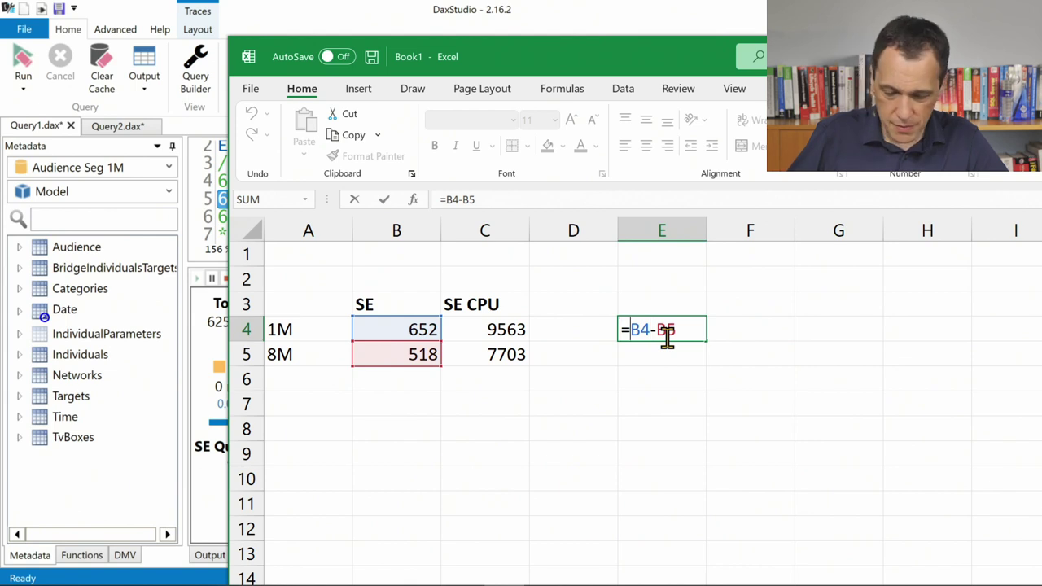
{"action": "type", "text": "("}
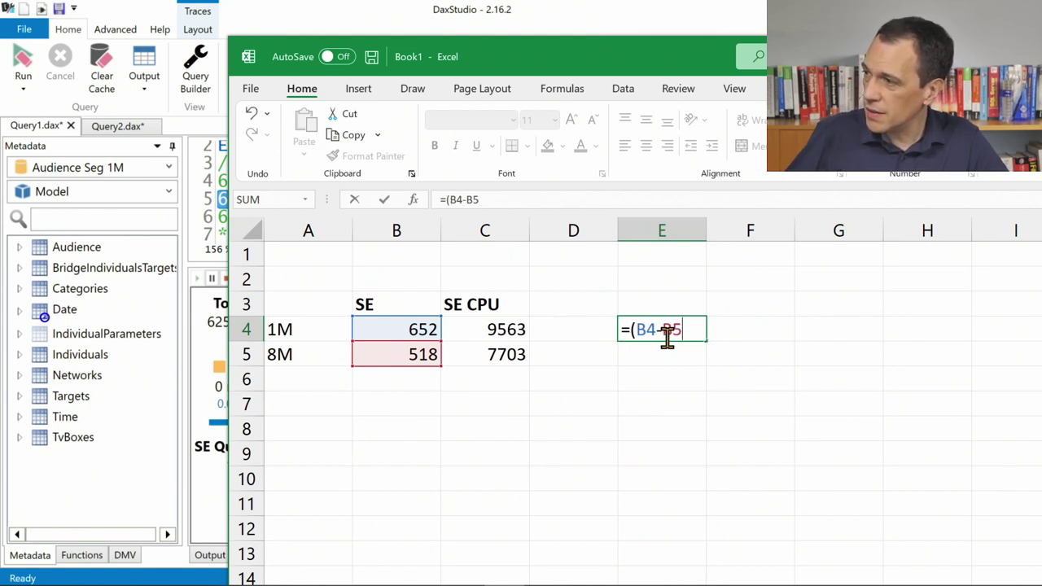
{"action": "type", "text": ")/"}
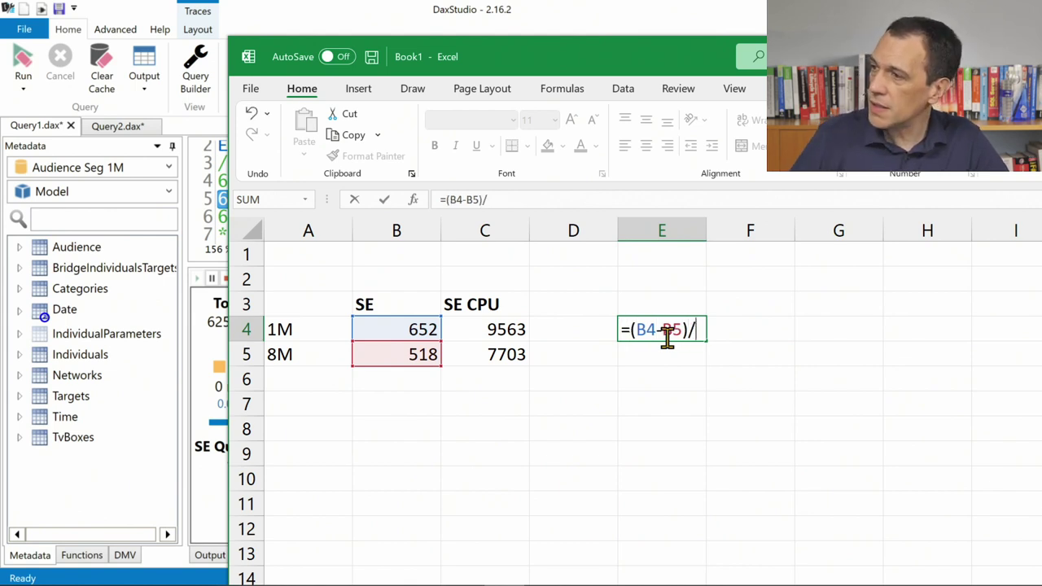
{"action": "left_click", "coordinate": [407, 352]}
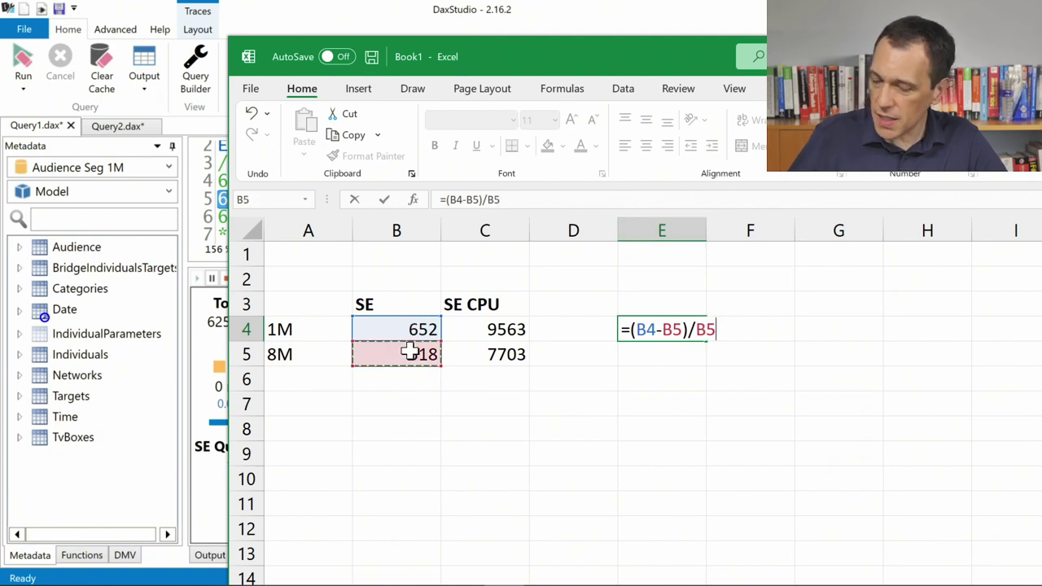
{"action": "key", "text": "Return"}
{"action": "key", "text": "Up"}
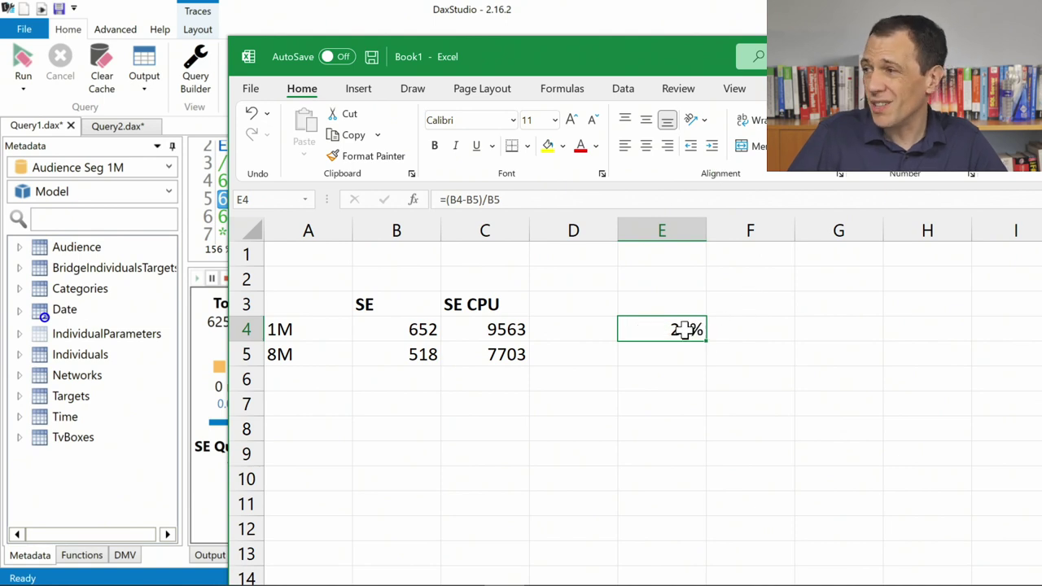
- Copy the relative difference formula from E4 into F4 to calculate the SE CPU difference
{"action": "key", "text": "ctrl+c"}
{"action": "left_click", "coordinate": [740, 331]}
{"action": "key", "text": "ctrl+v"}
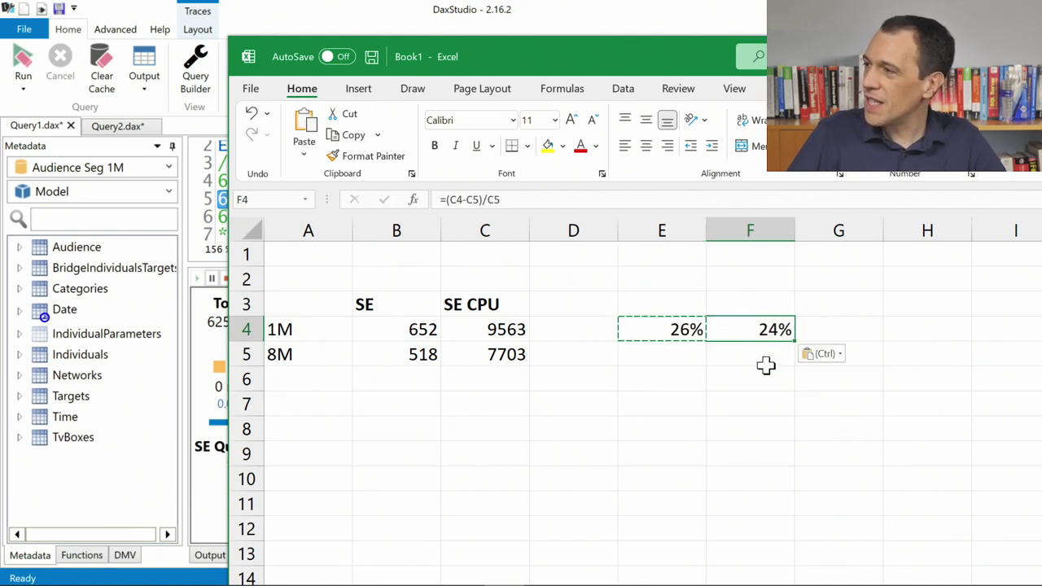
{"action": "left_click", "coordinate": [763, 353]}
{"action": "left_click", "coordinate": [696, 327]}
{"action": "left_click", "coordinate": [852, 329]}
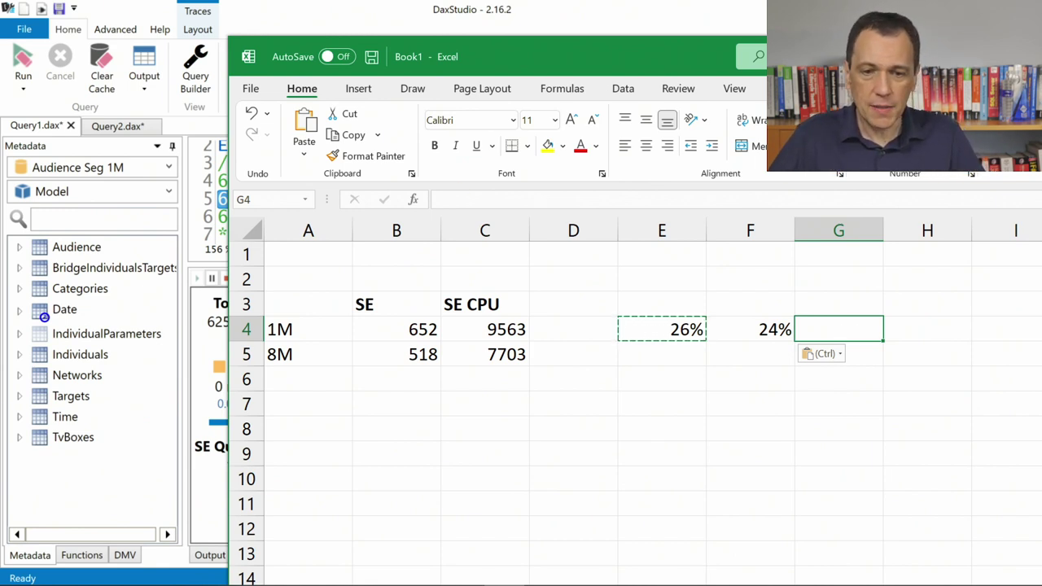
- Switch to Microsoft Whiteboard and draw a large black rectangle beside the Audience table sketch
{"action": "key", "text": "super"}
{"action": "key", "text": "alt+Tab"}
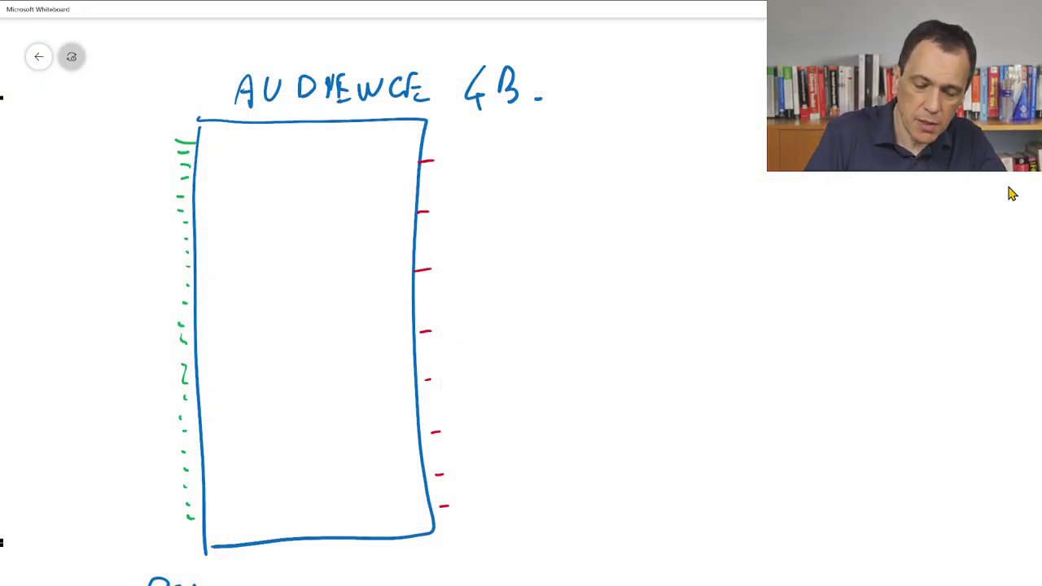
{"action": "left_click_drag", "start_coordinate": [788, 172], "coordinate": [765, 515]}
{"action": "left_click_drag", "start_coordinate": [966, 173], "coordinate": [1041, 178]}
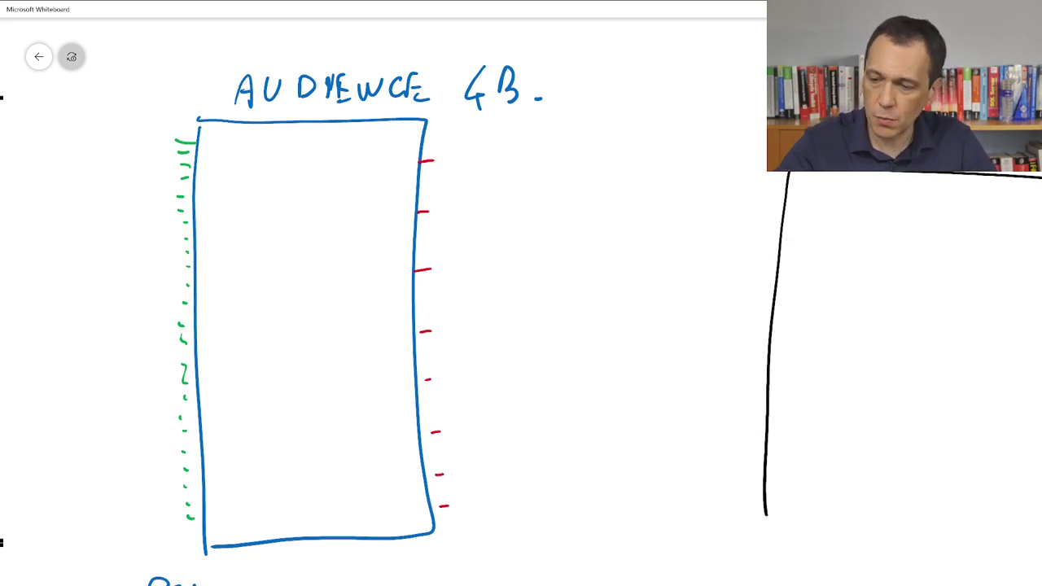
{"action": "left_click_drag", "start_coordinate": [1041, 517], "coordinate": [782, 514]}
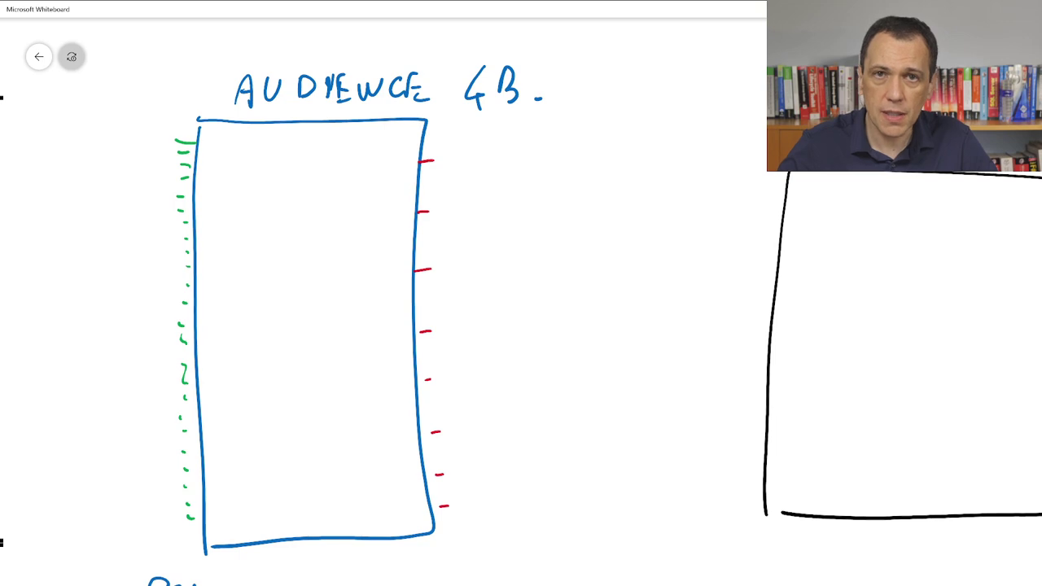
{"action": "left_click_drag", "start_coordinate": [522, 325], "coordinate": [434, 325]}
{"action": "left_click_drag", "start_coordinate": [522, 326], "coordinate": [500, 329]}
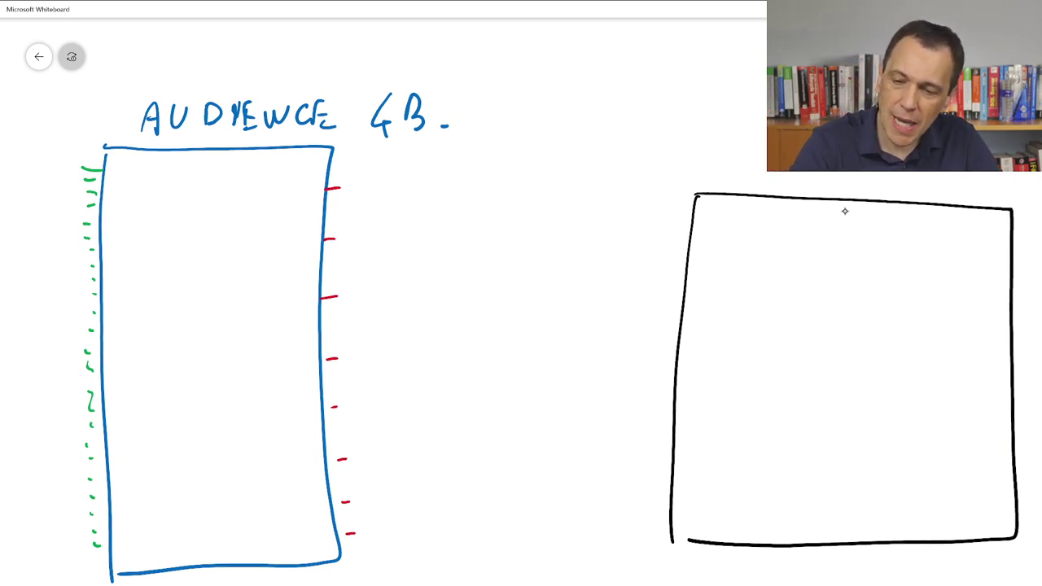
- Divide the black rectangle into eight cells with one vertical and three horizontal lines
{"action": "left_click_drag", "start_coordinate": [856, 205], "coordinate": [849, 501]}
{"action": "left_click_drag", "start_coordinate": [713, 276], "coordinate": [983, 295]}
{"action": "left_click_drag", "start_coordinate": [677, 352], "coordinate": [997, 367]}
{"action": "left_click_drag", "start_coordinate": [662, 449], "coordinate": [981, 459]}
- Label the eight cells of the black grid C0 through C7
{"action": "left_click_drag", "start_coordinate": [774, 231], "coordinate": [772, 249]}
{"action": "left_click_drag", "start_coordinate": [795, 228], "coordinate": [805, 230]}
{"action": "left_click_drag", "start_coordinate": [924, 241], "coordinate": [921, 254]}
{"action": "left_click_drag", "start_coordinate": [941, 238], "coordinate": [945, 259]}
{"action": "mouse_move", "coordinate": [780, 315]}
{"action": "left_mouse_down"}
{"action": "mouse_move", "coordinate": [779, 328]}
{"action": "mouse_move", "coordinate": [811, 332]}
{"action": "left_mouse_up"}
{"action": "left_click_drag", "start_coordinate": [911, 324], "coordinate": [908, 339]}
{"action": "mouse_move", "coordinate": [929, 316]}
{"action": "left_mouse_down"}
{"action": "mouse_move", "coordinate": [939, 322]}
{"action": "mouse_move", "coordinate": [931, 343]}
{"action": "left_mouse_up"}
{"action": "mouse_move", "coordinate": [780, 401]}
{"action": "left_mouse_down"}
{"action": "mouse_move", "coordinate": [779, 418]}
{"action": "mouse_move", "coordinate": [805, 424]}
{"action": "left_mouse_up"}
{"action": "mouse_move", "coordinate": [899, 400]}
{"action": "left_mouse_down"}
{"action": "mouse_move", "coordinate": [894, 422]}
{"action": "mouse_move", "coordinate": [923, 403]}
{"action": "left_mouse_up"}
{"action": "left_click_drag", "start_coordinate": [924, 403], "coordinate": [912, 433]}
{"action": "mouse_move", "coordinate": [756, 487]}
{"action": "left_mouse_down"}
{"action": "mouse_move", "coordinate": [749, 508]}
{"action": "mouse_move", "coordinate": [774, 508]}
{"action": "left_mouse_up"}
{"action": "left_click_drag", "start_coordinate": [889, 493], "coordinate": [887, 513]}
{"action": "mouse_move", "coordinate": [919, 502]}
{"action": "left_mouse_down"}
{"action": "mouse_move", "coordinate": [942, 490]}
{"action": "mouse_move", "coordinate": [926, 516]}
{"action": "left_mouse_up"}
{"action": "left_click_drag", "start_coordinate": [931, 513], "coordinate": [943, 510]}
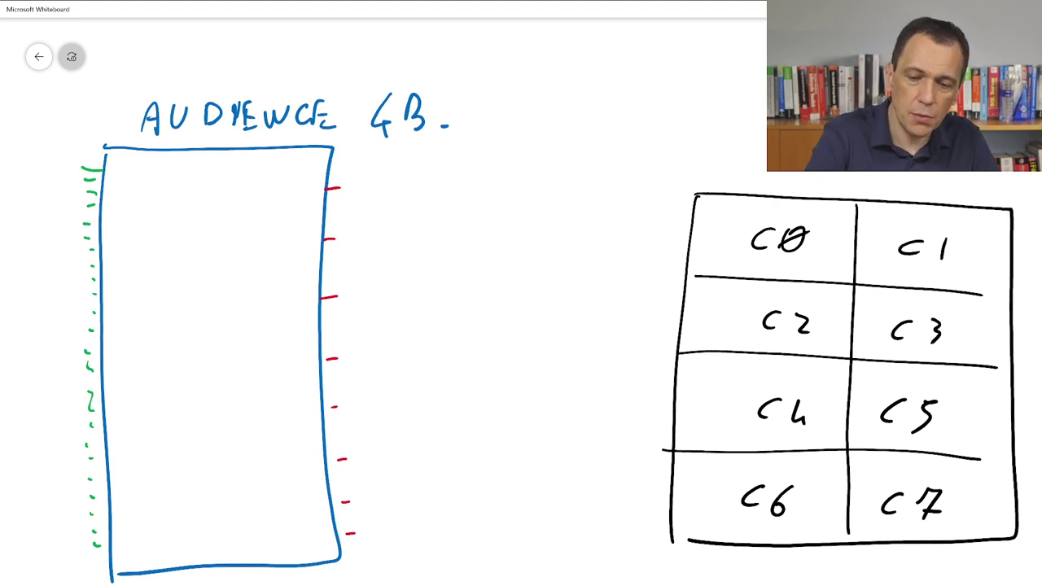
- Draw a tall narrow box between the Audience table and the core grid and title it TASK QUEUE
{"action": "mouse_move", "coordinate": [546, 208]}
{"action": "left_mouse_down"}
{"action": "mouse_move", "coordinate": [539, 357]}
{"action": "mouse_move", "coordinate": [624, 224]}
{"action": "mouse_move", "coordinate": [539, 374]}
{"action": "left_mouse_up"}
{"action": "mouse_move", "coordinate": [557, 135]}
{"action": "left_mouse_down"}
{"action": "mouse_move", "coordinate": [560, 161]}
{"action": "mouse_move", "coordinate": [574, 132]}
{"action": "left_mouse_up"}
{"action": "left_click_drag", "start_coordinate": [578, 146], "coordinate": [601, 155]}
{"action": "mouse_move", "coordinate": [621, 131]}
{"action": "left_mouse_down"}
{"action": "mouse_move", "coordinate": [603, 156]}
{"action": "mouse_move", "coordinate": [637, 157]}
{"action": "left_mouse_up"}
{"action": "left_click_drag", "start_coordinate": [656, 132], "coordinate": [656, 155]}
{"action": "left_click_drag", "start_coordinate": [569, 169], "coordinate": [588, 180]}
{"action": "mouse_move", "coordinate": [596, 171]}
{"action": "left_mouse_down"}
{"action": "mouse_move", "coordinate": [622, 179]}
{"action": "mouse_move", "coordinate": [645, 168]}
{"action": "mouse_move", "coordinate": [666, 181]}
{"action": "left_mouse_up"}
- Bracket the Audience table's red segments, draw an arrow from them to the task queue, and fill the queue with task dashes
{"action": "mouse_move", "coordinate": [338, 157]}
{"action": "left_mouse_down"}
{"action": "mouse_move", "coordinate": [369, 415]}
{"action": "mouse_move", "coordinate": [396, 544]}
{"action": "left_mouse_up"}
{"action": "mouse_move", "coordinate": [387, 274]}
{"action": "left_mouse_down"}
{"action": "mouse_move", "coordinate": [435, 232]}
{"action": "mouse_move", "coordinate": [533, 219]}
{"action": "mouse_move", "coordinate": [581, 224]}
{"action": "mouse_move", "coordinate": [579, 237]}
{"action": "left_mouse_up"}
{"action": "mouse_move", "coordinate": [564, 252]}
{"action": "left_mouse_down"}
{"action": "mouse_move", "coordinate": [588, 249]}
{"action": "mouse_move", "coordinate": [586, 262]}
{"action": "left_mouse_up"}
{"action": "left_click_drag", "start_coordinate": [567, 284], "coordinate": [579, 281]}
{"action": "mouse_move", "coordinate": [564, 304]}
{"action": "left_mouse_down"}
{"action": "mouse_move", "coordinate": [576, 301]}
{"action": "mouse_move", "coordinate": [583, 322]}
{"action": "left_mouse_up"}
{"action": "left_click_drag", "start_coordinate": [578, 343], "coordinate": [590, 340]}
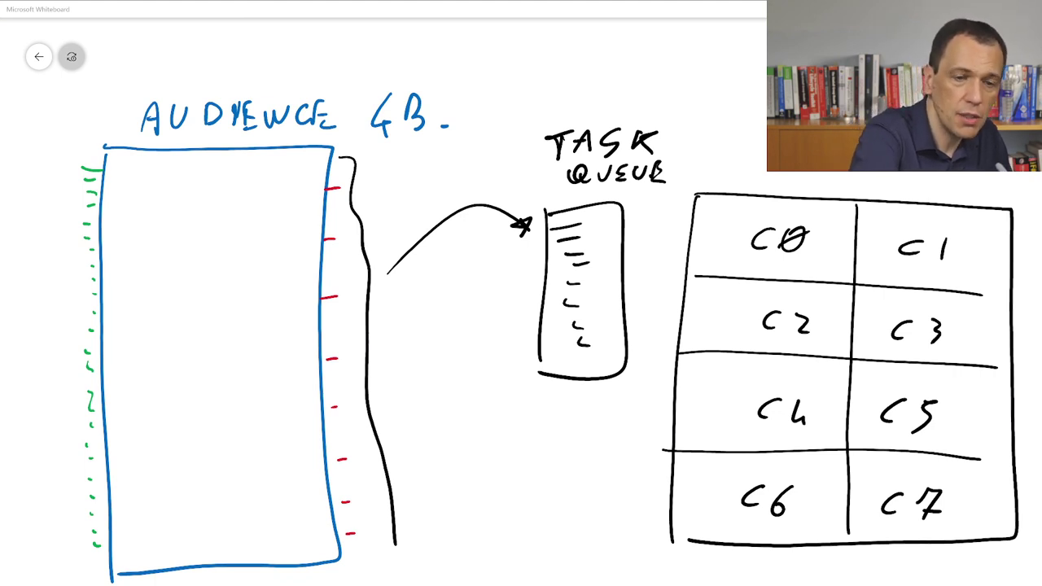
- Write 3900 S beside the green segment marks of the Audience table
{"action": "mouse_move", "coordinate": [13, 112]}
{"action": "left_mouse_down"}
{"action": "mouse_move", "coordinate": [30, 129]}
{"action": "mouse_move", "coordinate": [47, 117]}
{"action": "mouse_move", "coordinate": [47, 143]}
{"action": "left_mouse_up"}
{"action": "left_click", "coordinate": [40, 121]}
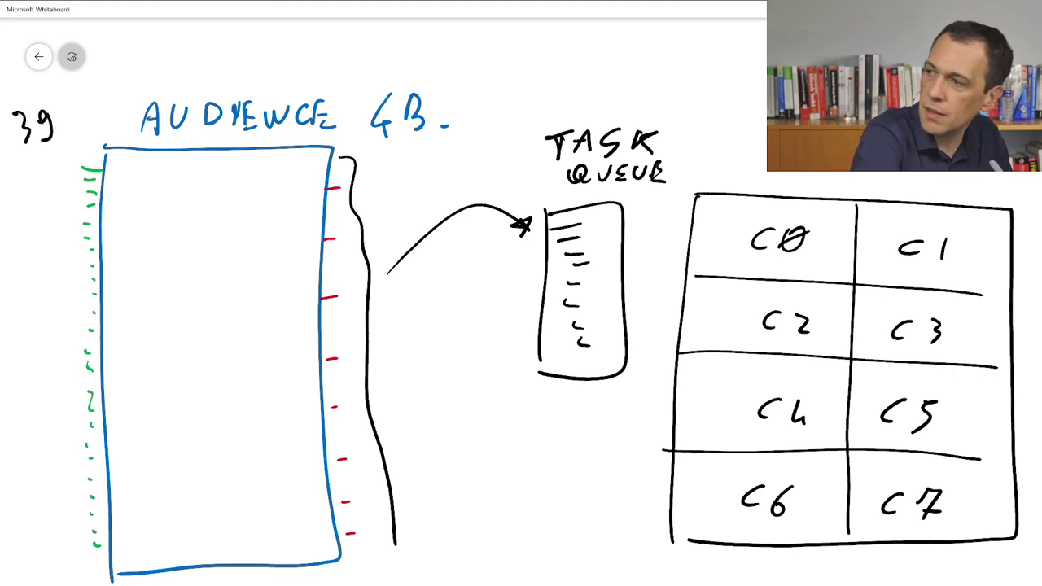
{"action": "mouse_move", "coordinate": [79, 113]}
{"action": "left_mouse_down"}
{"action": "mouse_move", "coordinate": [79, 132]}
{"action": "mouse_move", "coordinate": [78, 112]}
{"action": "left_mouse_up"}
{"action": "left_click_drag", "start_coordinate": [94, 109], "coordinate": [95, 111]}
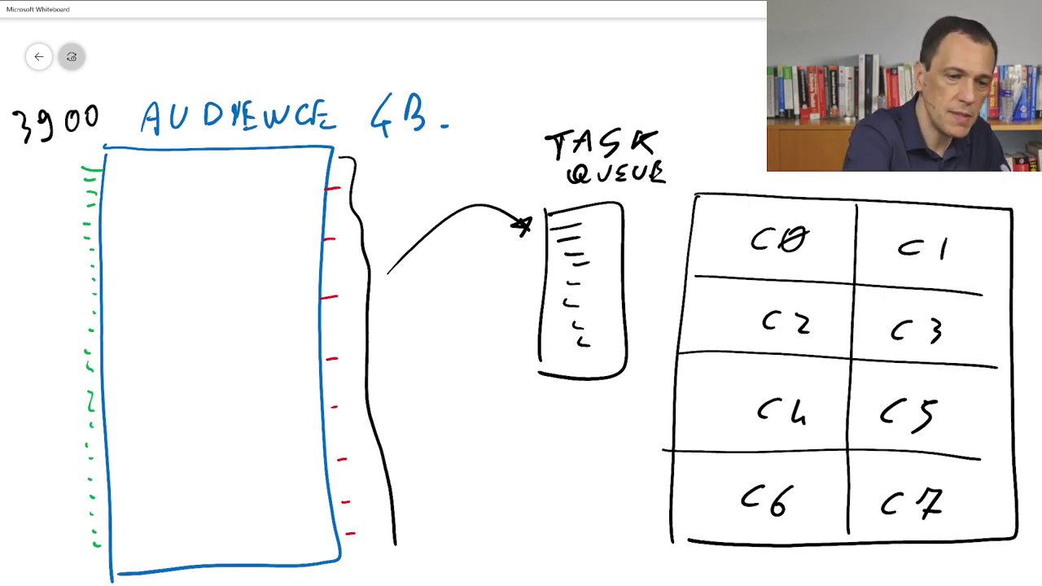
{"action": "left_click_drag", "start_coordinate": [32, 166], "coordinate": [38, 187]}
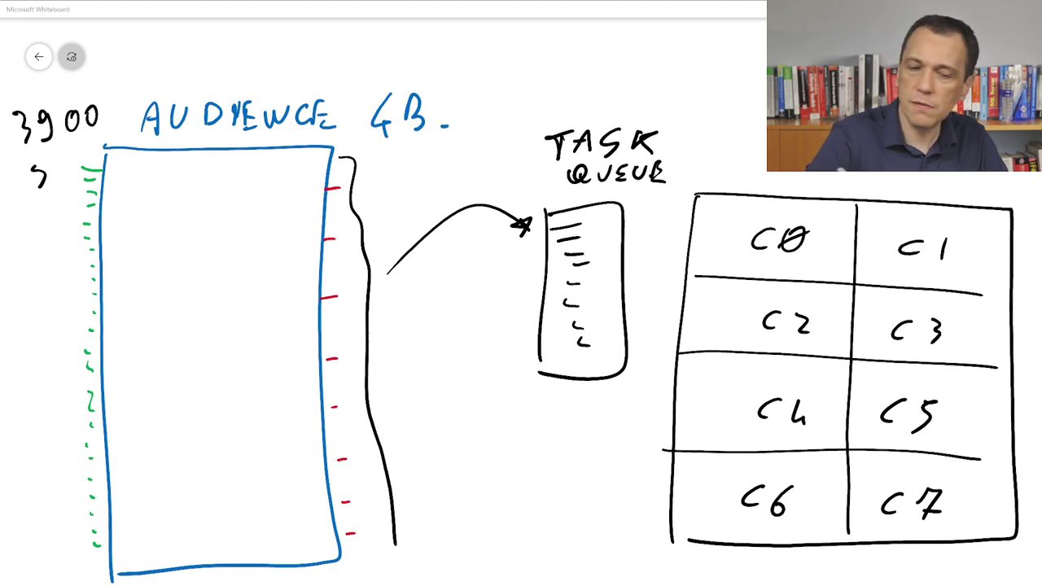
- Label the bracketed red segments 517 SEG and write 517 TAS below the task queue
{"action": "mouse_move", "coordinate": [368, 160]}
{"action": "left_mouse_down"}
{"action": "mouse_move", "coordinate": [381, 158]}
{"action": "mouse_move", "coordinate": [368, 187]}
{"action": "mouse_move", "coordinate": [413, 159]}
{"action": "mouse_move", "coordinate": [404, 184]}
{"action": "mouse_move", "coordinate": [479, 174]}
{"action": "mouse_move", "coordinate": [448, 194]}
{"action": "mouse_move", "coordinate": [463, 189]}
{"action": "left_mouse_up"}
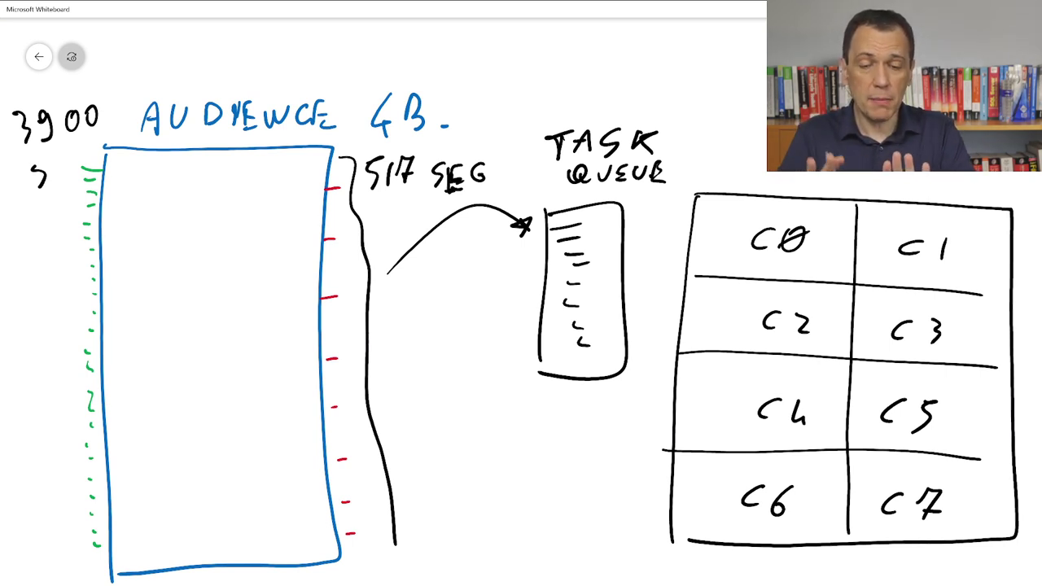
{"action": "mouse_move", "coordinate": [559, 408]}
{"action": "left_mouse_down"}
{"action": "mouse_move", "coordinate": [554, 434]}
{"action": "mouse_move", "coordinate": [574, 439]}
{"action": "left_mouse_up"}
{"action": "mouse_move", "coordinate": [586, 411]}
{"action": "left_mouse_down"}
{"action": "mouse_move", "coordinate": [603, 412]}
{"action": "mouse_move", "coordinate": [592, 438]}
{"action": "left_mouse_up"}
{"action": "mouse_move", "coordinate": [617, 429]}
{"action": "left_mouse_down"}
{"action": "mouse_move", "coordinate": [616, 440]}
{"action": "mouse_move", "coordinate": [627, 425]}
{"action": "left_mouse_up"}
{"action": "left_click_drag", "start_coordinate": [620, 425], "coordinate": [619, 440]}
{"action": "mouse_move", "coordinate": [625, 441]}
{"action": "left_mouse_down"}
{"action": "mouse_move", "coordinate": [634, 426]}
{"action": "mouse_move", "coordinate": [639, 443]}
{"action": "left_mouse_up"}
{"action": "left_click_drag", "start_coordinate": [656, 427], "coordinate": [644, 455]}
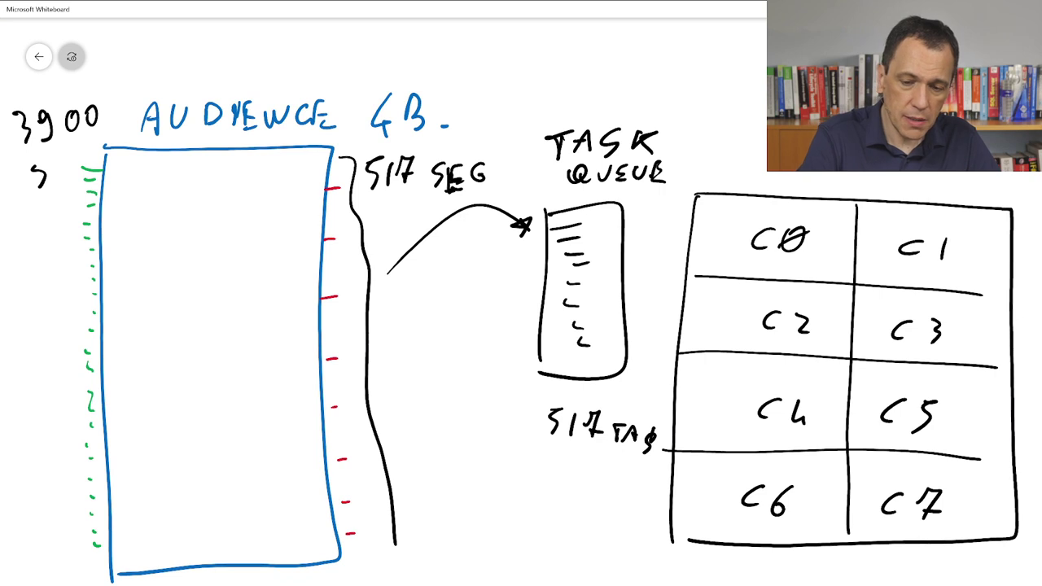
- Connect circled queue tasks in red to C0, C1 and C2, mark C0's task in green, and link a further task to C0
{"action": "left_click_drag", "start_coordinate": [581, 213], "coordinate": [561, 237]}
{"action": "left_click_drag", "start_coordinate": [621, 214], "coordinate": [718, 235]}
{"action": "mouse_move", "coordinate": [599, 235]}
{"action": "left_mouse_down"}
{"action": "mouse_move", "coordinate": [703, 275]}
{"action": "mouse_move", "coordinate": [866, 266]}
{"action": "left_mouse_up"}
{"action": "left_click_drag", "start_coordinate": [585, 262], "coordinate": [709, 301]}
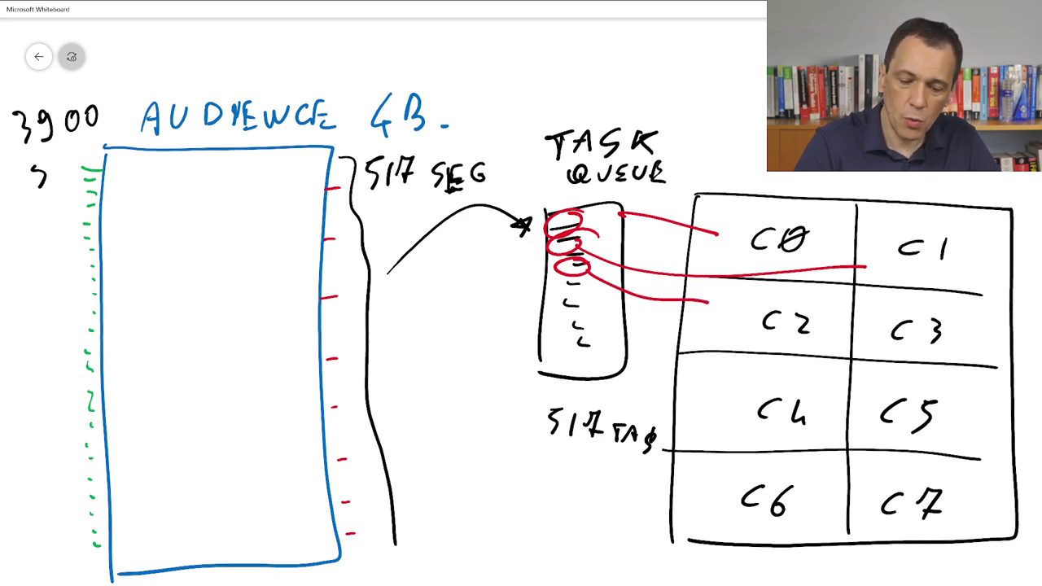
{"action": "left_click_drag", "start_coordinate": [735, 230], "coordinate": [729, 222]}
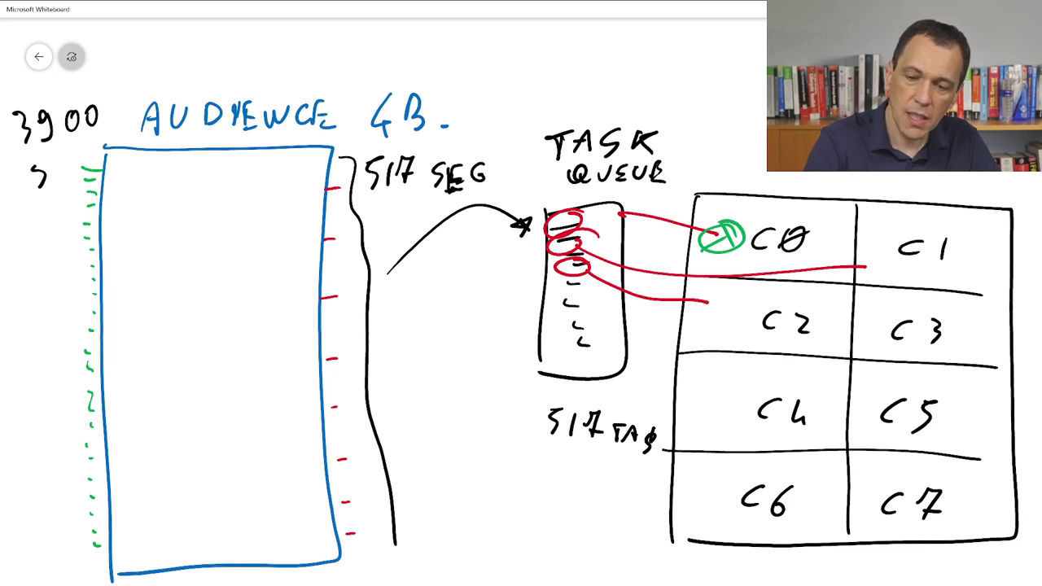
{"action": "mouse_move", "coordinate": [587, 314]}
{"action": "left_mouse_down"}
{"action": "mouse_move", "coordinate": [567, 318]}
{"action": "mouse_move", "coordinate": [583, 334]}
{"action": "mouse_move", "coordinate": [561, 337]}
{"action": "mouse_move", "coordinate": [721, 266]}
{"action": "left_mouse_up"}
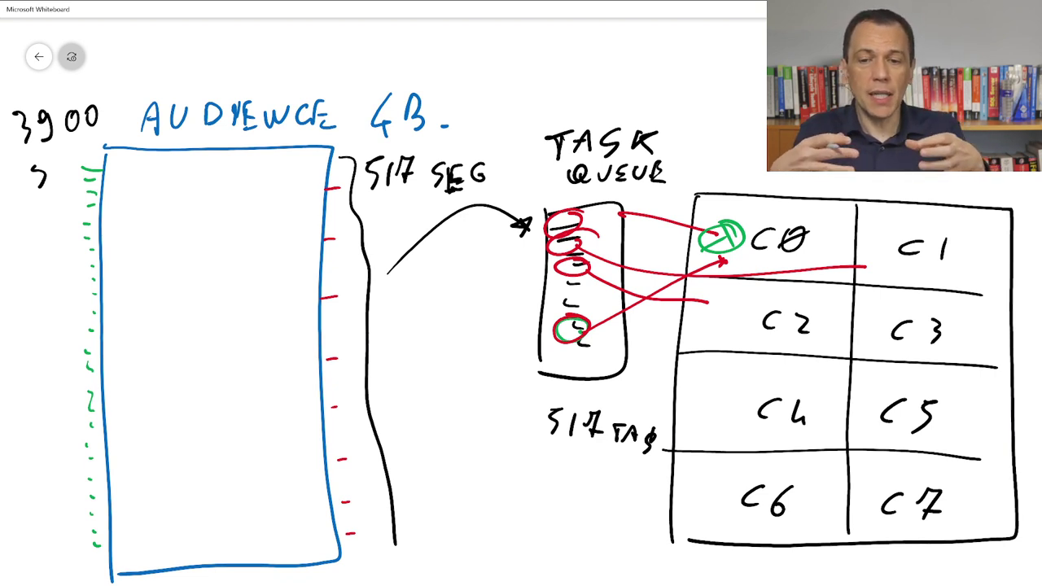
- Draw a black time axis labelled t in the empty area below the sketch and mark its origin 0
{"action": "scroll", "coordinate": [521, 325], "scroll_direction": "down", "scroll_amount": 5}
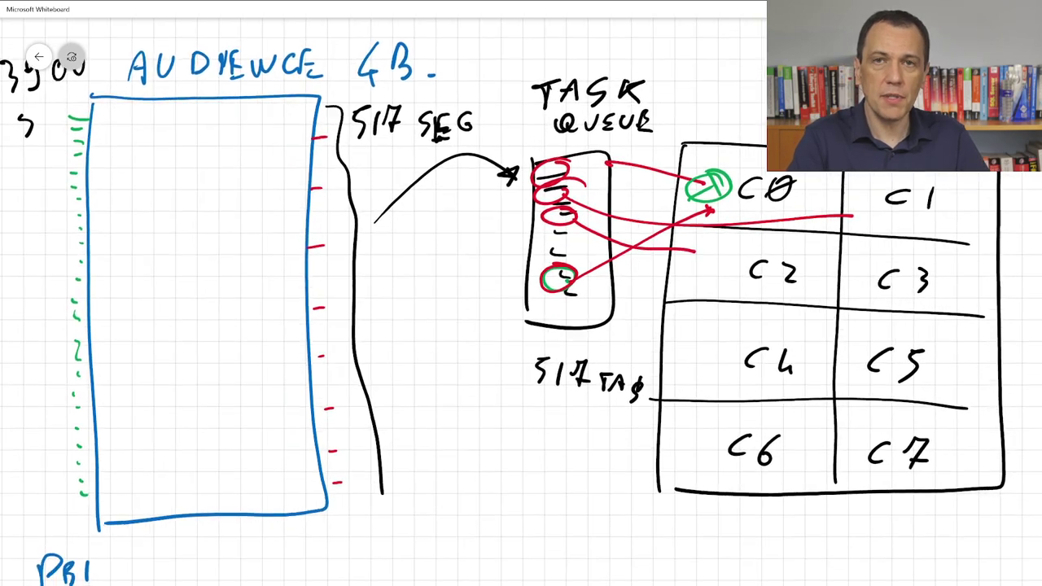
{"action": "scroll", "coordinate": [521, 325], "scroll_direction": "down", "scroll_amount": 2}
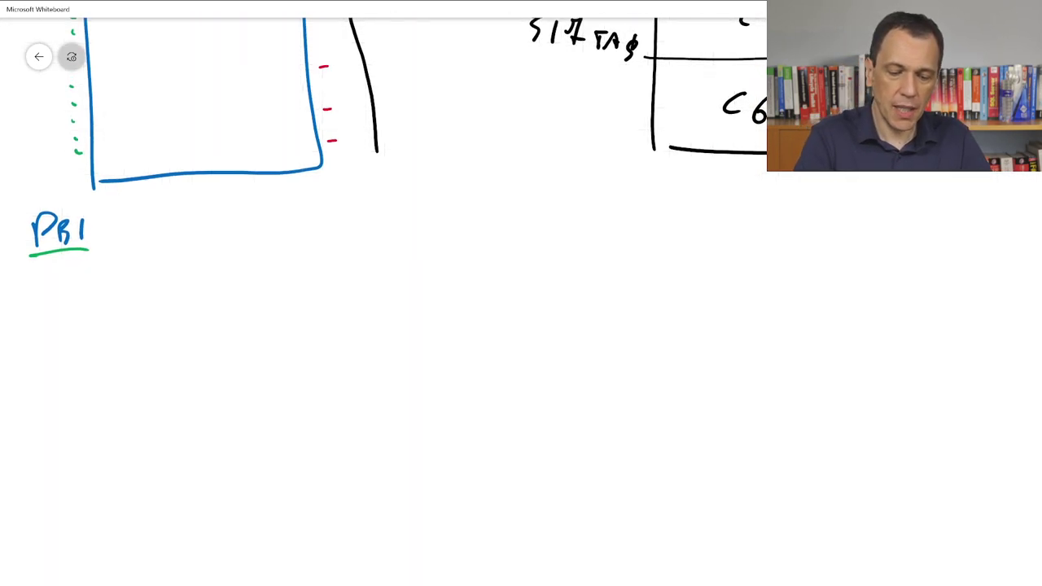
{"action": "mouse_move", "coordinate": [333, 546]}
{"action": "left_mouse_down"}
{"action": "mouse_move", "coordinate": [879, 500]}
{"action": "mouse_move", "coordinate": [848, 519]}
{"action": "left_mouse_up"}
{"action": "mouse_move", "coordinate": [927, 489]}
{"action": "left_mouse_down"}
{"action": "mouse_move", "coordinate": [912, 534]}
{"action": "mouse_move", "coordinate": [931, 527]}
{"action": "left_mouse_up"}
{"action": "left_click_drag", "start_coordinate": [912, 499], "coordinate": [950, 493]}
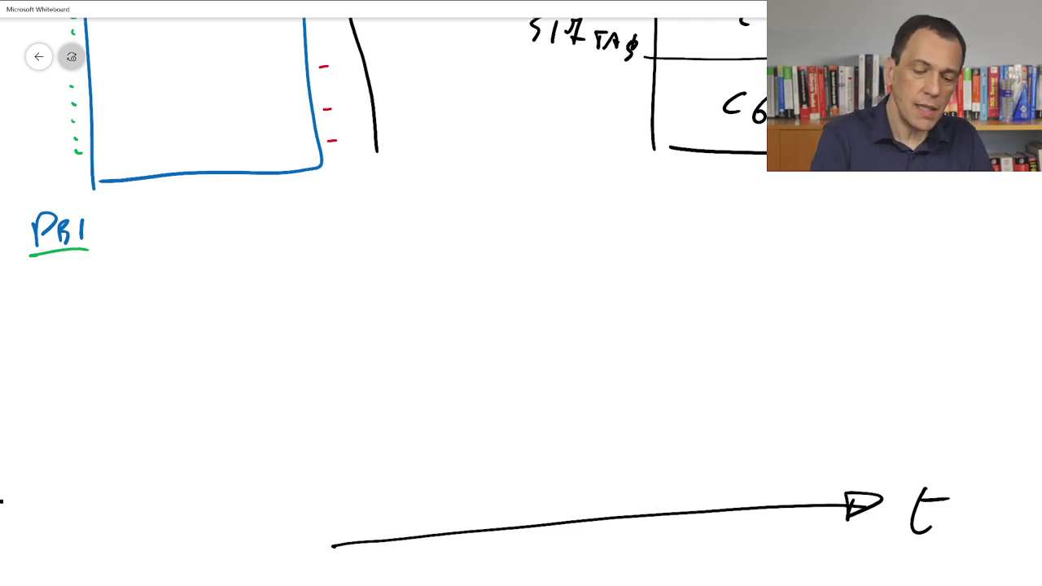
{"action": "left_click_drag", "start_coordinate": [364, 565], "coordinate": [362, 568]}
{"action": "left_click_drag", "start_coordinate": [359, 528], "coordinate": [359, 551]}
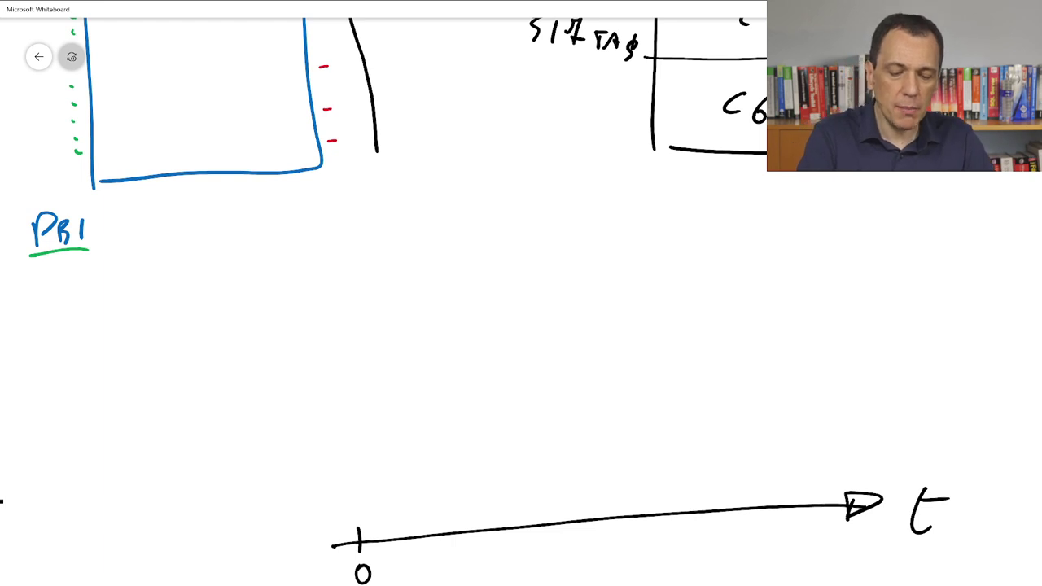
- Mark the end of the first interval on the time axis in blue and label the interval DISP. SEG
{"action": "left_click_drag", "start_coordinate": [444, 522], "coordinate": [440, 553]}
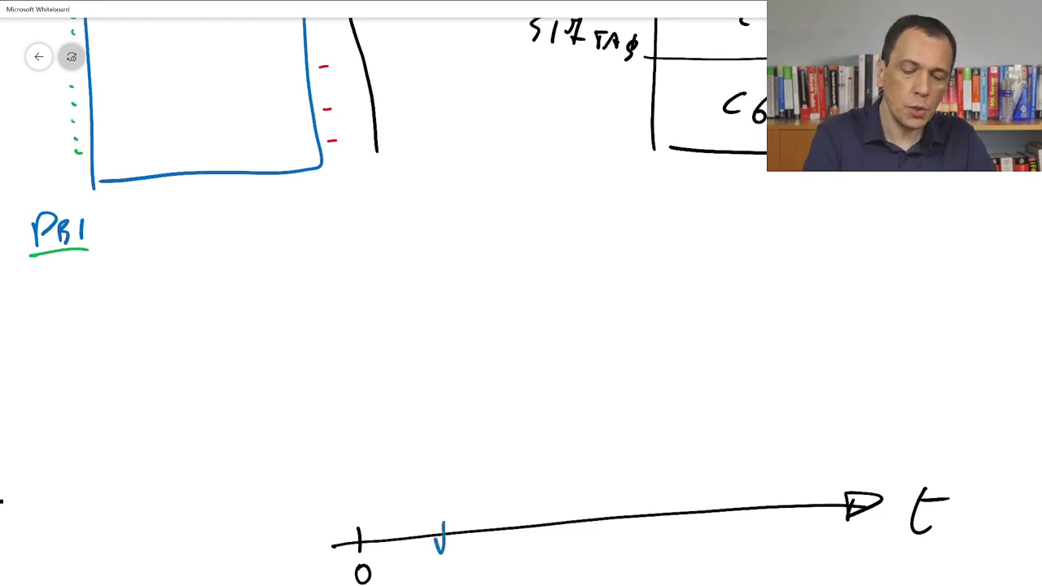
{"action": "left_click_drag", "start_coordinate": [372, 464], "coordinate": [374, 487]}
{"action": "left_click_drag", "start_coordinate": [401, 457], "coordinate": [396, 480]}
{"action": "left_click_drag", "start_coordinate": [419, 456], "coordinate": [411, 484]}
{"action": "left_click_drag", "start_coordinate": [425, 470], "coordinate": [427, 456]}
{"action": "left_click_drag", "start_coordinate": [421, 458], "coordinate": [440, 470]}
{"action": "left_click_drag", "start_coordinate": [389, 499], "coordinate": [385, 518]}
{"action": "mouse_move", "coordinate": [407, 497]}
{"action": "left_mouse_down"}
{"action": "mouse_move", "coordinate": [403, 515]}
{"action": "mouse_move", "coordinate": [415, 506]}
{"action": "left_mouse_up"}
{"action": "mouse_move", "coordinate": [430, 497]}
{"action": "left_mouse_down"}
{"action": "mouse_move", "coordinate": [420, 505]}
{"action": "mouse_move", "coordinate": [429, 506]}
{"action": "left_mouse_up"}
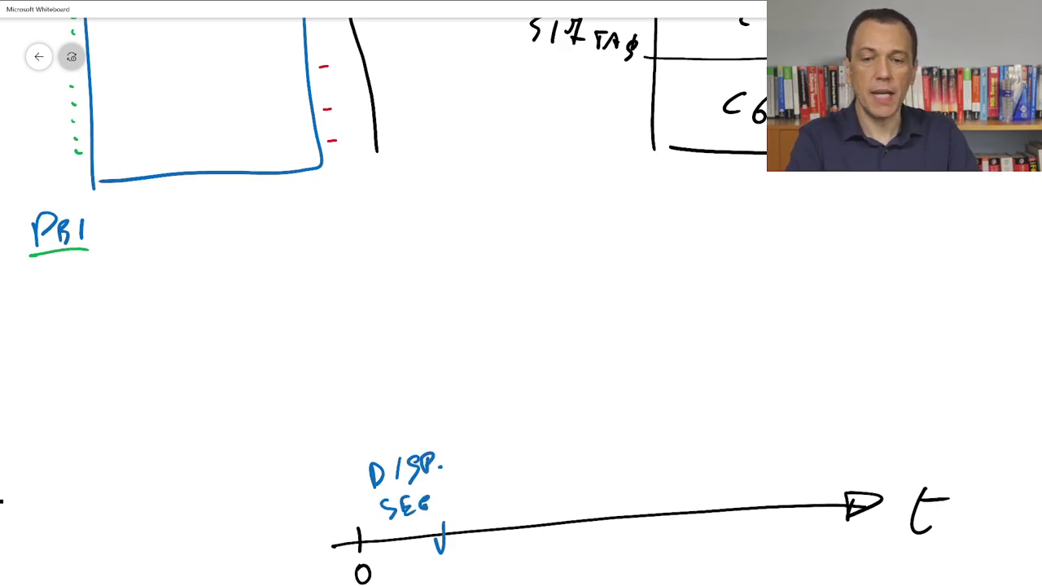
- Circle in blue the assignment of the first queued task to core C0
{"action": "scroll", "coordinate": [383, 301], "scroll_direction": "up", "scroll_amount": 5}
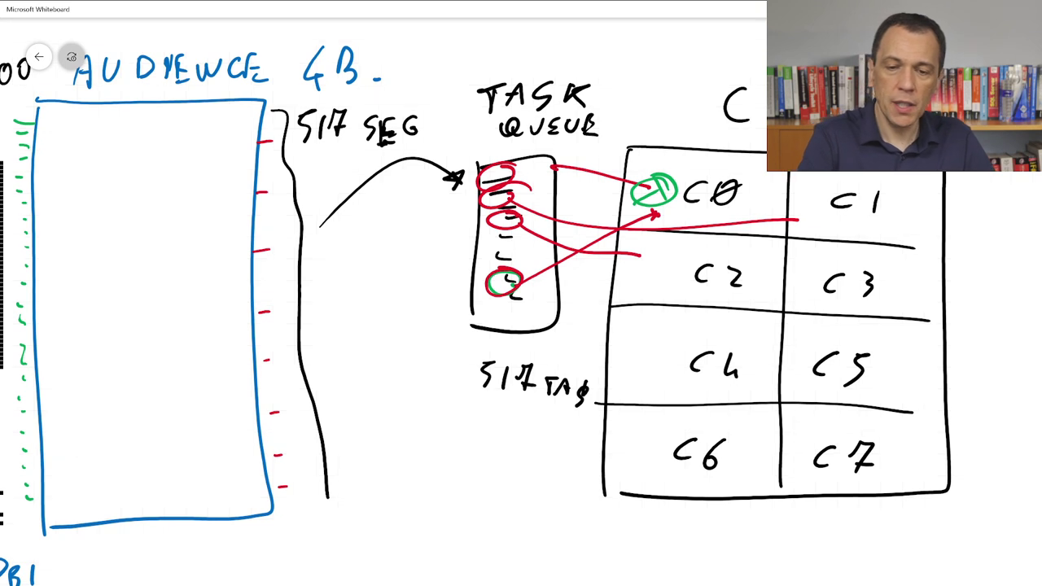
{"action": "mouse_move", "coordinate": [570, 150]}
{"action": "left_mouse_down"}
{"action": "mouse_move", "coordinate": [602, 153]}
{"action": "mouse_move", "coordinate": [562, 205]}
{"action": "mouse_move", "coordinate": [570, 155]}
{"action": "left_mouse_up"}
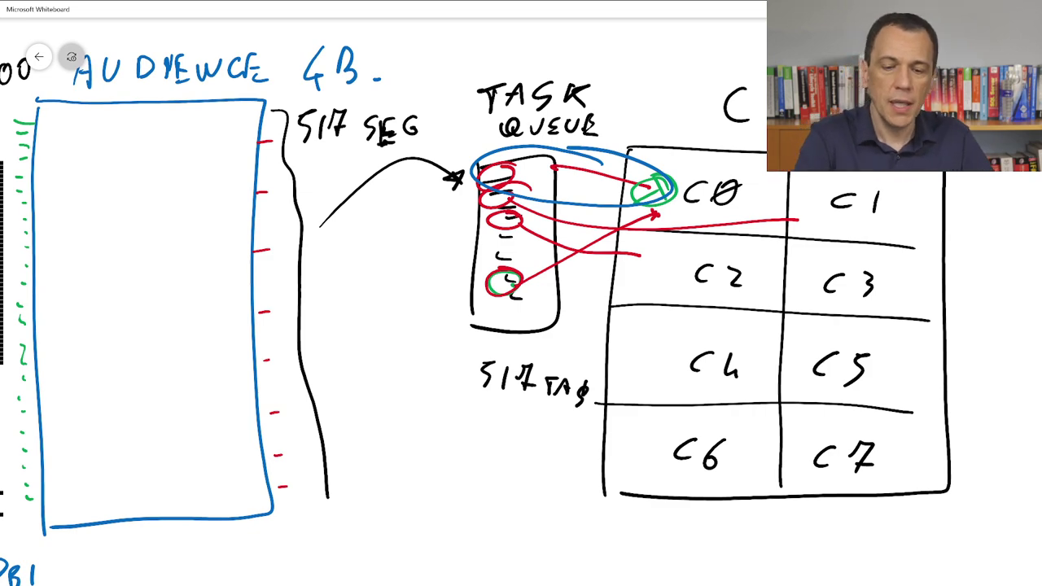
- Draw a red interval above the time axis after the dispatch mark and label it SCAN 1M
{"action": "scroll", "coordinate": [521, 293], "scroll_direction": "down", "scroll_amount": 6}
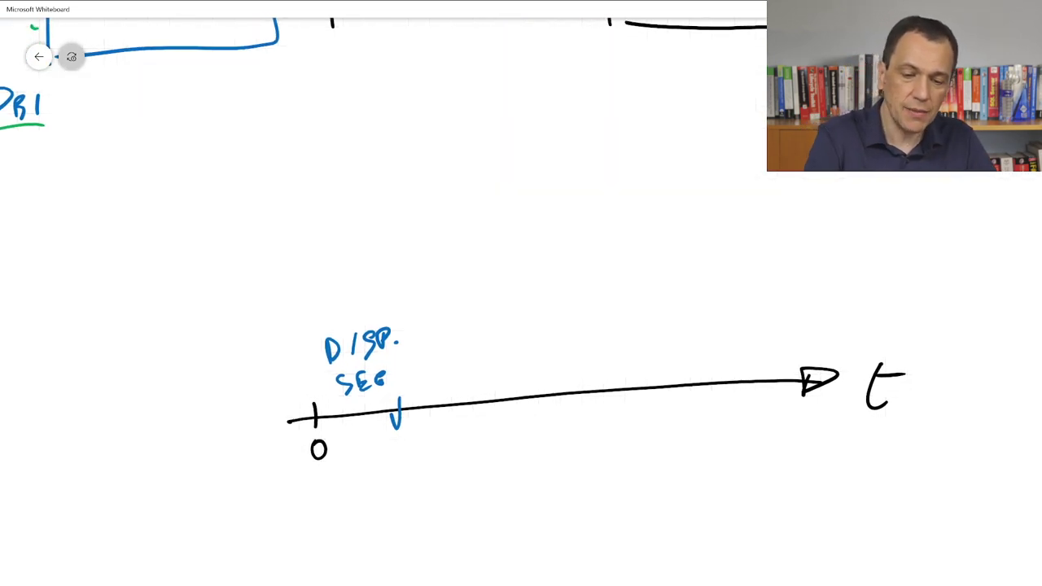
{"action": "mouse_move", "coordinate": [399, 399]}
{"action": "left_mouse_down"}
{"action": "mouse_move", "coordinate": [558, 373]}
{"action": "mouse_move", "coordinate": [555, 399]}
{"action": "left_mouse_up"}
{"action": "mouse_move", "coordinate": [474, 356]}
{"action": "left_mouse_down"}
{"action": "mouse_move", "coordinate": [461, 376]}
{"action": "mouse_move", "coordinate": [508, 371]}
{"action": "left_mouse_up"}
{"action": "left_click_drag", "start_coordinate": [514, 369], "coordinate": [529, 350]}
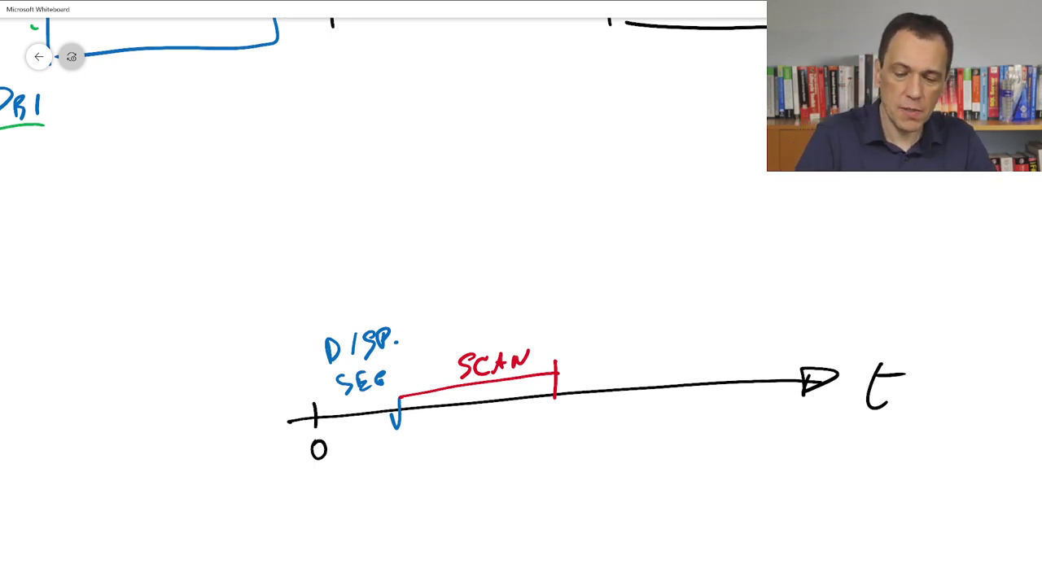
{"action": "mouse_move", "coordinate": [544, 336]}
{"action": "left_mouse_down"}
{"action": "mouse_move", "coordinate": [547, 343]}
{"action": "mouse_move", "coordinate": [506, 348]}
{"action": "mouse_move", "coordinate": [509, 365]}
{"action": "mouse_move", "coordinate": [535, 352]}
{"action": "left_mouse_up"}
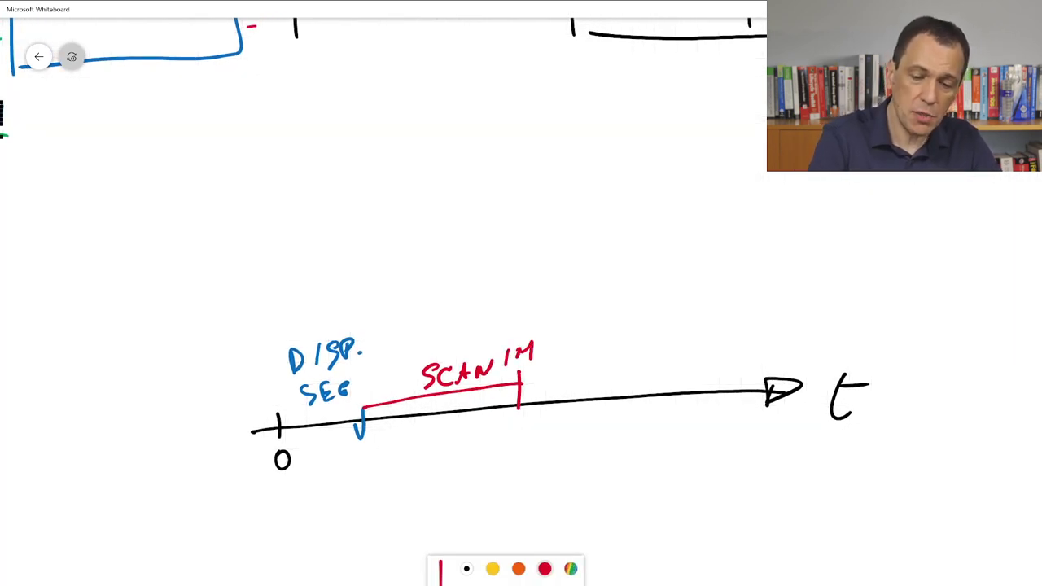
- Draw a longer red interval below the time axis from the dispatch mark and label it SCAN 8M
{"action": "left_click_drag", "start_coordinate": [364, 437], "coordinate": [680, 426]}
{"action": "left_click_drag", "start_coordinate": [691, 399], "coordinate": [691, 434]}
{"action": "left_click_drag", "start_coordinate": [514, 462], "coordinate": [504, 480]}
{"action": "mouse_move", "coordinate": [525, 476]}
{"action": "left_mouse_down"}
{"action": "mouse_move", "coordinate": [537, 463]}
{"action": "mouse_move", "coordinate": [582, 461]}
{"action": "mouse_move", "coordinate": [603, 477]}
{"action": "mouse_move", "coordinate": [644, 458]}
{"action": "left_mouse_up"}
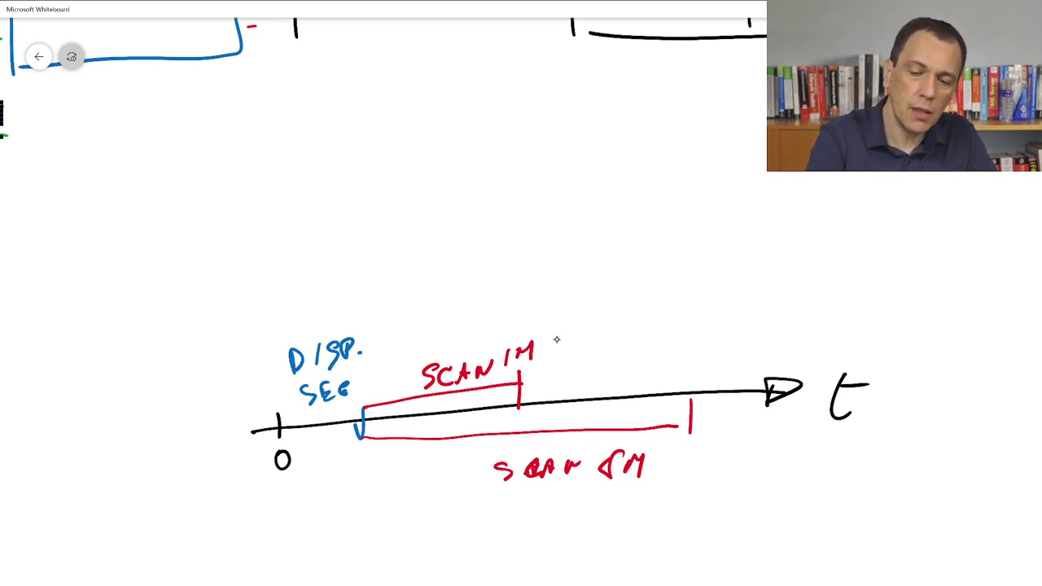
{"action": "mouse_move", "coordinate": [546, 333]}
{"action": "left_mouse_down"}
{"action": "mouse_move", "coordinate": [585, 332]}
{"action": "mouse_move", "coordinate": [589, 348]}
{"action": "mouse_move", "coordinate": [603, 349]}
{"action": "mouse_move", "coordinate": [626, 332]}
{"action": "mouse_move", "coordinate": [625, 343]}
{"action": "mouse_move", "coordinate": [641, 346]}
{"action": "mouse_move", "coordinate": [661, 326]}
{"action": "left_mouse_up"}
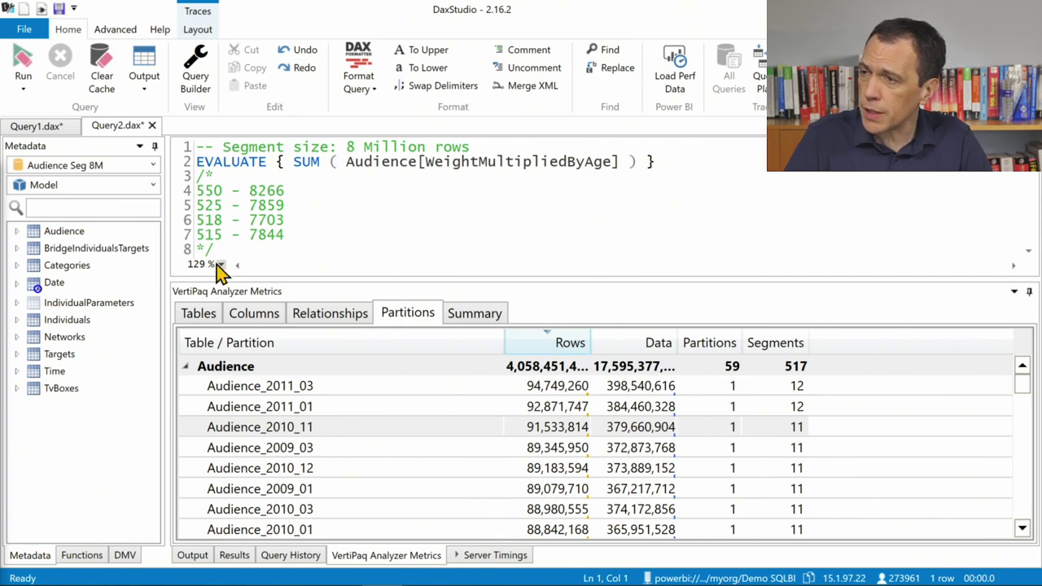
- In DAX Studio, examine the WeightMultipliedByAge data size in the 8M model's table-level VertiPaq metrics
{"action": "left_click", "coordinate": [202, 314]}
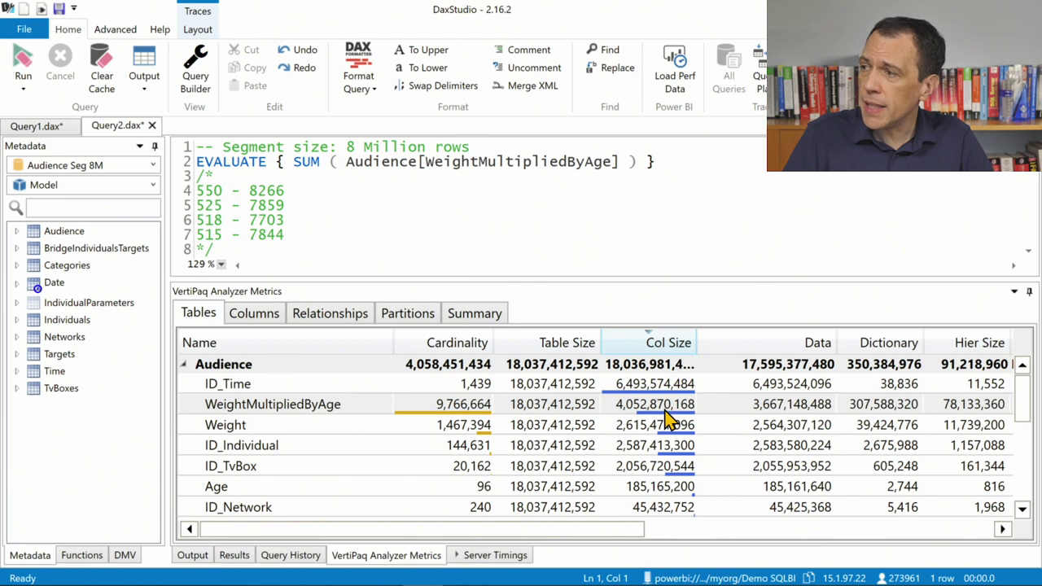
{"action": "left_click", "coordinate": [796, 407]}
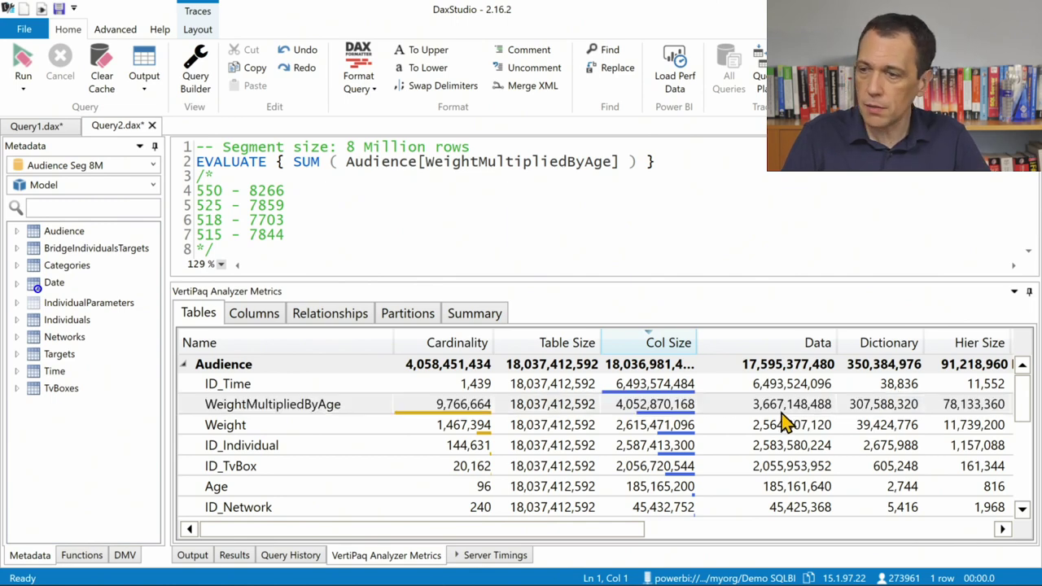
- Switch to the Excel workbook and add the header "Column size" in cell D3, beside SE CPU
{"action": "key", "text": "alt+Tab"}
{"action": "key", "text": "ctrl+v"}
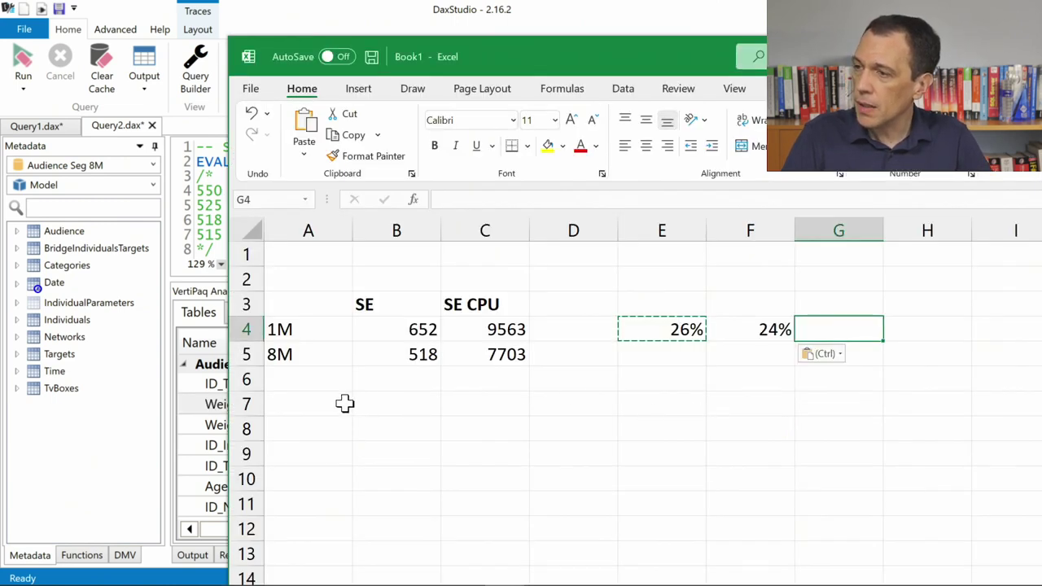
{"action": "left_click", "coordinate": [308, 400]}
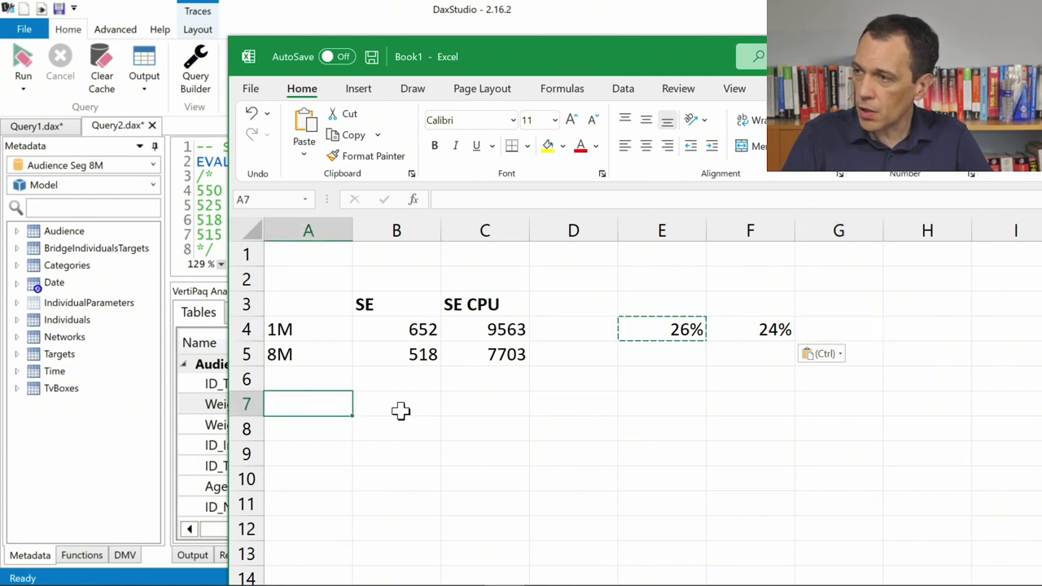
{"action": "key", "text": "Up"}
{"action": "key", "text": "Up"}
{"action": "key", "text": "Up"}
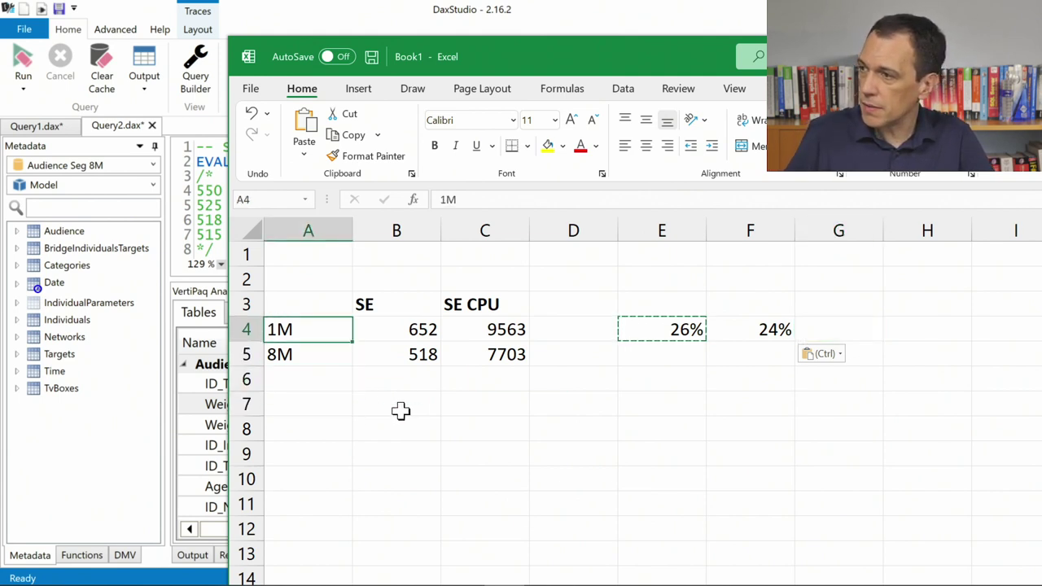
{"action": "key", "text": "Right"}
{"action": "key", "text": "Right"}
{"action": "key", "text": "Right"}
{"action": "key", "text": "Up"}
{"action": "type", "text": "C"}
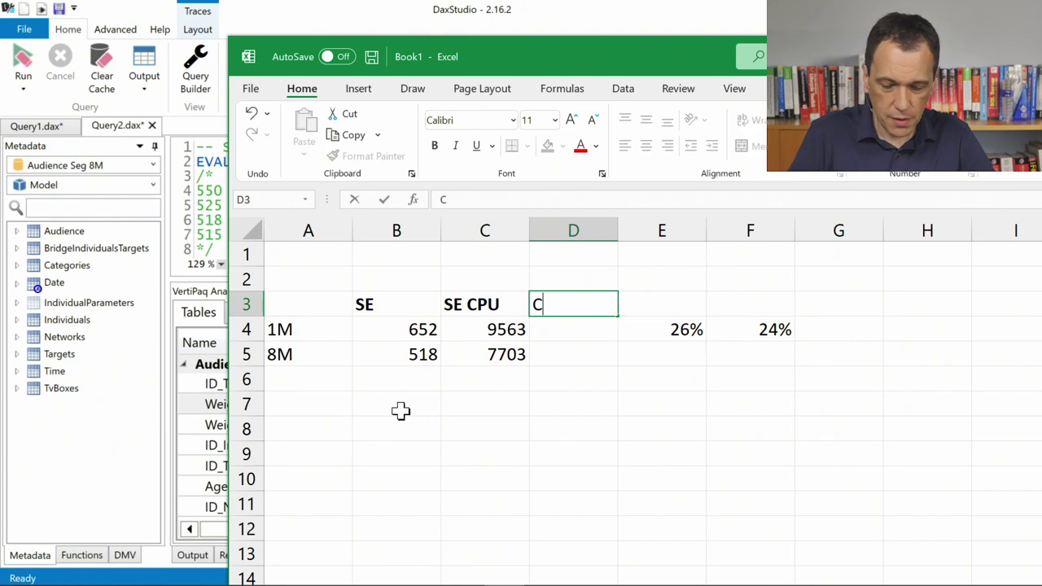
{"action": "type", "text": "olumn size"}
{"action": "key", "text": "Return"}
- Insert an empty column between the Column size column and the percentage results
{"action": "left_click", "coordinate": [661, 230]}
{"action": "right_click", "coordinate": [661, 231]}
{"action": "left_click", "coordinate": [745, 392]}
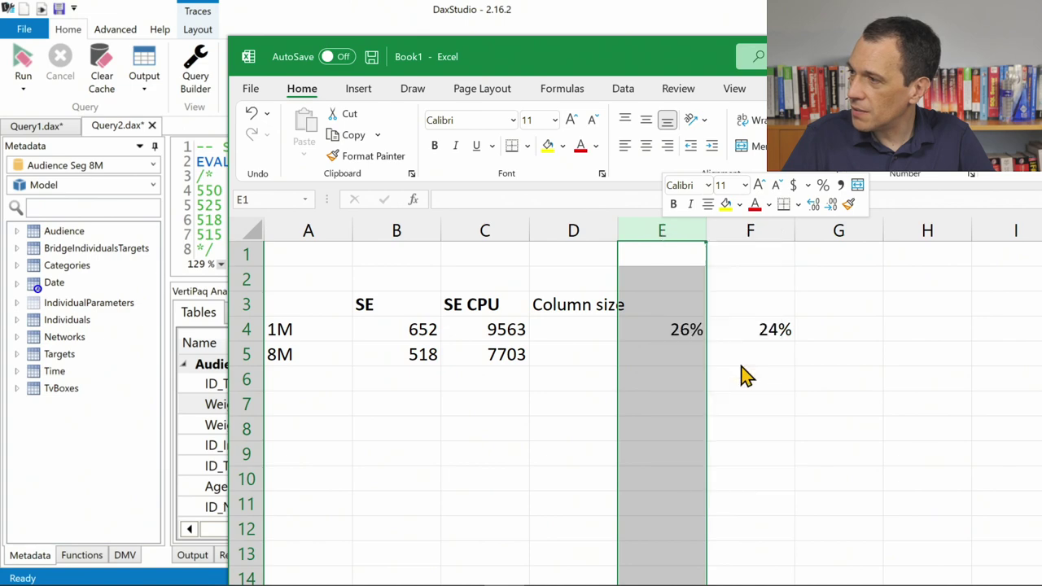
{"action": "left_click", "coordinate": [603, 329]}
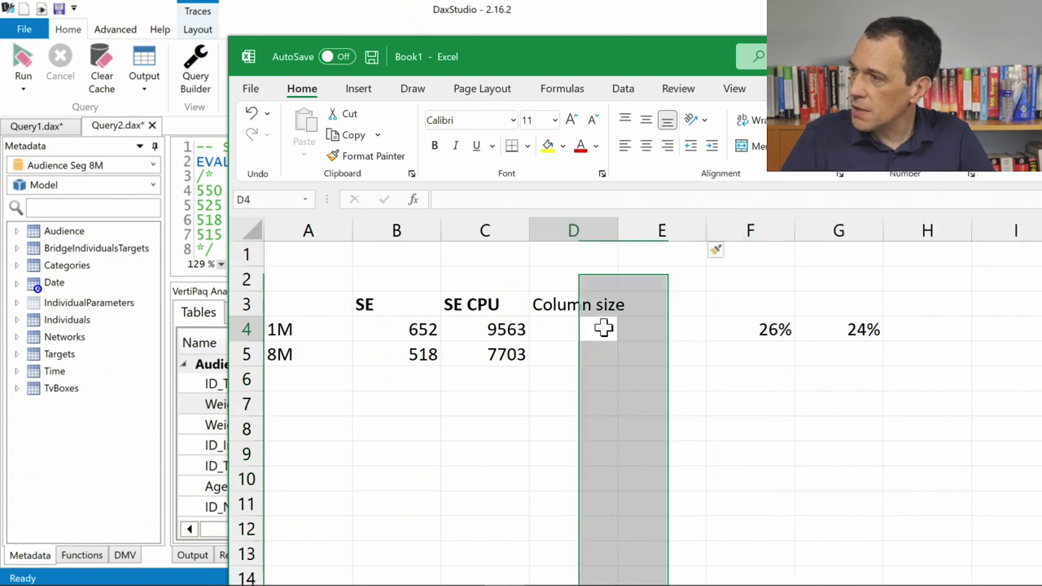
{"action": "left_click", "coordinate": [557, 354]}
{"action": "key", "text": "alt+Tab"}
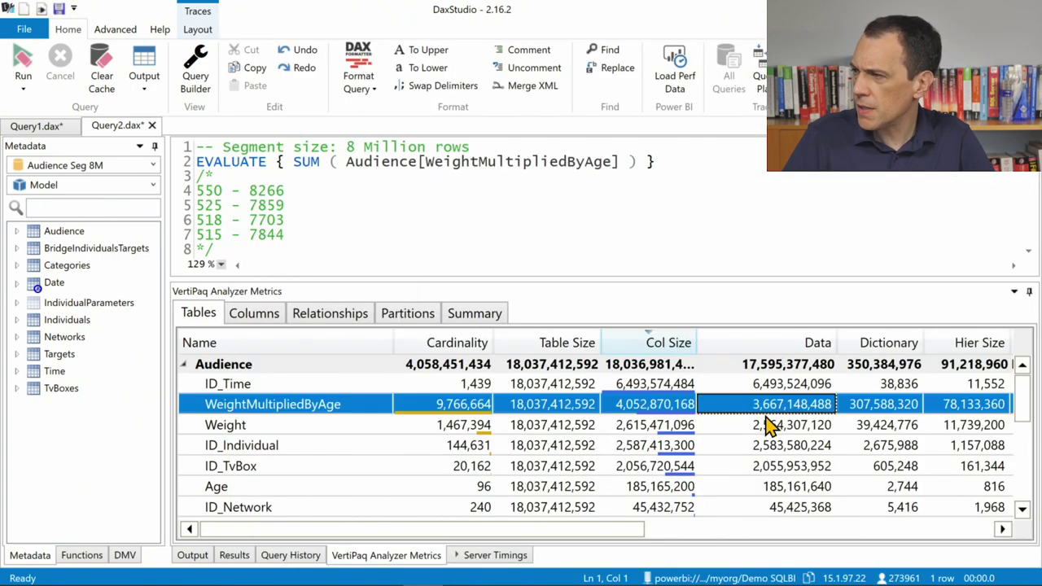
{"action": "key", "text": "alt+Tab"}
{"action": "type", "text": "3667"}
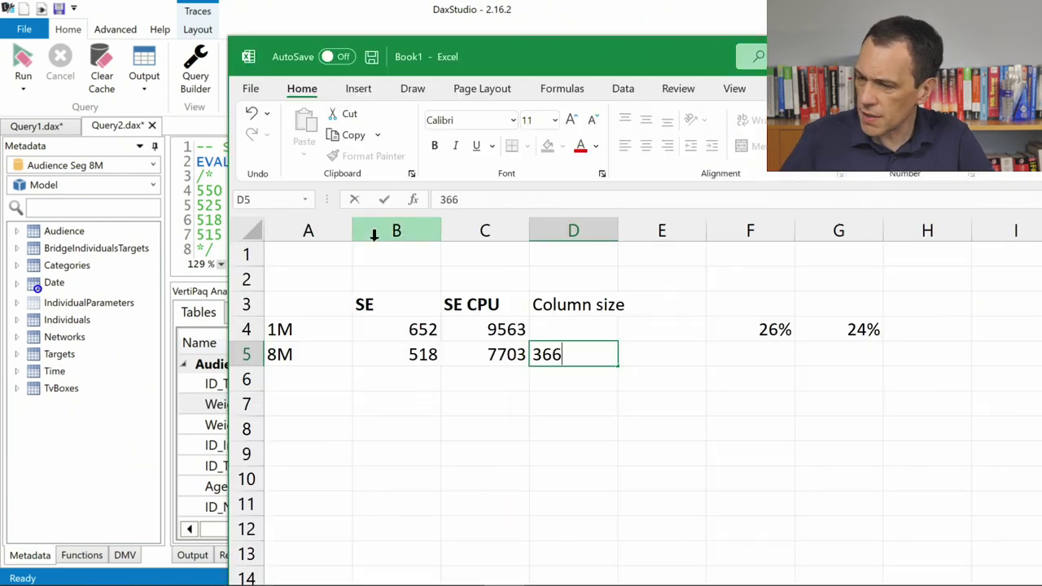
{"action": "key", "text": "alt+Tab"}
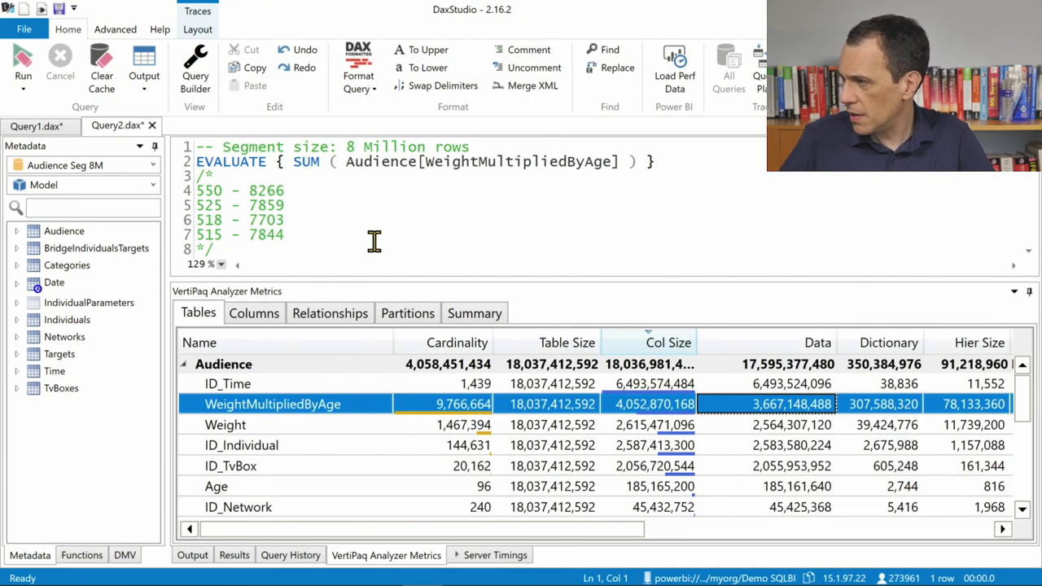
{"action": "key", "text": "alt+Tab"}
{"action": "type", "text": "148"}
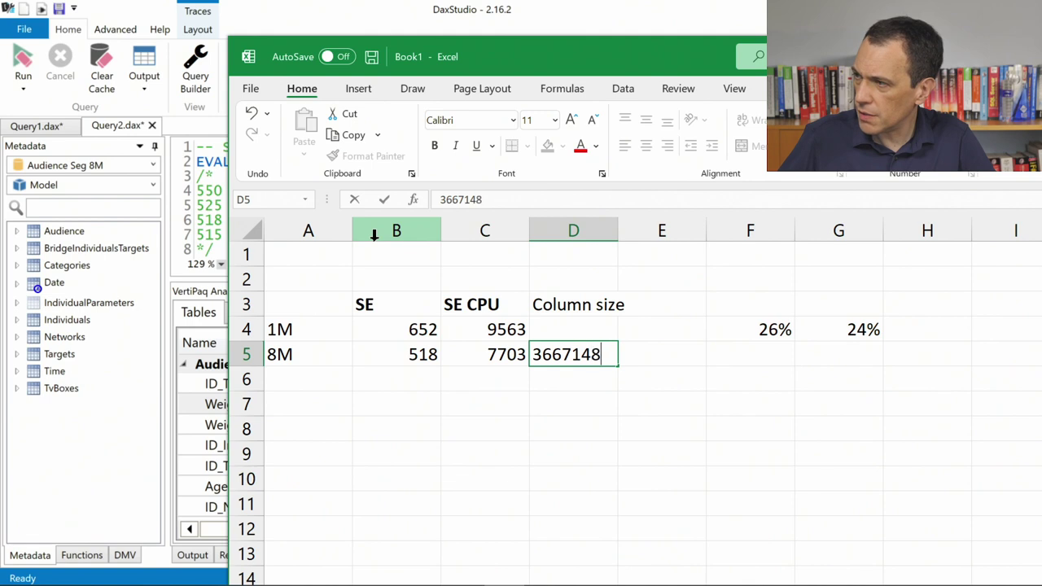
{"action": "type", "text": "488"}
{"action": "key", "text": "Return"}
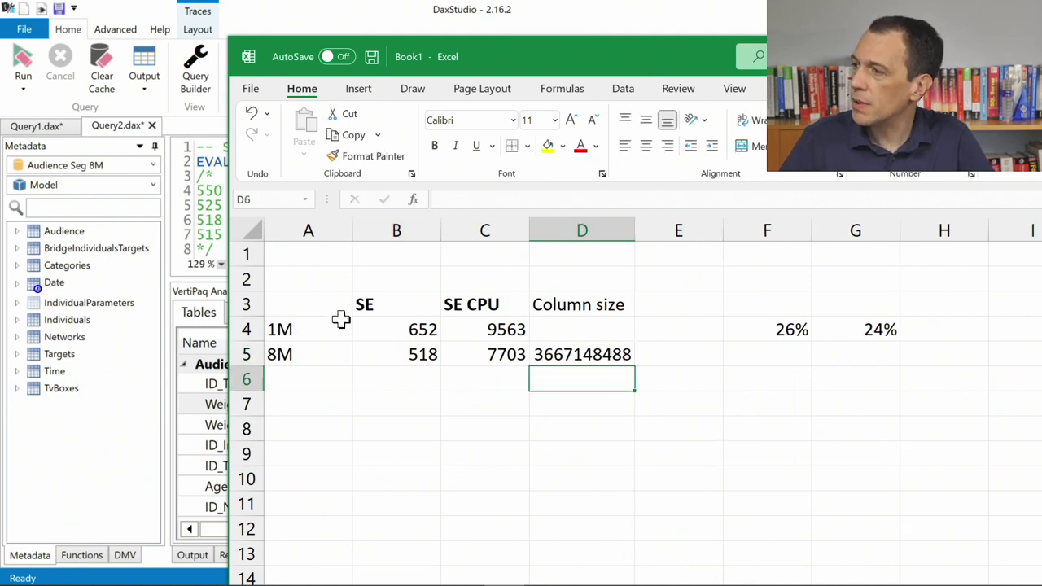
- Format the 8M column size in D5 with thousands separators and widen column D
{"action": "left_click", "coordinate": [621, 356]}
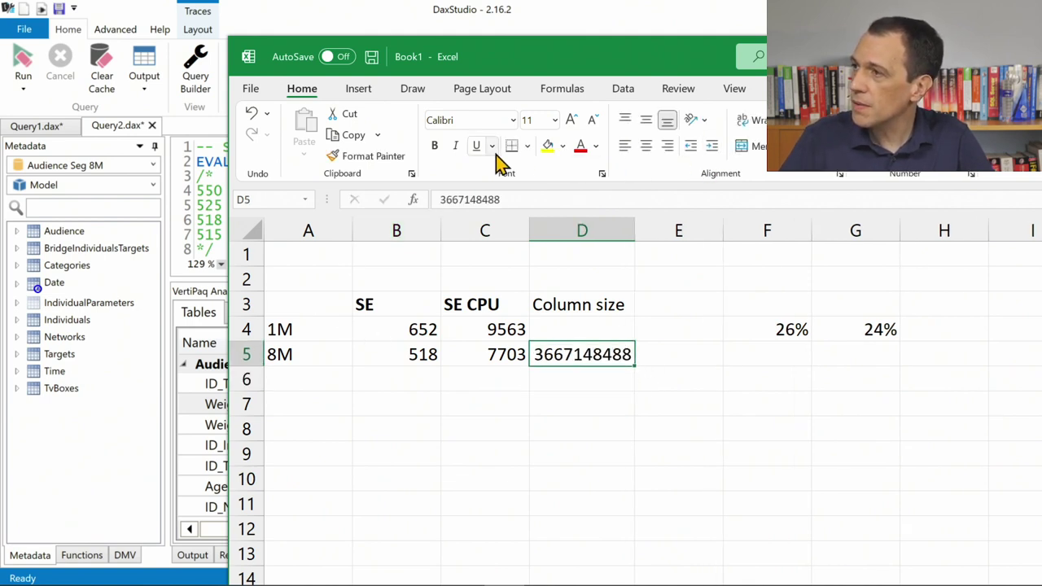
{"action": "left_click", "coordinate": [904, 146]}
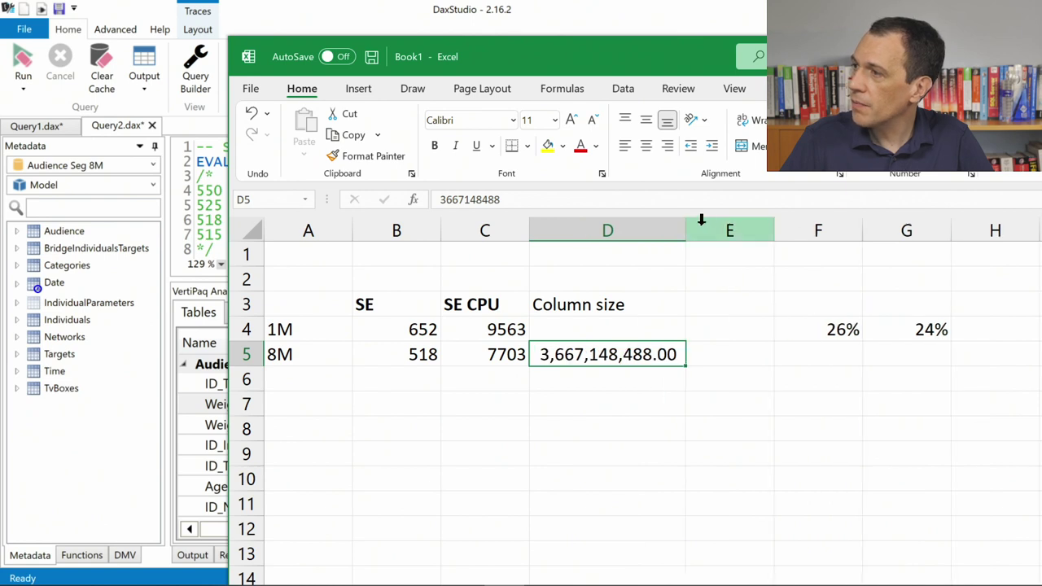
{"action": "left_click_drag", "start_coordinate": [690, 228], "coordinate": [717, 231]}
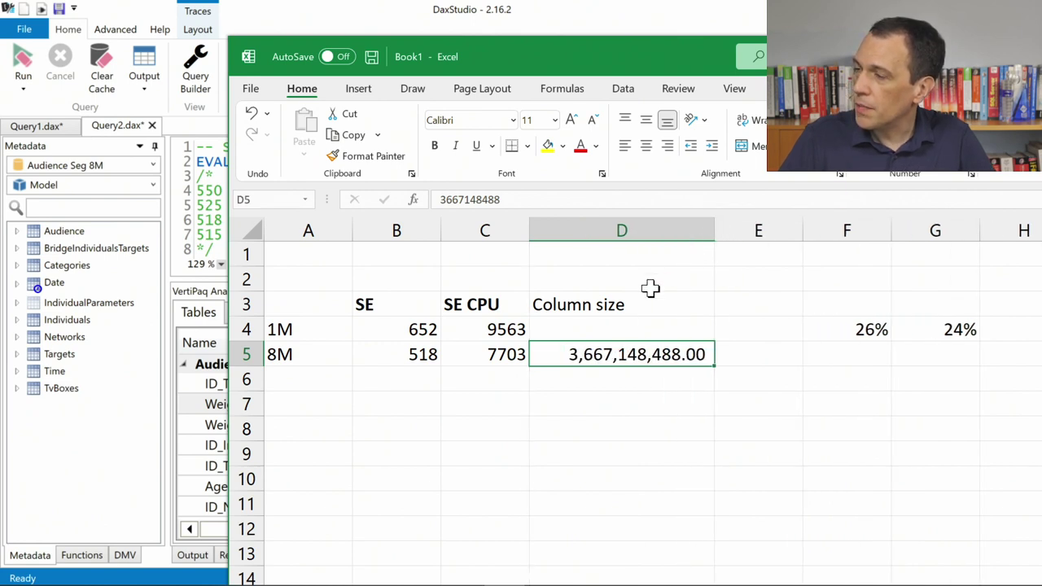
- Insert a column before Column size with the header "Segments", and make the Column size header bold
{"action": "left_click", "coordinate": [616, 233]}
{"action": "right_click", "coordinate": [616, 236]}
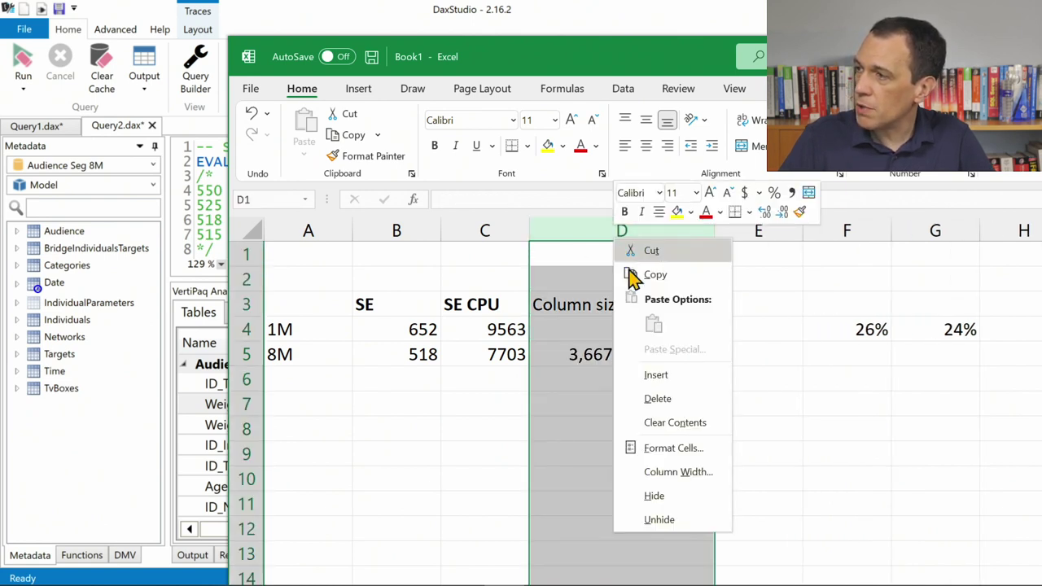
{"action": "left_click", "coordinate": [643, 376]}
{"action": "left_click", "coordinate": [574, 304]}
{"action": "type", "text": "Segments"}
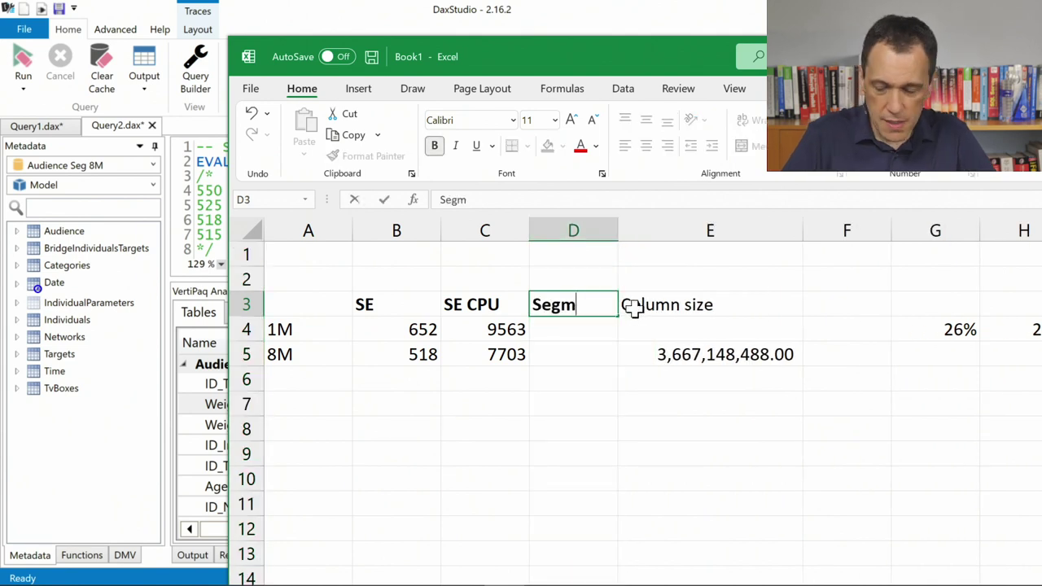
{"action": "key", "text": "Return"}
{"action": "left_click", "coordinate": [633, 305]}
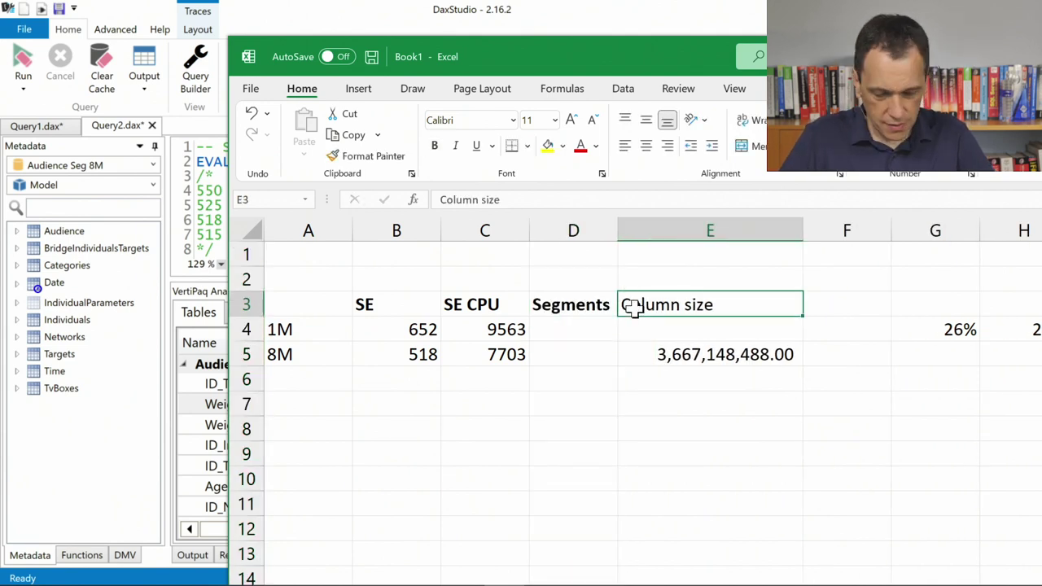
{"action": "key", "text": "ctrl+b"}
- Look up the Audience table's segment total in DAX Studio's 8M partition metrics and enter 517 in Excel cell D5
{"action": "left_click", "coordinate": [591, 358]}
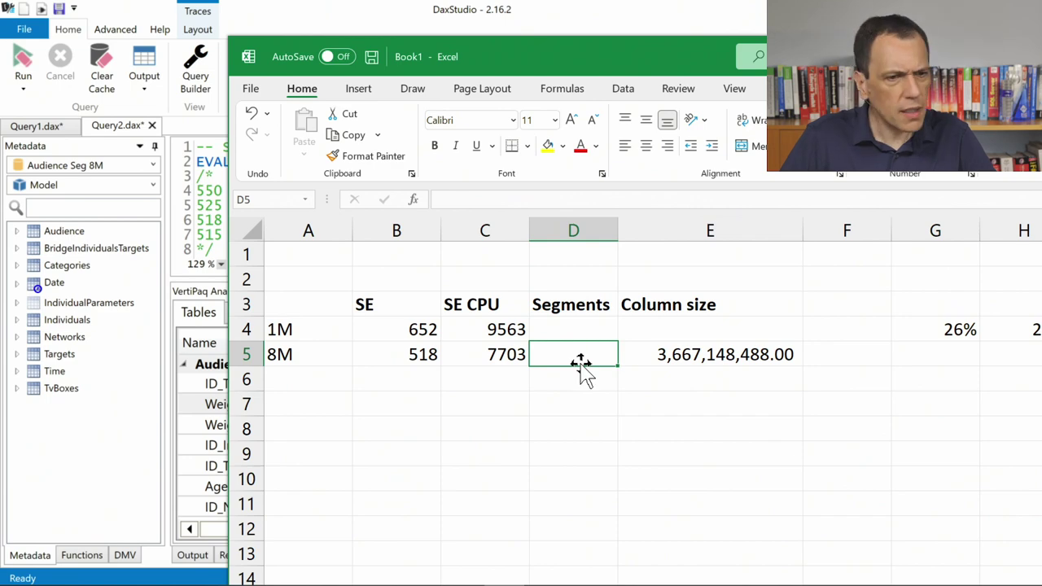
{"action": "key", "text": "alt+Tab"}
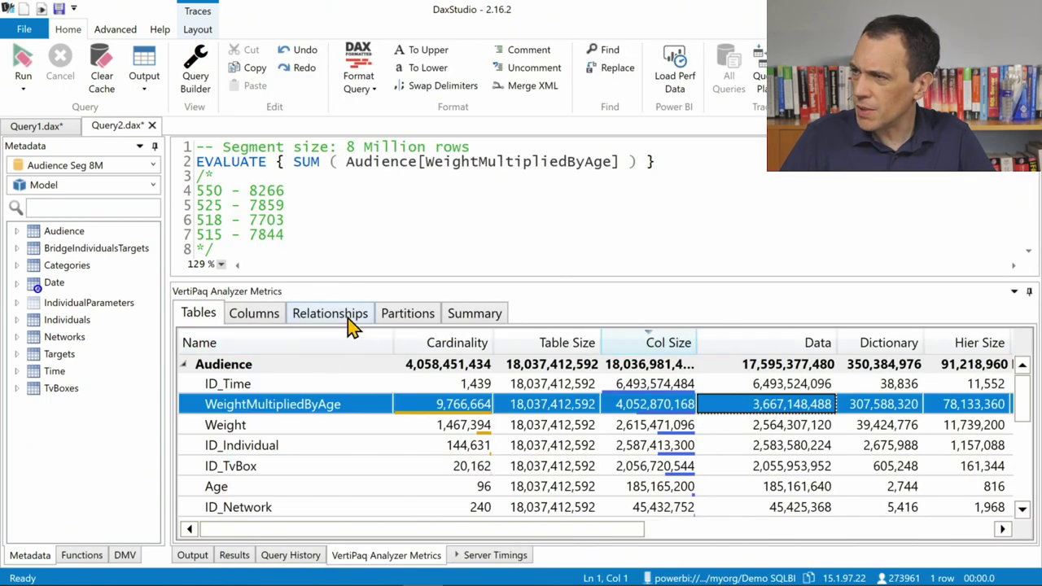
{"action": "left_click", "coordinate": [401, 320]}
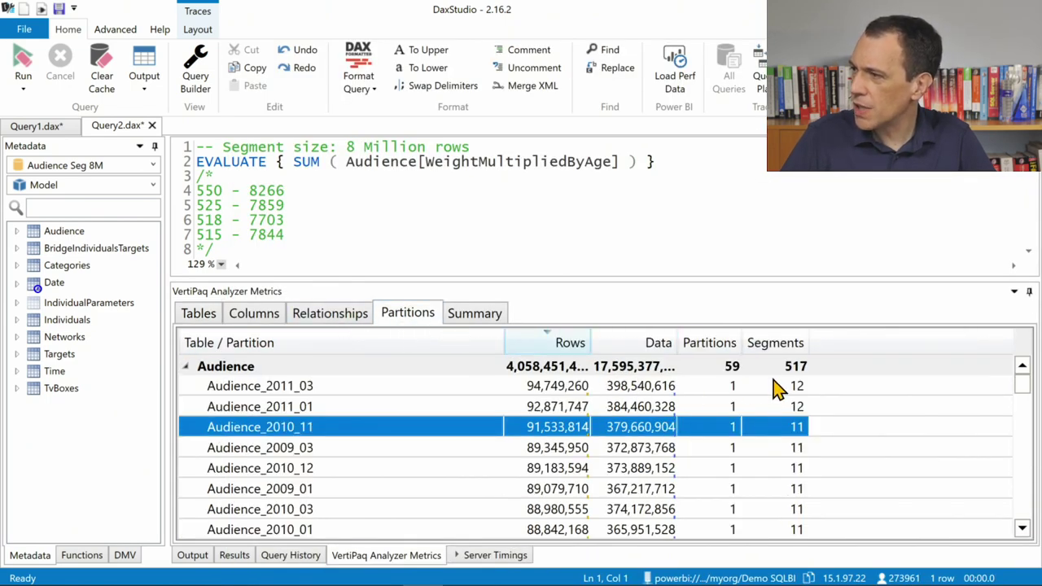
{"action": "key", "text": "alt+Tab"}
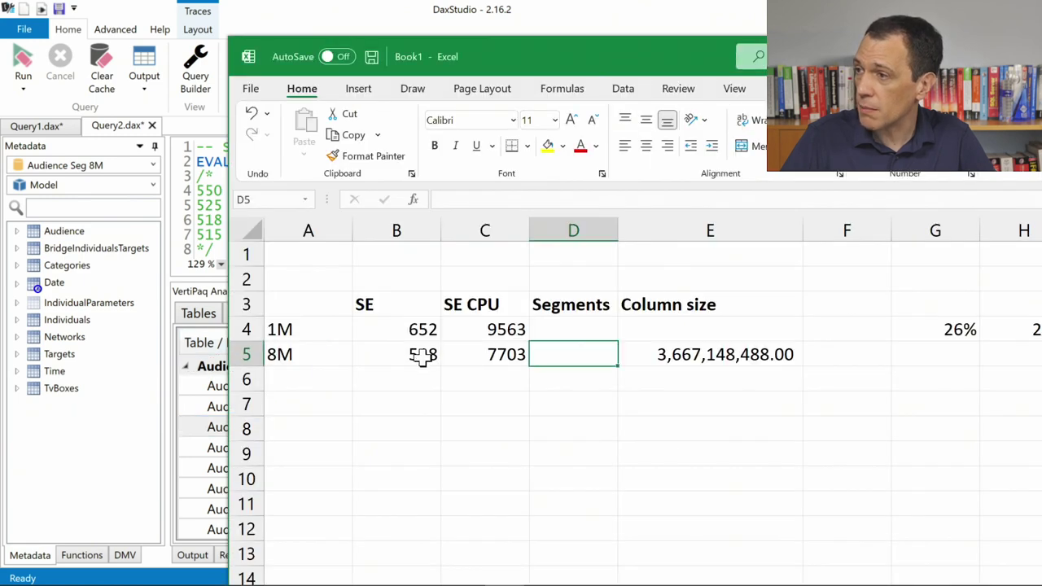
{"action": "type", "text": "517"}
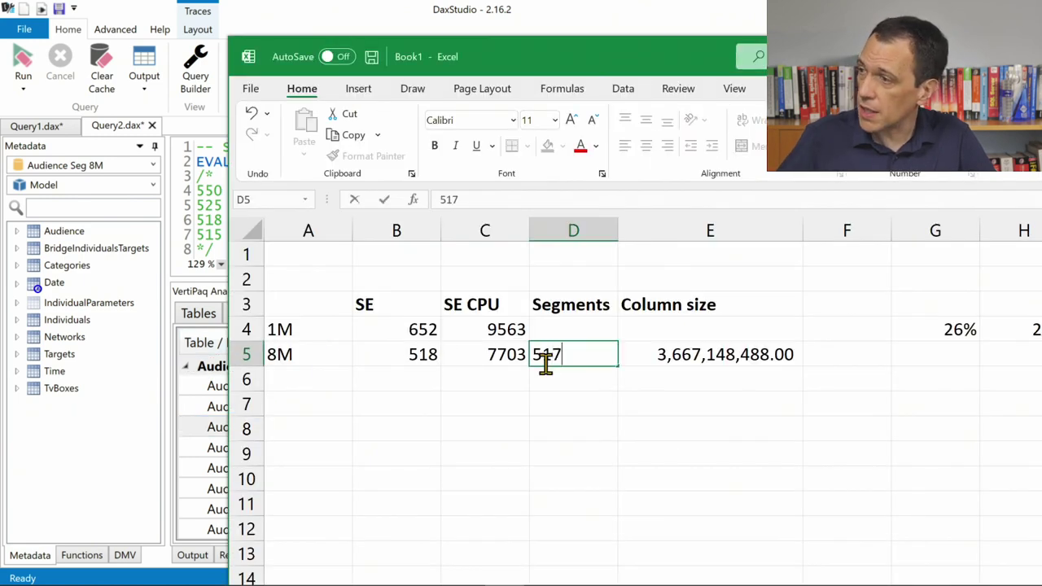
{"action": "key", "text": "ctrl+Return"}
- Look up the Audience segment total for the 1M model in DAX Studio and enter 3902 in Excel cell D4
{"action": "key", "text": "Up"}
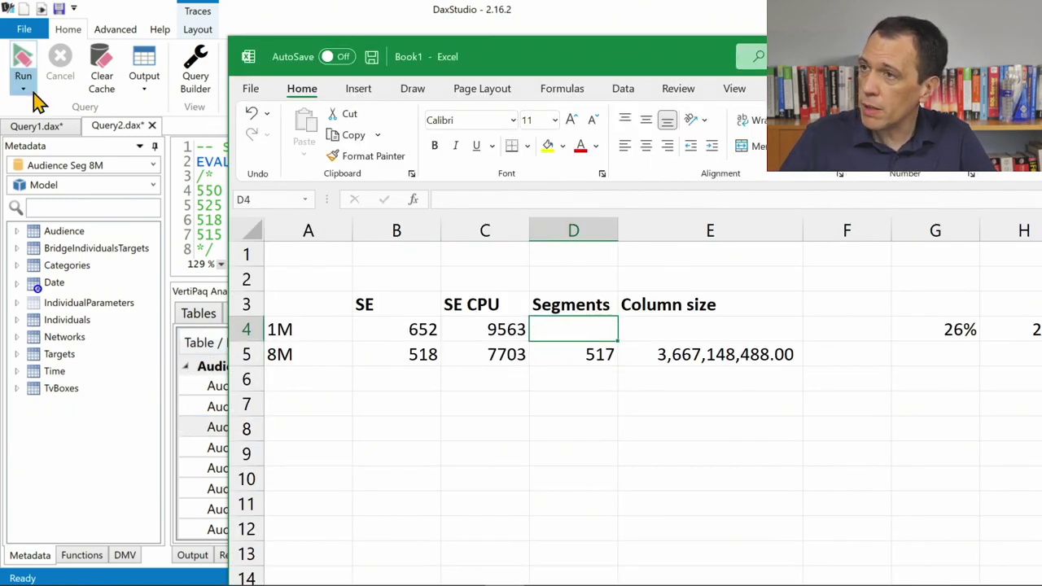
{"action": "left_click", "coordinate": [46, 133]}
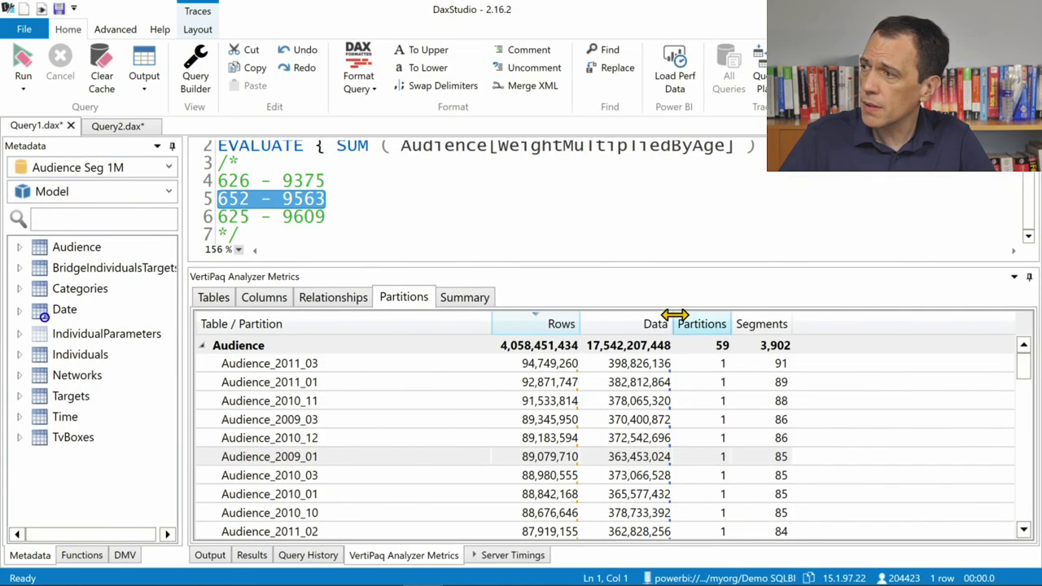
{"action": "key", "text": "alt+Tab"}
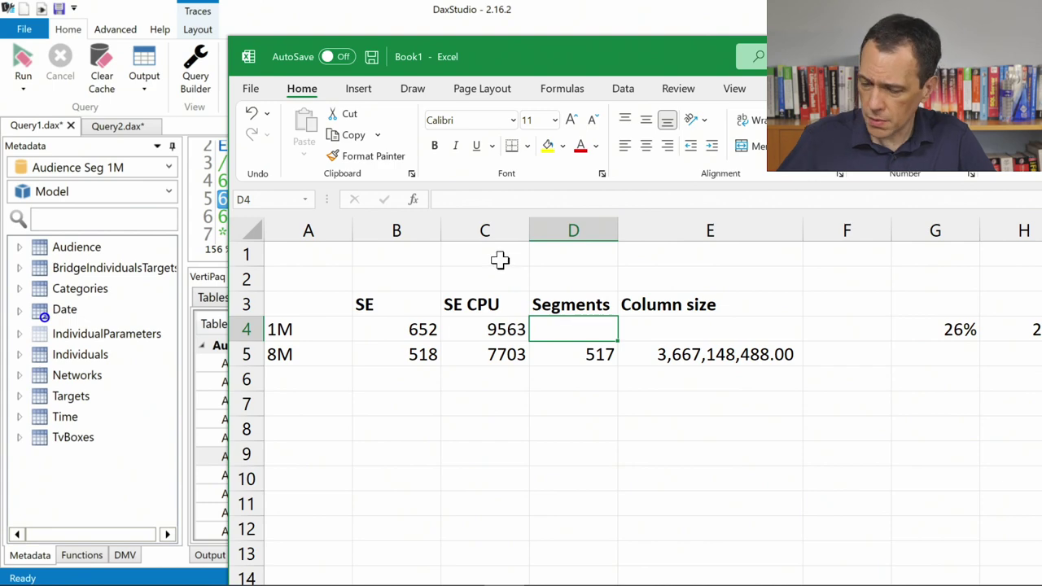
{"action": "type", "text": "3902"}
{"action": "key", "text": "Tab"}
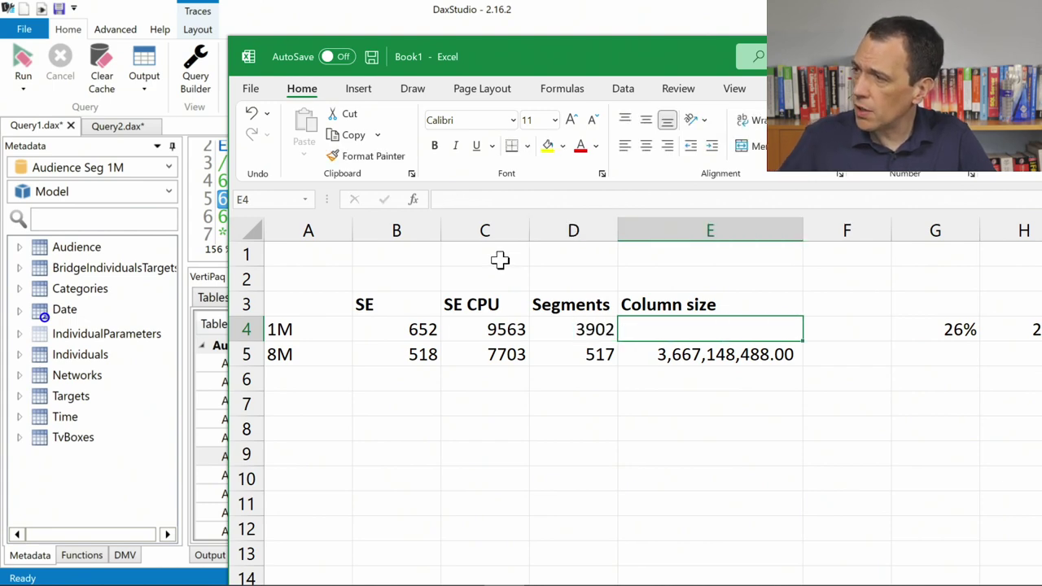
{"action": "key", "text": "alt+Tab"}
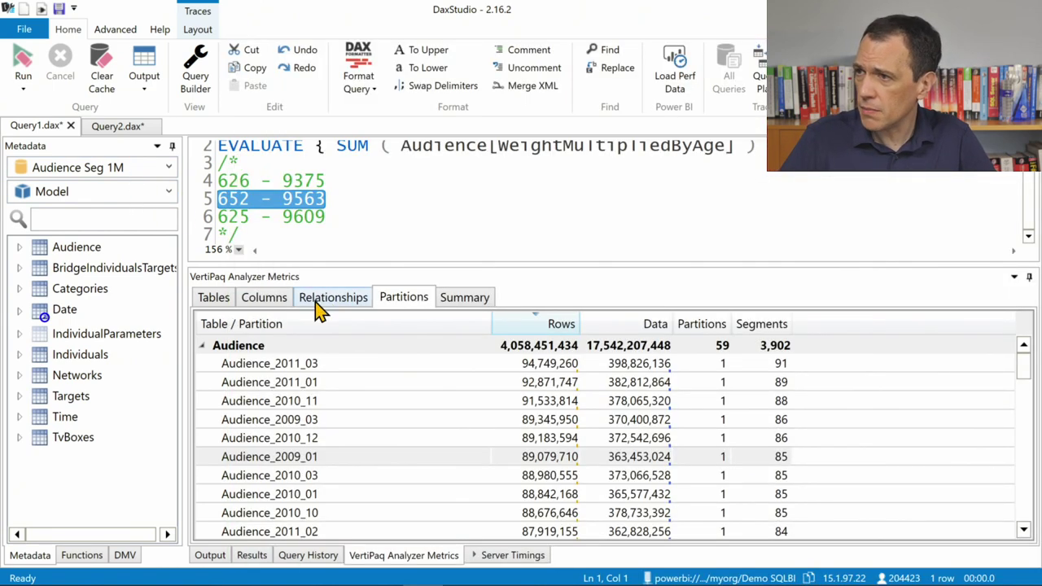
{"action": "left_click", "coordinate": [230, 298]}
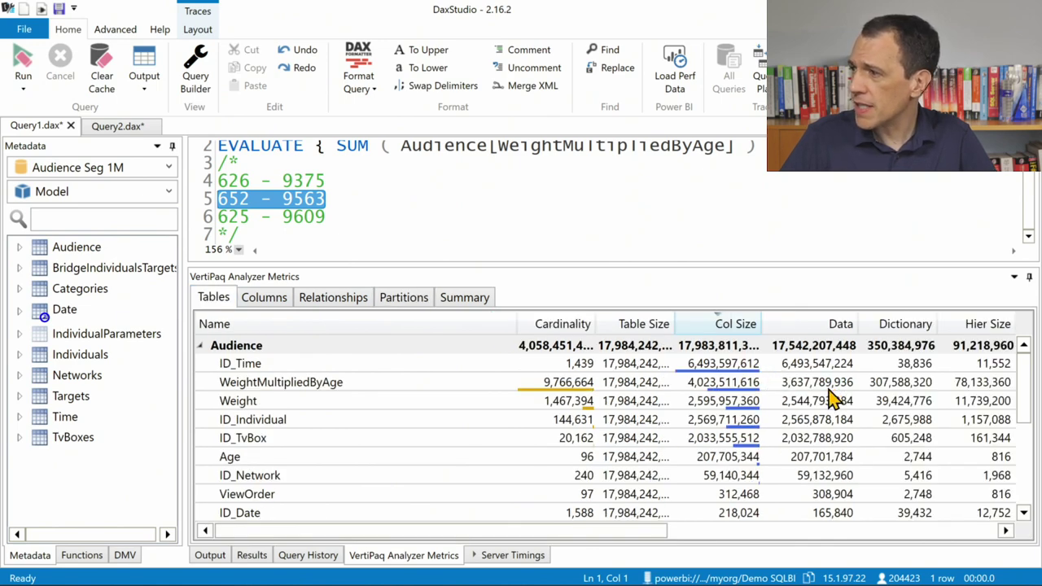
{"action": "key", "text": "alt+Tab"}
{"action": "type", "text": "3637"}
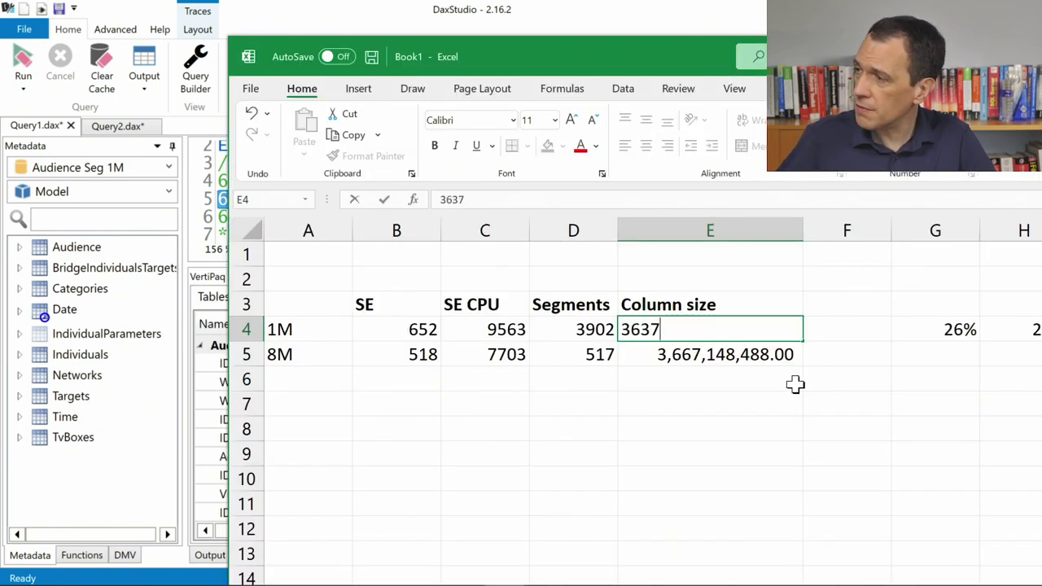
{"action": "key", "text": "alt+Tab"}
{"action": "key", "text": "alt+Tab"}
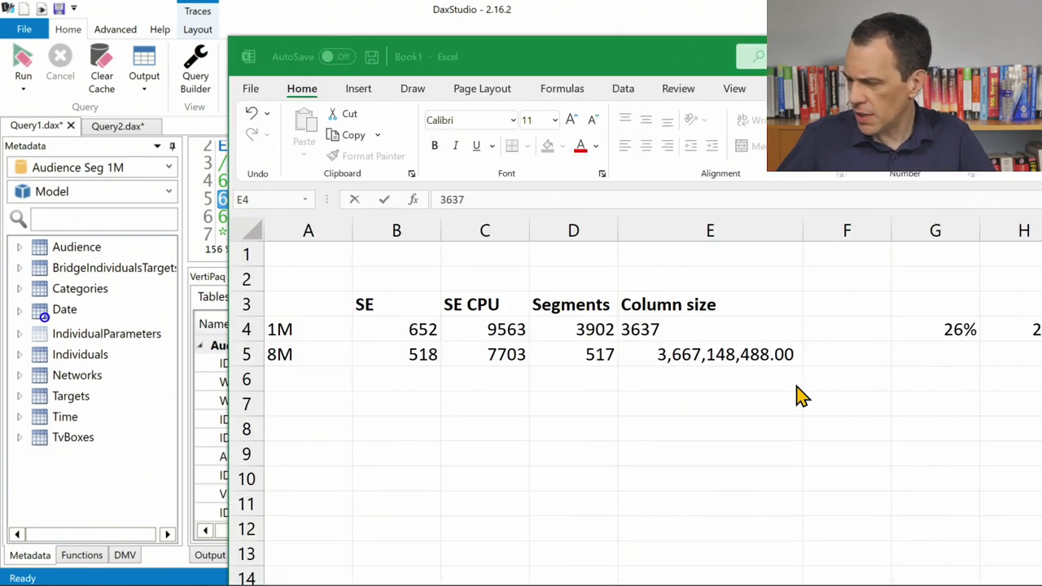
{"action": "type", "text": "789936"}
{"action": "key", "text": "alt+Tab"}
{"action": "key", "text": "alt+Tab"}
{"action": "key", "text": "ctrl+Return"}
{"action": "key", "text": "Right"}
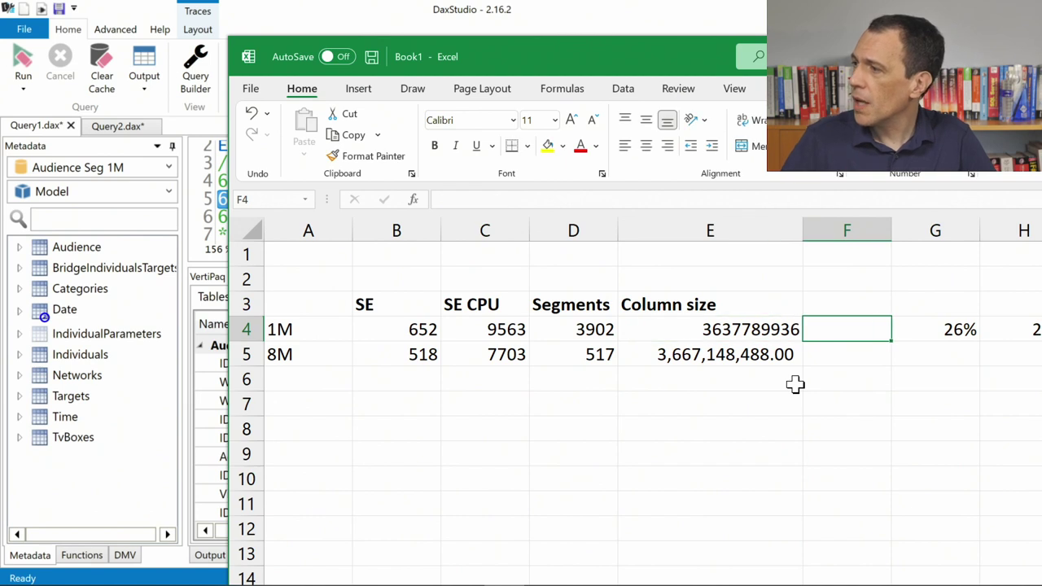
{"action": "left_click", "coordinate": [770, 330]}
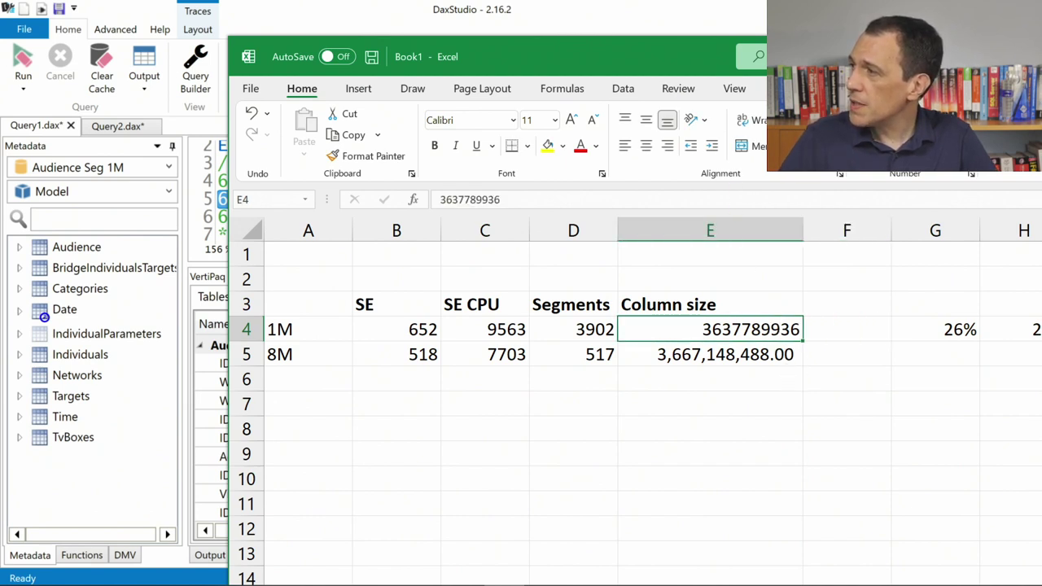
{"action": "key", "text": "ctrl+shift+1"}
- Add the header "Seg Mem" in cell F3, beside Column size
{"action": "left_click", "coordinate": [819, 305]}
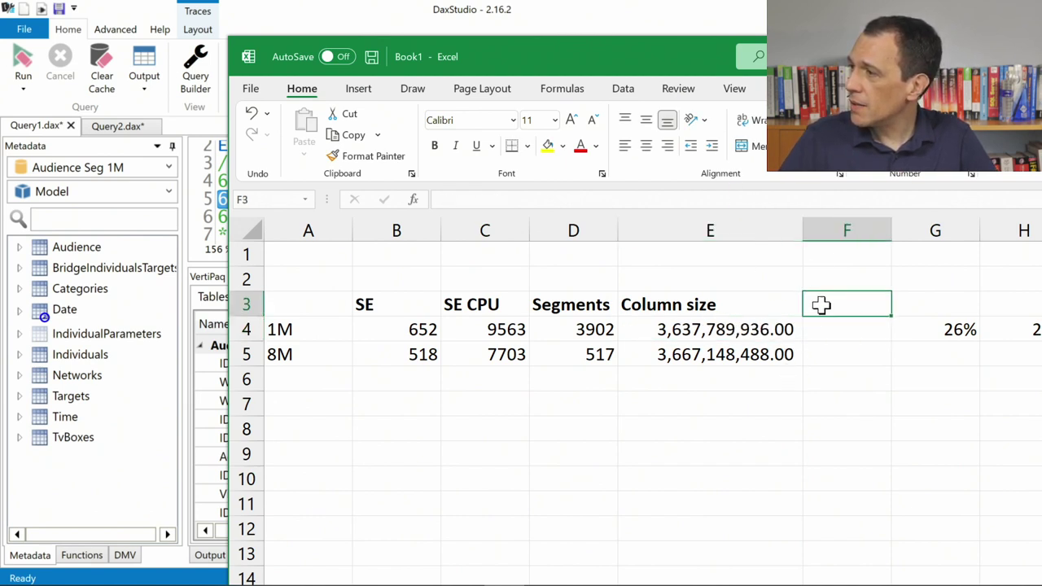
{"action": "type", "text": "Segem"}
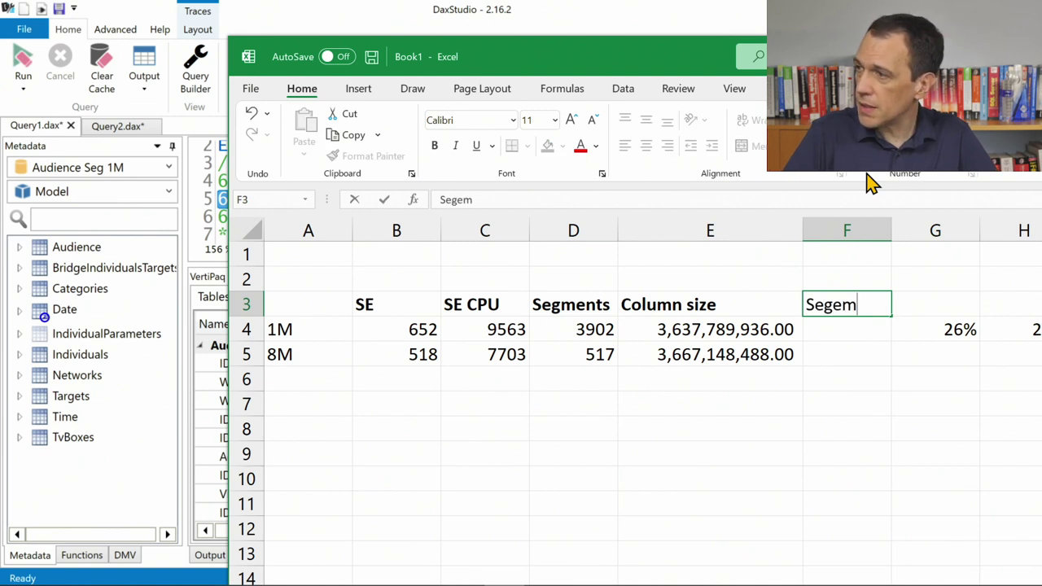
{"action": "key", "text": "BackSpace"}
{"action": "key", "text": "BackSpace"}
{"action": "key", "text": "BackSpace"}
{"action": "key", "text": "BackSpace"}
{"action": "type", "text": "e"}
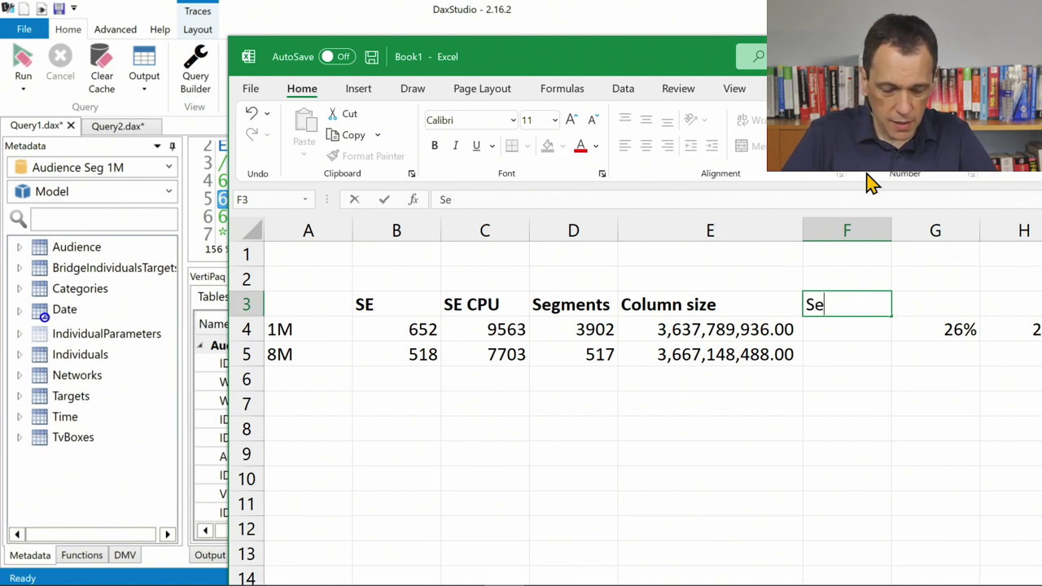
{"action": "type", "text": "g Memi"}
{"action": "key", "text": "BackSpace"}
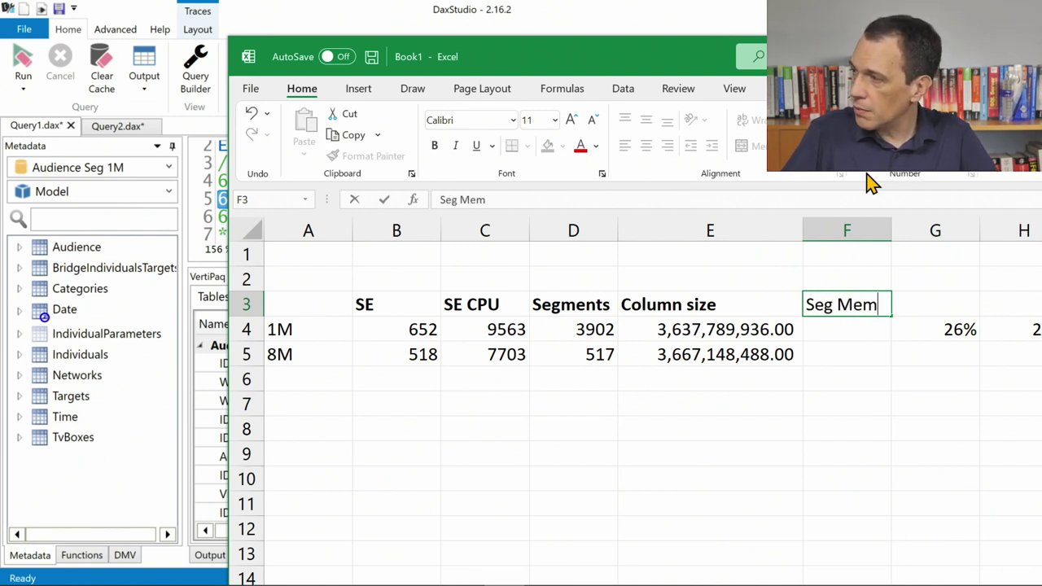
{"action": "key", "text": "Return"}
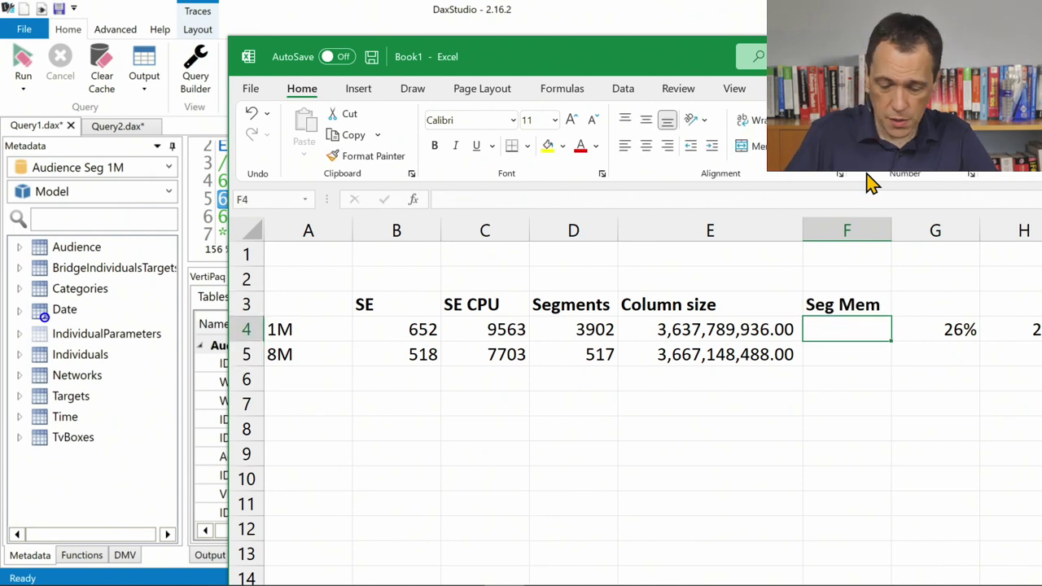
- Calculate the memory per segment in F4 with =E4/D4, copy the formula to F5, and widen column F to fit
{"action": "type", "text": "="}
{"action": "key", "text": "Left"}
{"action": "type", "text": "/"}
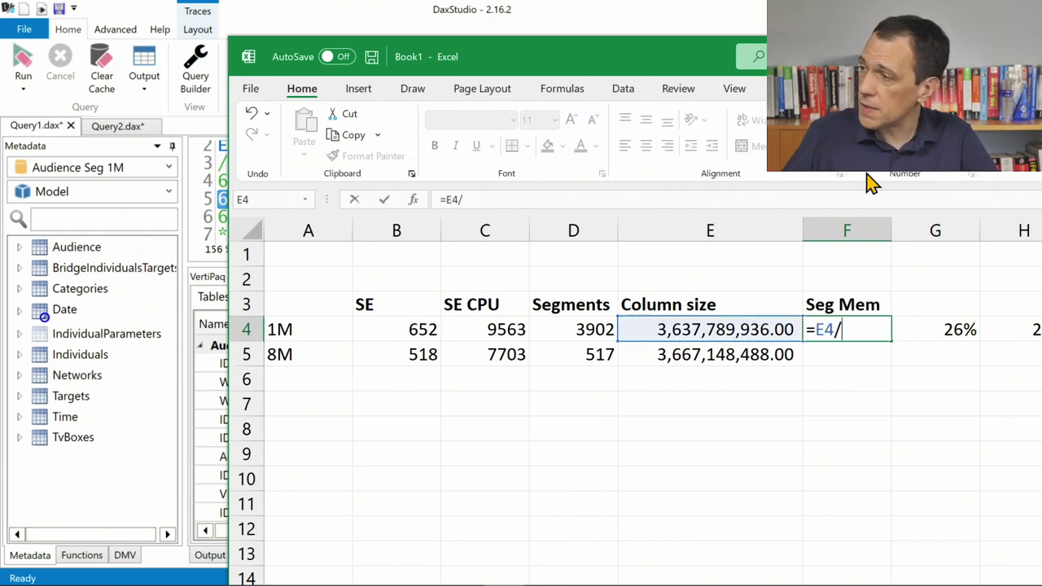
{"action": "key", "text": "Left"}
{"action": "key", "text": "Left"}
{"action": "key", "text": "ctrl+Return"}
{"action": "key", "text": "ctrl+c"}
{"action": "key", "text": "Down"}
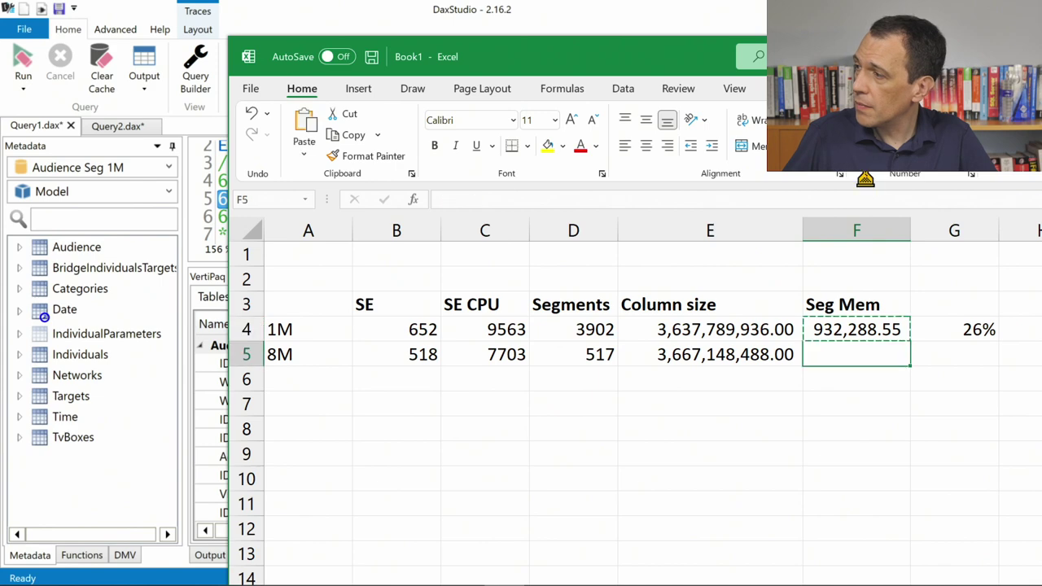
{"action": "key", "text": "ctrl+v"}
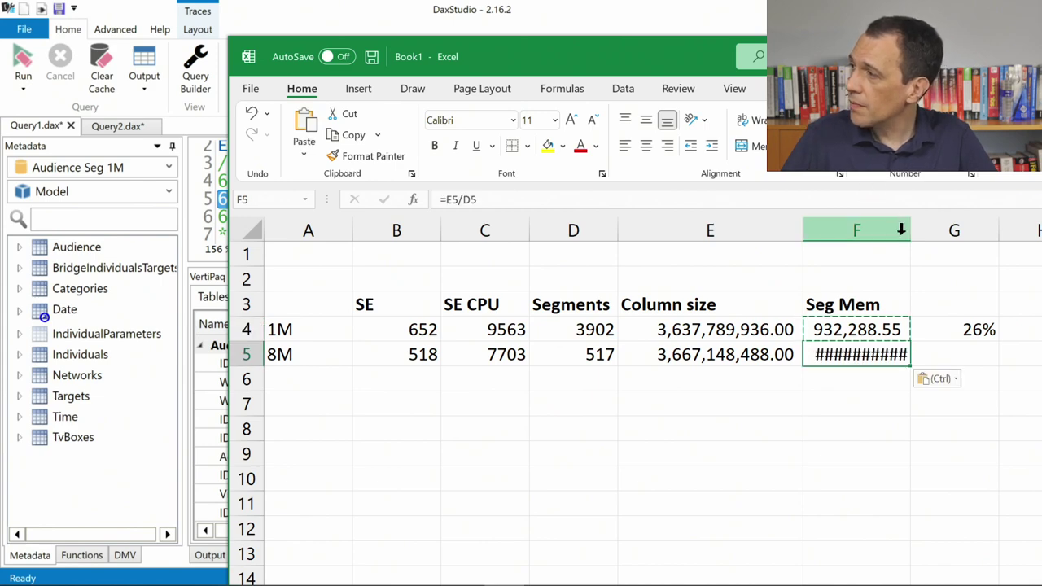
{"action": "left_click_drag", "start_coordinate": [906, 237], "coordinate": [923, 237]}
{"action": "left_click_drag", "start_coordinate": [703, 70], "coordinate": [495, 89]}
{"action": "left_click", "coordinate": [635, 439]}
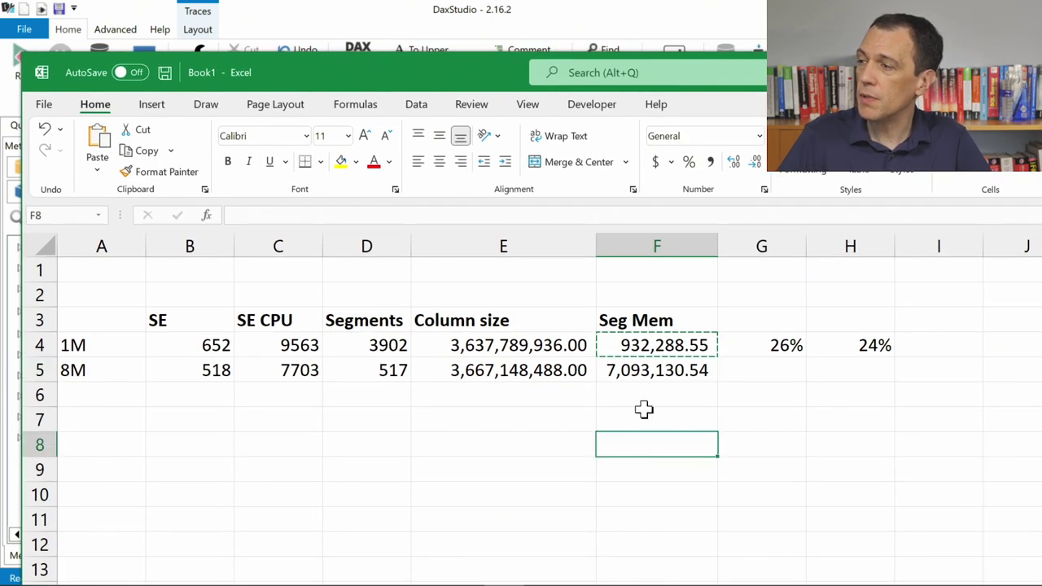
{"action": "left_click", "coordinate": [668, 342]}
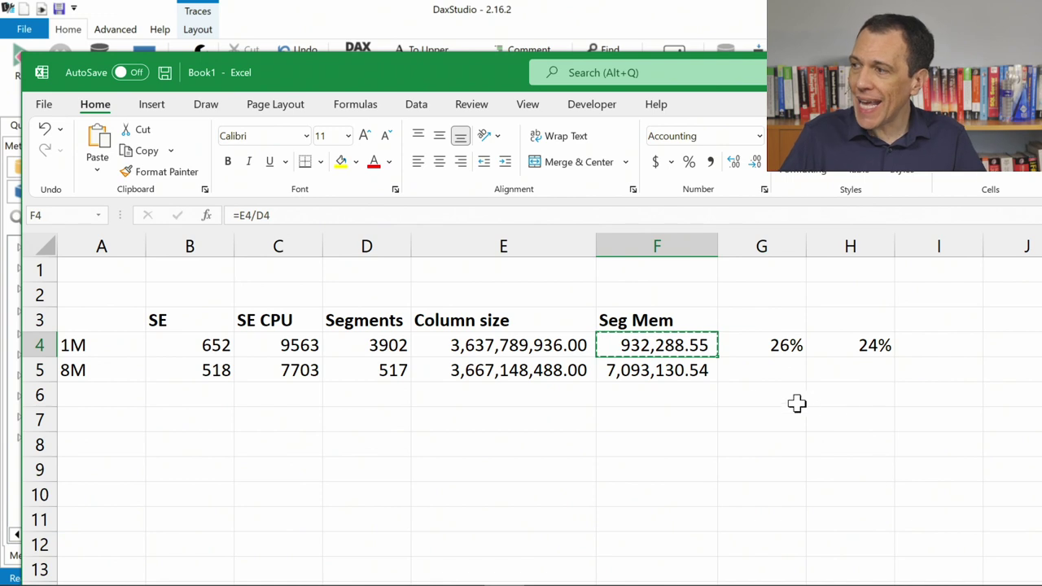
{"action": "left_click", "coordinate": [661, 372]}
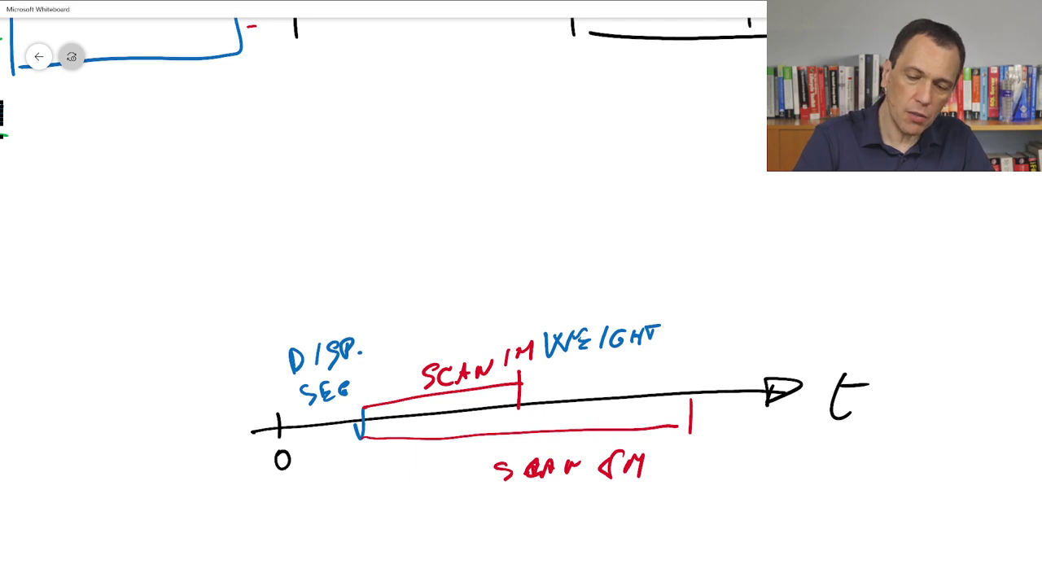
- Switch to Microsoft Whiteboard, underline WEIGHT in green, and write "1 MB" above SCAN 1M and "7.9 MB" below SCAN 8M
{"action": "left_click_drag", "start_coordinate": [549, 367], "coordinate": [659, 362]}
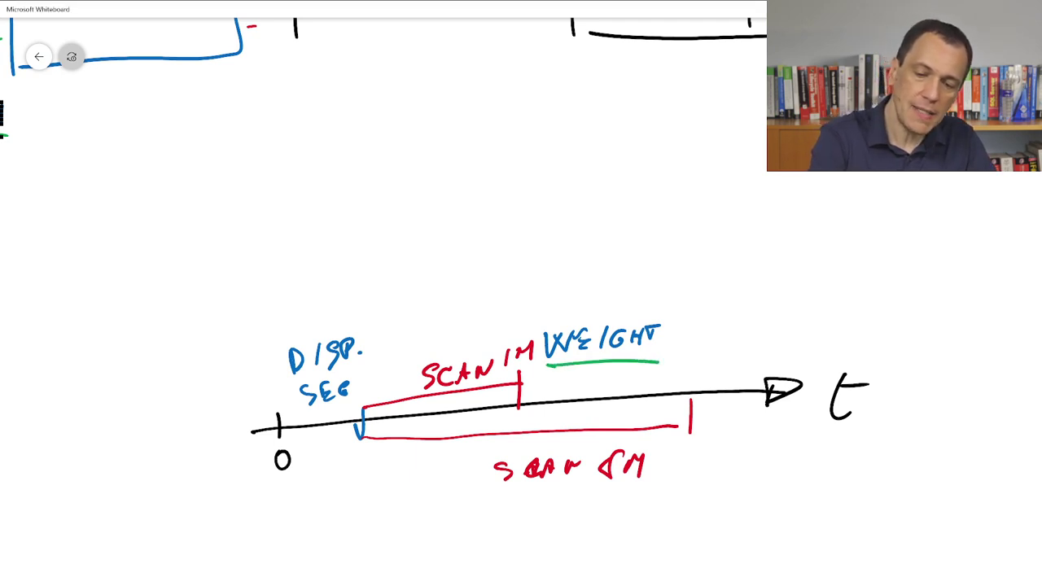
{"action": "mouse_move", "coordinate": [425, 319]}
{"action": "left_mouse_down"}
{"action": "mouse_move", "coordinate": [433, 311]}
{"action": "mouse_move", "coordinate": [423, 339]}
{"action": "left_mouse_up"}
{"action": "mouse_move", "coordinate": [450, 328]}
{"action": "left_mouse_down"}
{"action": "mouse_move", "coordinate": [453, 312]}
{"action": "mouse_move", "coordinate": [468, 328]}
{"action": "left_mouse_up"}
{"action": "left_click_drag", "start_coordinate": [484, 302], "coordinate": [487, 329]}
{"action": "left_click_drag", "start_coordinate": [487, 301], "coordinate": [489, 329]}
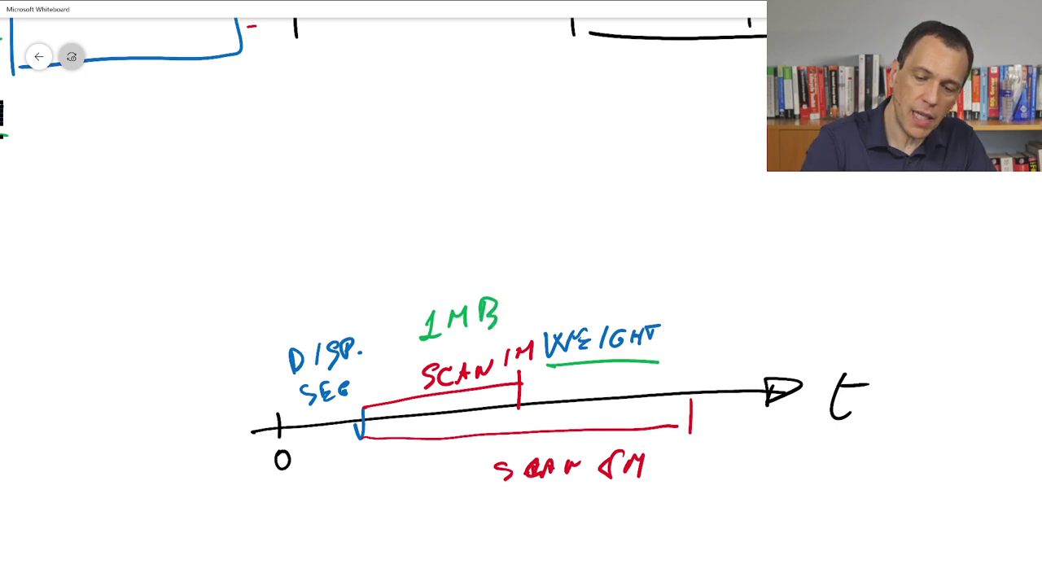
{"action": "mouse_move", "coordinate": [538, 512]}
{"action": "left_mouse_down"}
{"action": "mouse_move", "coordinate": [544, 538]}
{"action": "mouse_move", "coordinate": [623, 531]}
{"action": "left_mouse_up"}
{"action": "left_click", "coordinate": [560, 532]}
{"action": "left_click_drag", "start_coordinate": [634, 498], "coordinate": [634, 534]}
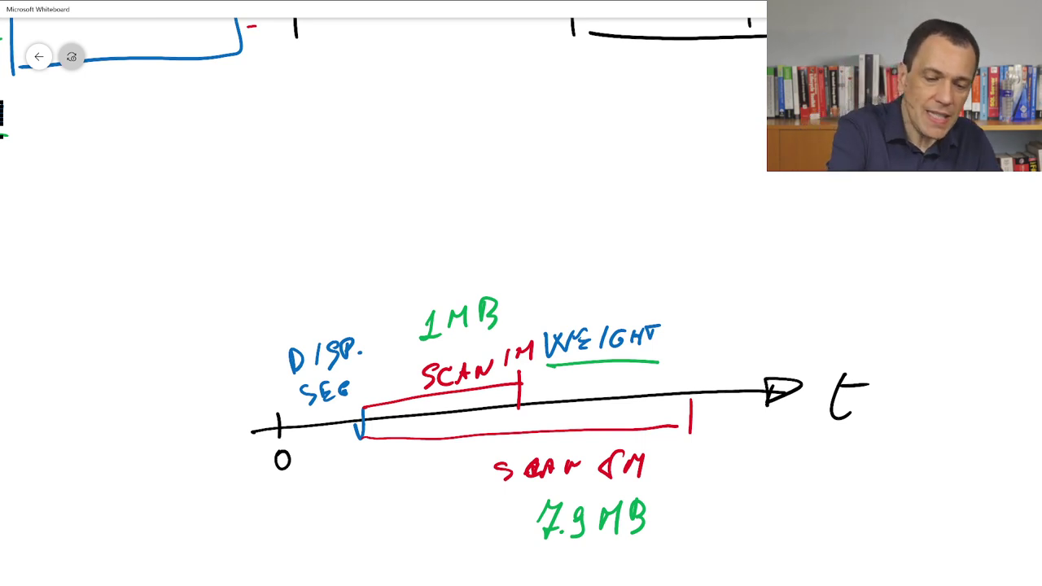
- Draw a green box around DISP. SEG and mark a blue interval on the timeline just after the 8M scan ends
{"action": "mouse_move", "coordinate": [263, 325]}
{"action": "left_mouse_down"}
{"action": "mouse_move", "coordinate": [261, 502]}
{"action": "mouse_move", "coordinate": [375, 420]}
{"action": "mouse_move", "coordinate": [266, 494]}
{"action": "left_mouse_up"}
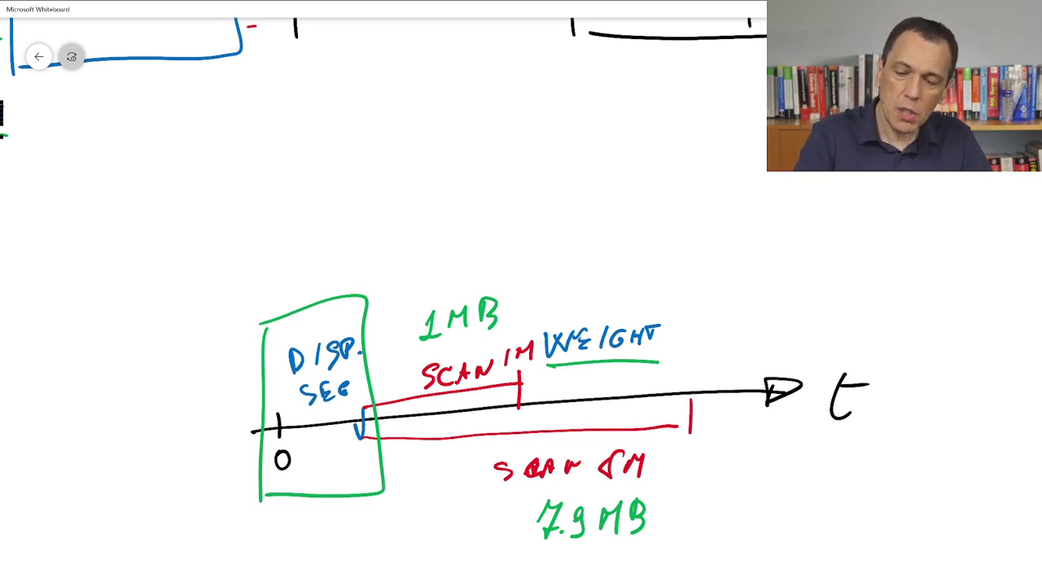
{"action": "mouse_move", "coordinate": [694, 378]}
{"action": "left_mouse_down"}
{"action": "mouse_move", "coordinate": [766, 373]}
{"action": "mouse_move", "coordinate": [766, 387]}
{"action": "left_mouse_up"}
{"action": "left_click_drag", "start_coordinate": [692, 347], "coordinate": [694, 394]}
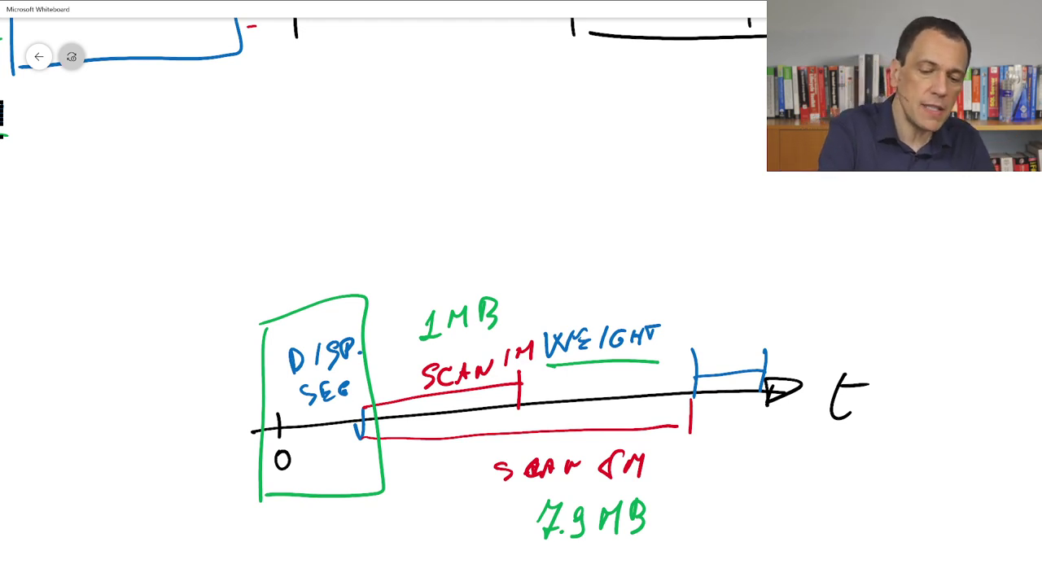
- Label the boxed dispatch period "X" and the blue interval after the scan "Y"
{"action": "left_click_drag", "start_coordinate": [308, 479], "coordinate": [331, 469]}
{"action": "left_click_drag", "start_coordinate": [318, 464], "coordinate": [330, 482]}
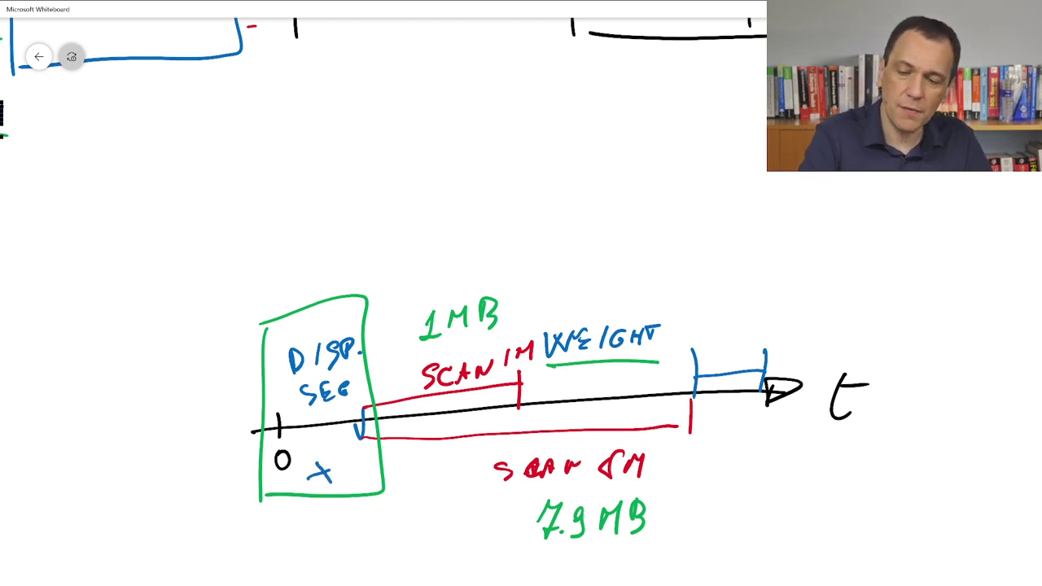
{"action": "left_click_drag", "start_coordinate": [722, 347], "coordinate": [733, 363]}
{"action": "left_click_drag", "start_coordinate": [744, 344], "coordinate": [731, 372]}
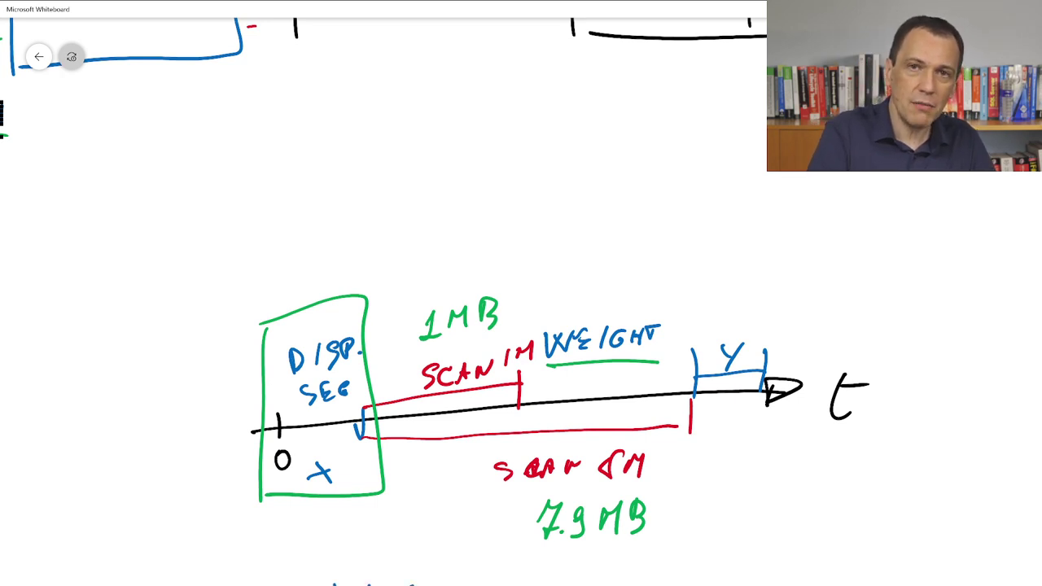
- Write the formula "X + Y = FIXED COST × SEG" in blue below the timeline
{"action": "scroll", "coordinate": [522, 302], "scroll_direction": "down", "scroll_amount": 2}
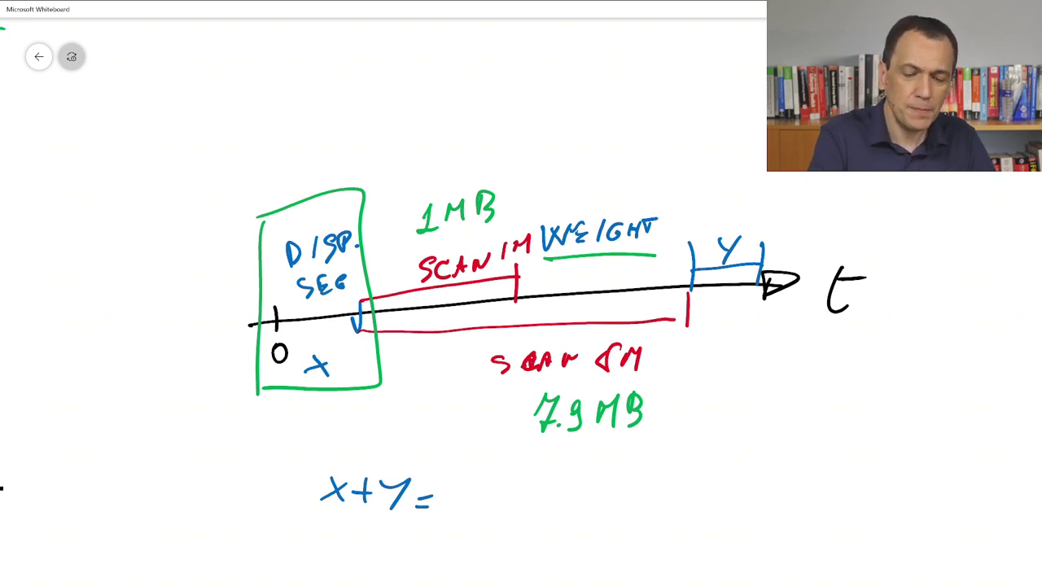
{"action": "mouse_move", "coordinate": [455, 487]}
{"action": "left_mouse_down"}
{"action": "mouse_move", "coordinate": [454, 505]}
{"action": "mouse_move", "coordinate": [469, 483]}
{"action": "left_mouse_up"}
{"action": "left_click_drag", "start_coordinate": [455, 495], "coordinate": [494, 501]}
{"action": "mouse_move", "coordinate": [494, 486]}
{"action": "left_mouse_down"}
{"action": "mouse_move", "coordinate": [480, 503]}
{"action": "mouse_move", "coordinate": [509, 492]}
{"action": "left_mouse_up"}
{"action": "mouse_move", "coordinate": [513, 484]}
{"action": "left_mouse_down"}
{"action": "mouse_move", "coordinate": [516, 500]}
{"action": "mouse_move", "coordinate": [562, 500]}
{"action": "left_mouse_up"}
{"action": "left_click", "coordinate": [590, 491]}
{"action": "left_click_drag", "start_coordinate": [572, 490], "coordinate": [583, 500]}
{"action": "mouse_move", "coordinate": [609, 492]}
{"action": "left_mouse_down"}
{"action": "mouse_move", "coordinate": [601, 501]}
{"action": "mouse_move", "coordinate": [621, 487]}
{"action": "left_mouse_up"}
{"action": "left_click_drag", "start_coordinate": [610, 489], "coordinate": [613, 500]}
{"action": "mouse_move", "coordinate": [632, 493]}
{"action": "left_mouse_down"}
{"action": "mouse_move", "coordinate": [669, 497]}
{"action": "mouse_move", "coordinate": [669, 507]}
{"action": "left_mouse_up"}
{"action": "left_click", "coordinate": [677, 491]}
{"action": "mouse_move", "coordinate": [698, 487]}
{"action": "left_mouse_down"}
{"action": "mouse_move", "coordinate": [684, 504]}
{"action": "mouse_move", "coordinate": [693, 495]}
{"action": "left_mouse_up"}
{"action": "left_click_drag", "start_coordinate": [684, 505], "coordinate": [708, 503]}
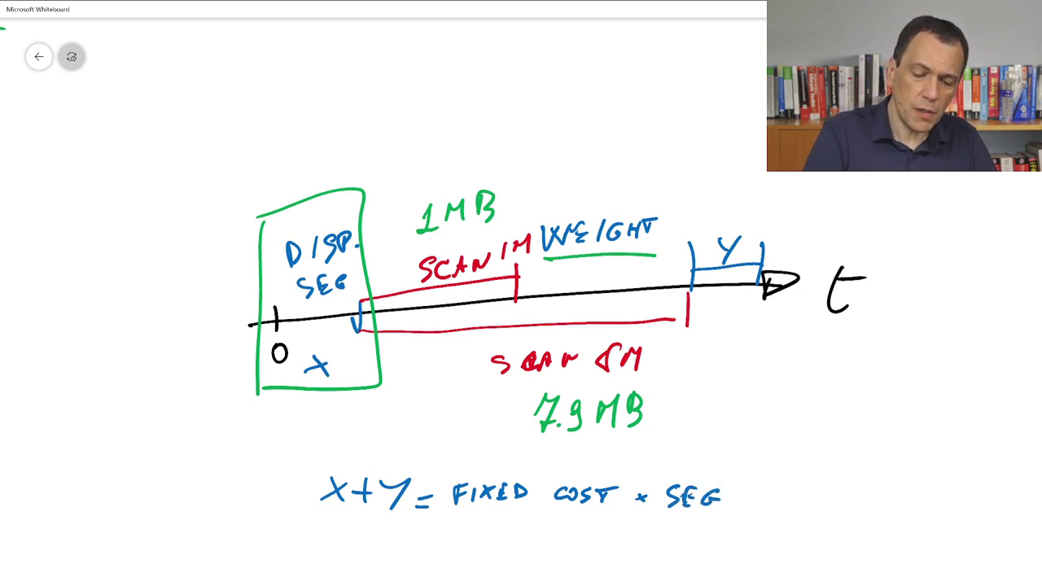
- Handwrite another line of blue notes directly below the X + Y formula
{"action": "mouse_move", "coordinate": [334, 544]}
{"action": "left_mouse_down"}
{"action": "mouse_move", "coordinate": [324, 563]}
{"action": "mouse_move", "coordinate": [340, 562]}
{"action": "left_mouse_up"}
{"action": "left_click_drag", "start_coordinate": [342, 544], "coordinate": [353, 544]}
{"action": "left_click_drag", "start_coordinate": [344, 552], "coordinate": [394, 561]}
{"action": "left_click", "coordinate": [386, 557]}
{"action": "left_click_drag", "start_coordinate": [410, 550], "coordinate": [412, 561]}
{"action": "left_click_drag", "start_coordinate": [422, 544], "coordinate": [432, 560]}
{"action": "mouse_move", "coordinate": [445, 542]}
{"action": "left_mouse_down"}
{"action": "mouse_move", "coordinate": [441, 560]}
{"action": "mouse_move", "coordinate": [470, 552]}
{"action": "left_mouse_up"}
{"action": "left_click_drag", "start_coordinate": [461, 558], "coordinate": [515, 542]}
{"action": "mouse_move", "coordinate": [520, 559]}
{"action": "left_mouse_down"}
{"action": "mouse_move", "coordinate": [528, 541]}
{"action": "mouse_move", "coordinate": [534, 559]}
{"action": "mouse_move", "coordinate": [554, 550]}
{"action": "mouse_move", "coordinate": [558, 561]}
{"action": "left_mouse_up"}
{"action": "left_click_drag", "start_coordinate": [566, 561], "coordinate": [583, 560]}
{"action": "mouse_move", "coordinate": [583, 544]}
{"action": "left_mouse_down"}
{"action": "mouse_move", "coordinate": [588, 560]}
{"action": "mouse_move", "coordinate": [614, 563]}
{"action": "left_mouse_up"}
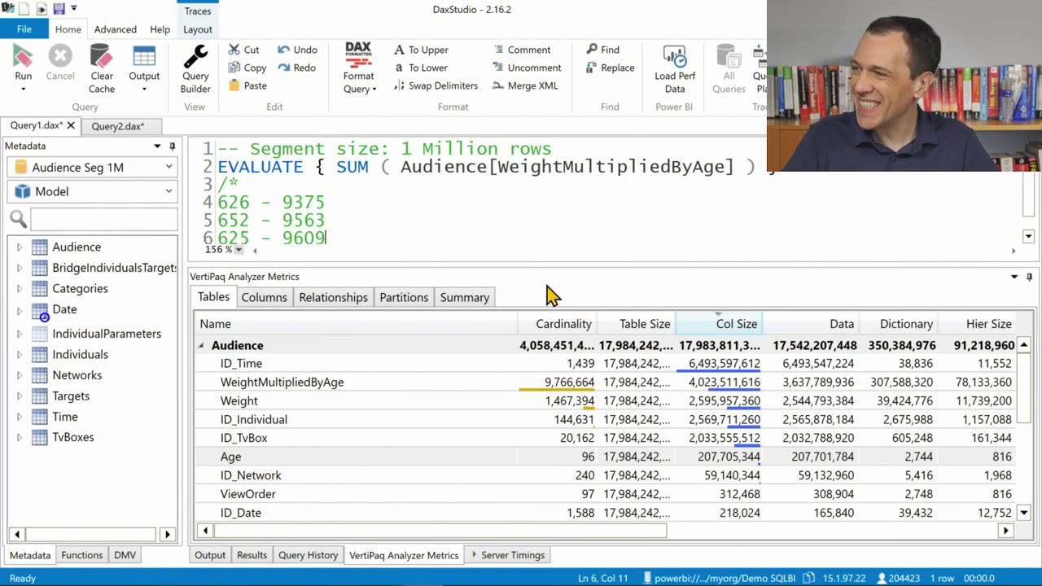
- Switch to DAX Studio and compare the cardinality and data size of the Audience columns WeightMultipliedByAge and Age
{"action": "left_click", "coordinate": [409, 383]}
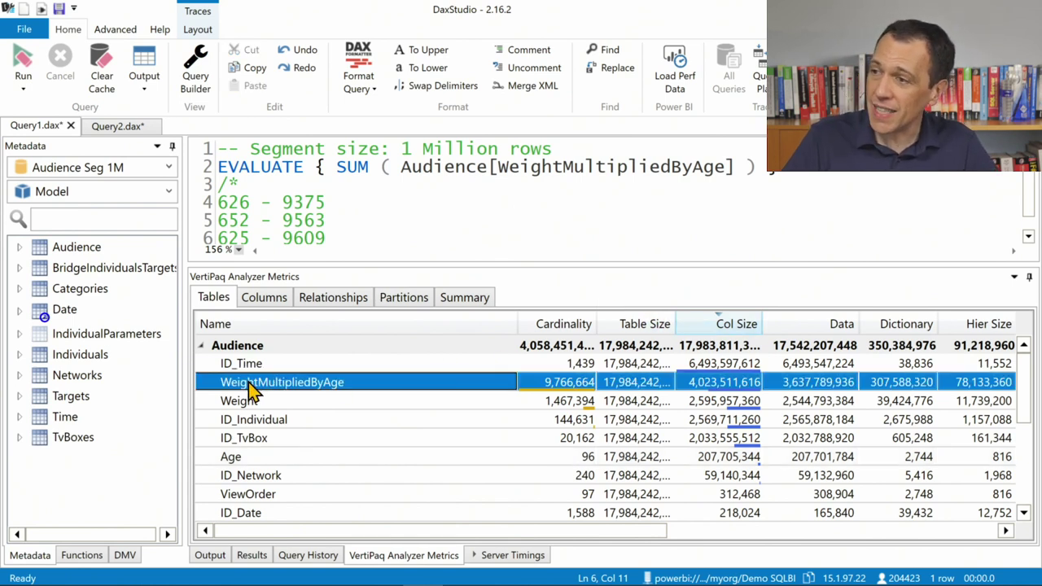
{"action": "left_click", "coordinate": [825, 386]}
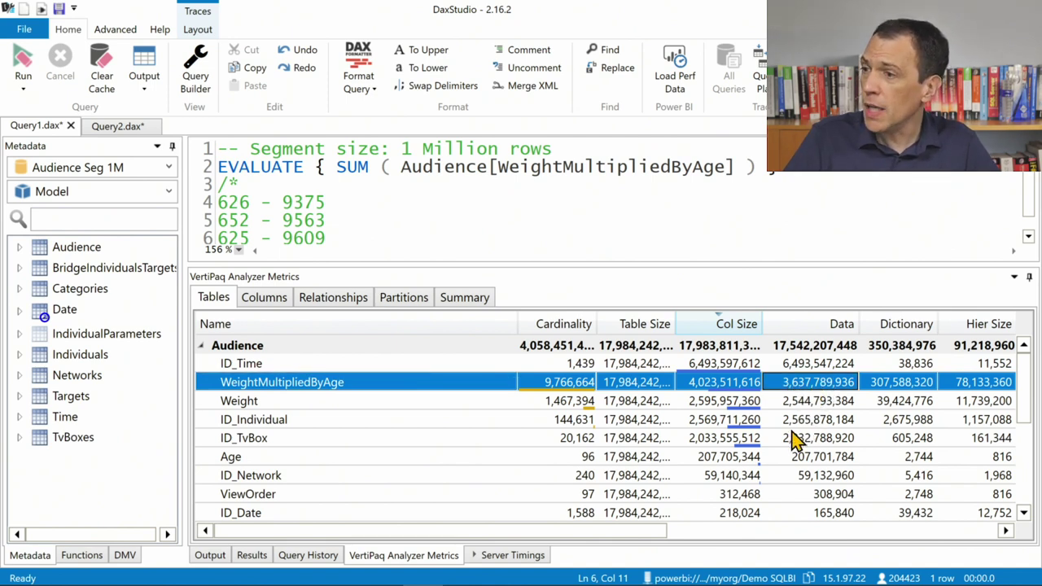
{"action": "left_click", "coordinate": [363, 457]}
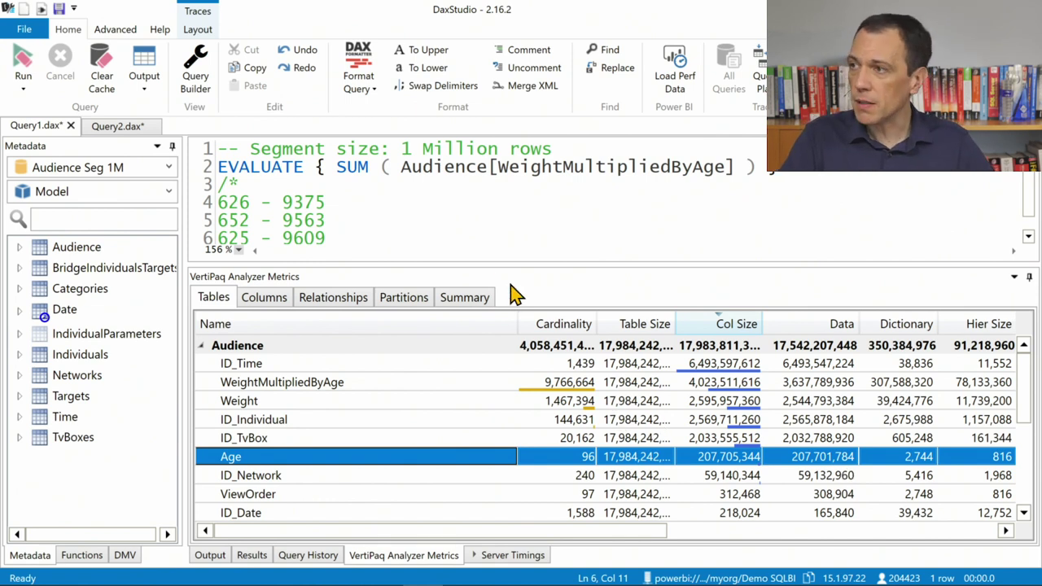
- Change the summed column in the 1 Million rows query to Audience[Age]
{"action": "left_click", "coordinate": [513, 217]}
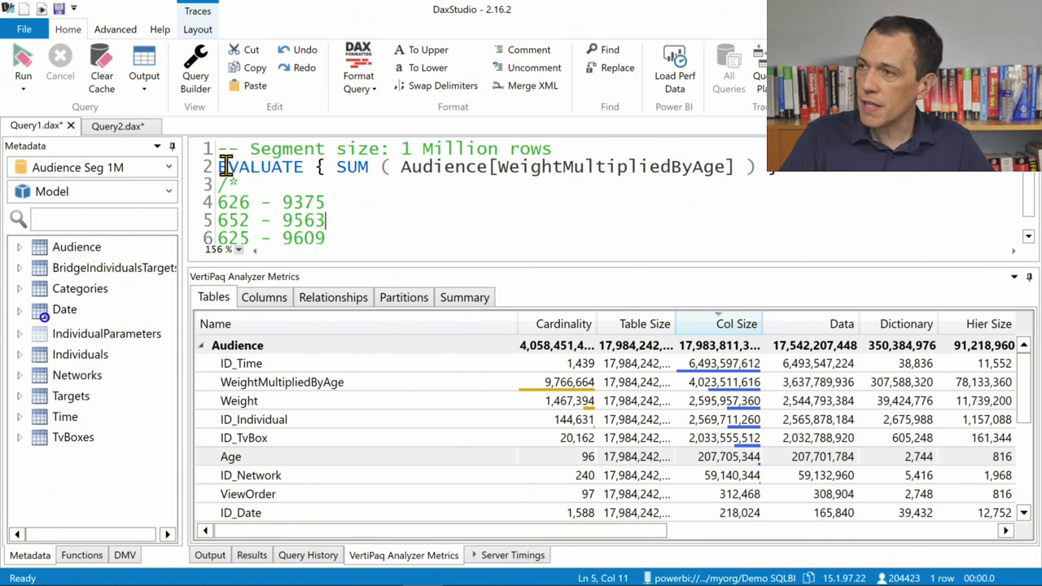
{"action": "double_click", "coordinate": [516, 171]}
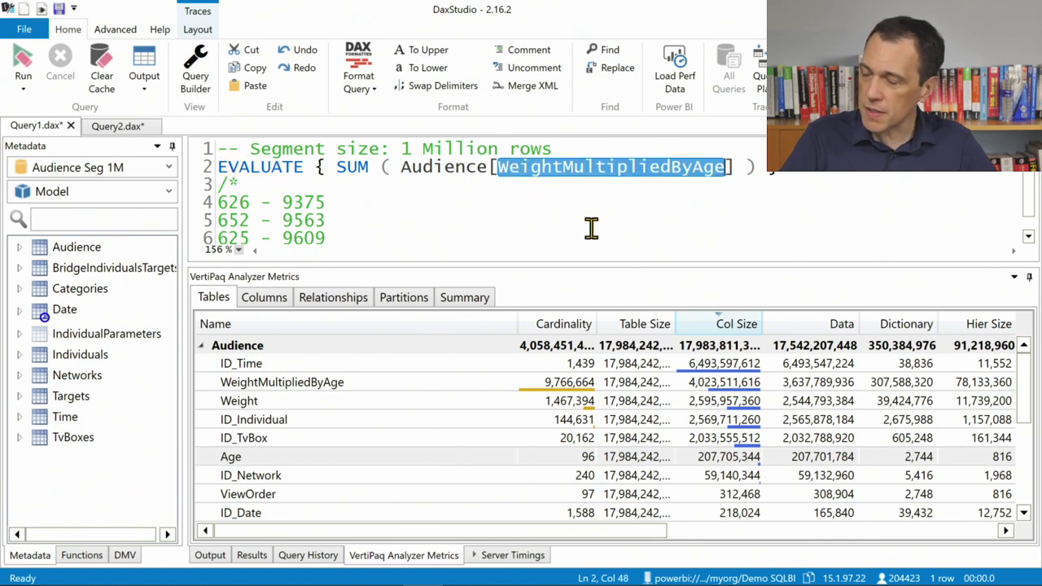
{"action": "type", "text": "Age"}
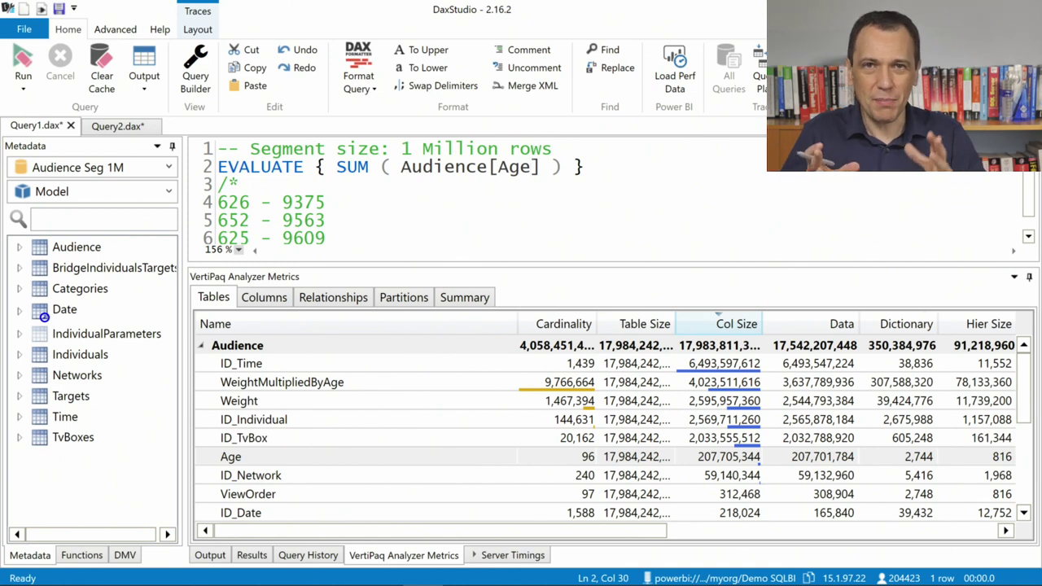
{"action": "left_click", "coordinate": [455, 186]}
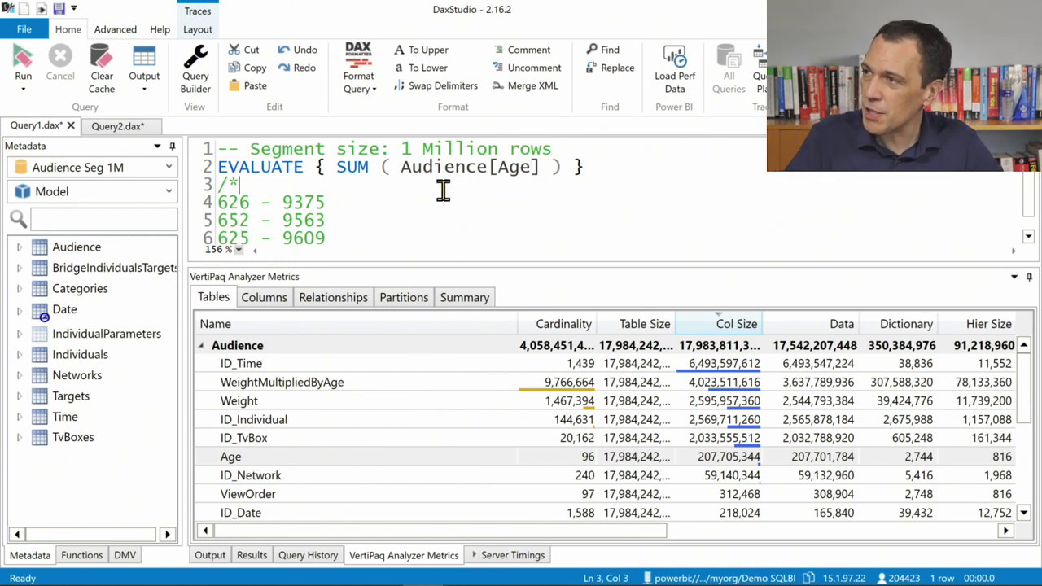
- Run the Audience[Age] query twice and show its server timings
{"action": "left_click", "coordinate": [25, 65]}
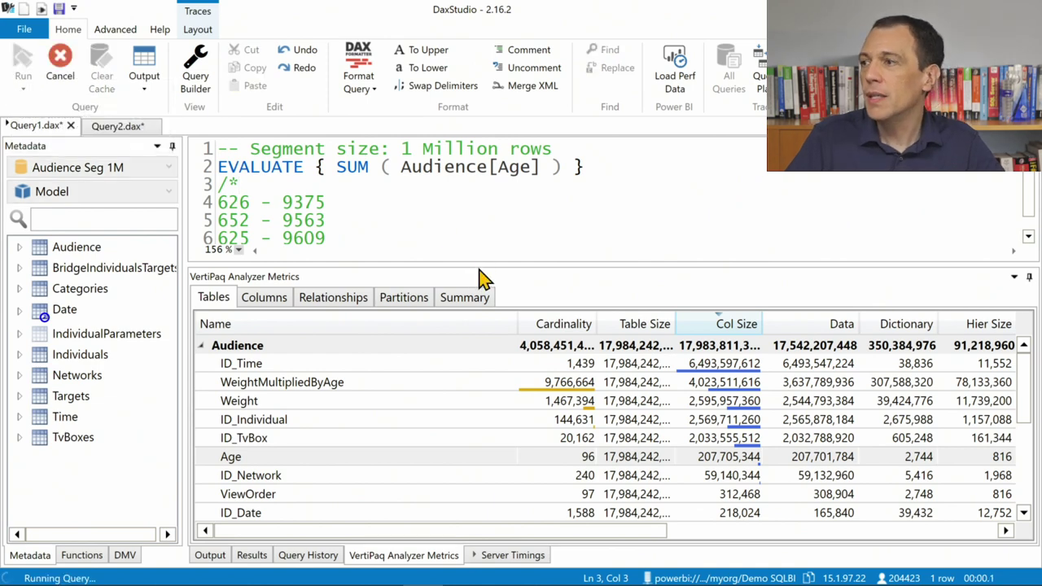
{"action": "left_click", "coordinate": [504, 555]}
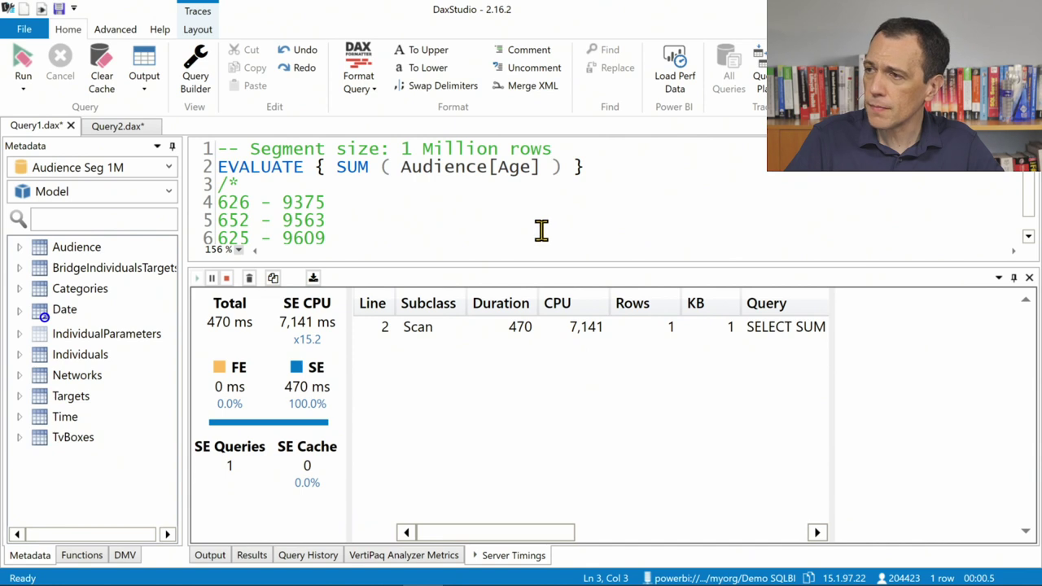
{"action": "left_click", "coordinate": [21, 72]}
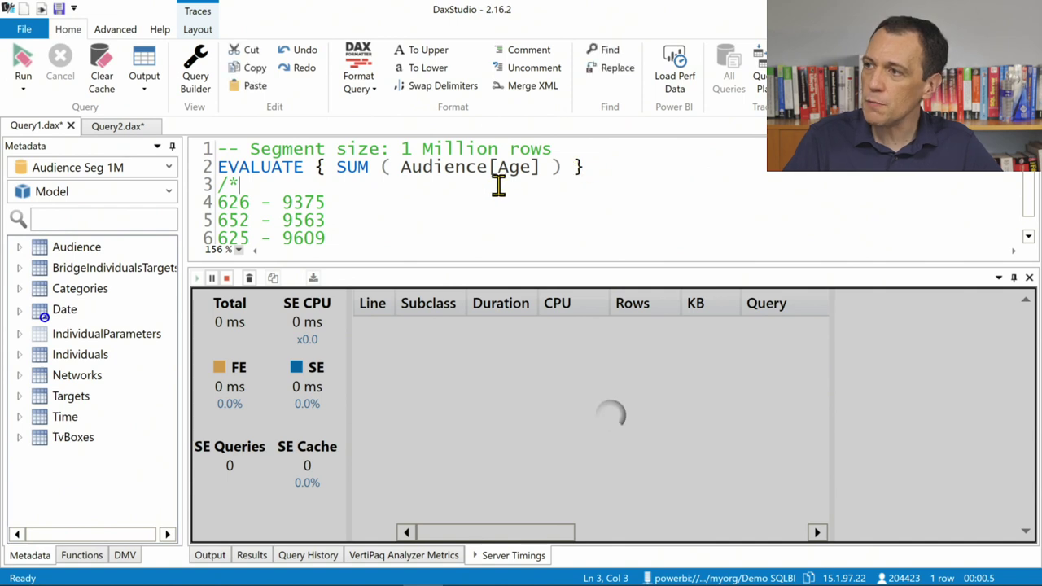
- Label the existing timing notes in the query comment with the heading "WeightMultipliedByAge"
{"action": "key", "text": "Return"}
{"action": "type", "text": "Wei"}
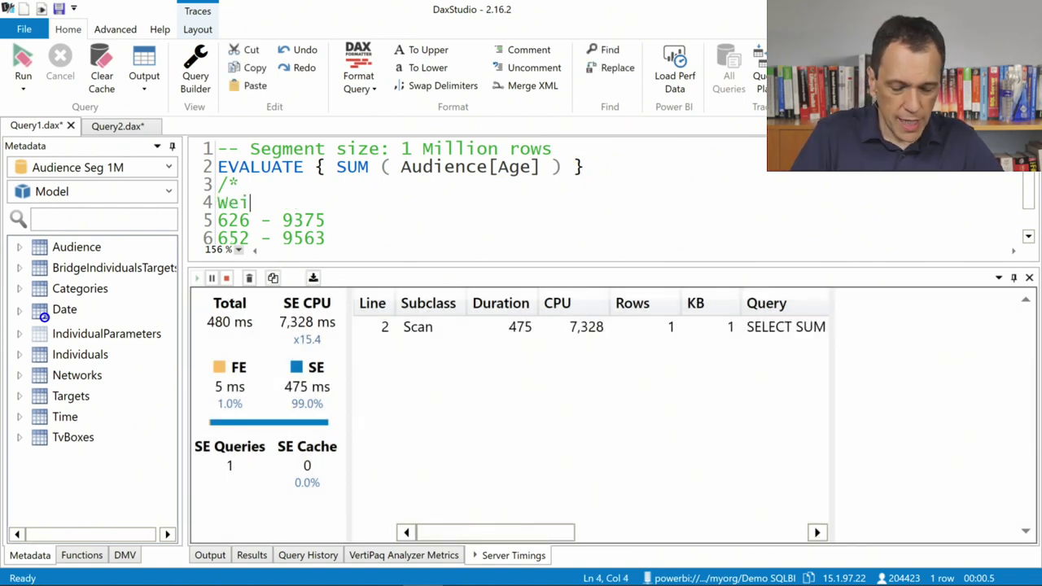
{"action": "type", "text": "ghtMultipl"}
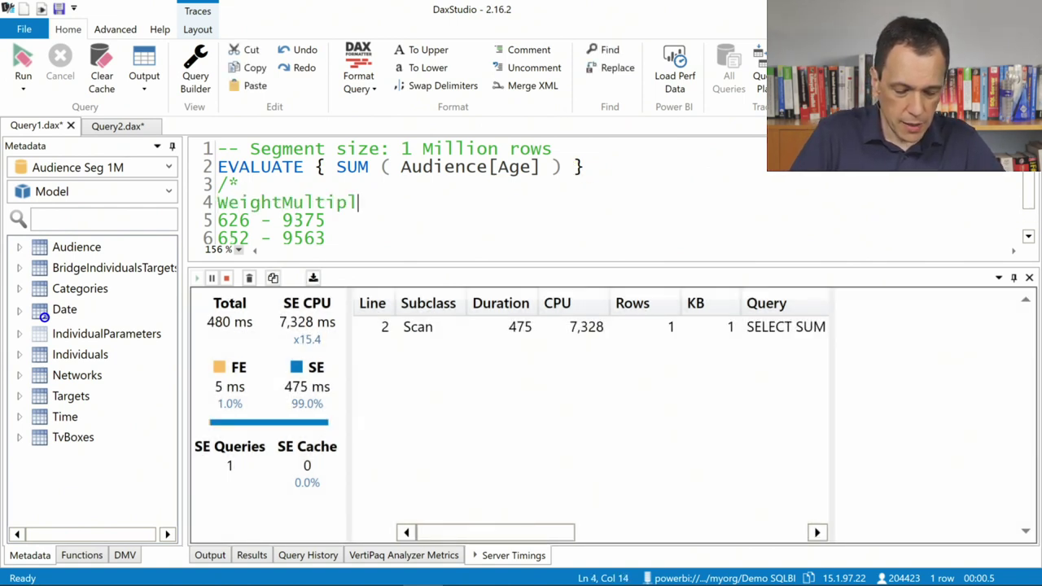
{"action": "type", "text": "iedByAge"}
- Add an "Age" heading with blank lines beneath it above the WeightMultipliedByAge notes in the comment
{"action": "key", "text": "Up"}
{"action": "key", "text": "Return"}
{"action": "key", "text": "Return"}
{"action": "key", "text": "Return"}
{"action": "key", "text": "Up"}
{"action": "key", "text": "Up"}
{"action": "type", "text": "Age"}
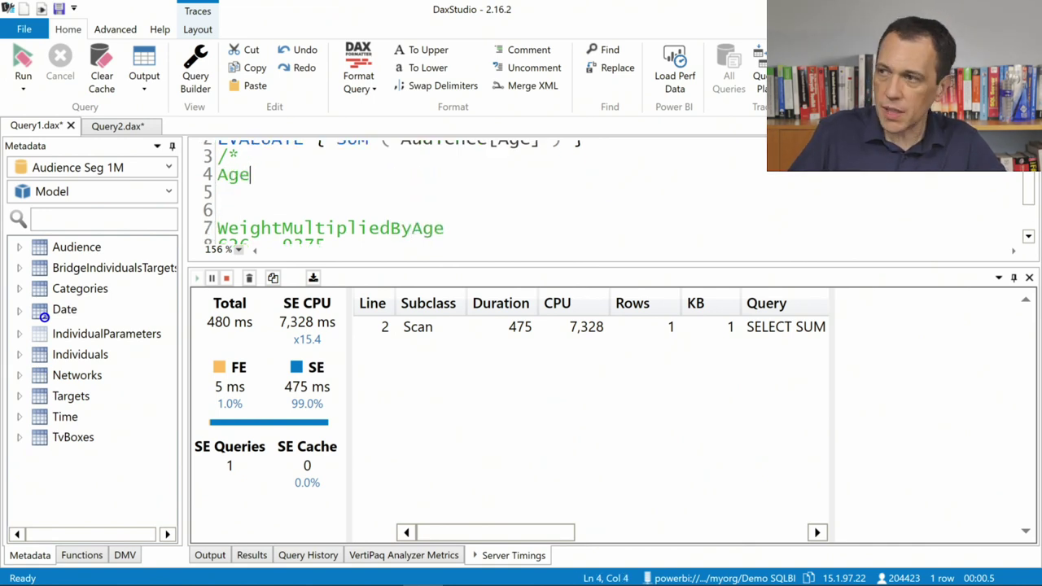
{"action": "key", "text": "Return"}
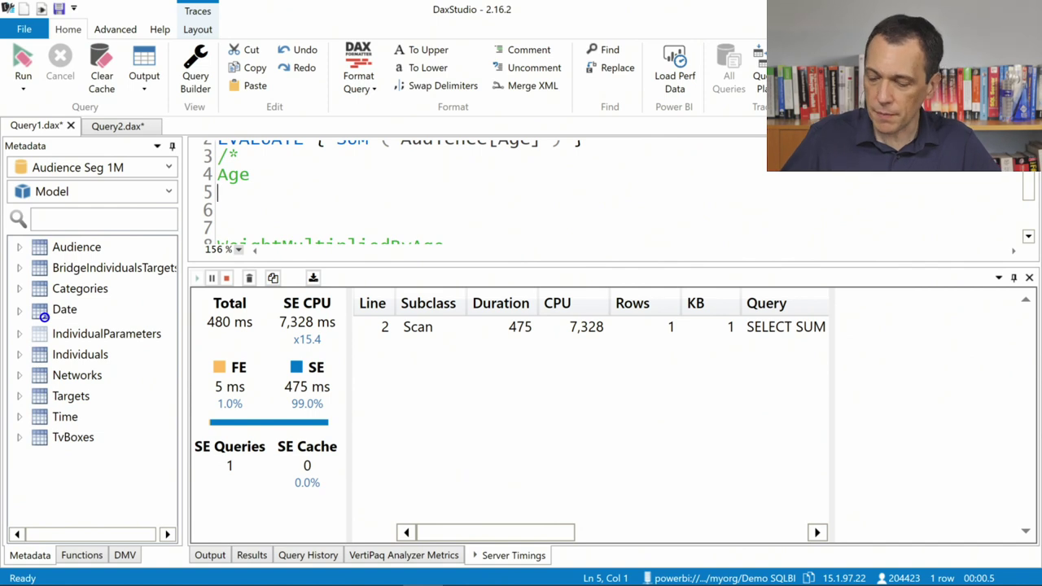
- Note 475 - 7328 under the Age heading in the comment, rerun the query and note 482 - 7328 below it
{"action": "type", "text": "475 "}
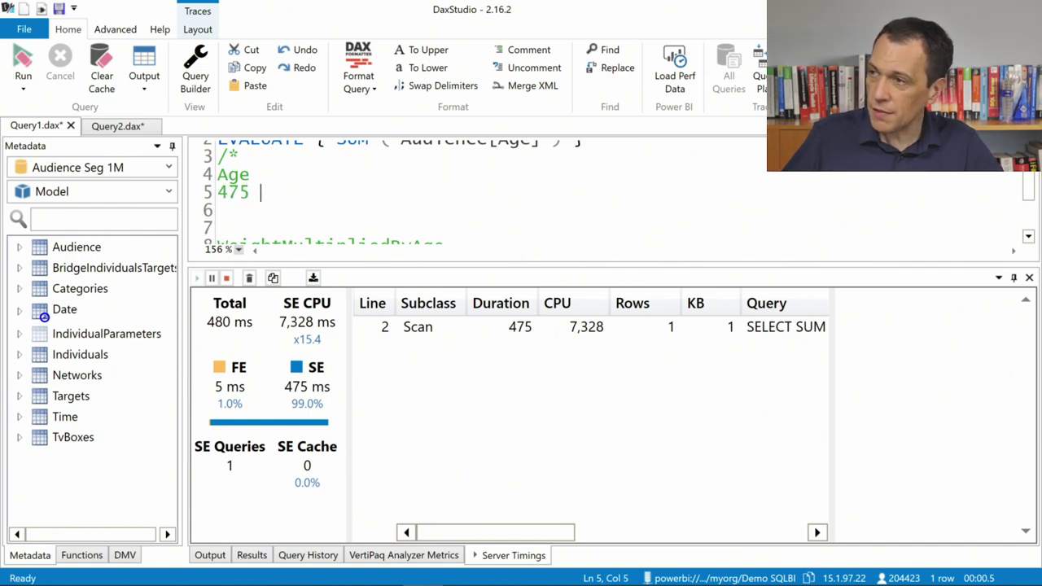
{"action": "type", "text": "- 7328"}
{"action": "key", "text": "Return"}
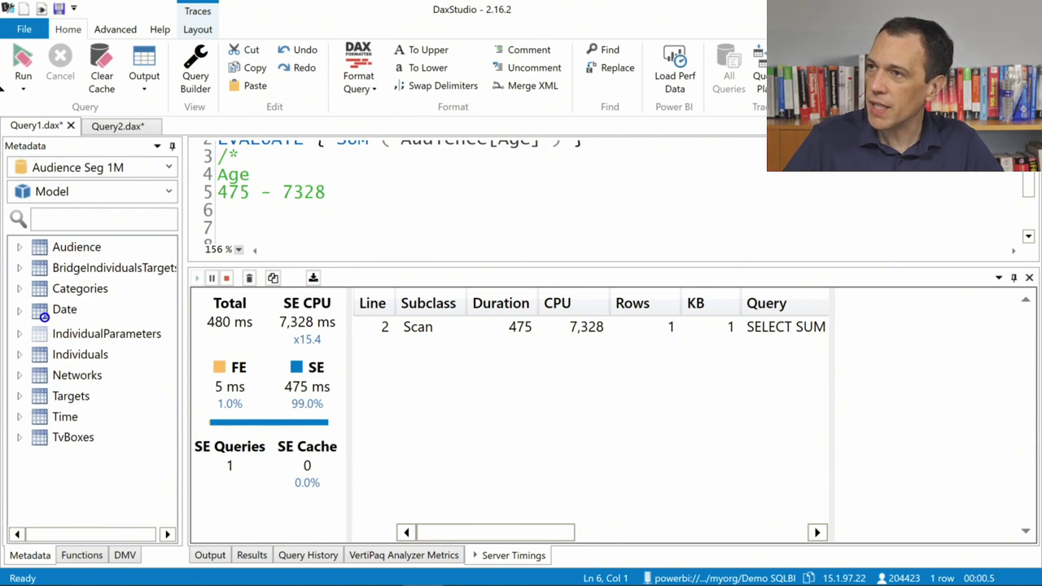
{"action": "left_click", "coordinate": [22, 75]}
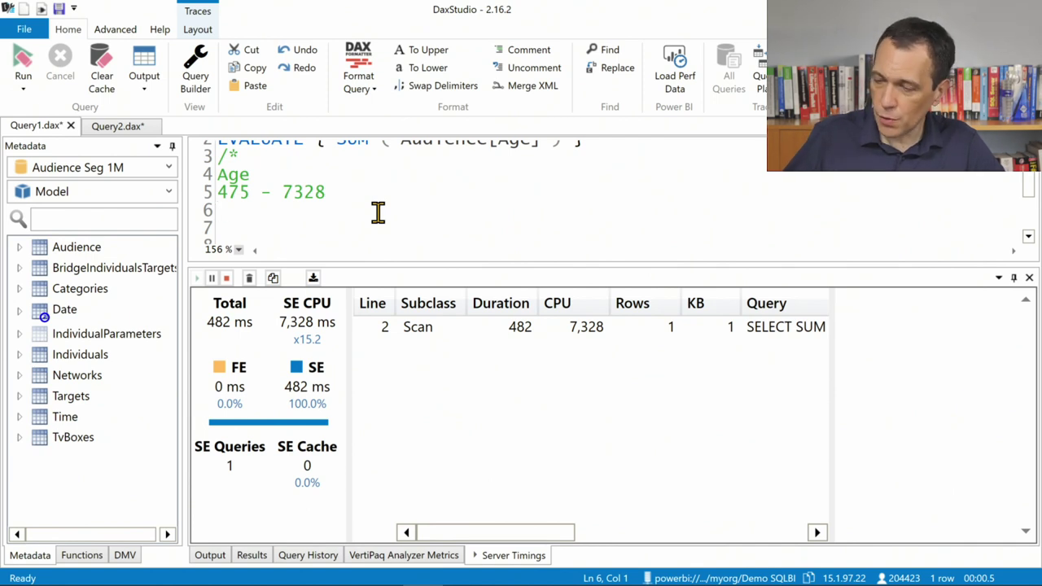
{"action": "type", "text": "482 - "}
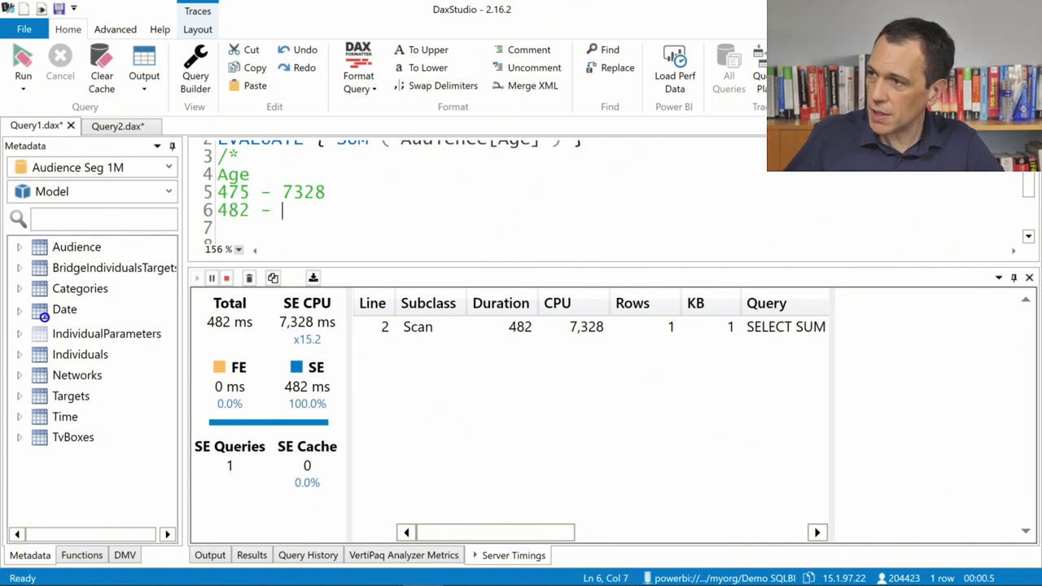
{"action": "type", "text": "7328"}
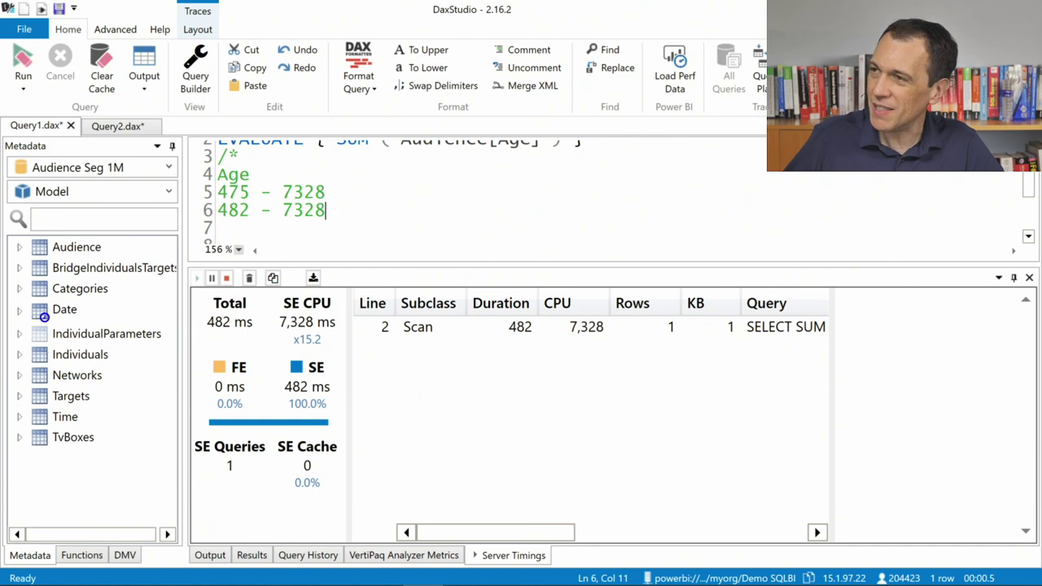
- Rerun the 1 million rows query and add 471 - 6969 as the third Age timing note
{"action": "left_click", "coordinate": [23, 68]}
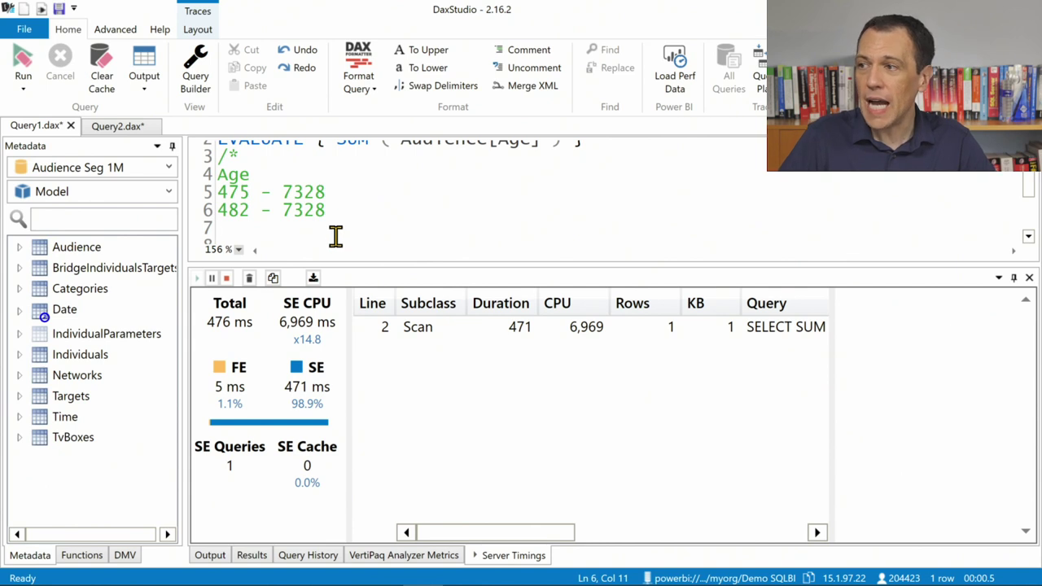
{"action": "left_click", "coordinate": [338, 234]}
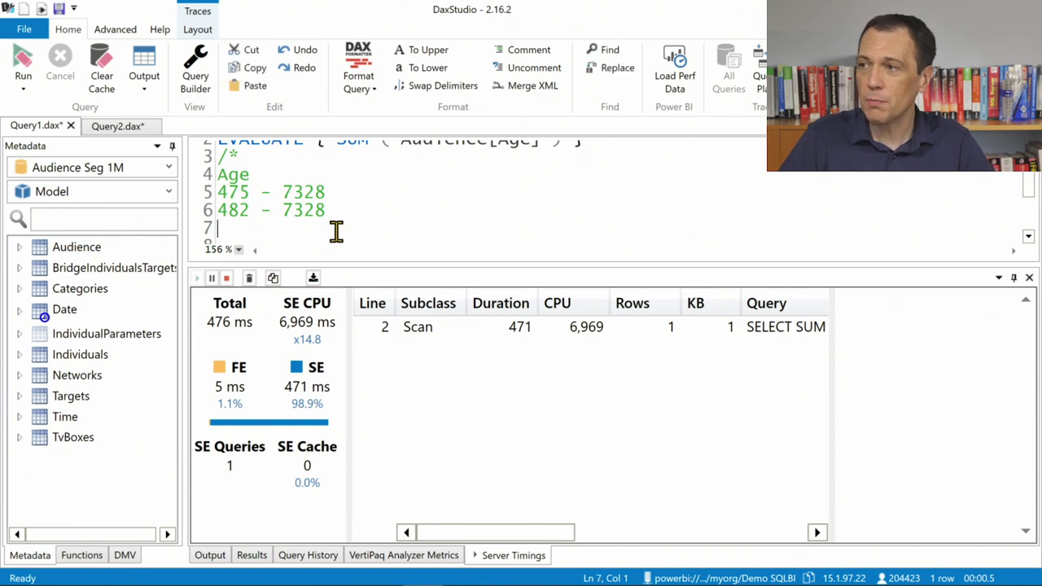
{"action": "type", "text": "471 +"}
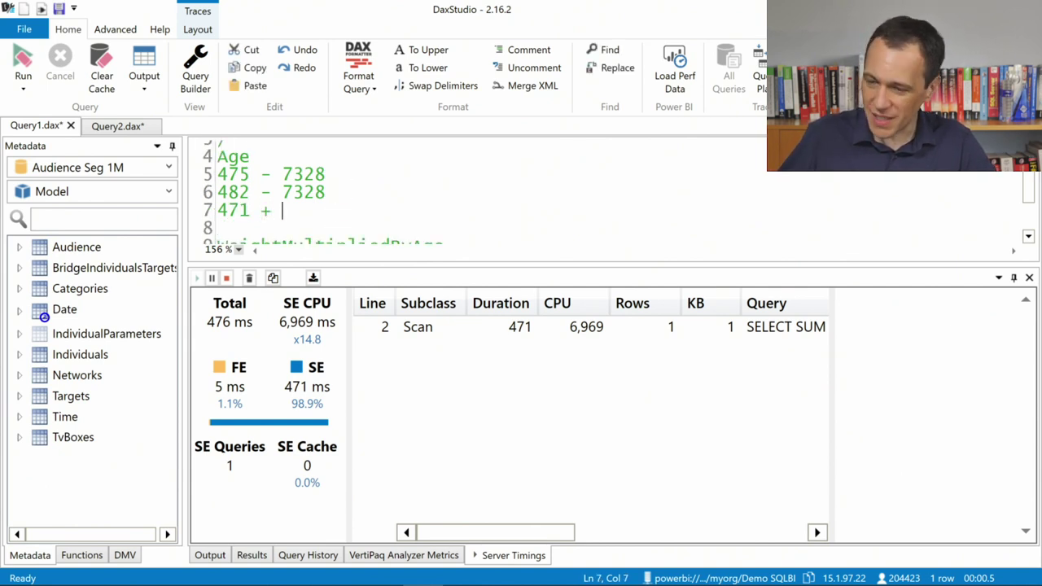
{"action": "type", "text": " 6969"}
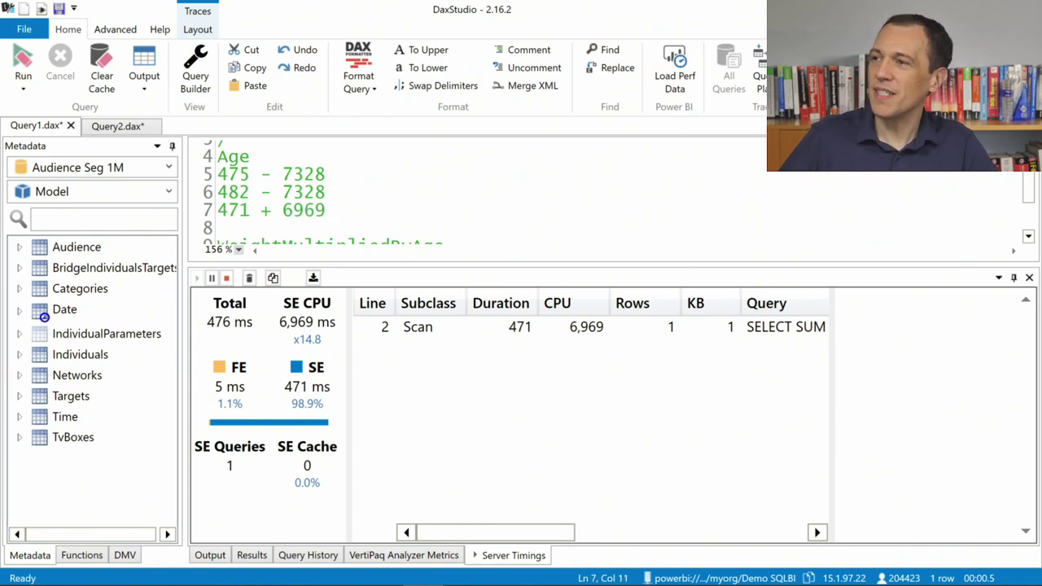
{"action": "left_click", "coordinate": [283, 210]}
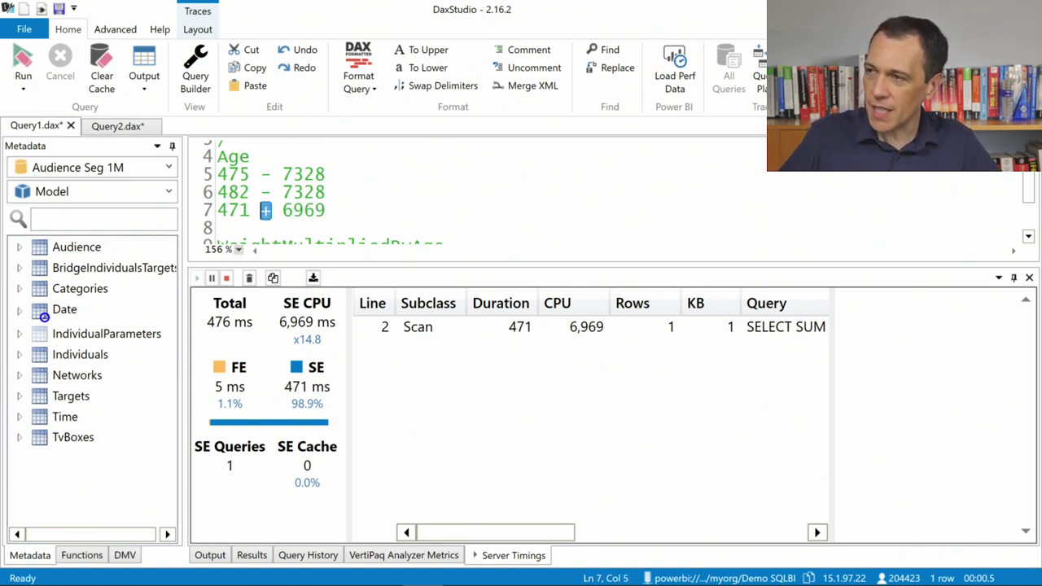
{"action": "left_click", "coordinate": [341, 209]}
{"action": "left_click_drag", "start_coordinate": [341, 209], "coordinate": [220, 211]}
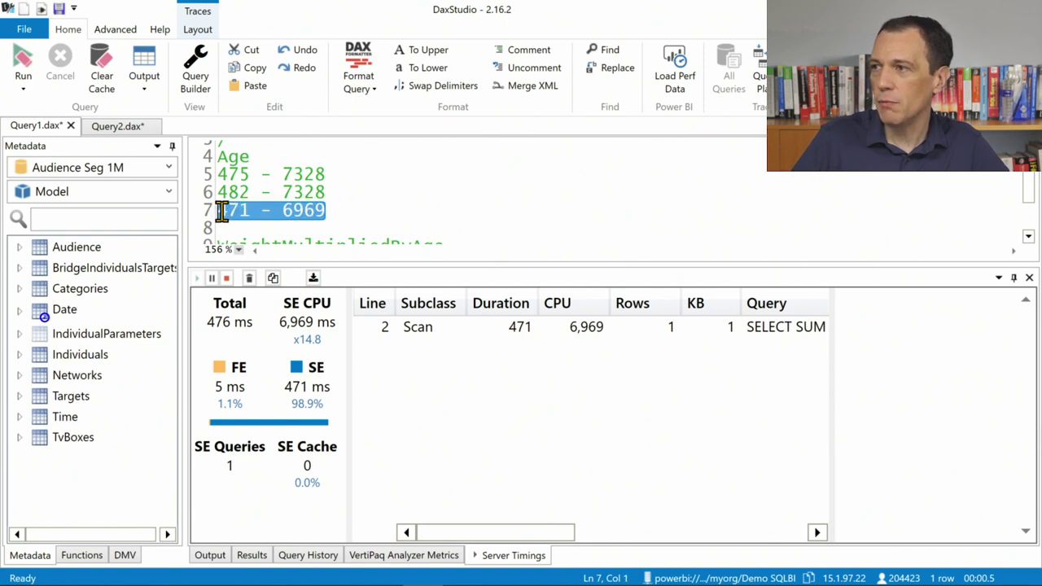
{"action": "scroll", "coordinate": [321, 195], "scroll_direction": "up", "scroll_amount": 1}
{"action": "scroll", "coordinate": [324, 207], "scroll_direction": "down", "scroll_amount": 1}
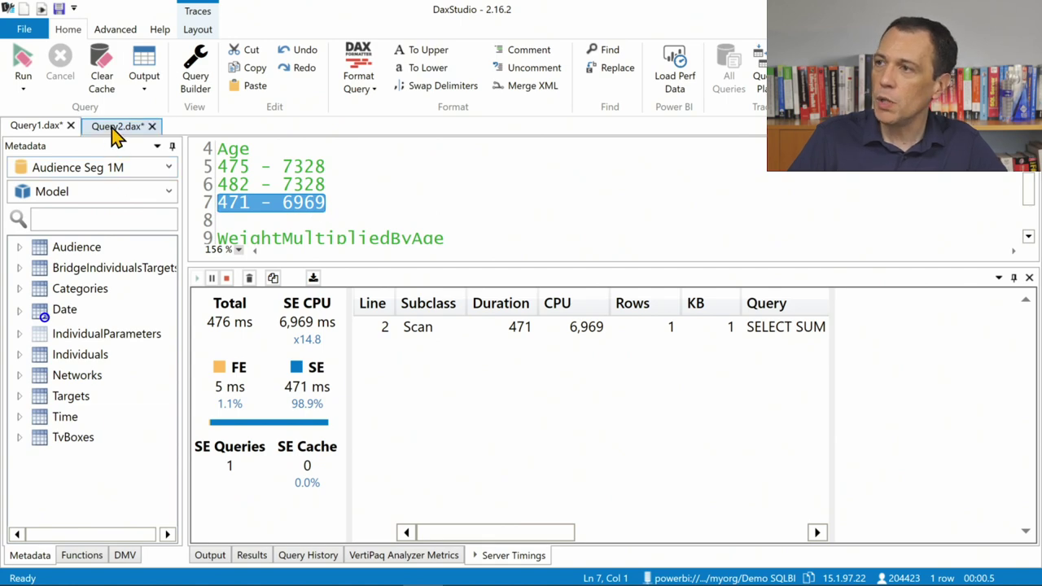
- In the 8 million rows query, add the heading WeightMultipliedByAge above the timing notes with two blank lines before it
{"action": "key", "text": "ctrl+Tab"}
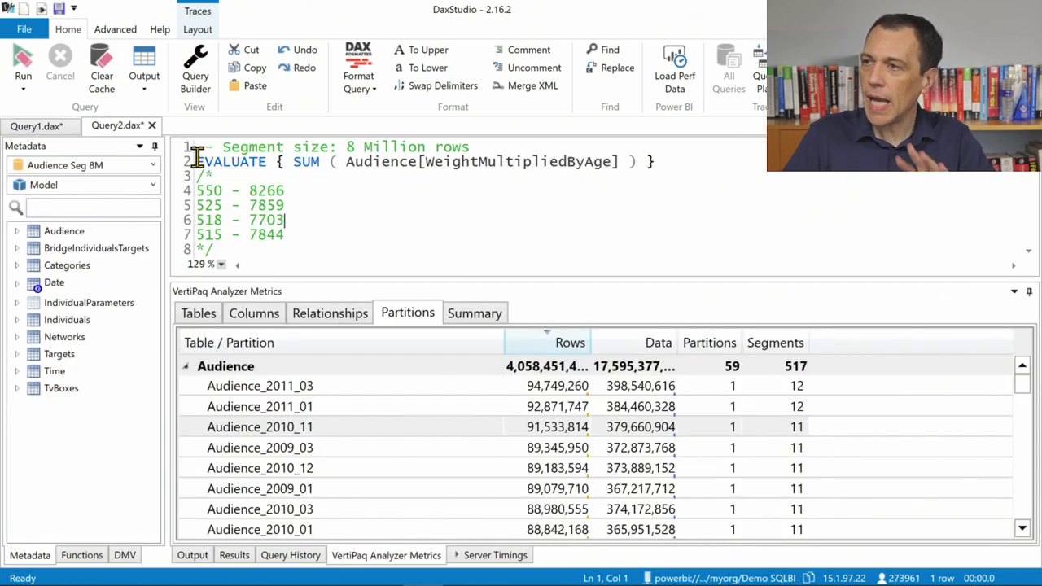
{"action": "left_click", "coordinate": [368, 180]}
{"action": "scroll", "coordinate": [370, 181], "scroll_direction": "up", "scroll_amount": 2, "text": "ctrl"}
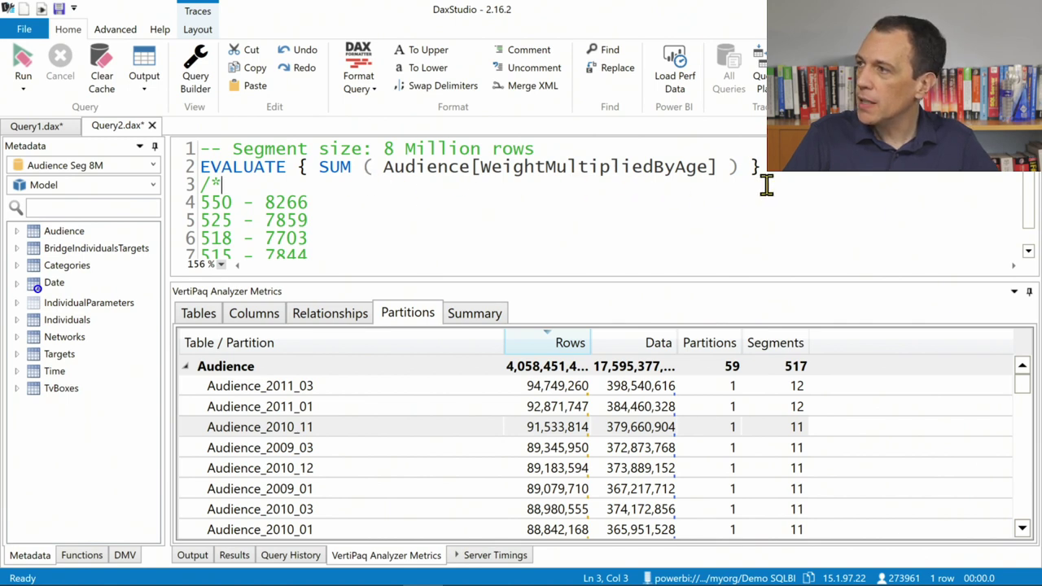
{"action": "key", "text": "Return"}
{"action": "key", "text": "Return"}
{"action": "key", "text": "Return"}
{"action": "type", "text": "We"}
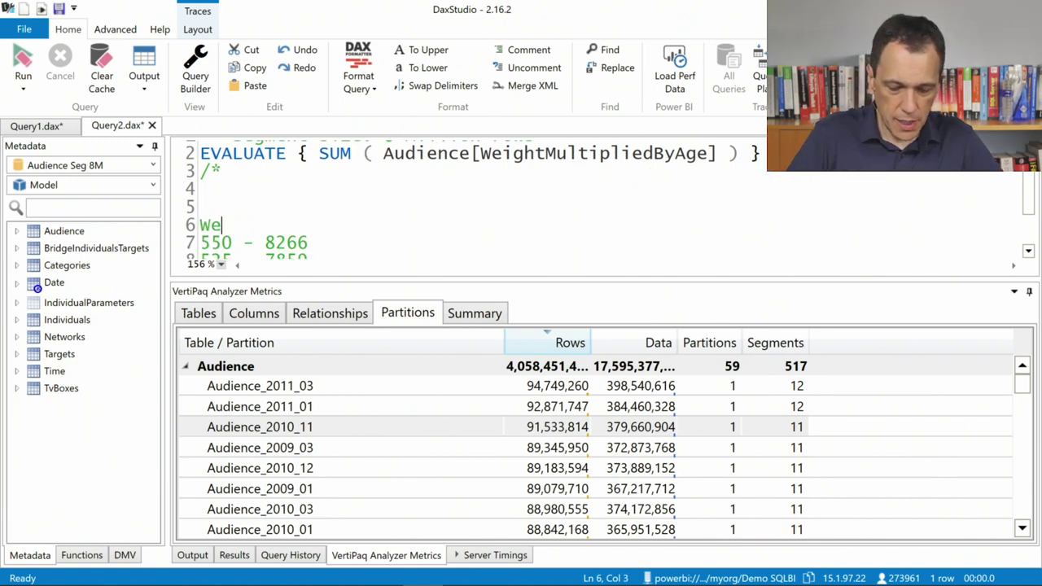
{"action": "type", "text": "ightMultiplie"}
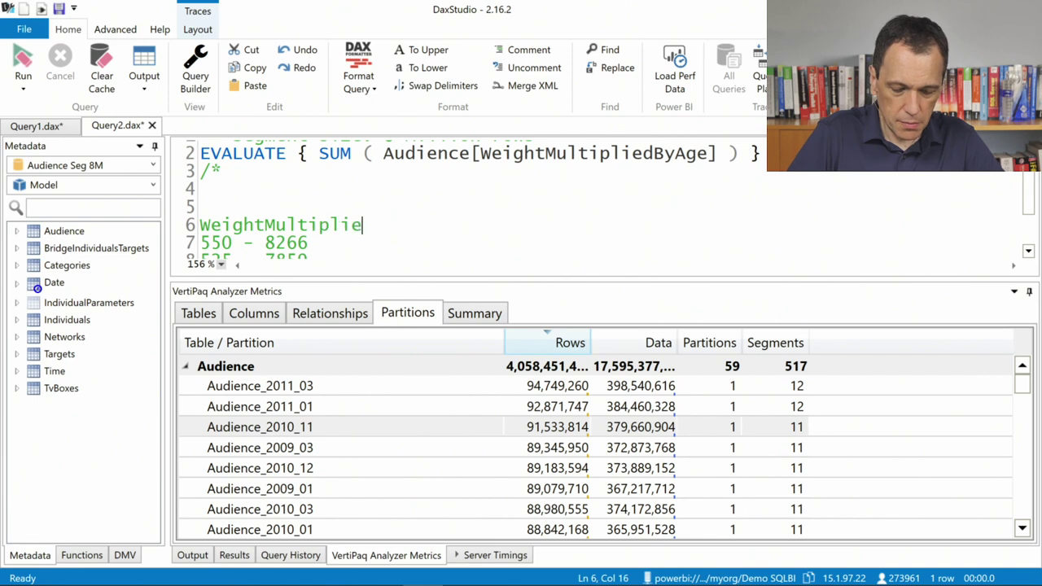
{"action": "type", "text": "dByAge"}
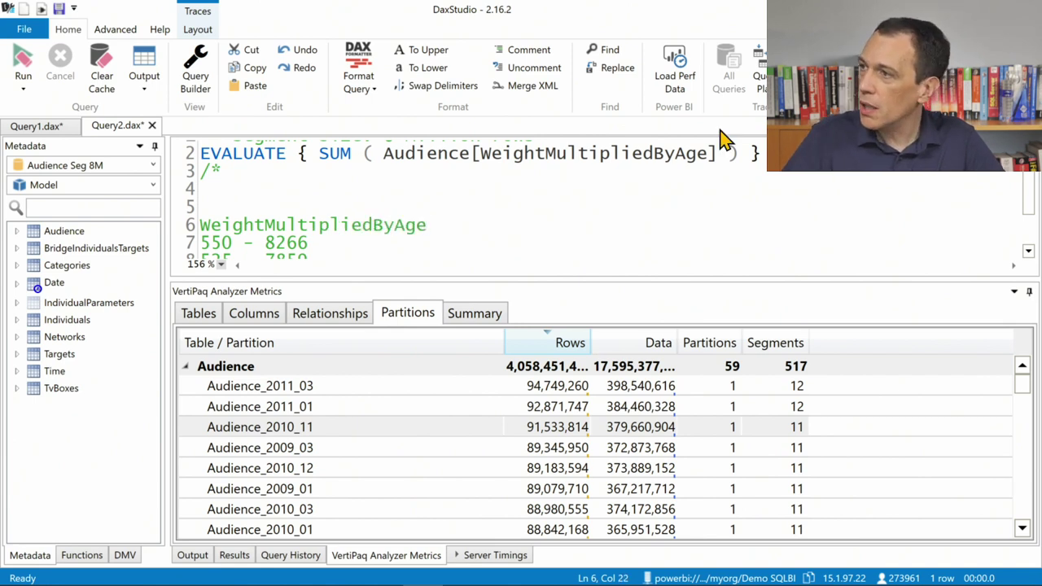
- Change the summed column in the 8 million rows query to Audience[Age]
{"action": "double_click", "coordinate": [612, 153]}
{"action": "type", "text": "Age"}
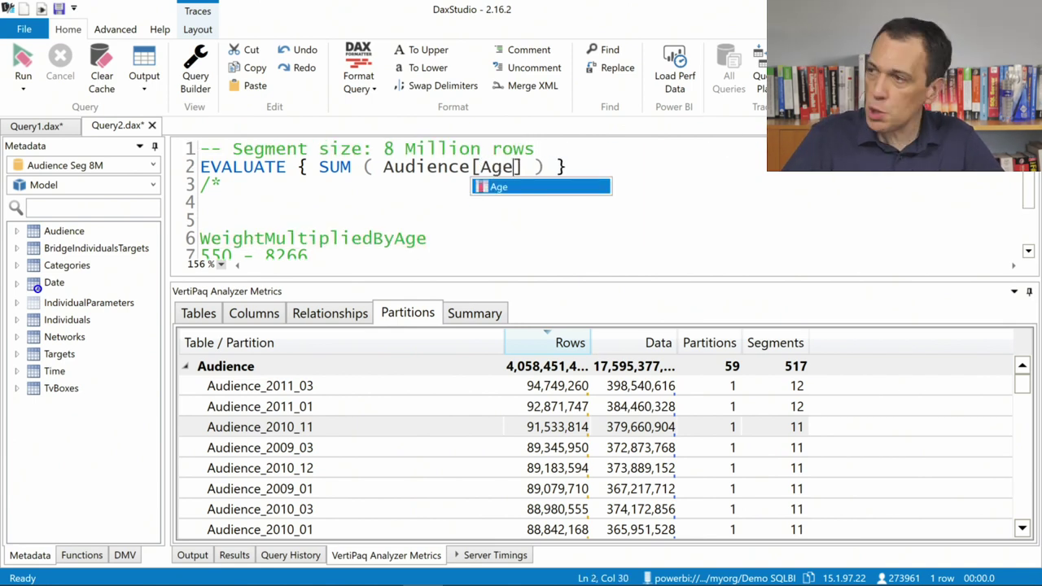
{"action": "left_click", "coordinate": [437, 204]}
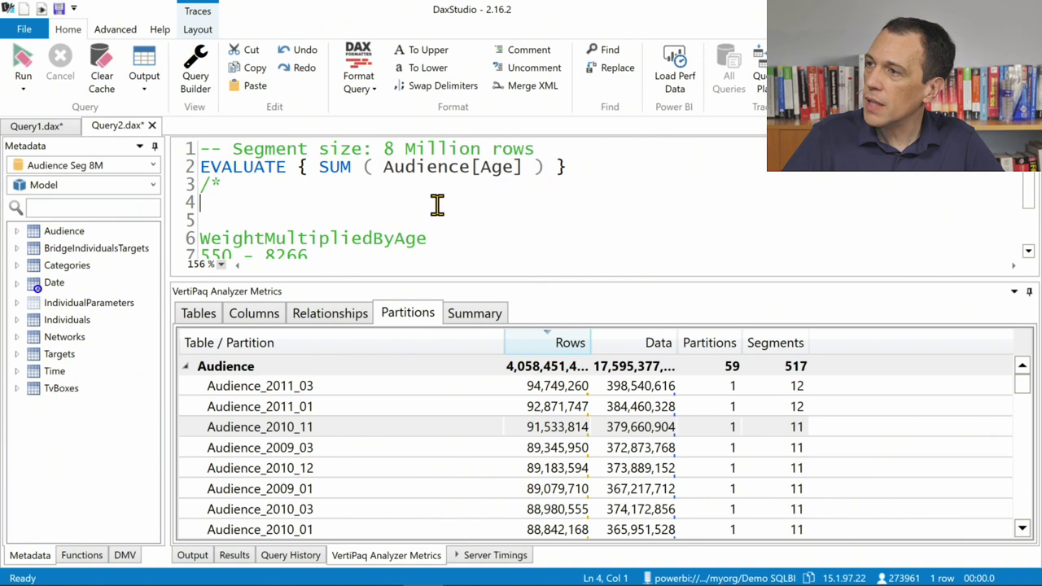
- Run the 8 million rows Age query twice, show its server timings and note 125 - 1781 in the comment
{"action": "left_click", "coordinate": [26, 66]}
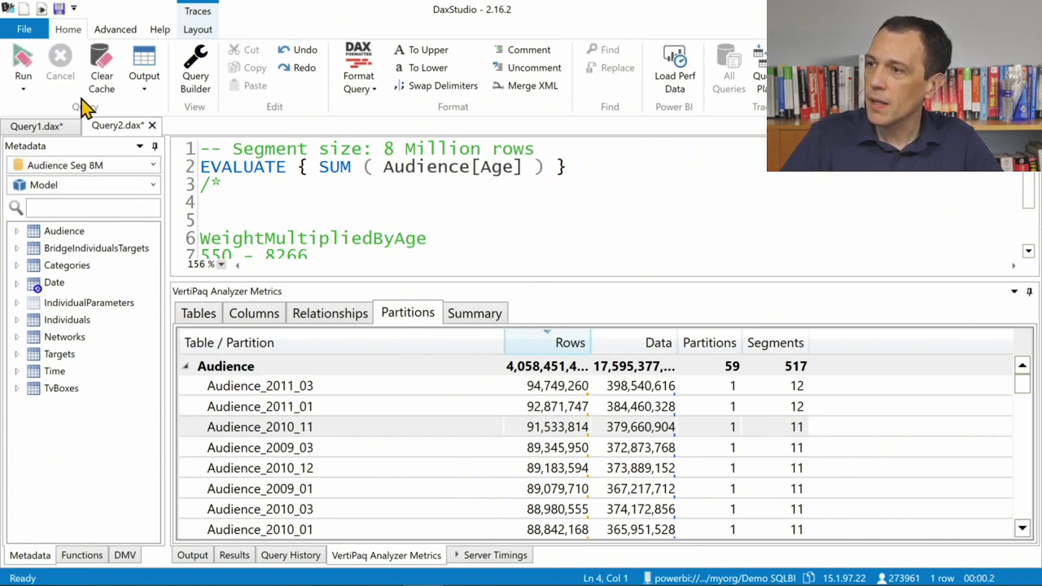
{"action": "left_click", "coordinate": [492, 556]}
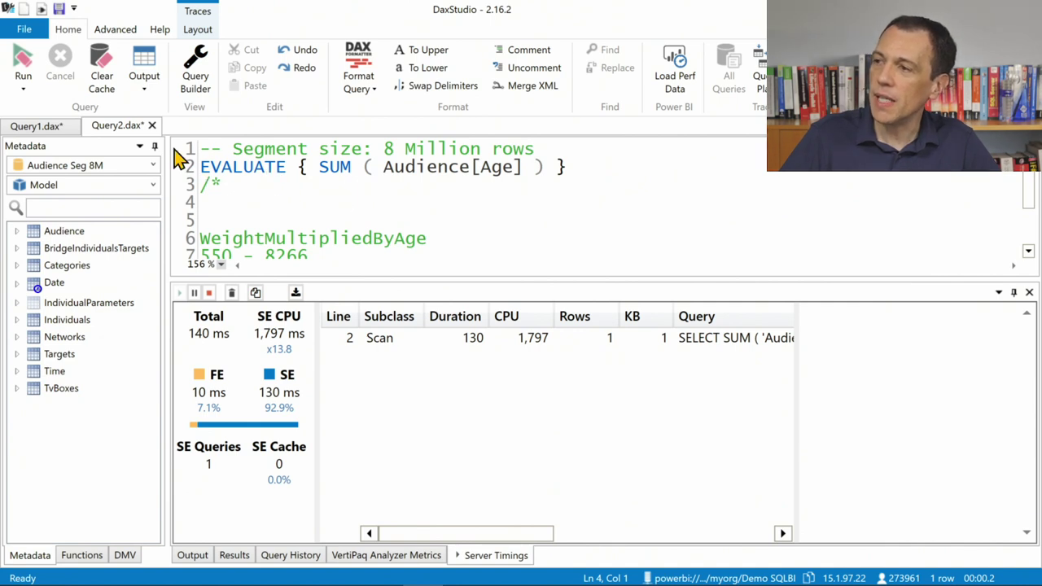
{"action": "left_click", "coordinate": [23, 64]}
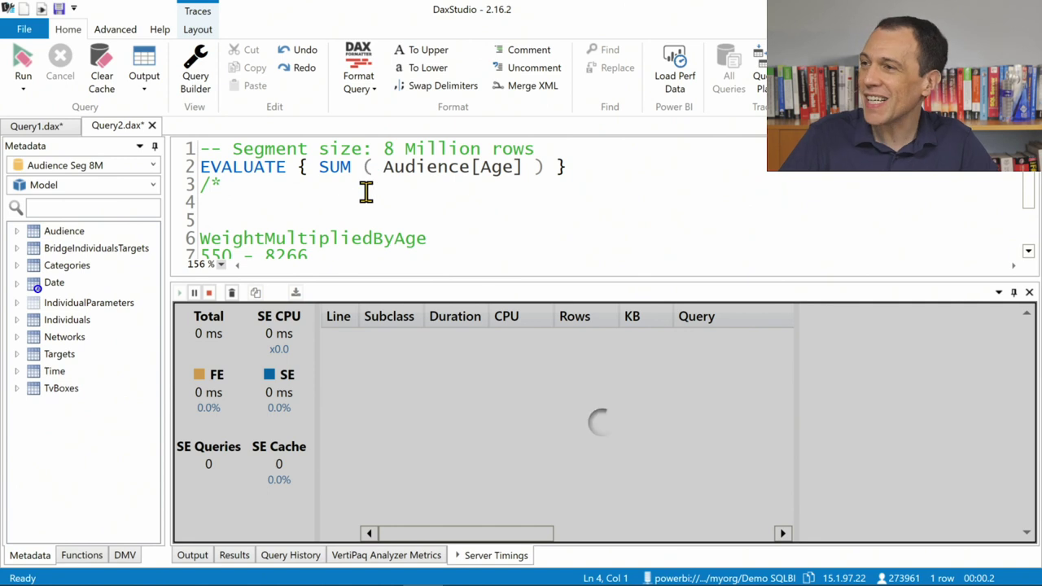
{"action": "type", "text": "125 - 1781"}
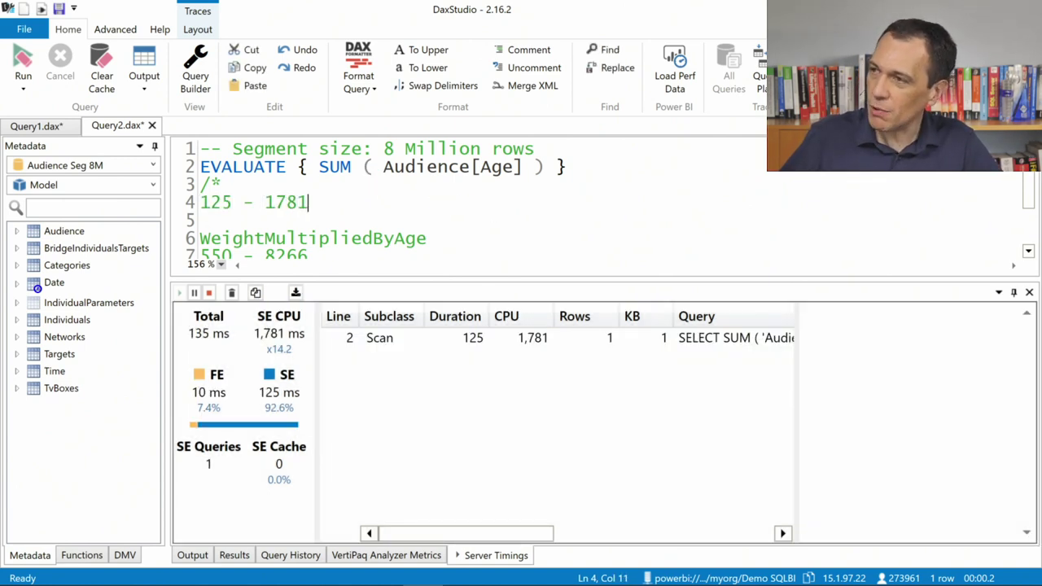
- Rerun the 8 million rows Age query and note 130 - 1859 on the line below
{"action": "left_click", "coordinate": [31, 70]}
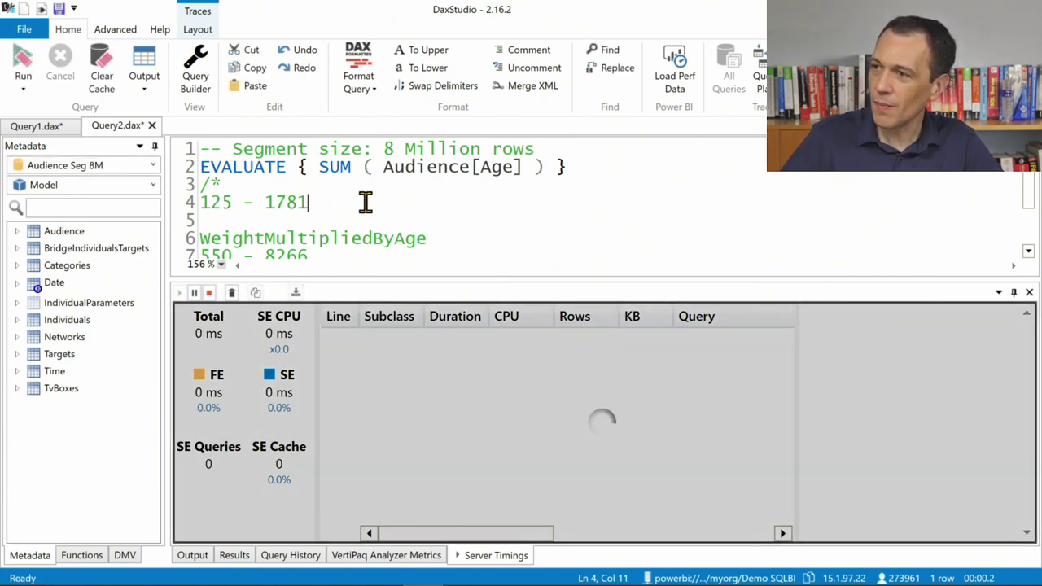
{"action": "key", "text": "Return"}
{"action": "type", "text": "130"}
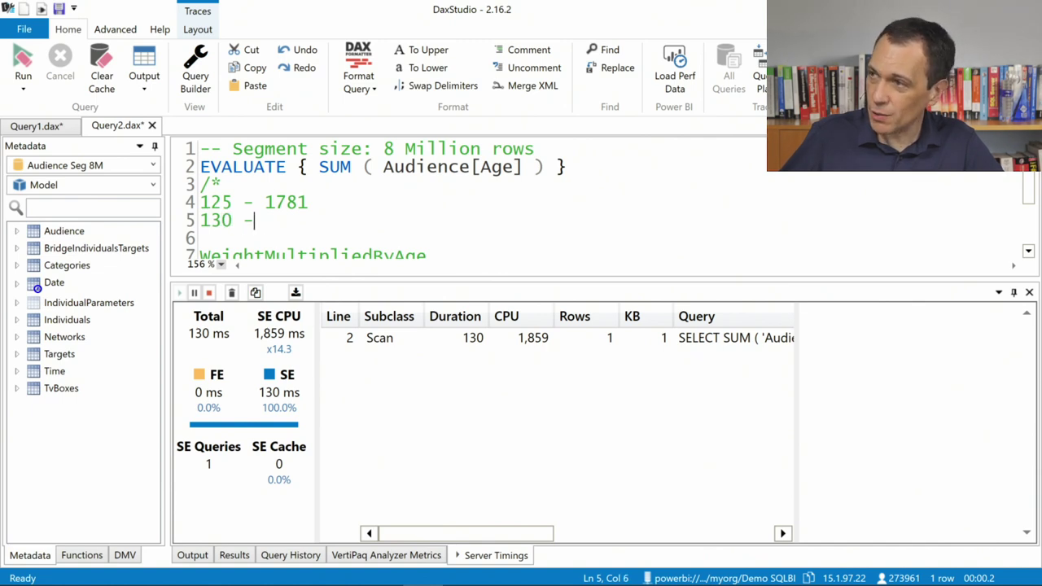
{"action": "type", "text": " - 185"}
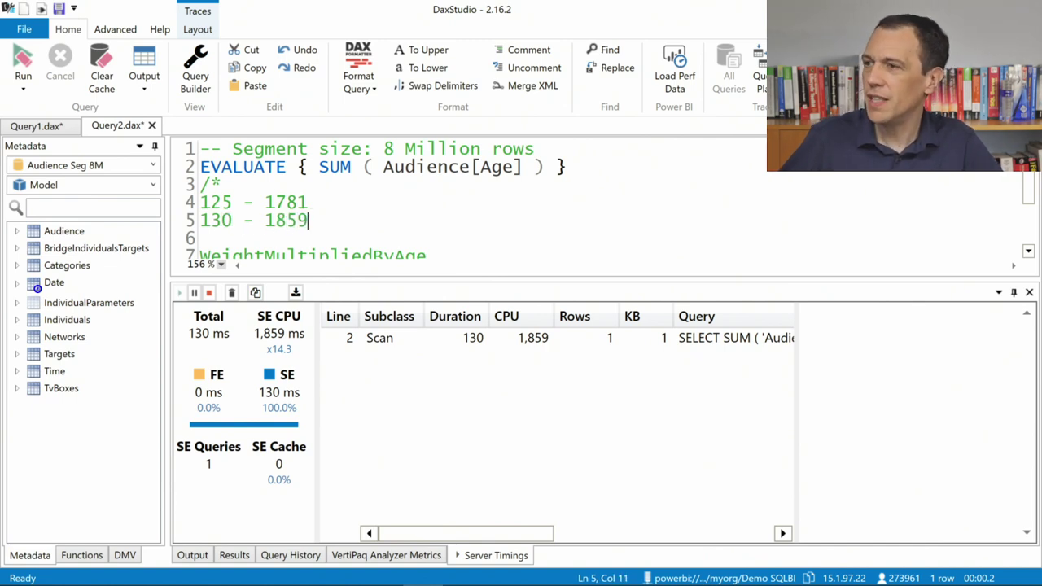
{"action": "type", "text": "9"}
{"action": "key", "text": "Return"}
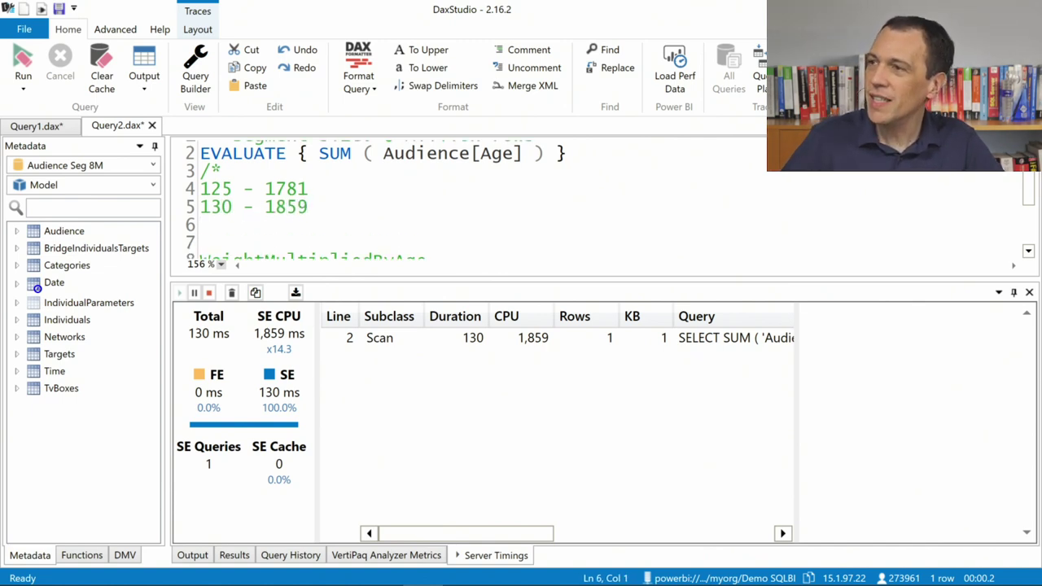
- Run the 8 million rows Age query again, add the note 130 - 1953 and select the 125 - 1781 note
{"action": "left_click", "coordinate": [23, 60]}
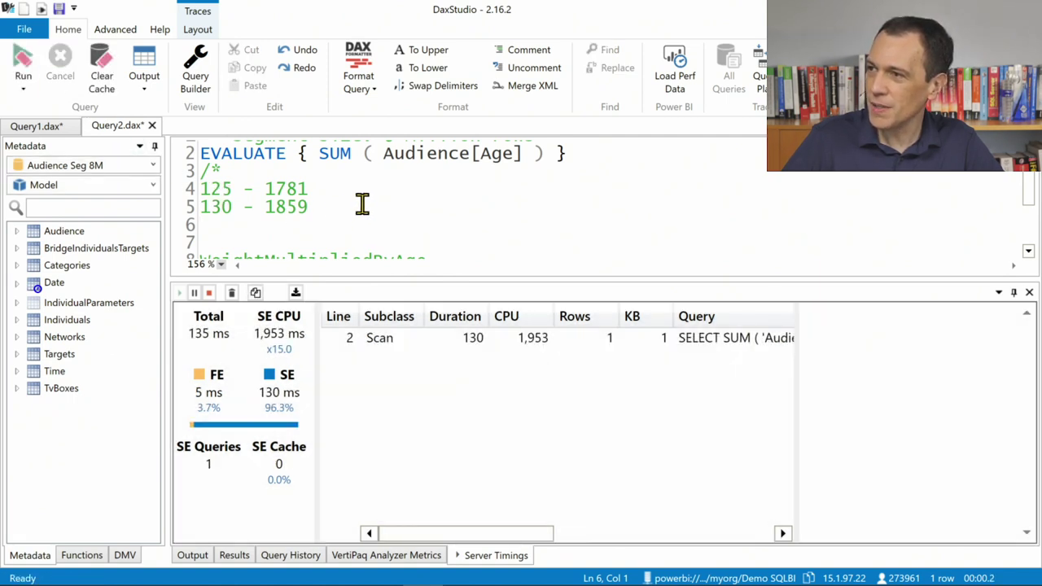
{"action": "left_click", "coordinate": [334, 222]}
{"action": "type", "text": "13"}
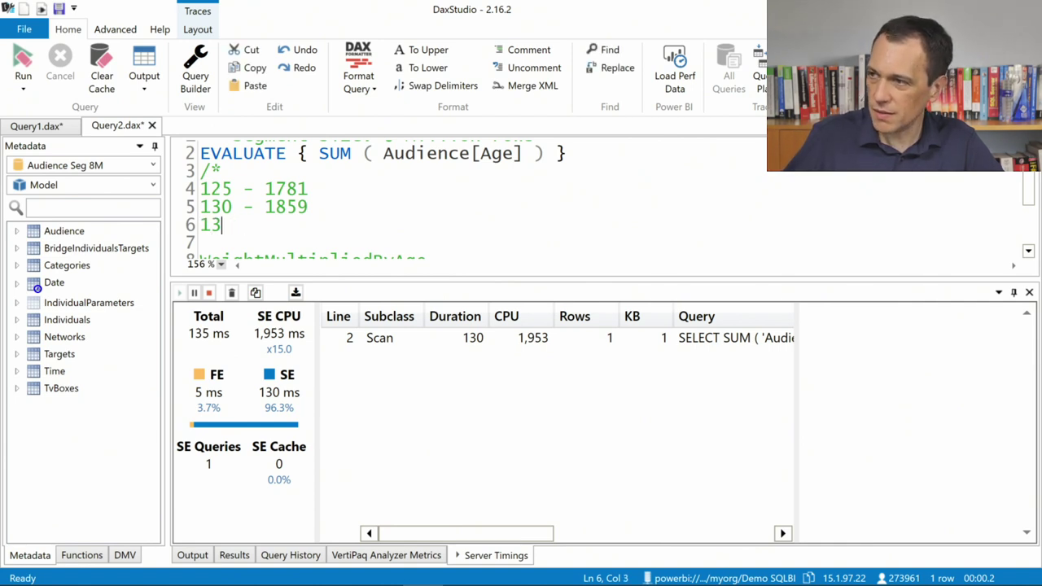
{"action": "type", "text": "0 - 1953"}
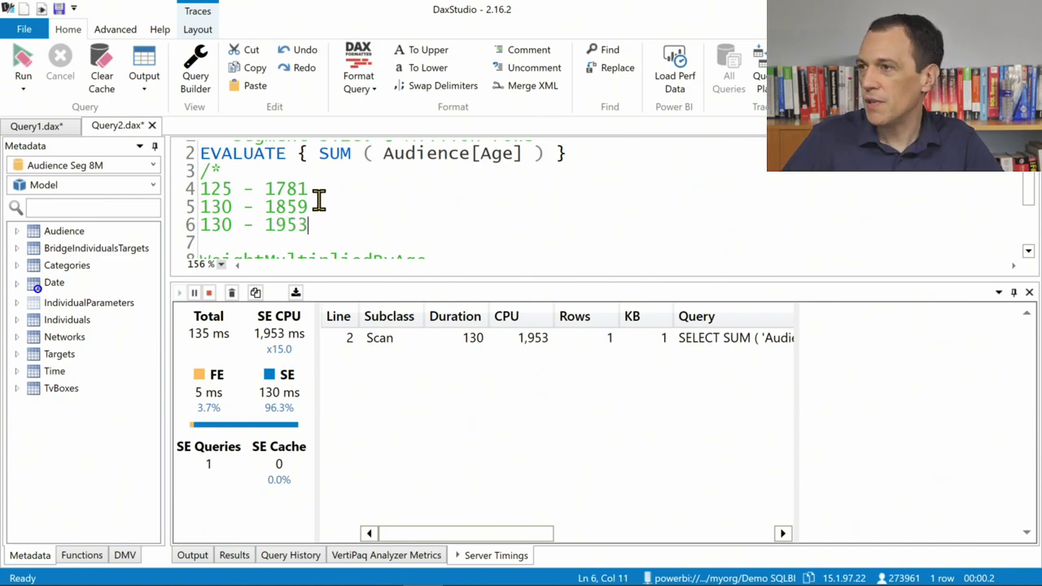
{"action": "left_click_drag", "start_coordinate": [323, 186], "coordinate": [98, 185]}
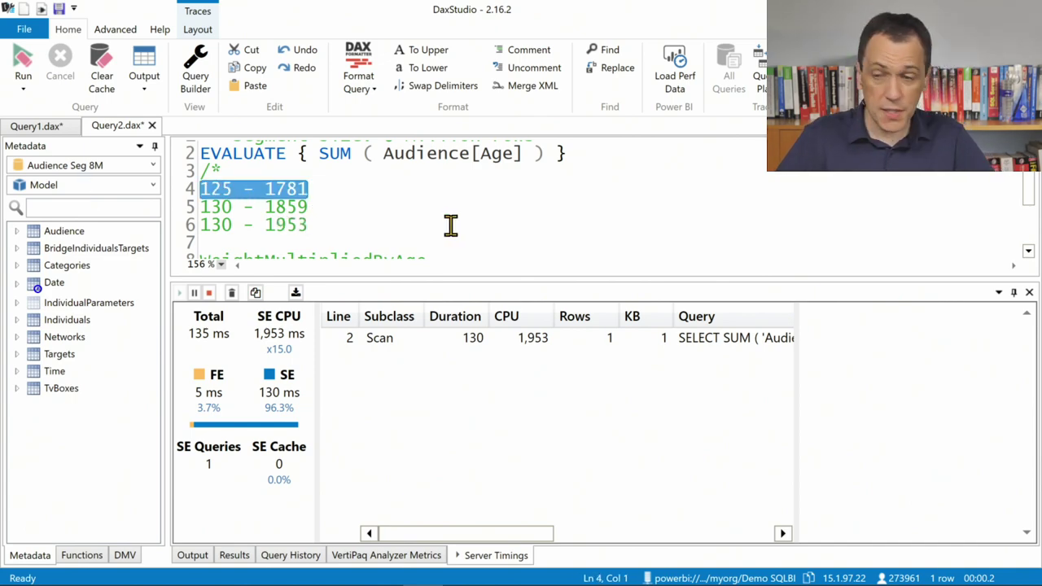
- Switch to the Excel workbook and copy the 1M and 8M row labels from A4:A5 to A7:A8
{"action": "key", "text": "alt+Tab"}
{"action": "left_click_drag", "start_coordinate": [512, 88], "coordinate": [541, 79]}
{"action": "left_click_drag", "start_coordinate": [138, 340], "coordinate": [151, 367]}
{"action": "key", "text": "ctrl+c"}
{"action": "left_click", "coordinate": [115, 411]}
{"action": "key", "text": "ctrl+v"}
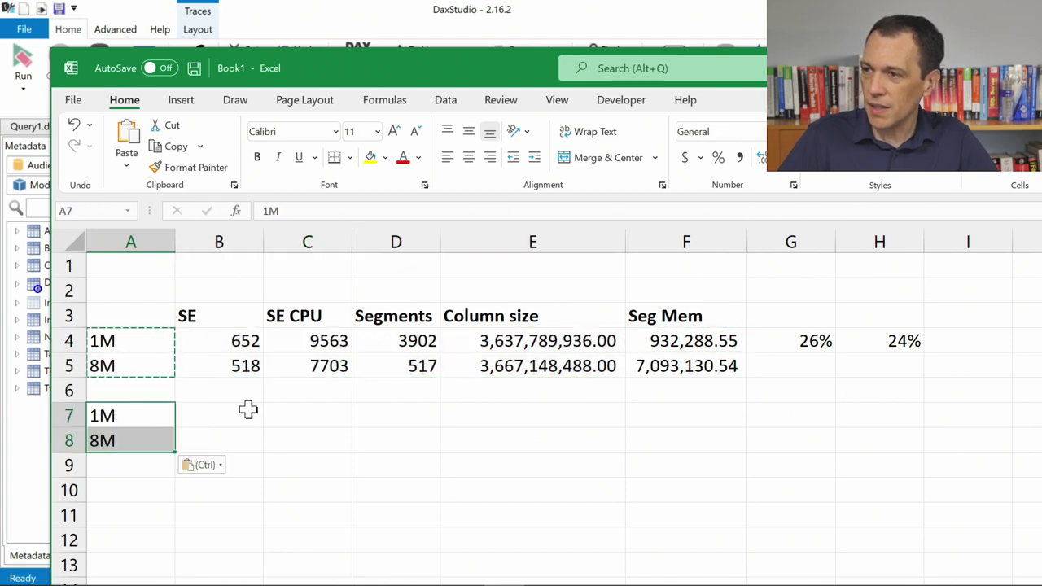
- Move the Excel window aside to reveal the query notes and enter 125 in B8 and 1781 in C8 for the 8M row
{"action": "left_click", "coordinate": [247, 411]}
{"action": "left_click_drag", "start_coordinate": [345, 80], "coordinate": [741, 90]}
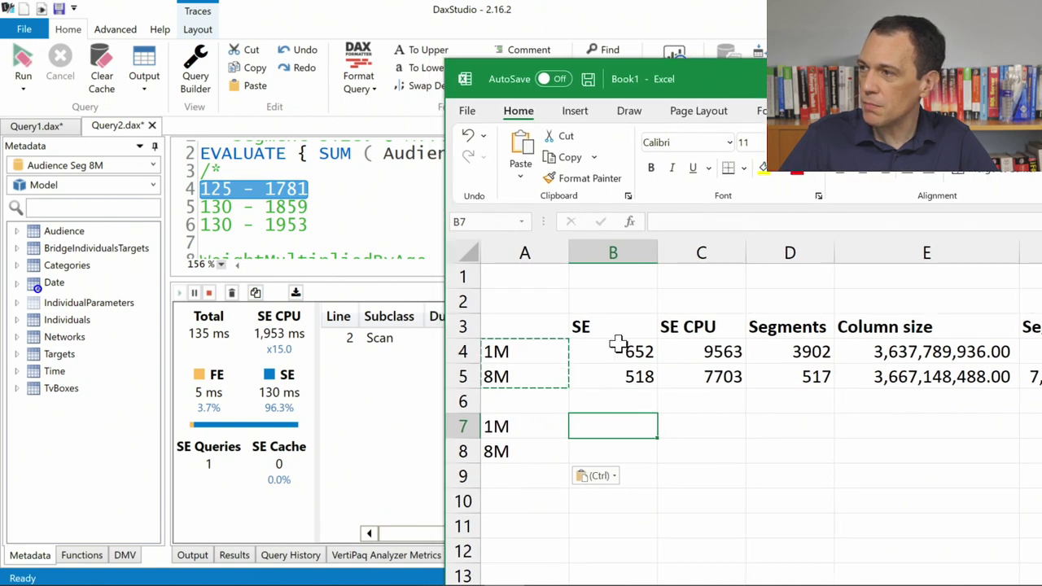
{"action": "left_click", "coordinate": [609, 451]}
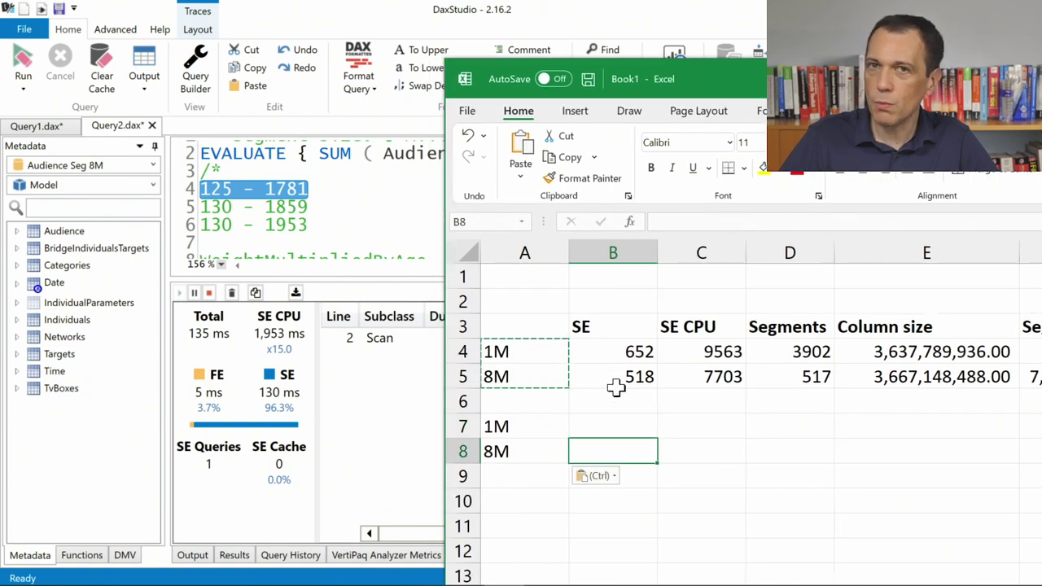
{"action": "type", "text": "125"}
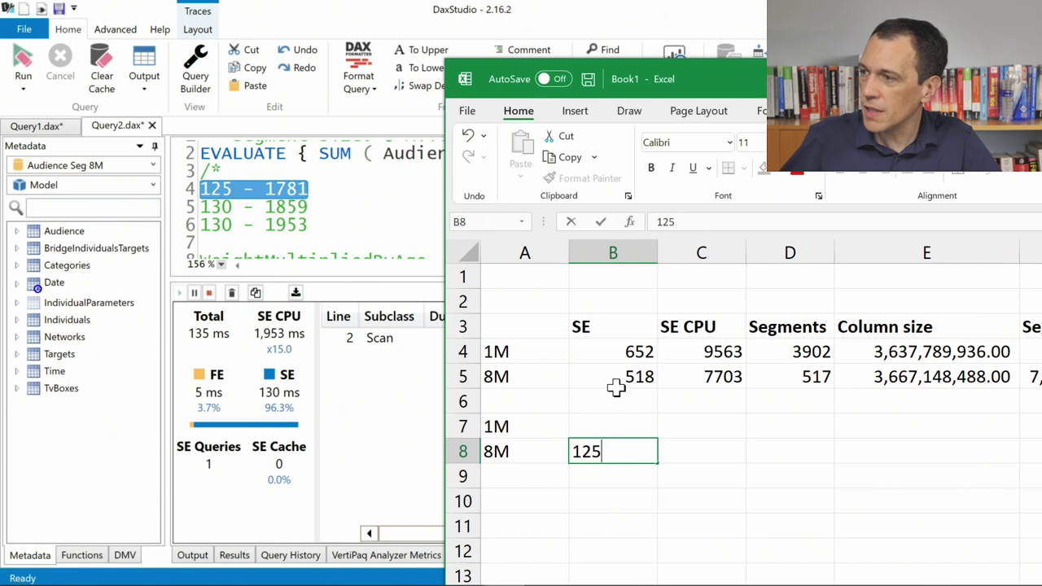
{"action": "key", "text": "Tab"}
{"action": "type", "text": "1"}
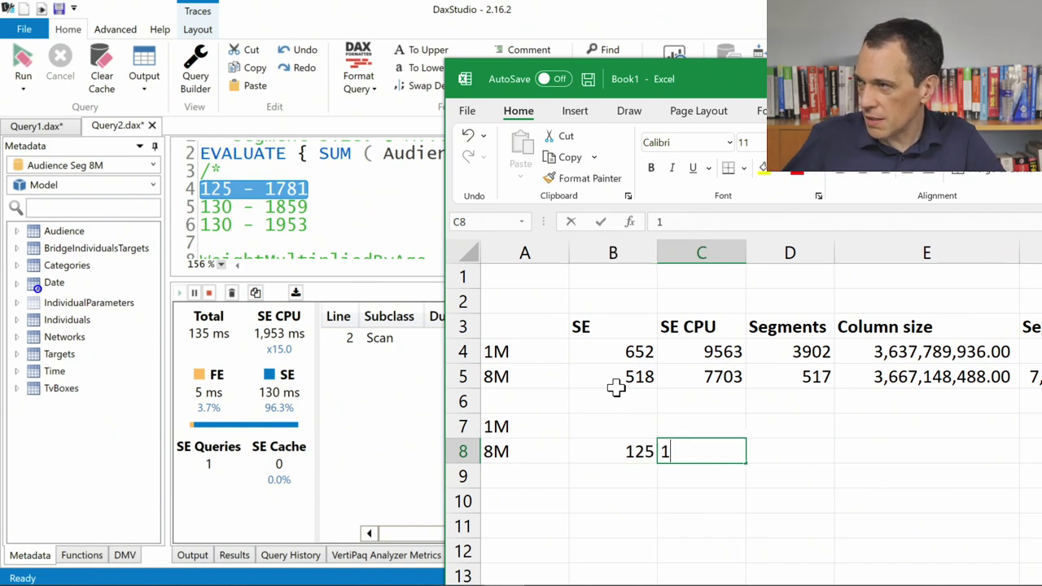
{"action": "type", "text": "781"}
- Check the Age timings in the Query1 notes and enter 471 in B7 and 6969 in C7 for the 1M row in Excel
{"action": "left_click", "coordinate": [600, 424]}
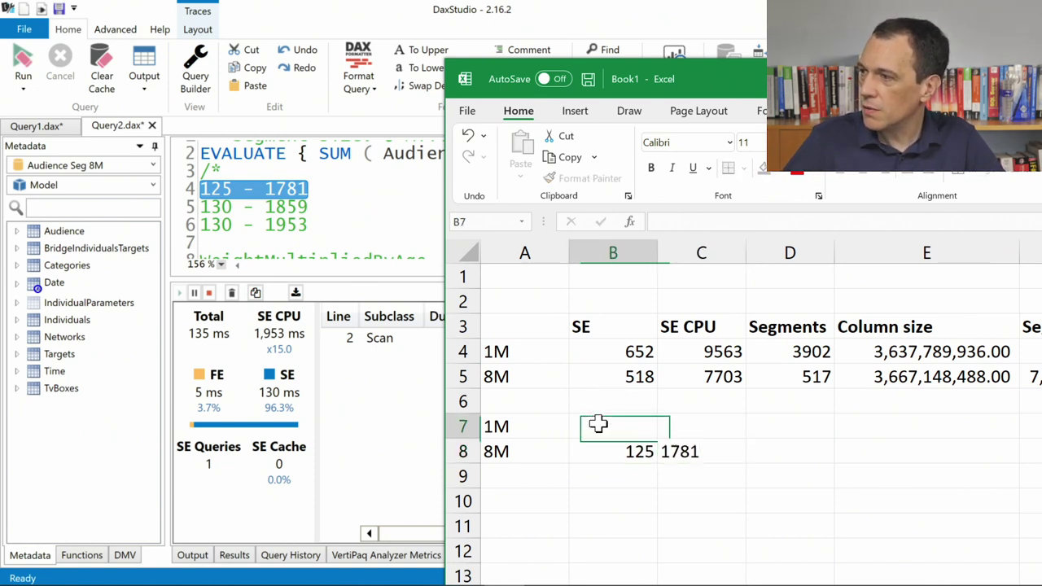
{"action": "left_click", "coordinate": [56, 131]}
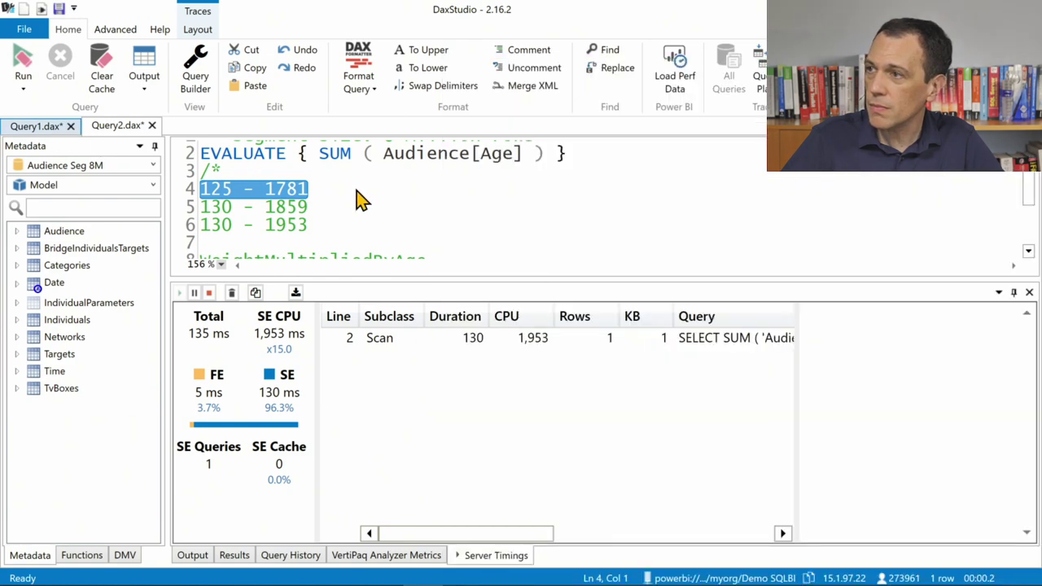
{"action": "key", "text": "ctrl+Tab"}
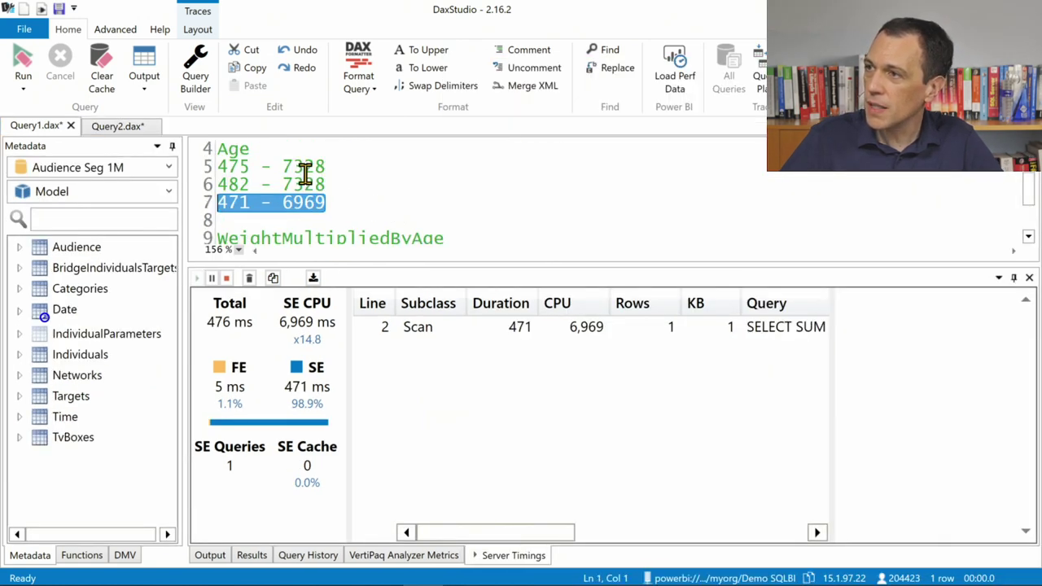
{"action": "key", "text": "alt+Tab"}
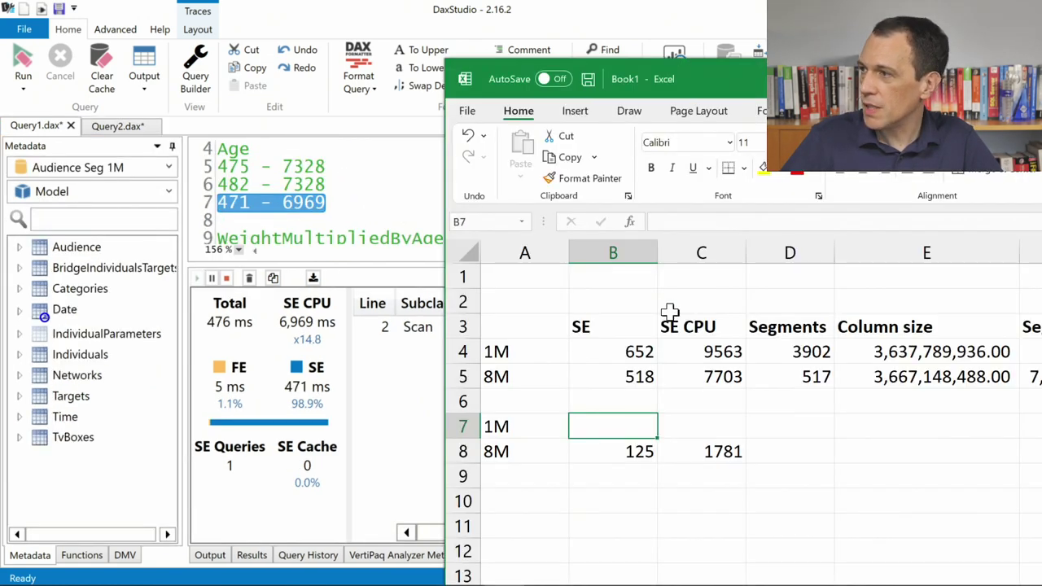
{"action": "type", "text": "471"}
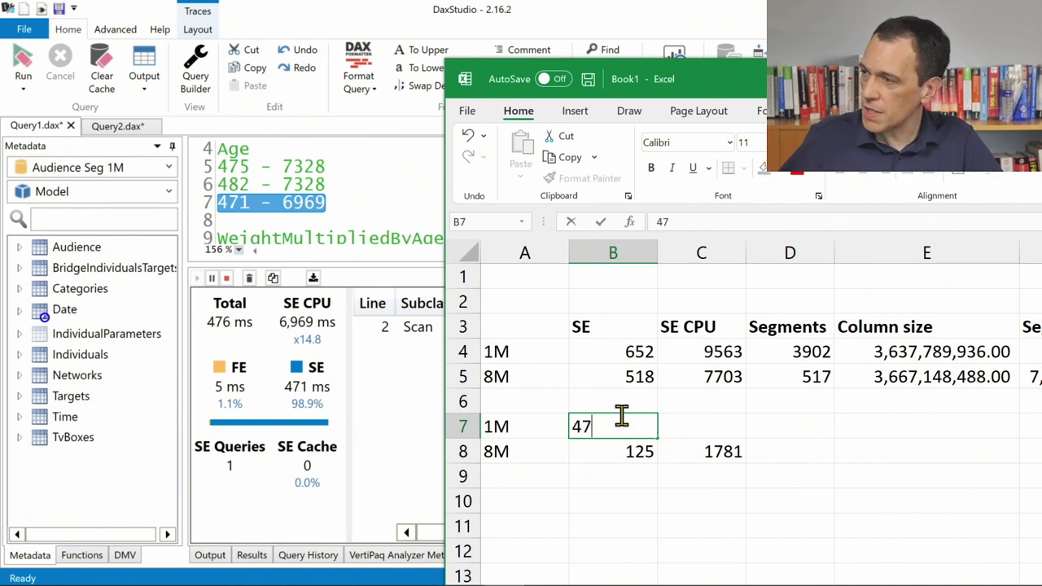
{"action": "key", "text": "Tab"}
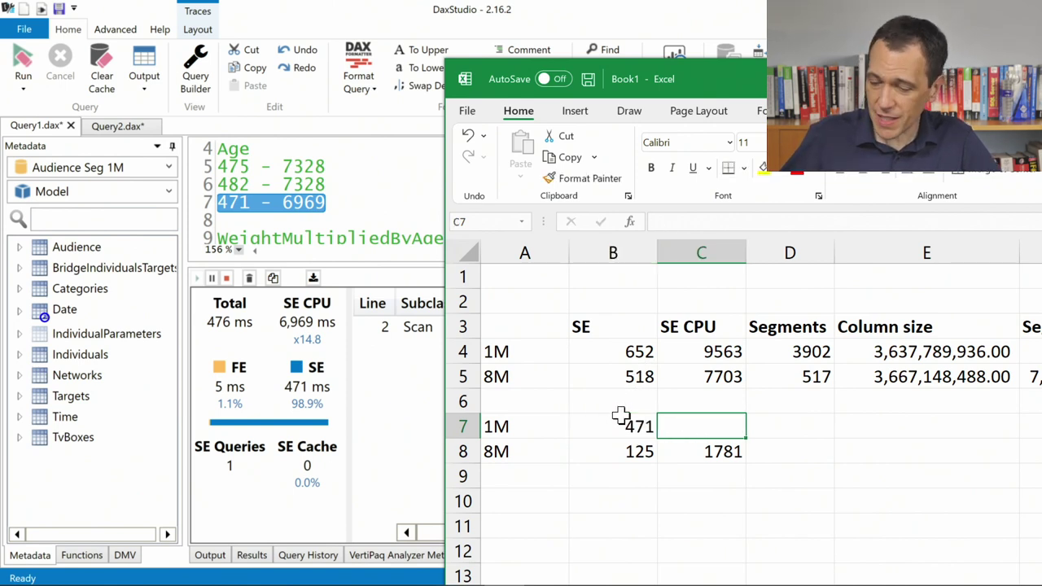
{"action": "type", "text": "6969"}
{"action": "key", "text": "Tab"}
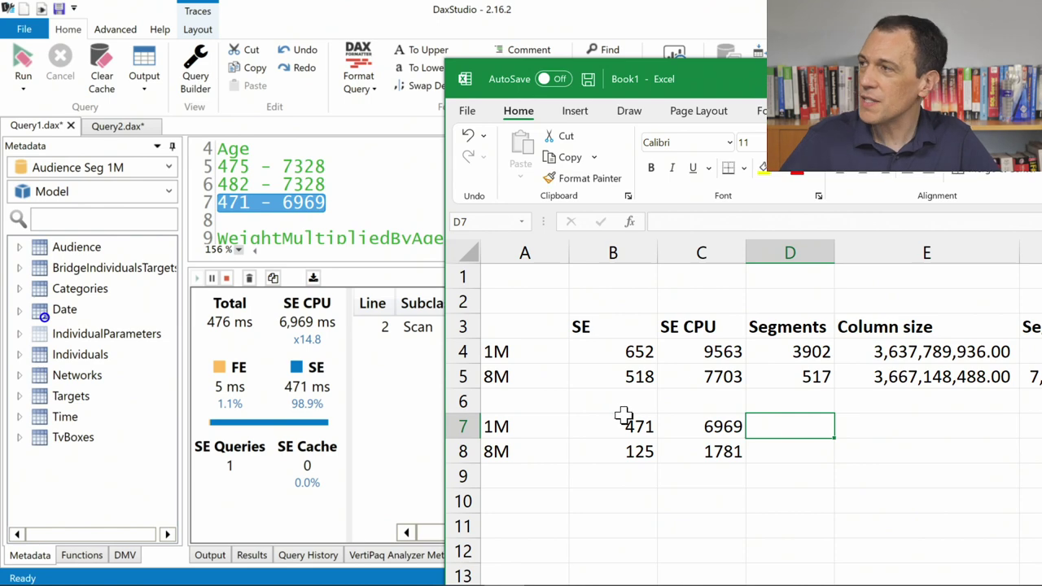
- Maximize the workbook and copy the percentage difference formulas from G4:H4 to G7:H7
{"action": "key", "text": "super+Up"}
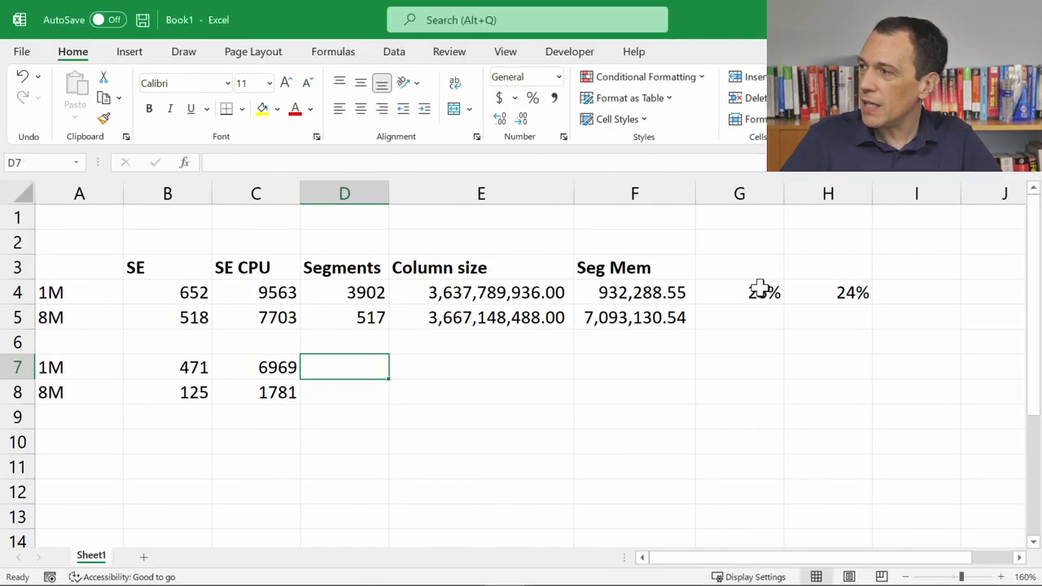
{"action": "left_click_drag", "start_coordinate": [759, 288], "coordinate": [838, 291]}
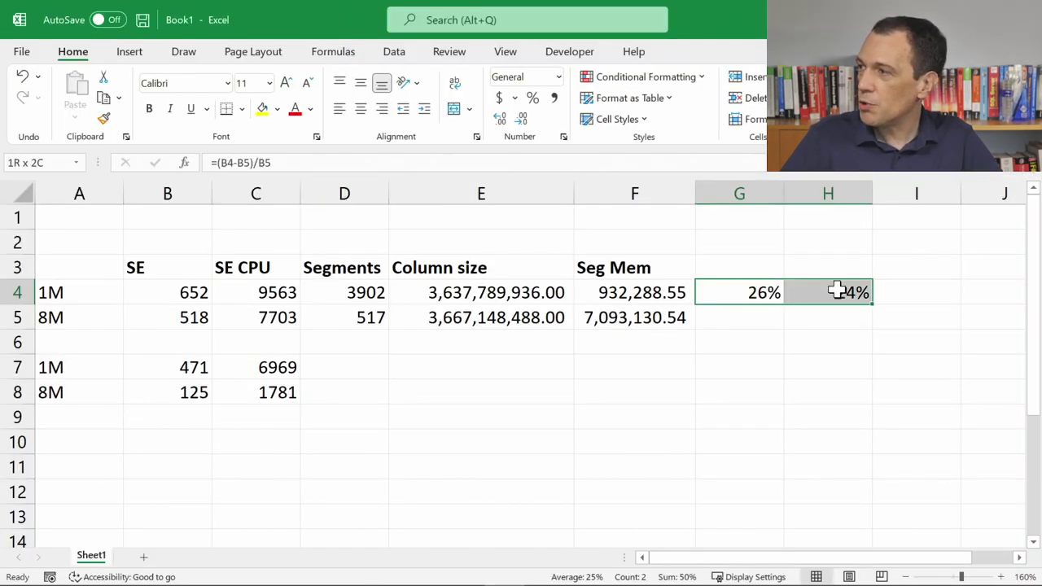
{"action": "key", "text": "ctrl+c"}
{"action": "left_click", "coordinate": [757, 368]}
{"action": "key", "text": "ctrl+v"}
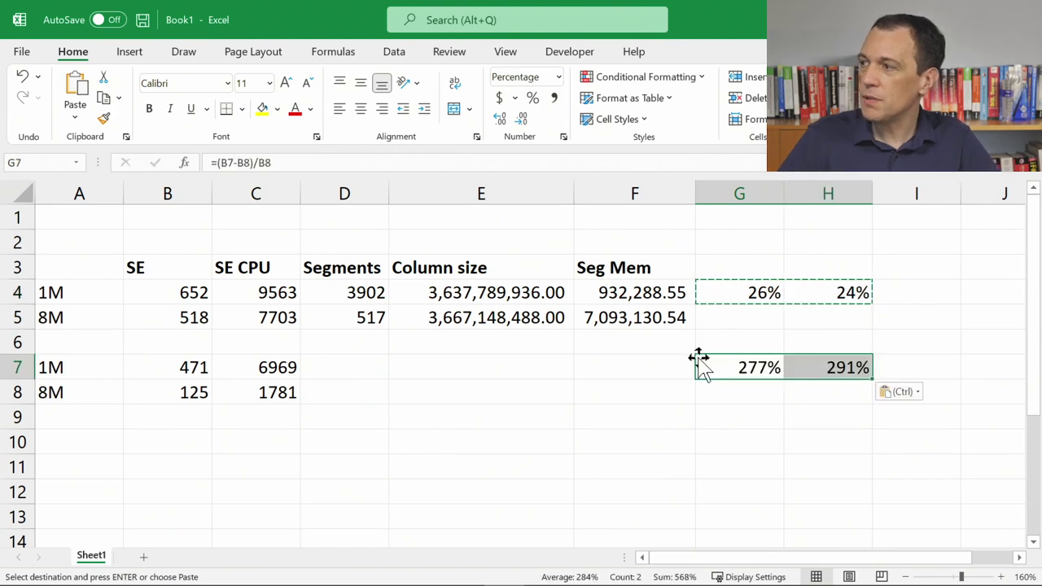
{"action": "left_click", "coordinate": [720, 395]}
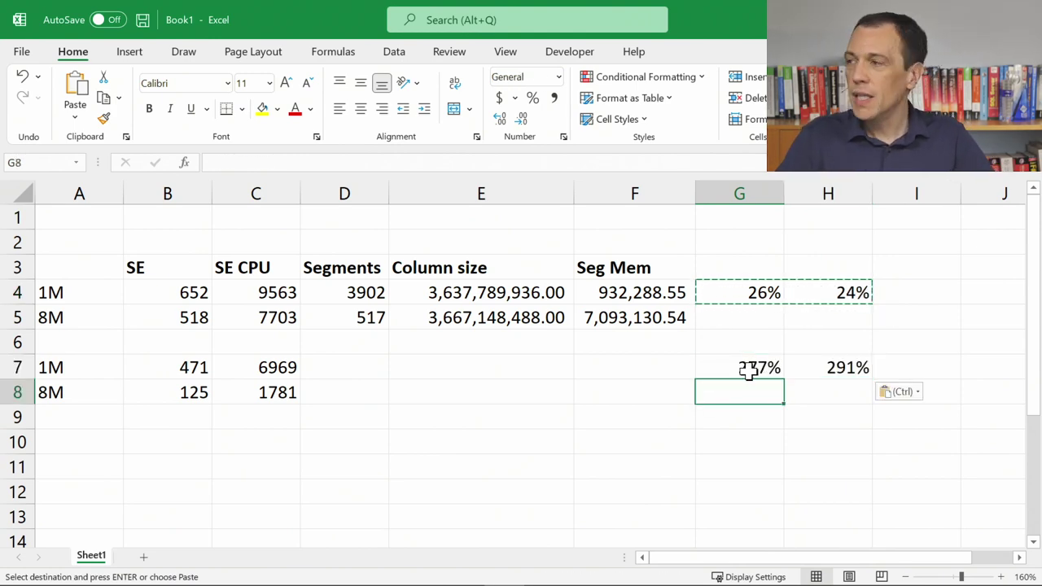
{"action": "scroll", "coordinate": [749, 370], "scroll_direction": "up", "scroll_amount": 1}
{"action": "left_click", "coordinate": [819, 388]}
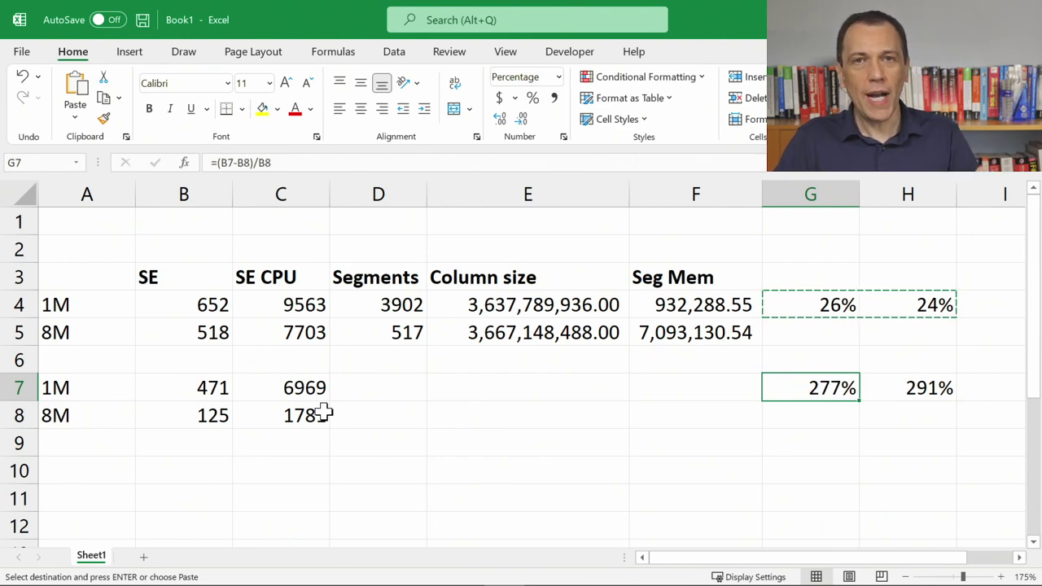
- Switch to Microsoft Whiteboard, erase the 1M and 8M scan labels and redraw both red scan spans shorter on the timeline
{"action": "key", "text": "alt+Tab"}
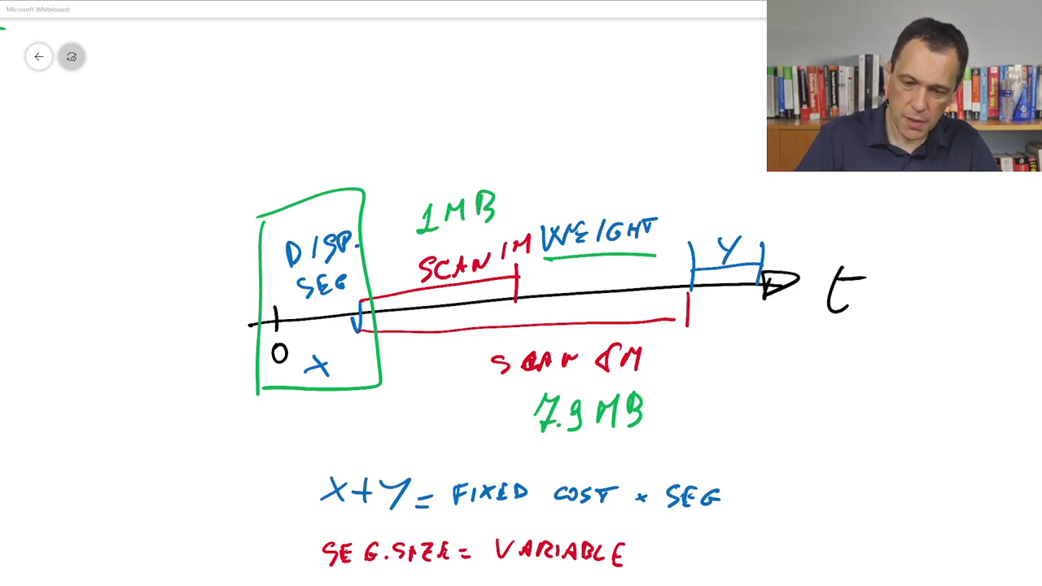
{"action": "mouse_move", "coordinate": [448, 269]}
{"action": "left_mouse_down"}
{"action": "mouse_move", "coordinate": [480, 257]}
{"action": "mouse_move", "coordinate": [522, 264]}
{"action": "mouse_move", "coordinate": [433, 274]}
{"action": "mouse_move", "coordinate": [516, 281]}
{"action": "left_mouse_up"}
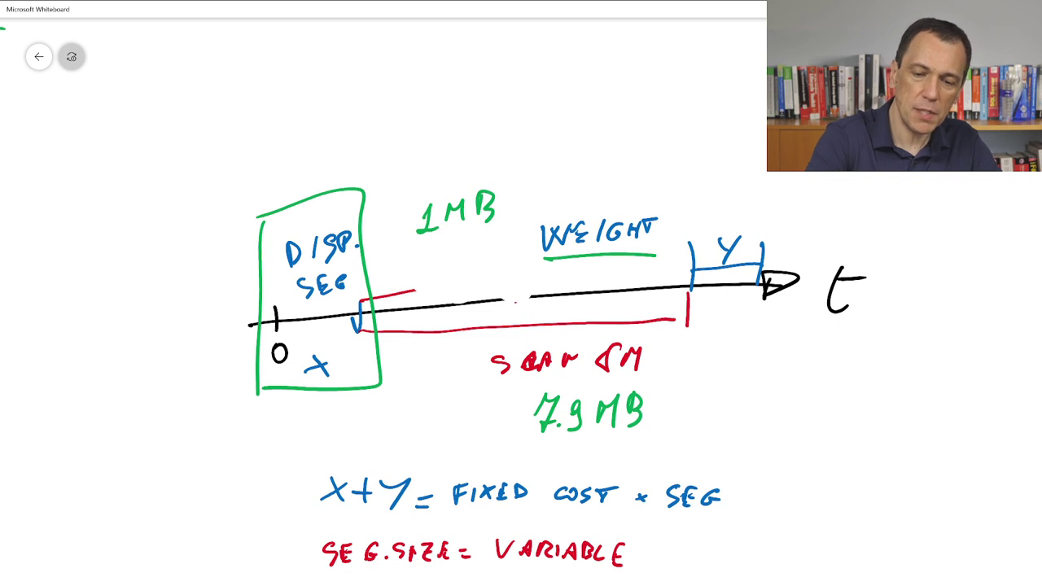
{"action": "mouse_move", "coordinate": [471, 342]}
{"action": "left_mouse_down"}
{"action": "mouse_move", "coordinate": [511, 348]}
{"action": "mouse_move", "coordinate": [560, 331]}
{"action": "mouse_move", "coordinate": [715, 329]}
{"action": "left_mouse_up"}
{"action": "left_click_drag", "start_coordinate": [469, 330], "coordinate": [554, 323]}
{"action": "left_click_drag", "start_coordinate": [415, 283], "coordinate": [416, 298]}
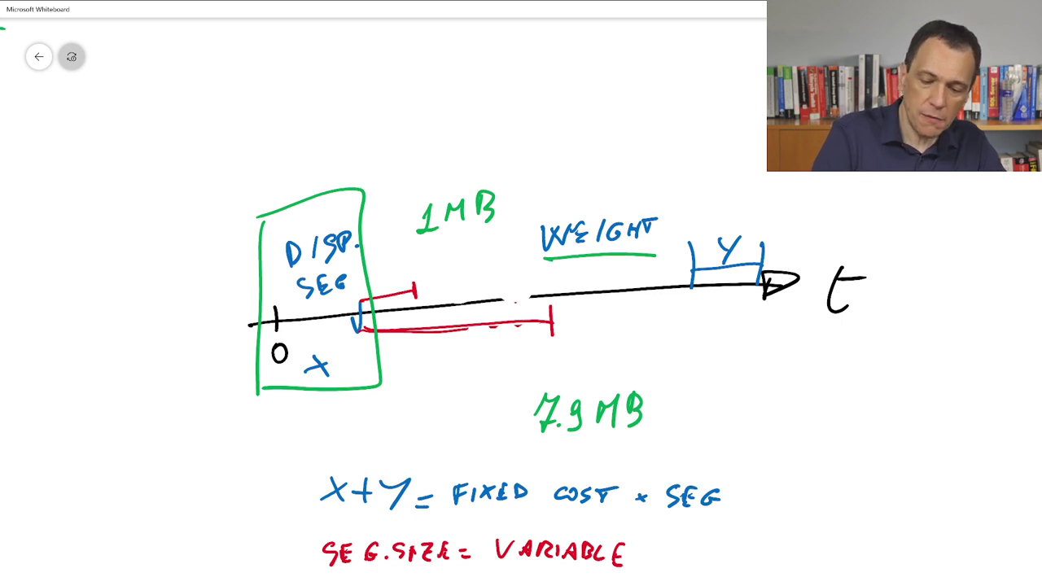
{"action": "left_click_drag", "start_coordinate": [298, 495], "coordinate": [741, 488]}
{"action": "left_click_drag", "start_coordinate": [407, 492], "coordinate": [284, 489]}
{"action": "mouse_move", "coordinate": [311, 557]}
{"action": "left_mouse_down"}
{"action": "mouse_move", "coordinate": [627, 554]}
{"action": "mouse_move", "coordinate": [293, 551]}
{"action": "mouse_move", "coordinate": [533, 554]}
{"action": "left_mouse_up"}
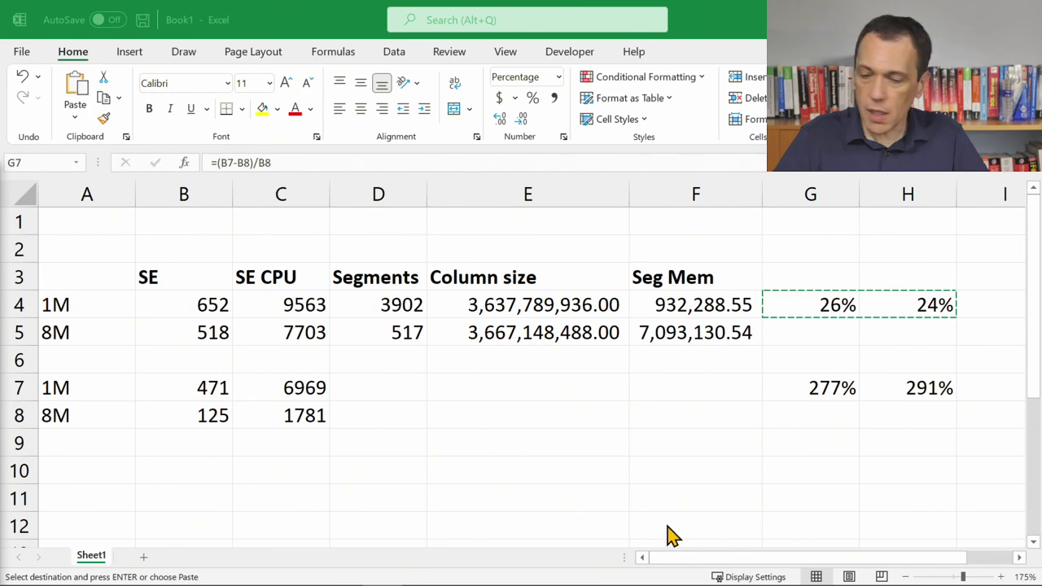
- Switch to DAX Studio, show the VertiPaq Analyzer metrics, narrow the Name column and examine the small Audience columns' cardinality and data size
{"action": "key", "text": "alt+Tab"}
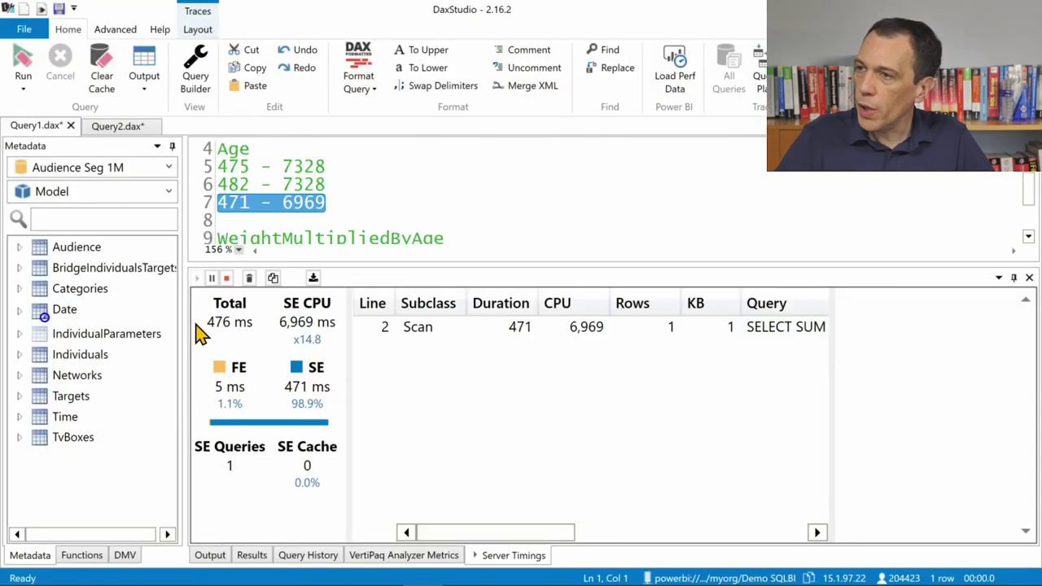
{"action": "left_click", "coordinate": [398, 556]}
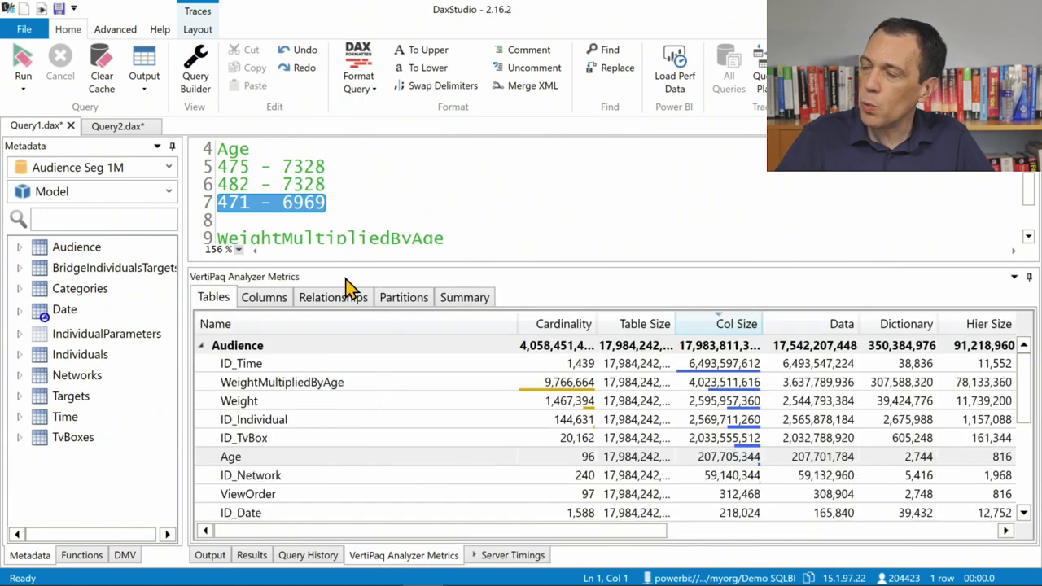
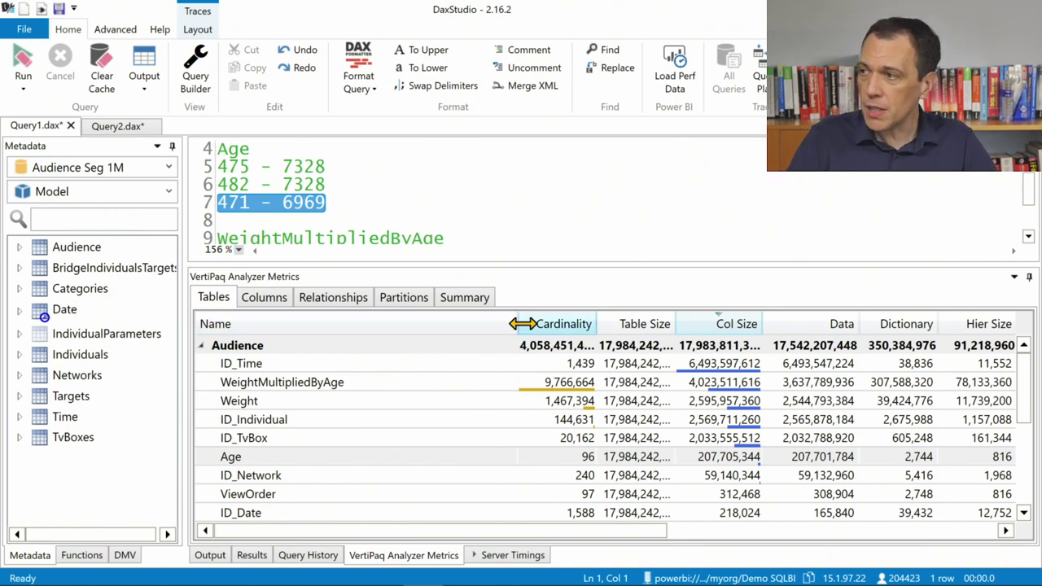
{"action": "left_click_drag", "start_coordinate": [522, 324], "coordinate": [403, 325]}
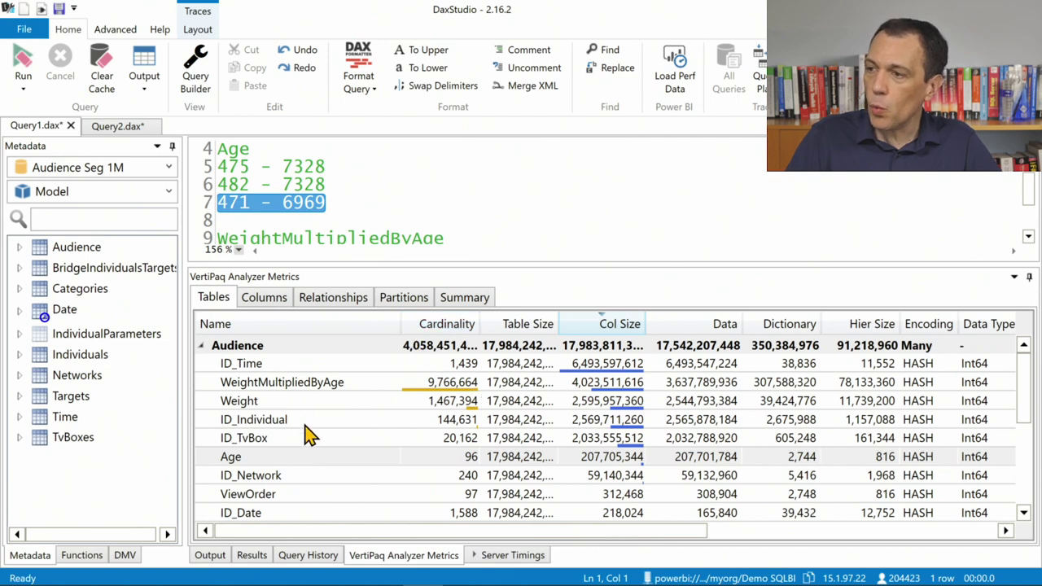
{"action": "scroll", "coordinate": [316, 443], "scroll_direction": "down", "scroll_amount": 1}
{"action": "left_click", "coordinate": [441, 412]}
{"action": "left_click", "coordinate": [434, 431]}
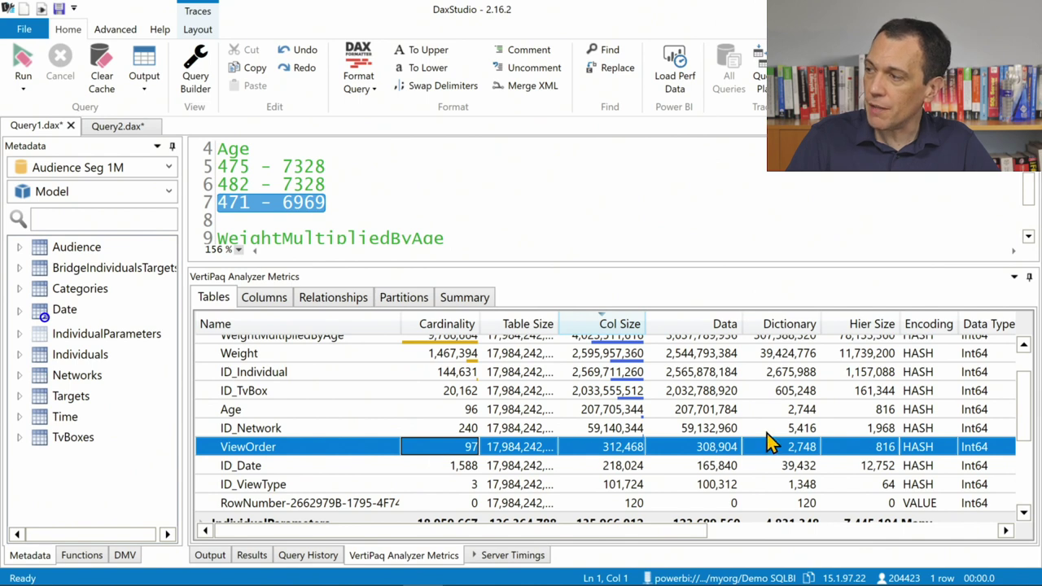
{"action": "left_click", "coordinate": [705, 412]}
{"action": "left_click", "coordinate": [705, 430]}
{"action": "left_click", "coordinate": [705, 448]}
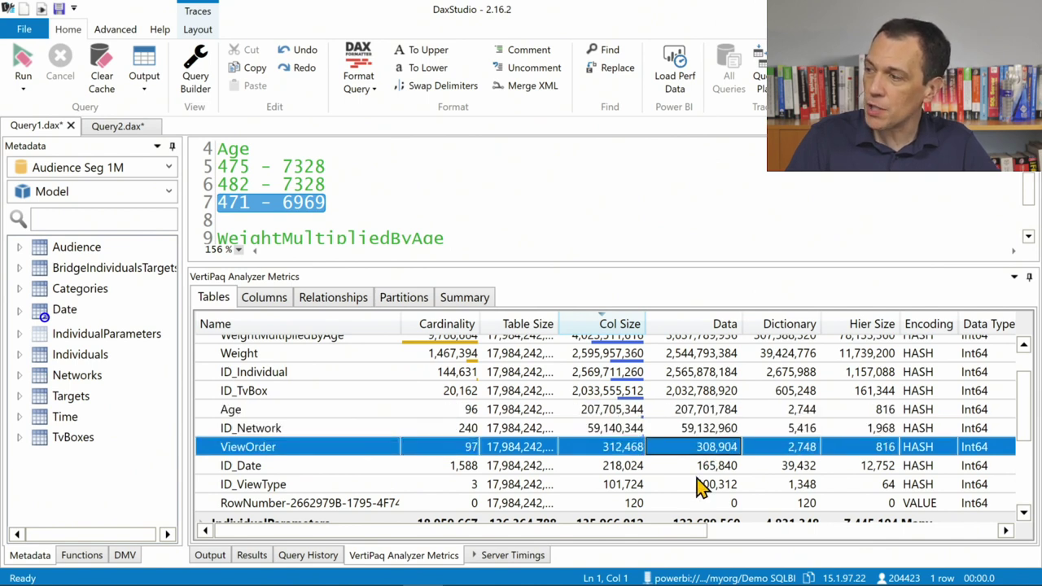
{"action": "left_click", "coordinate": [699, 484]}
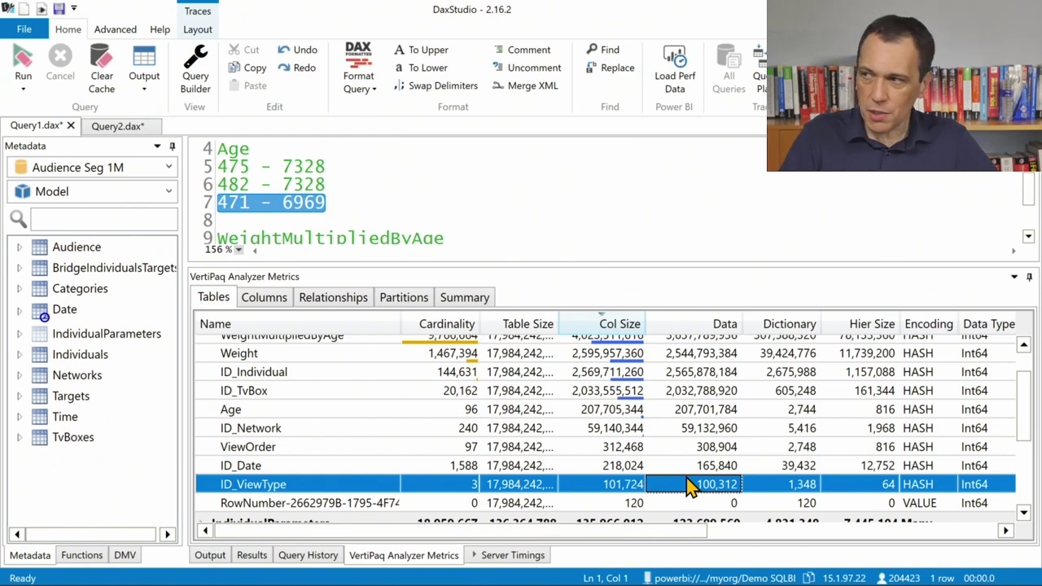
- Switch to the Excel workbook and compare the SE CPU values of the second 1M and 8M pair with the first pair
{"action": "key", "text": "alt+Tab"}
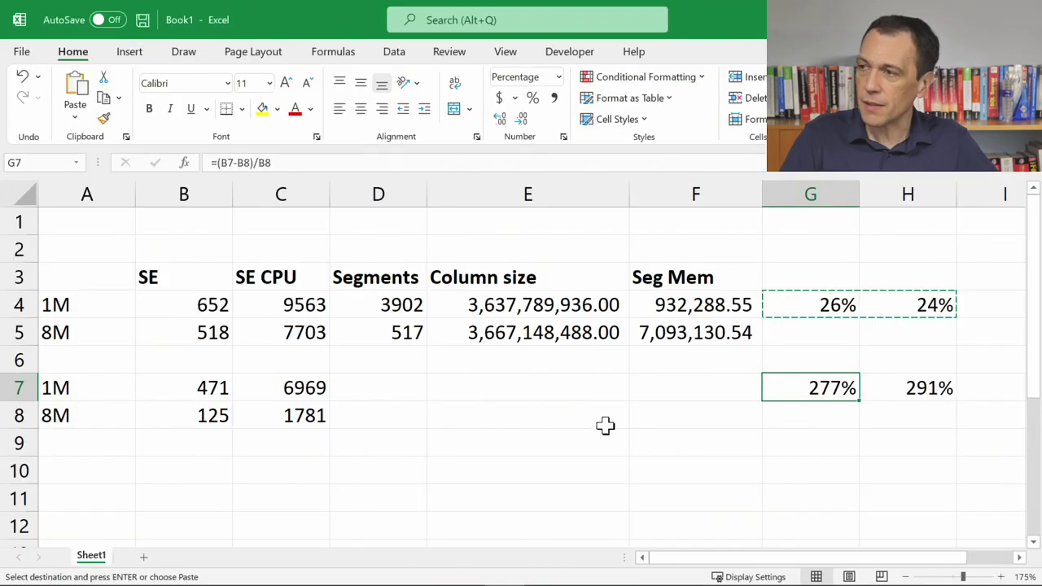
{"action": "left_click", "coordinate": [307, 368]}
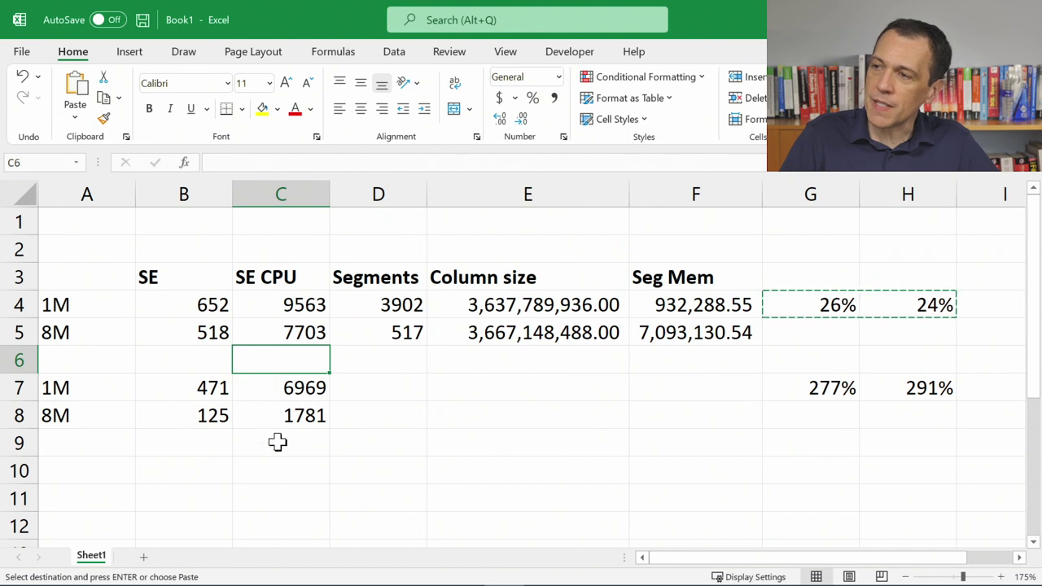
{"action": "left_click_drag", "start_coordinate": [314, 391], "coordinate": [313, 414]}
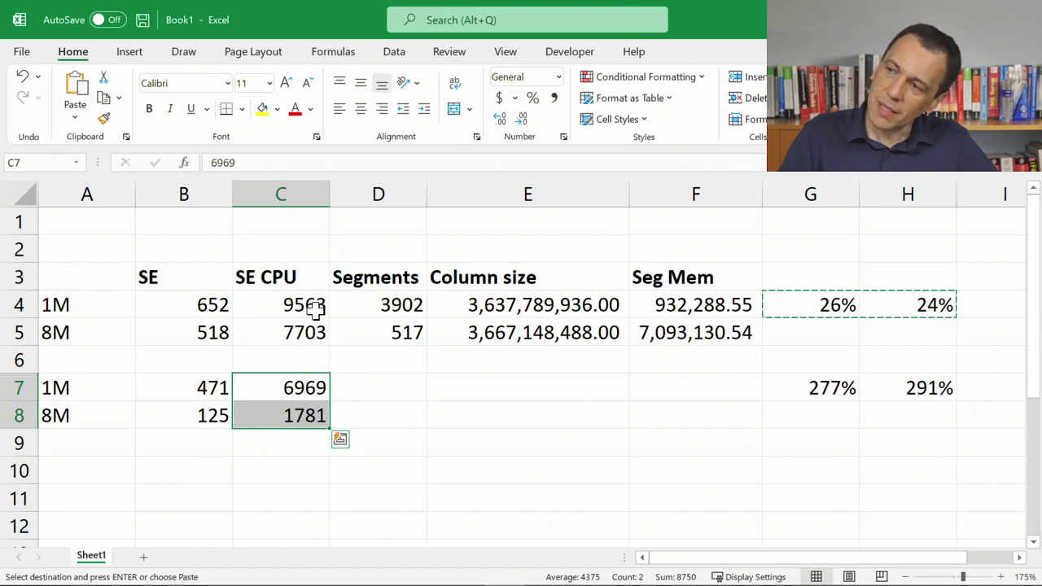
{"action": "left_click", "coordinate": [320, 388]}
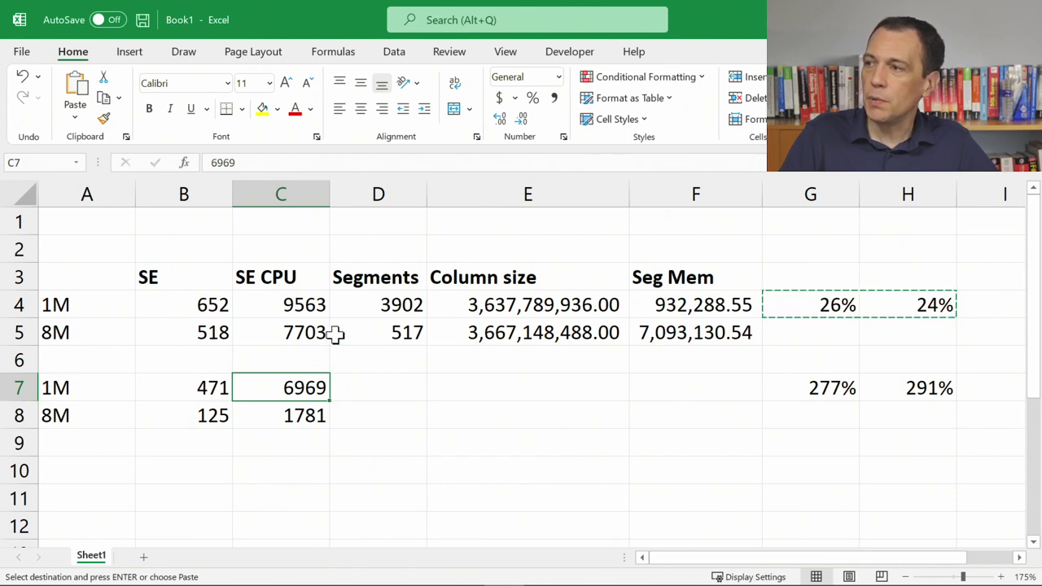
{"action": "left_click", "coordinate": [380, 307]}
{"action": "left_click", "coordinate": [306, 392]}
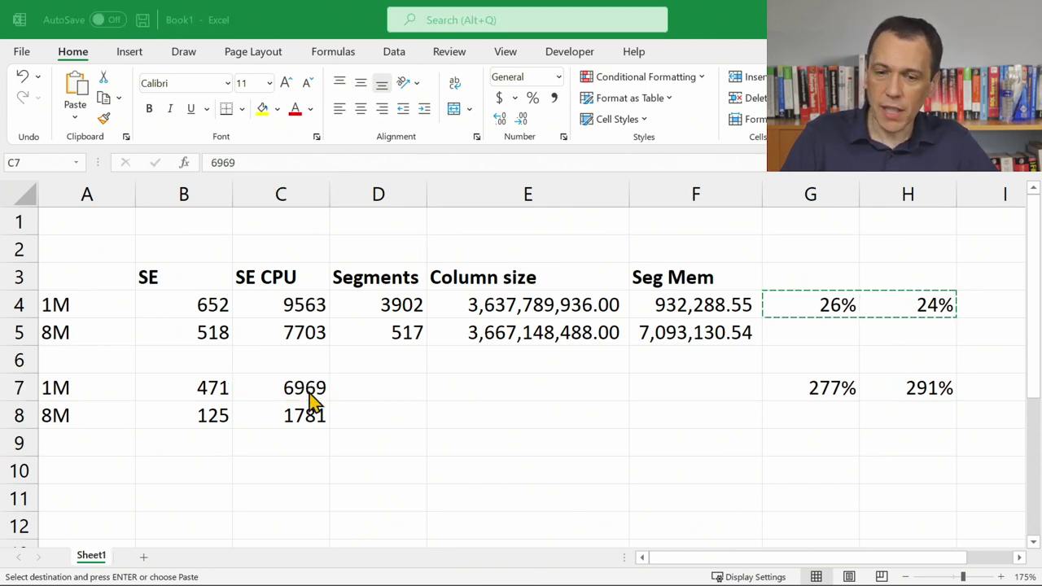
- Switch to DAX Studio and change the summed Audience column in the 1 million row segment query from Age to ID_ViewType
{"action": "key", "text": "alt+Tab"}
{"action": "scroll", "coordinate": [726, 457], "scroll_direction": "down", "scroll_amount": 1}
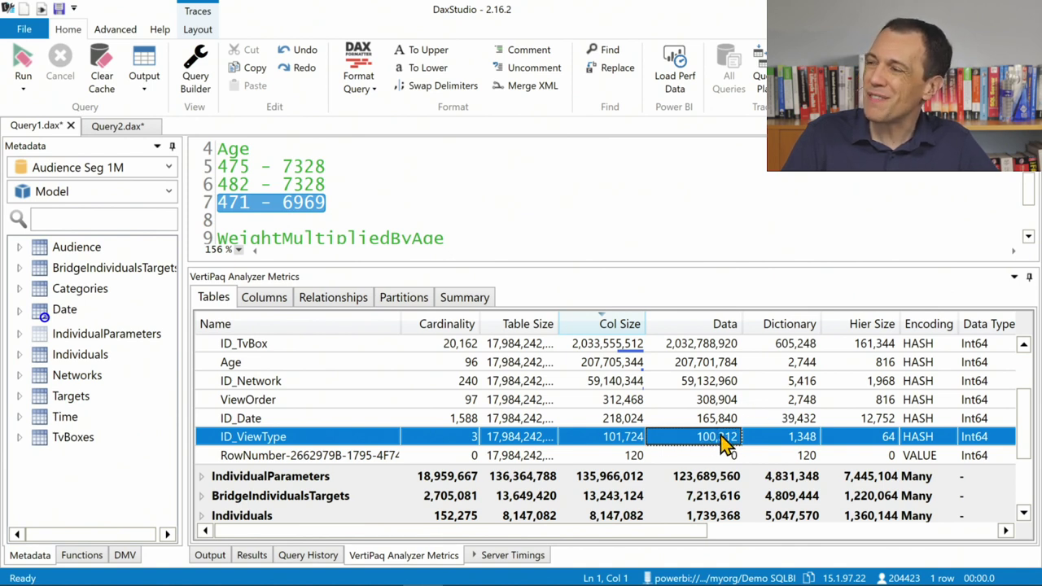
{"action": "scroll", "coordinate": [460, 220], "scroll_direction": "up", "scroll_amount": 1}
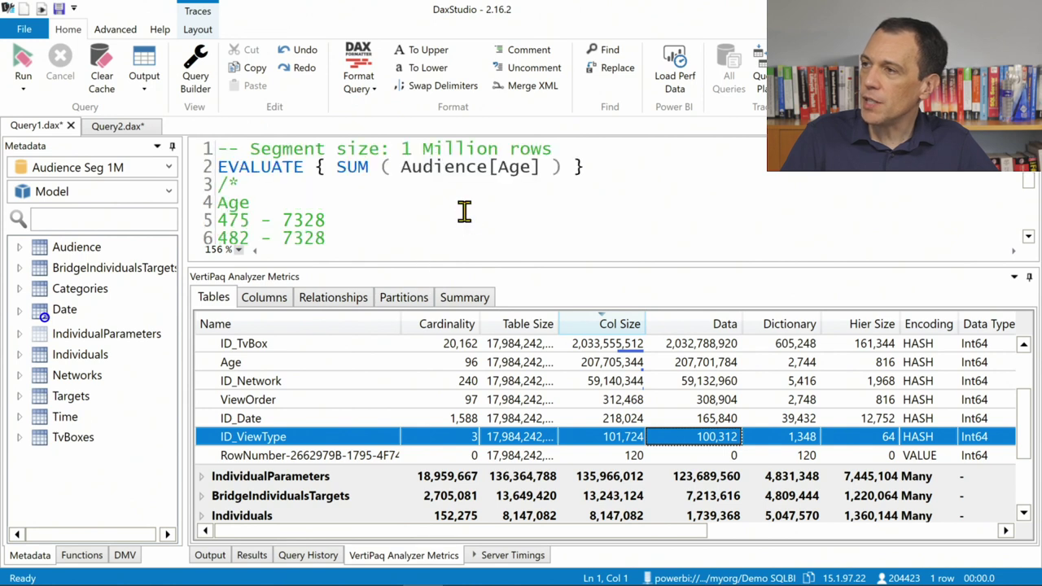
{"action": "double_click", "coordinate": [528, 173]}
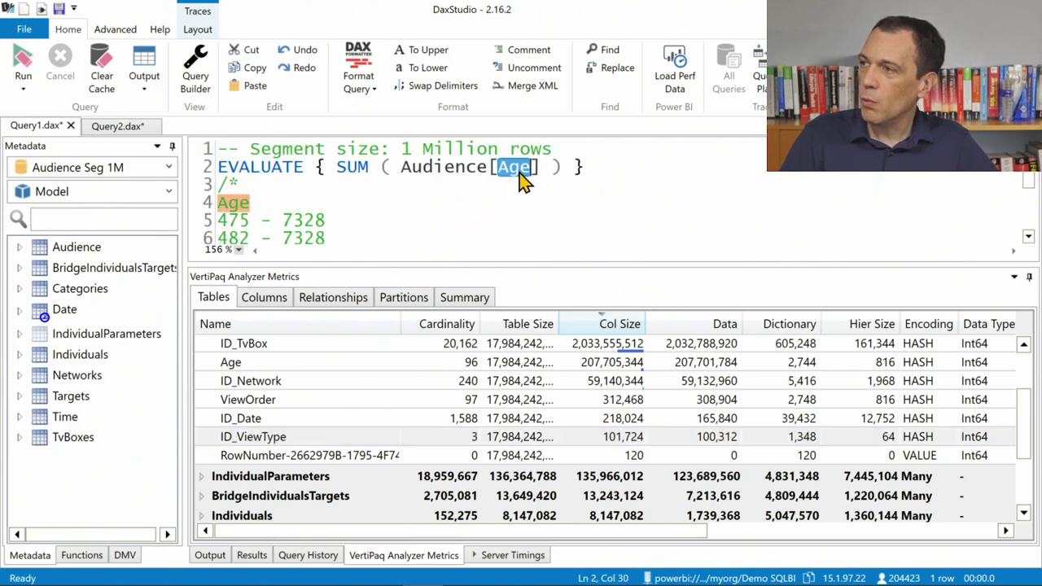
{"action": "type", "text": "ID"}
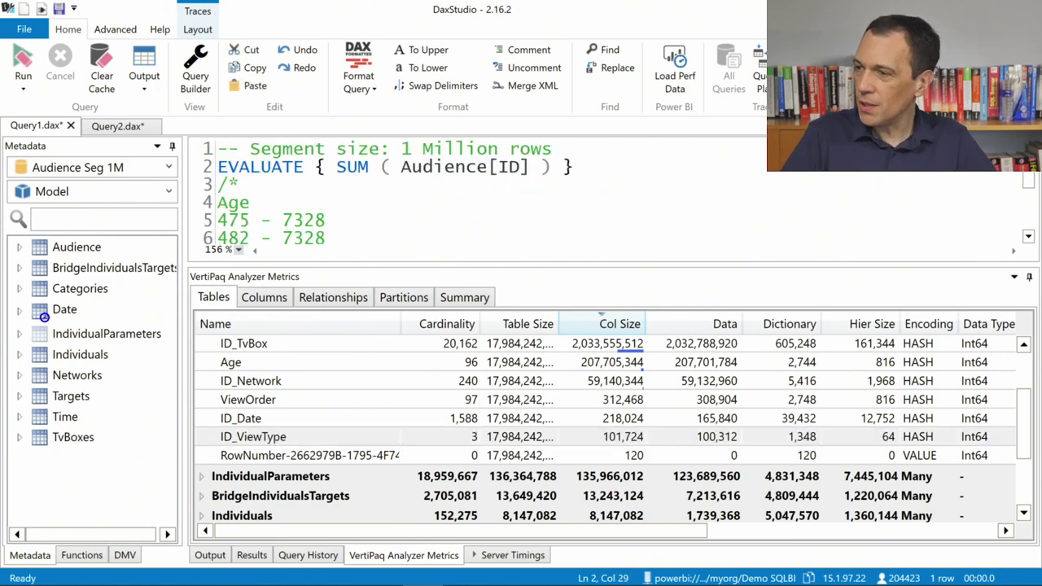
{"action": "type", "text": "_View"}
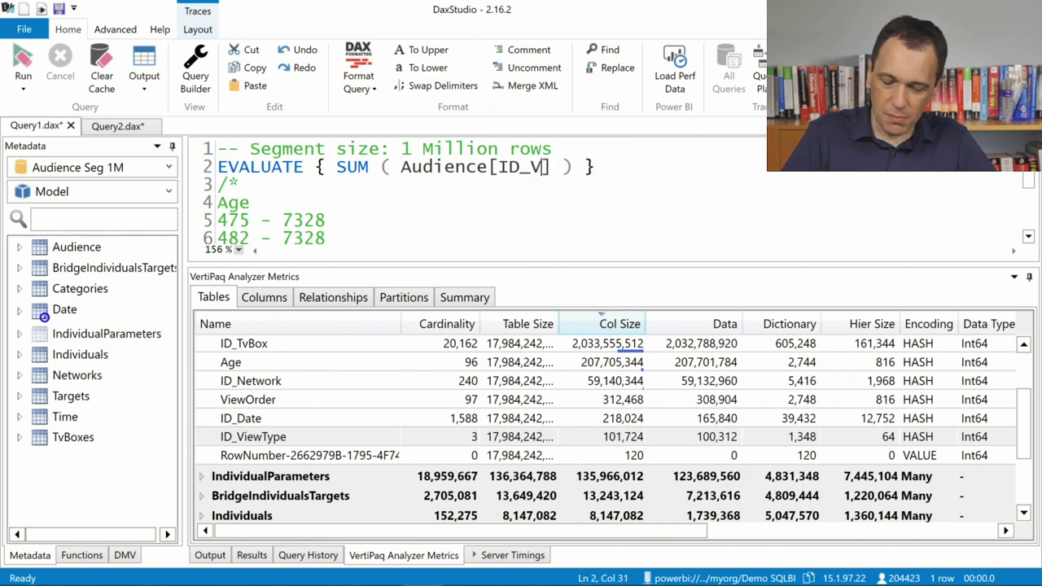
{"action": "type", "text": "Tye"}
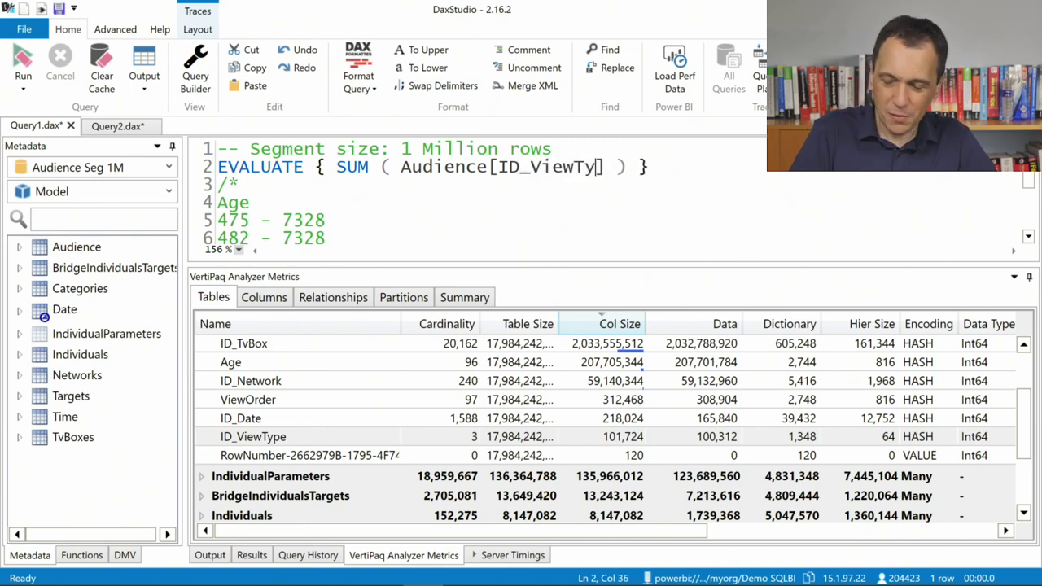
{"action": "key", "text": "BackSpace"}
{"action": "type", "text": "pe"}
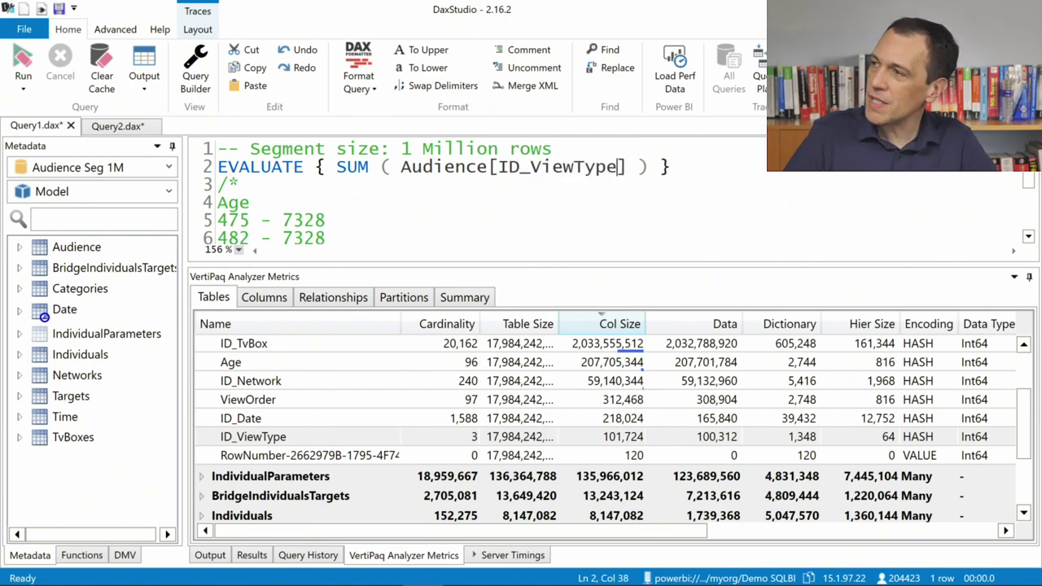
- Run the ID_ViewType query twice on the 1M model and examine its SE and SE CPU server timings
{"action": "left_click", "coordinate": [25, 65]}
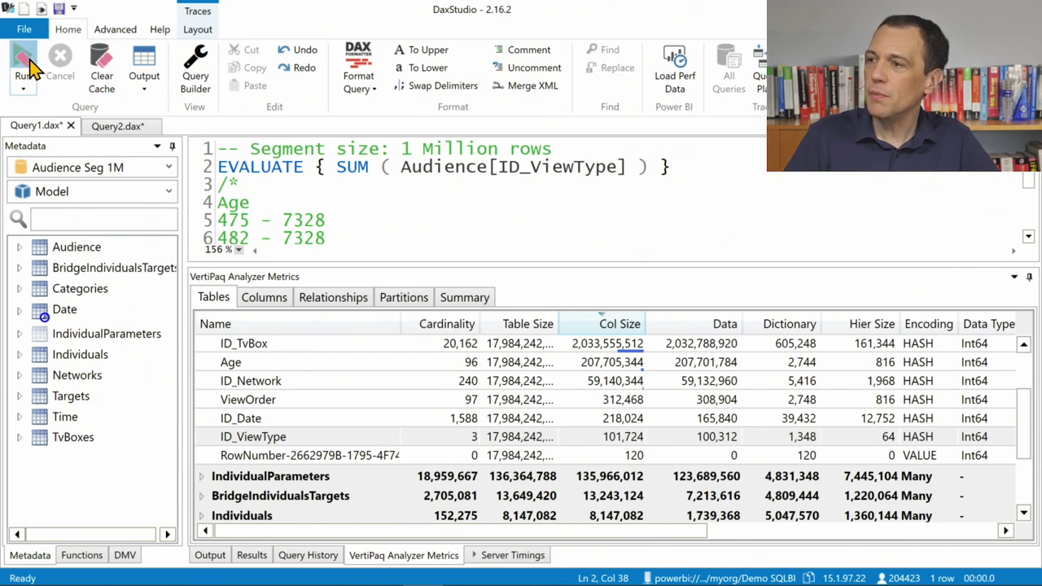
{"action": "left_click", "coordinate": [510, 559]}
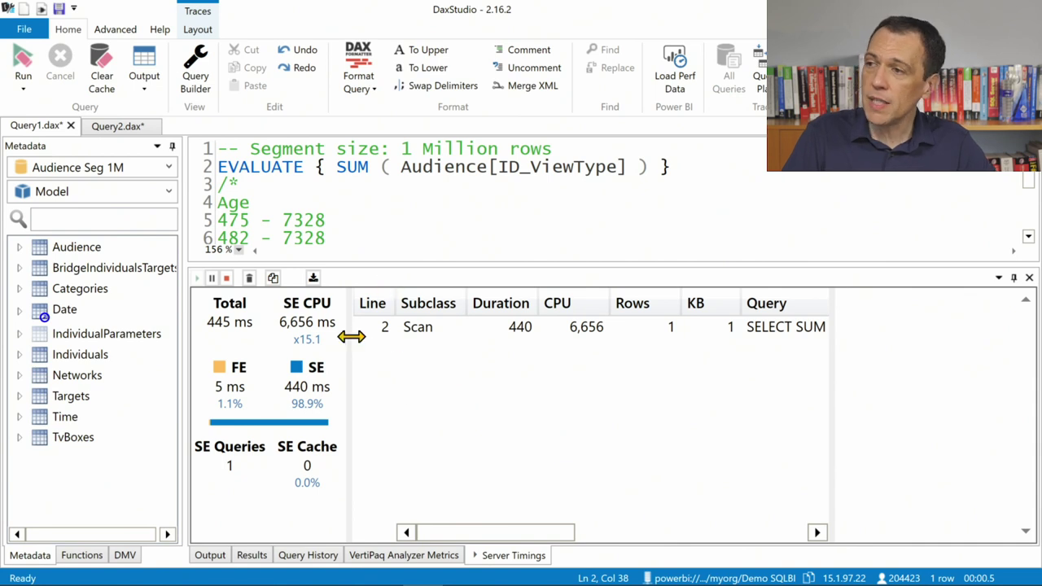
{"action": "left_click", "coordinate": [24, 63]}
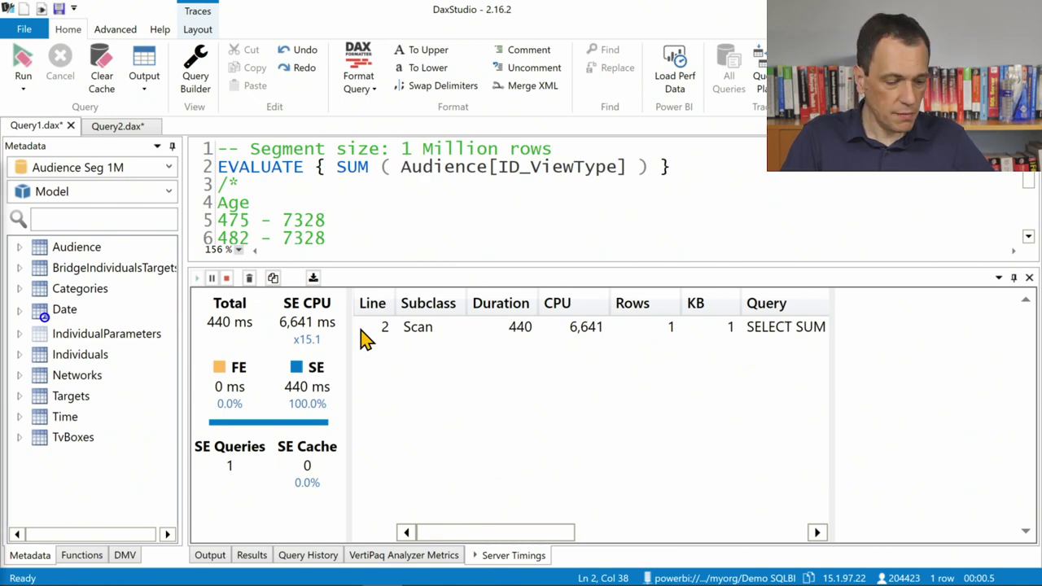
- Switch to the Excel workbook and position its window so the DAX Studio server timings stay visible beside the sheet
{"action": "key", "text": "alt+Tab"}
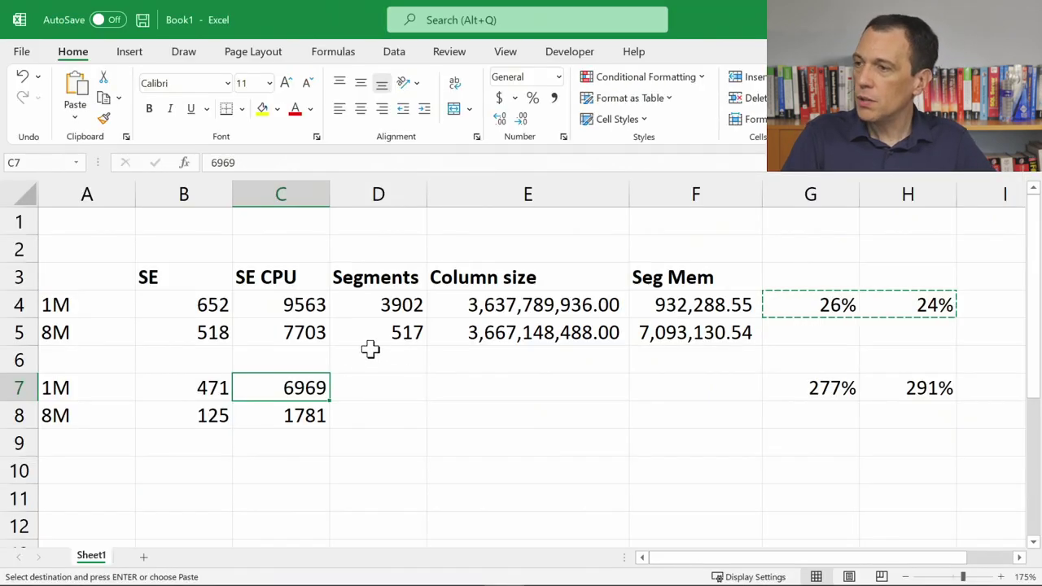
{"action": "left_click_drag", "start_coordinate": [314, 33], "coordinate": [687, 66]}
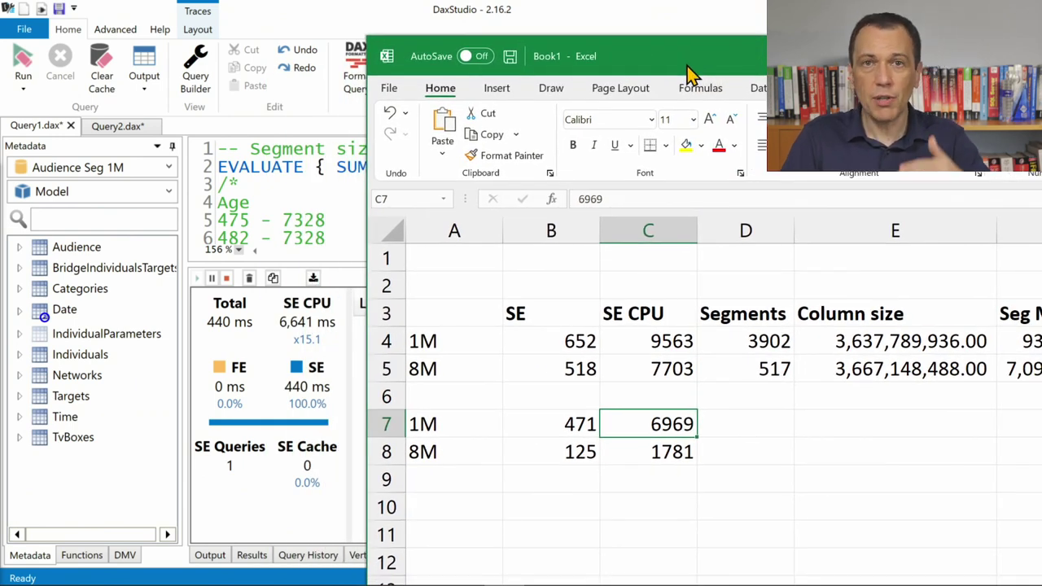
{"action": "left_click_drag", "start_coordinate": [688, 66], "coordinate": [458, 65]}
{"action": "left_click", "coordinate": [415, 427]}
{"action": "left_click", "coordinate": [429, 410]}
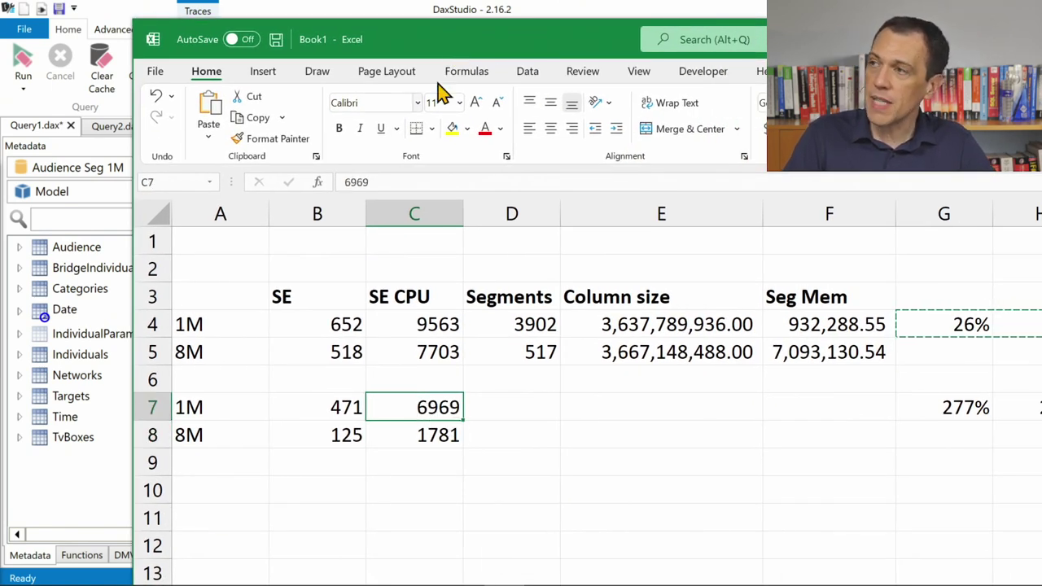
{"action": "left_click_drag", "start_coordinate": [466, 34], "coordinate": [684, 42]}
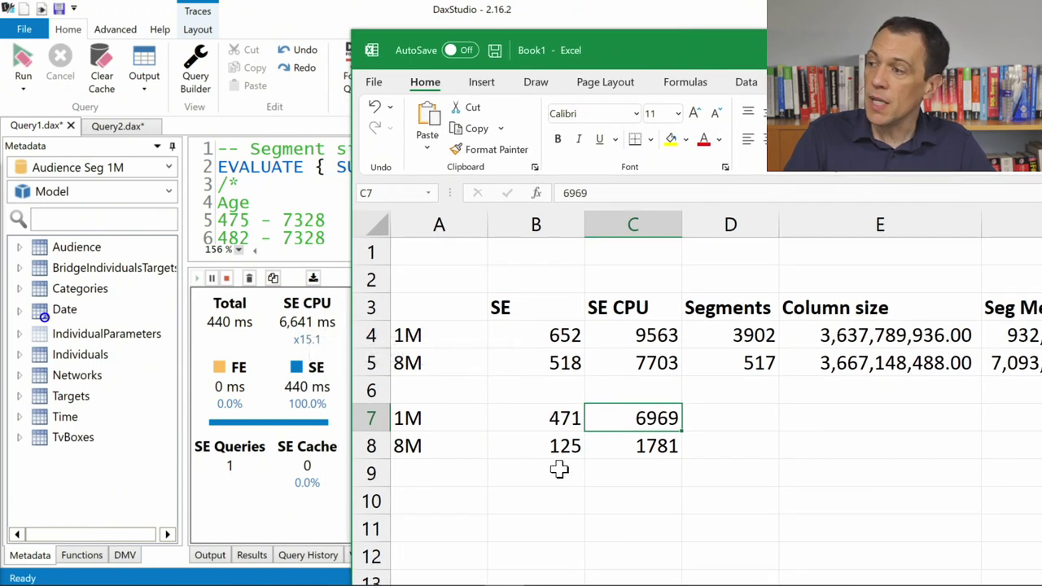
- Enter a rounded SE CPU time of 6500 in C10 and the segment count 3902 in D10
{"action": "left_click", "coordinate": [628, 497]}
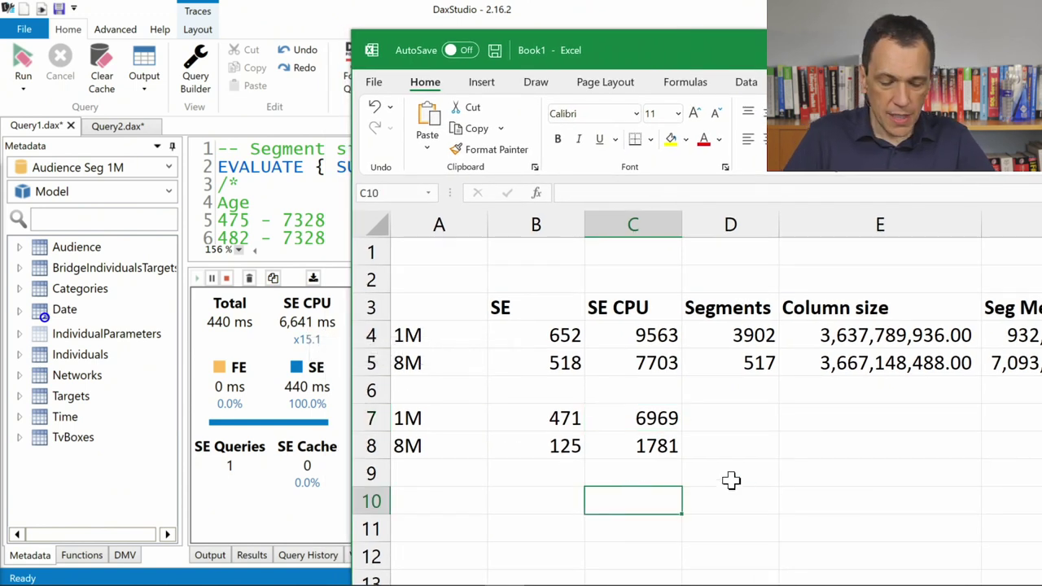
{"action": "type", "text": "6500"}
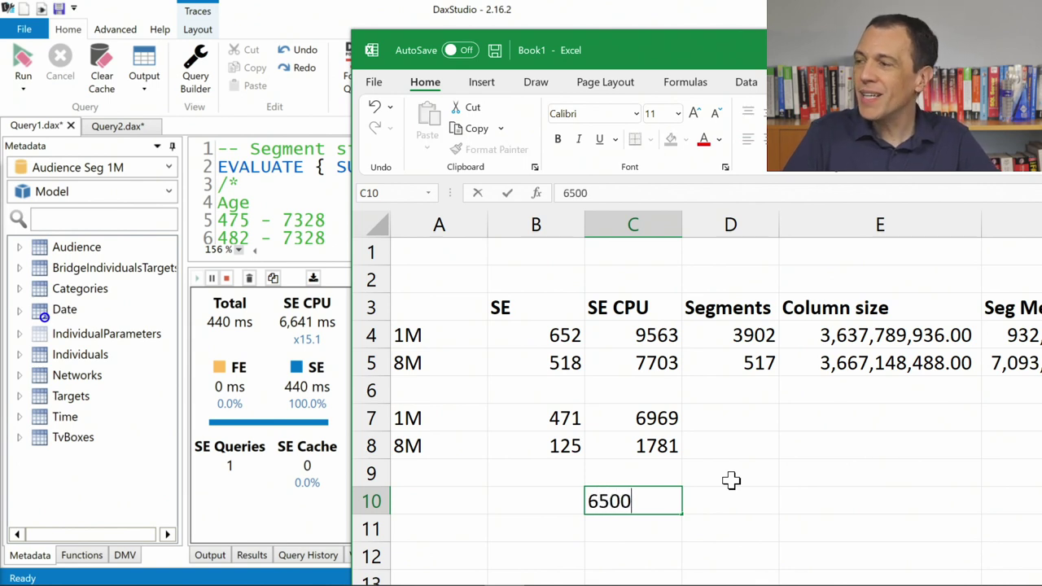
{"action": "key", "text": "Tab"}
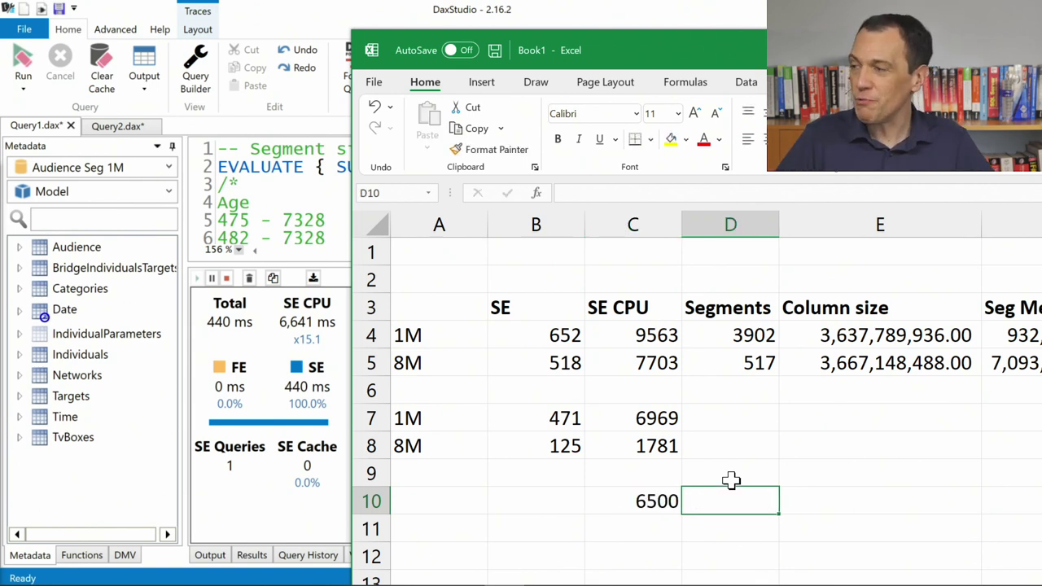
{"action": "type", "text": "3902"}
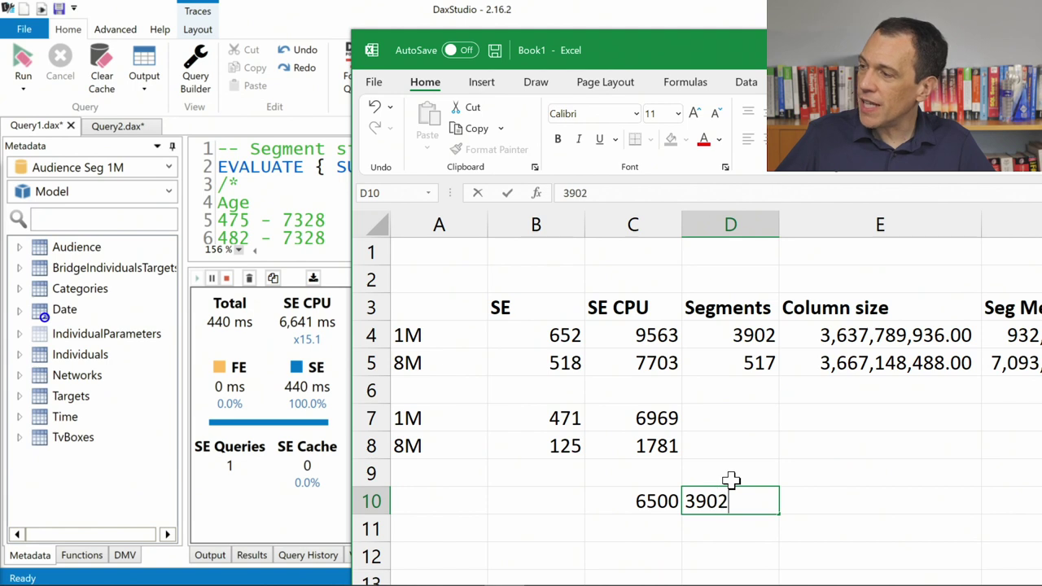
{"action": "key", "text": "Tab"}
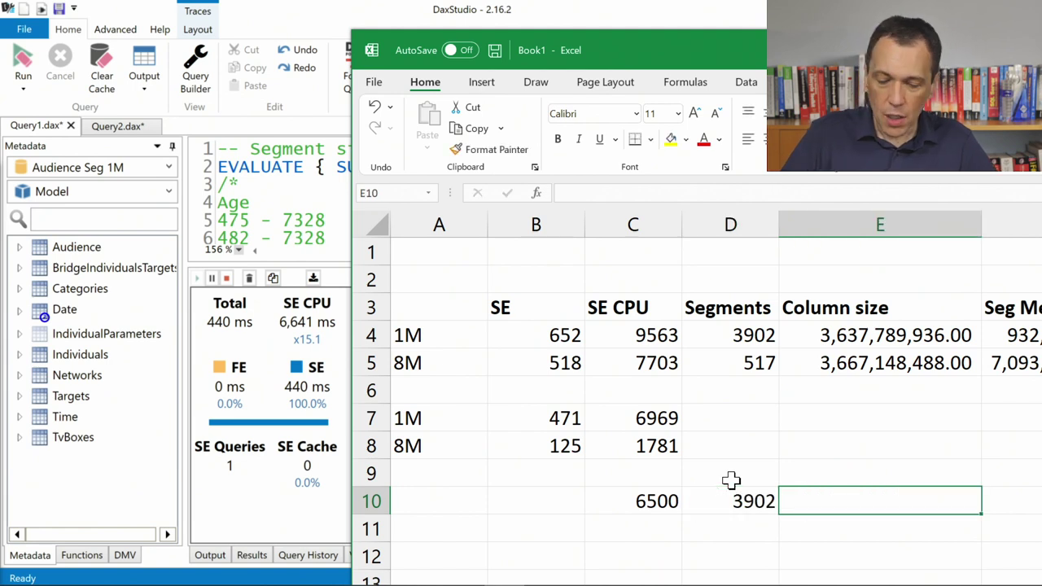
- Calculate the SE CPU time per segment in E10 with =C10/D10 and move the workbook window to reveal column G
{"action": "type", "text": "="}
{"action": "key", "text": "Left"}
{"action": "key", "text": "Left"}
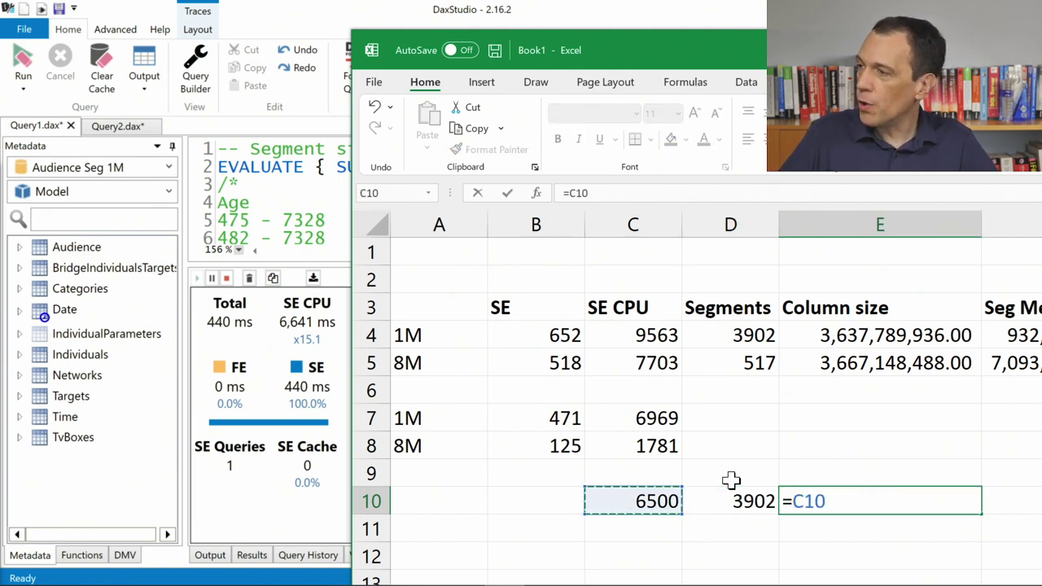
{"action": "type", "text": "/"}
{"action": "key", "text": "Left"}
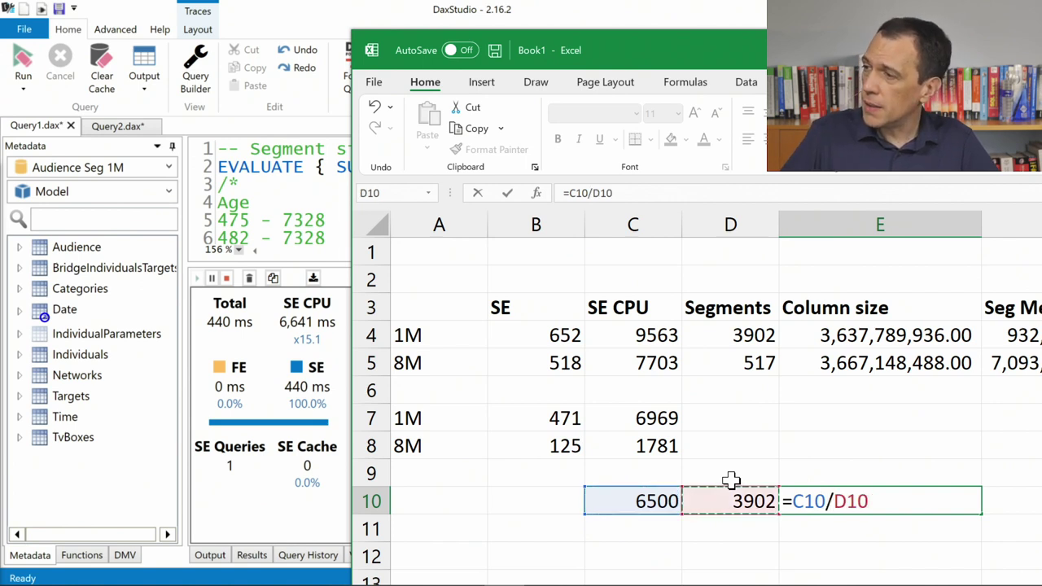
{"action": "key", "text": "Return"}
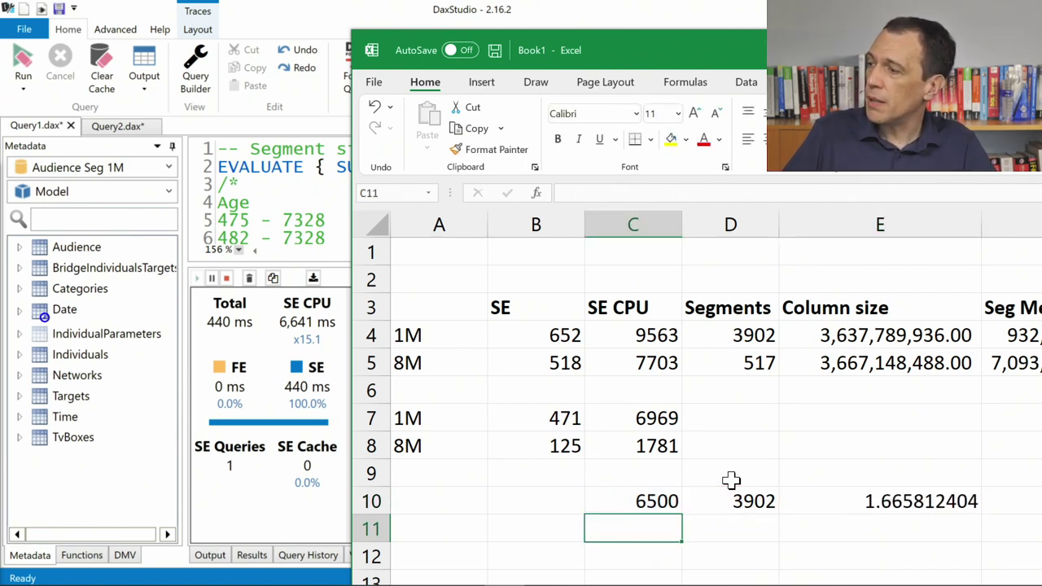
{"action": "key", "text": "Up"}
{"action": "key", "text": "Right"}
{"action": "key", "text": "Right"}
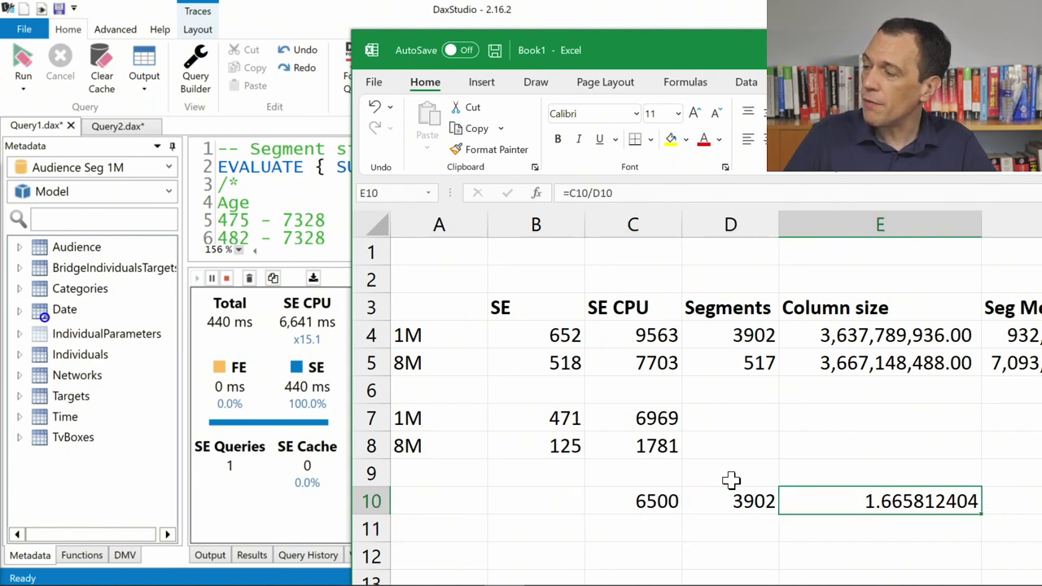
{"action": "left_click_drag", "start_coordinate": [783, 42], "coordinate": [571, 33]}
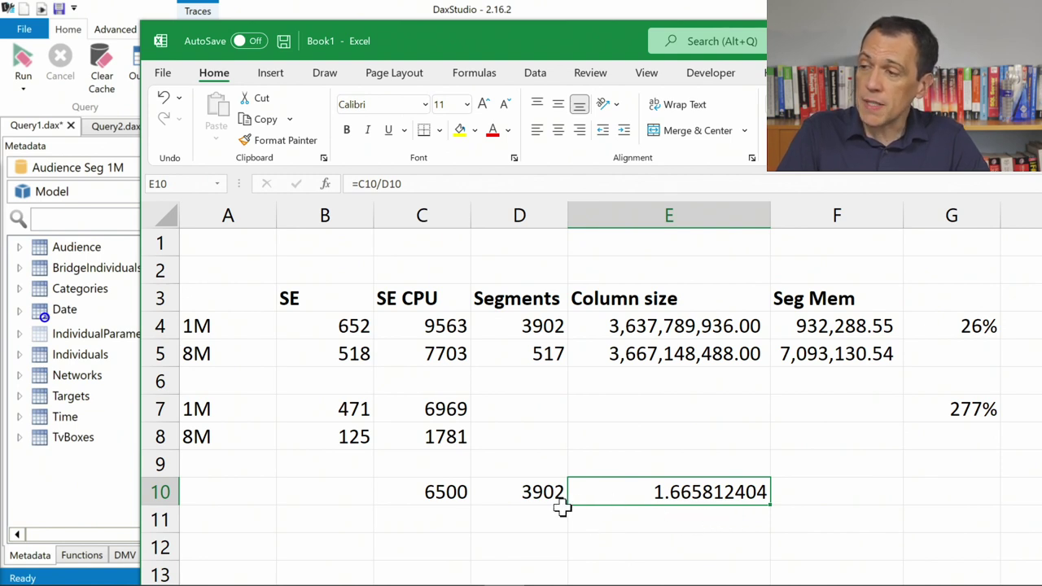
- Switch to DAX Studio and copy the ID_ViewType column name from Query1.dax over Age in the Query2.dax SUM expression
{"action": "left_click", "coordinate": [433, 16]}
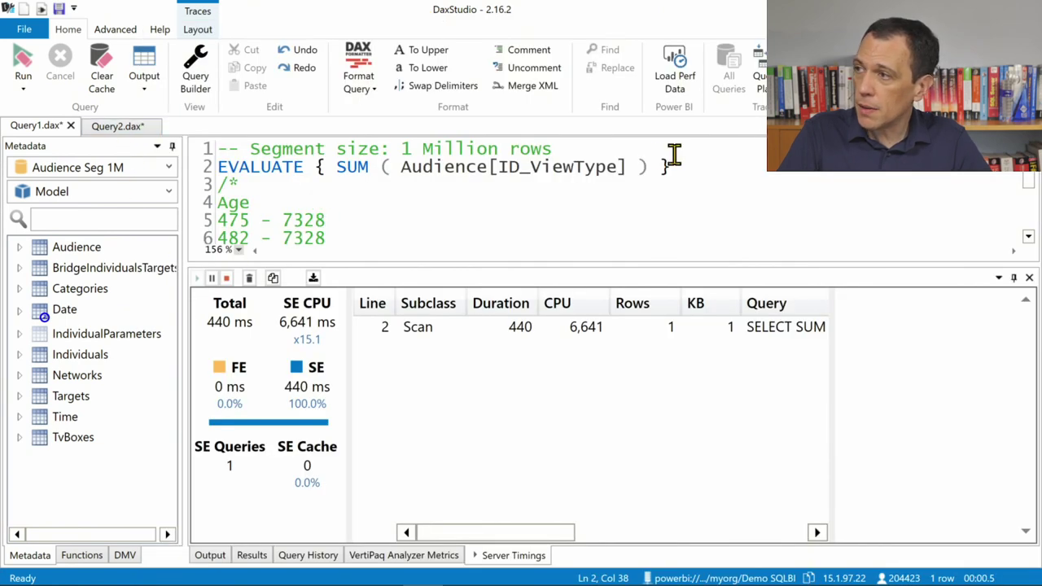
{"action": "double_click", "coordinate": [574, 172]}
{"action": "key", "text": "ctrl+c"}
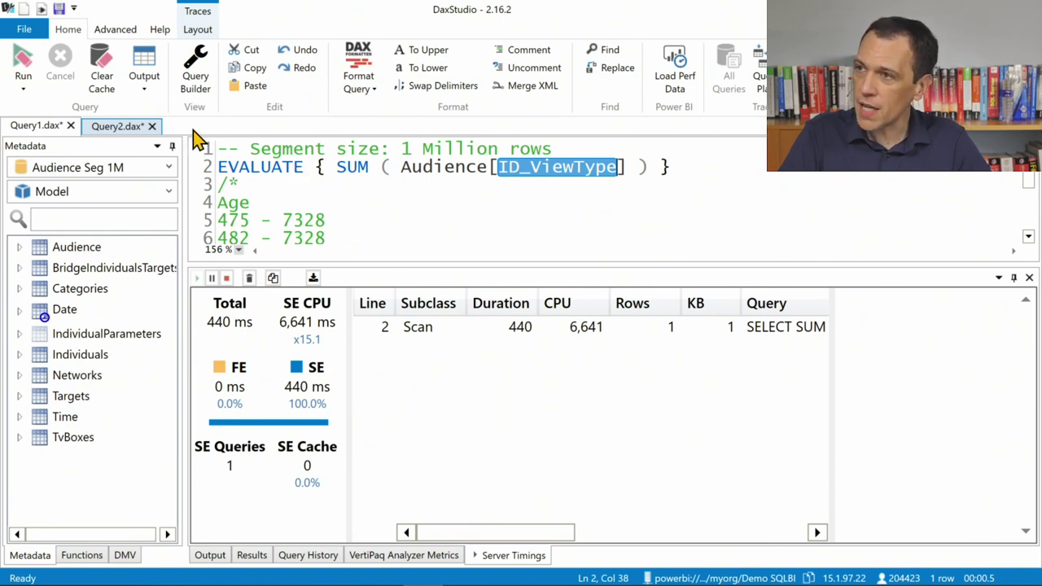
{"action": "left_click", "coordinate": [139, 128]}
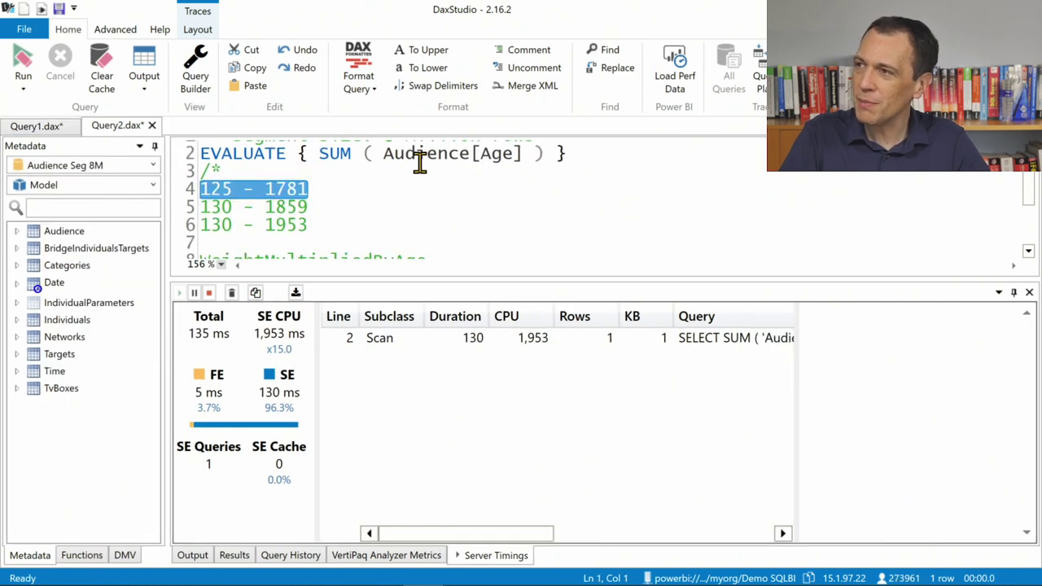
{"action": "double_click", "coordinate": [496, 155]}
{"action": "key", "text": "ctrl+v"}
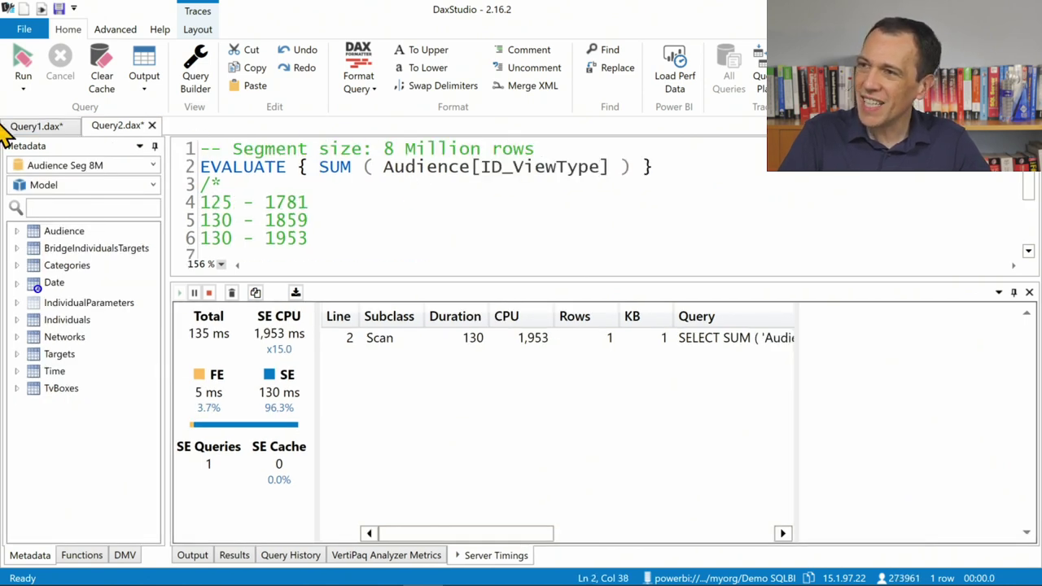
- Run the 8M ID_ViewType query six times to examine its server timings, and return to the Excel workbook
{"action": "left_click", "coordinate": [26, 72]}
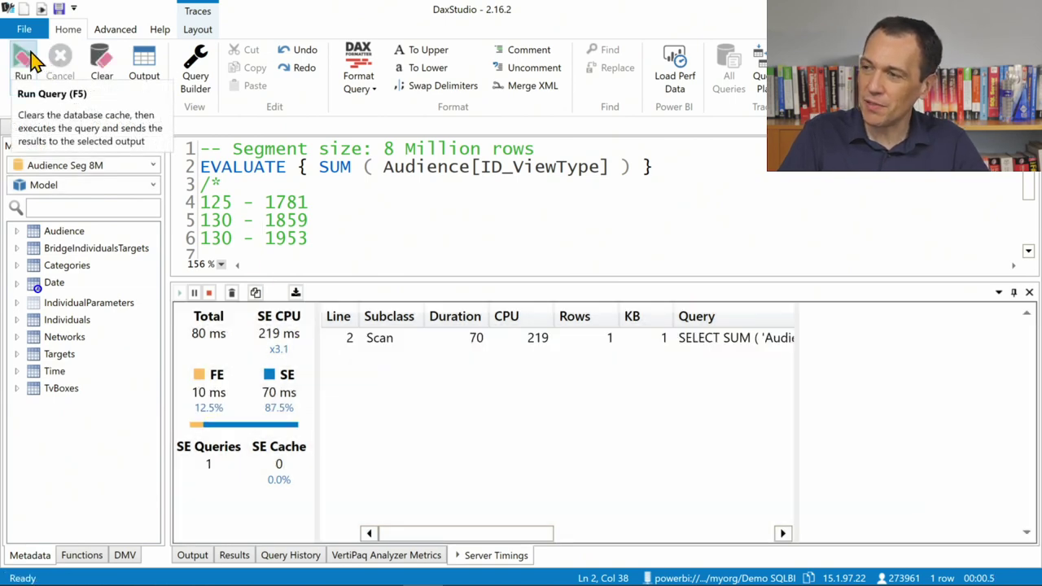
{"action": "left_click", "coordinate": [24, 65]}
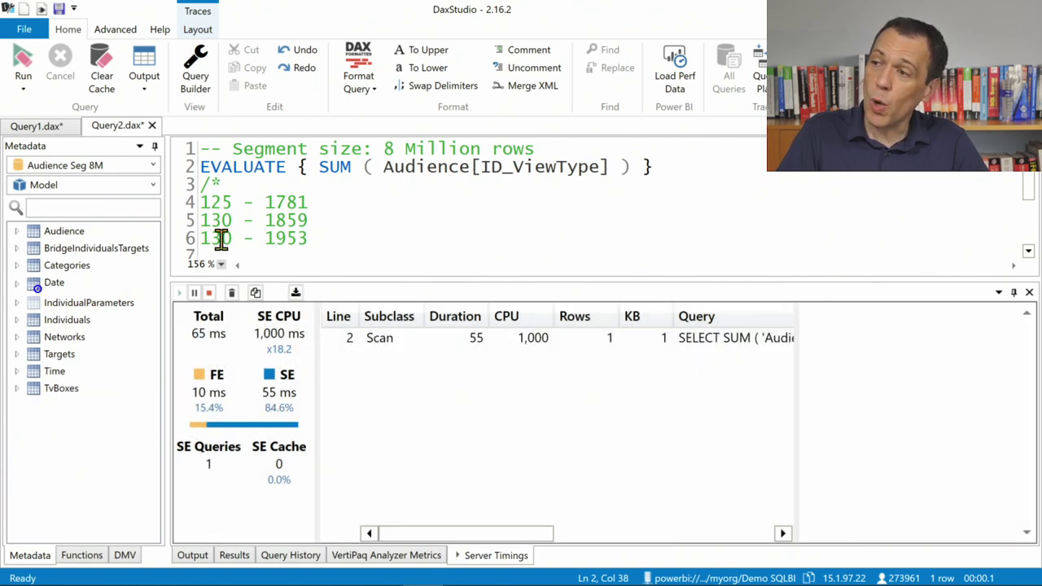
{"action": "left_click", "coordinate": [24, 65]}
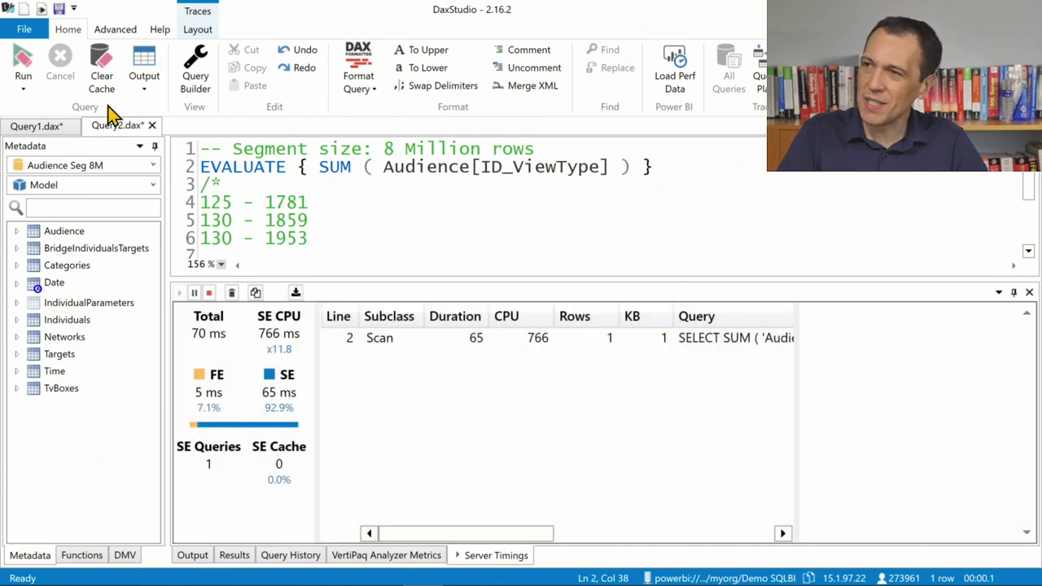
{"action": "left_click", "coordinate": [24, 58]}
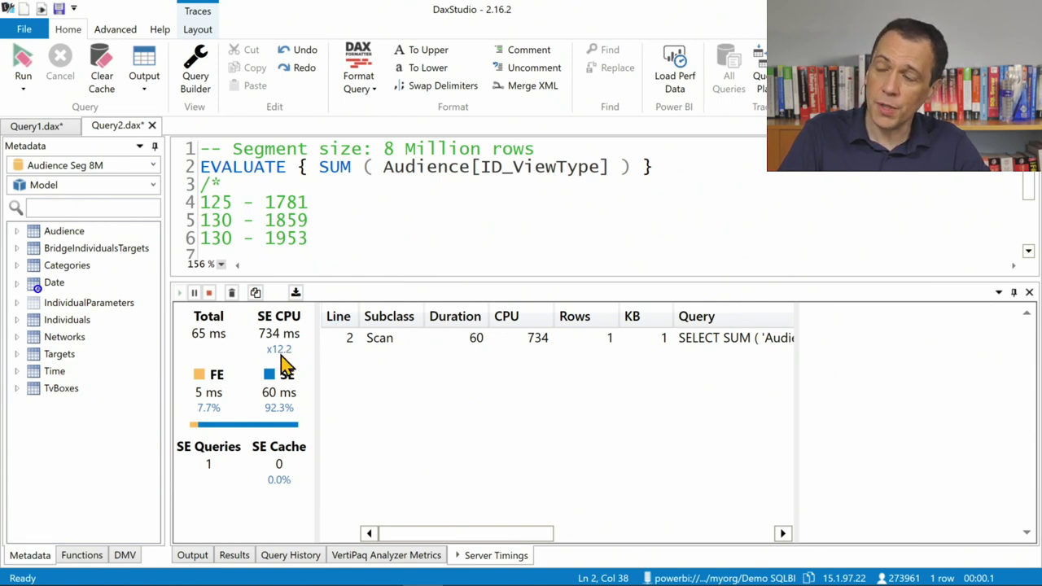
{"action": "left_click", "coordinate": [24, 57]}
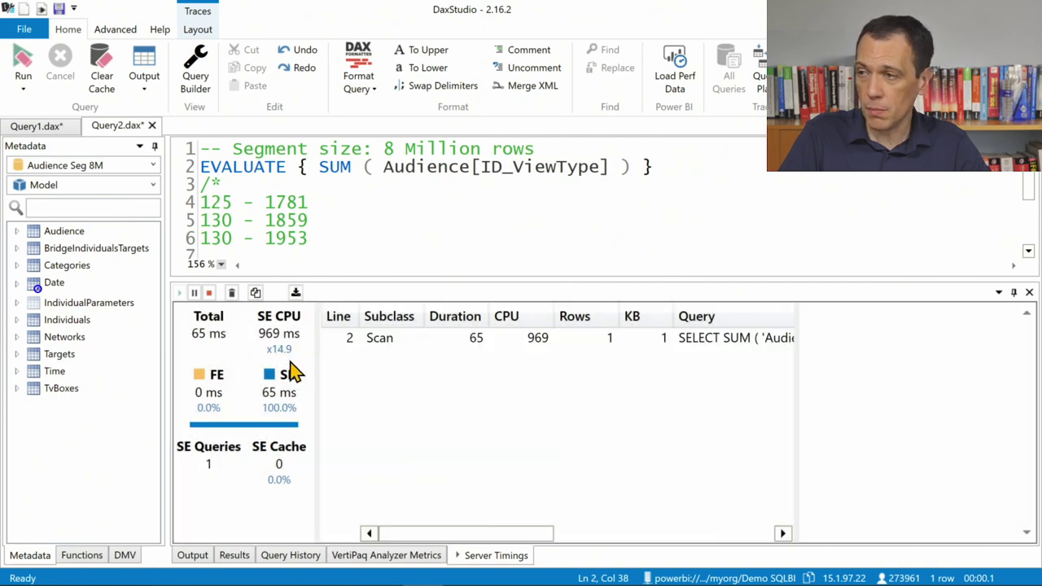
{"action": "left_click", "coordinate": [25, 64]}
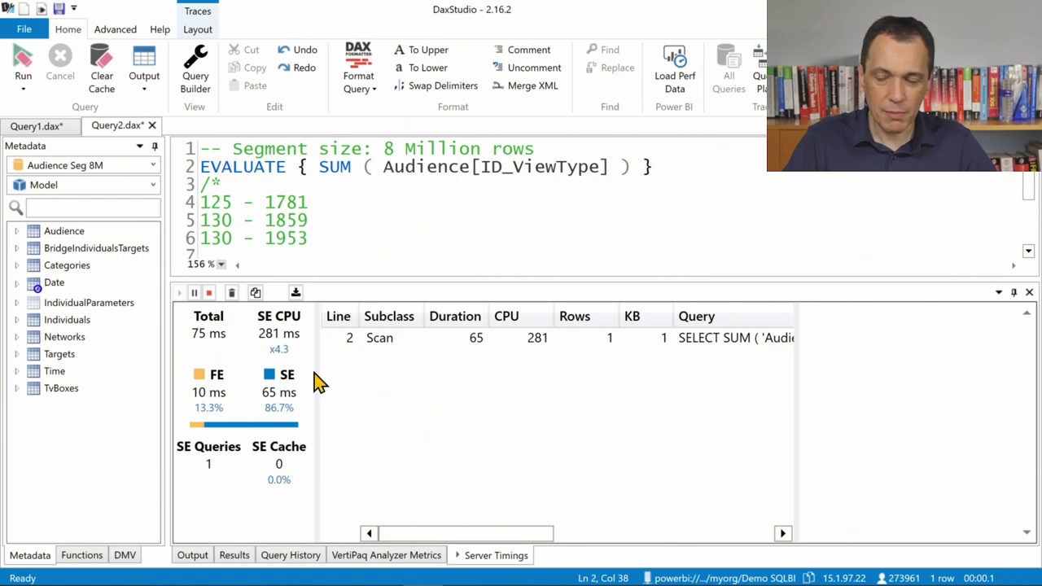
{"action": "key", "text": "alt+Tab"}
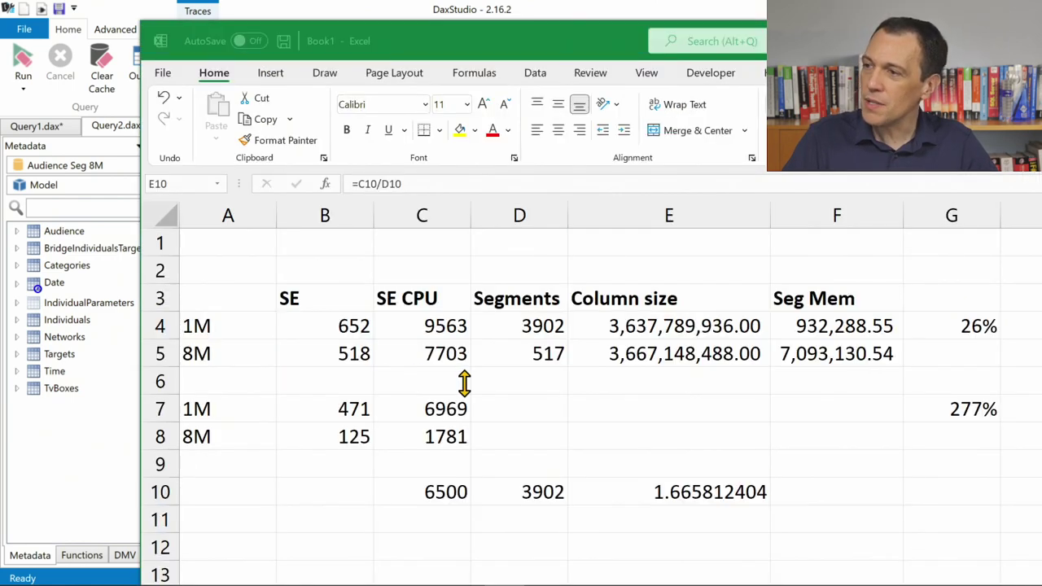
- Enter a rounded SE CPU time of 1000 in C11 and a segment count of 509 in D11
{"action": "left_click", "coordinate": [457, 522]}
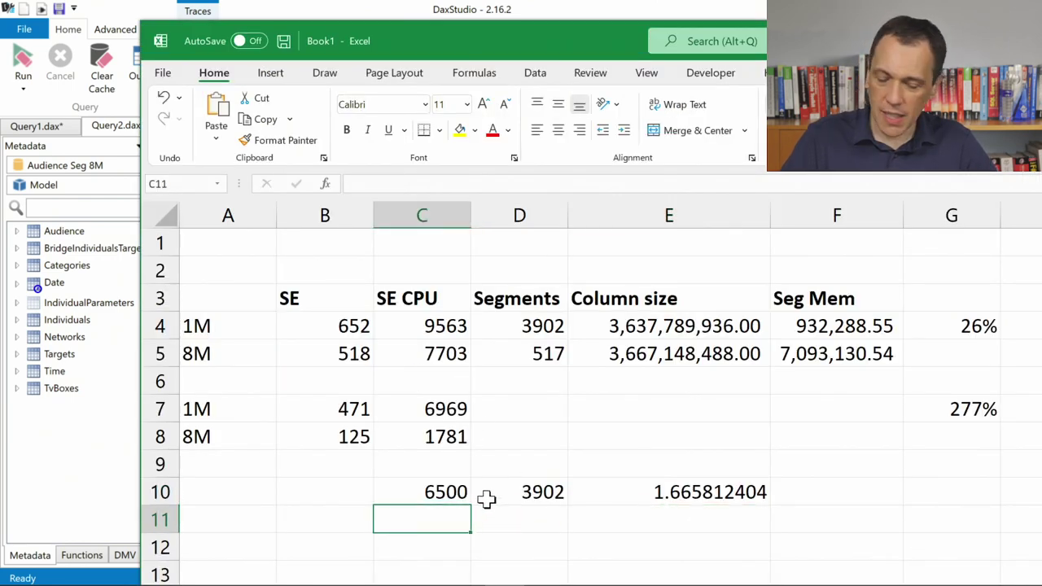
{"action": "type", "text": "1000"}
{"action": "key", "text": "ctrl+Return"}
{"action": "key", "text": "Right"}
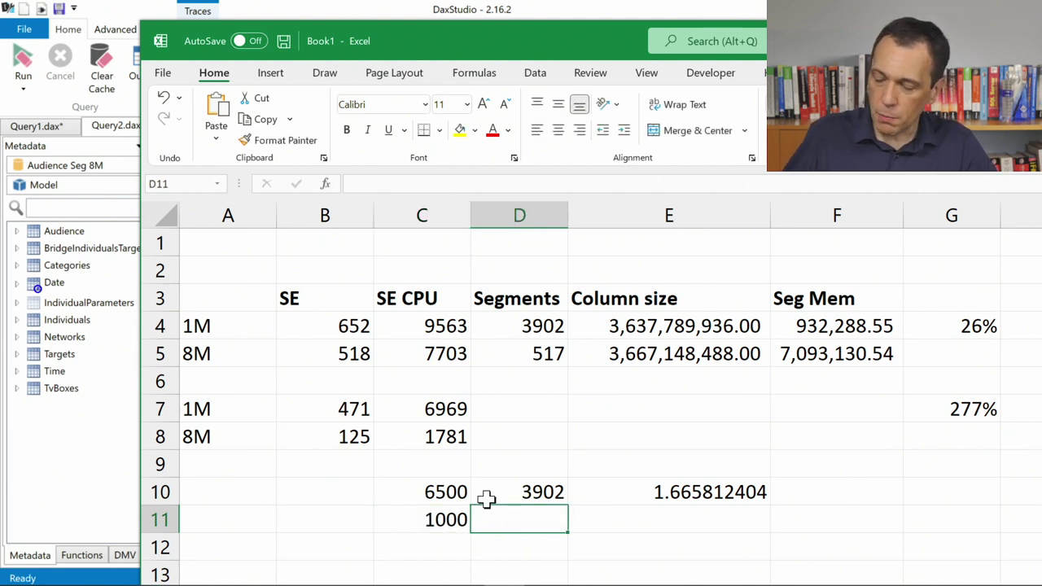
{"action": "type", "text": "512"}
{"action": "key", "text": "Right"}
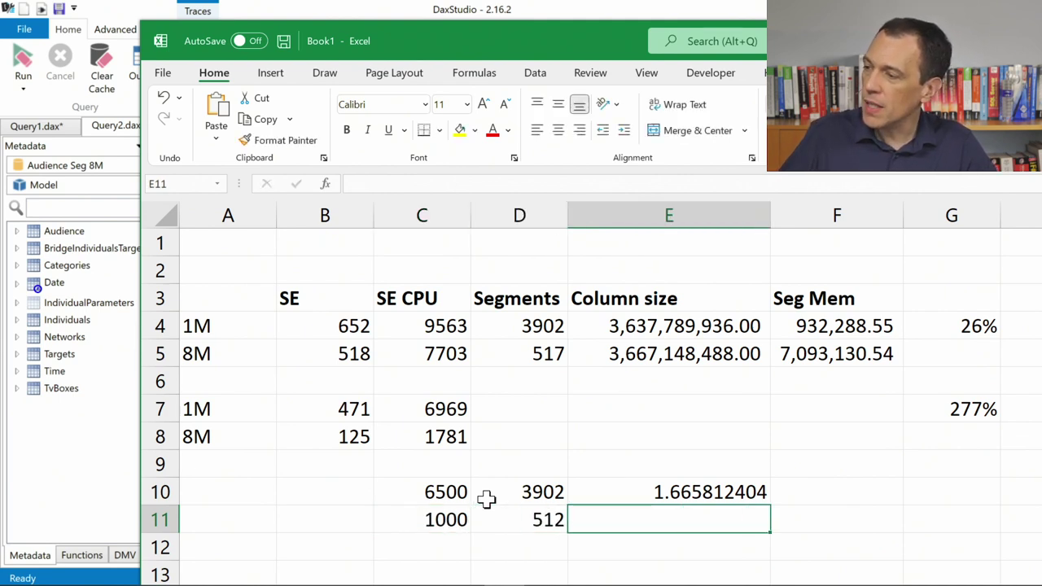
{"action": "key", "text": "Left"}
{"action": "type", "text": "509"}
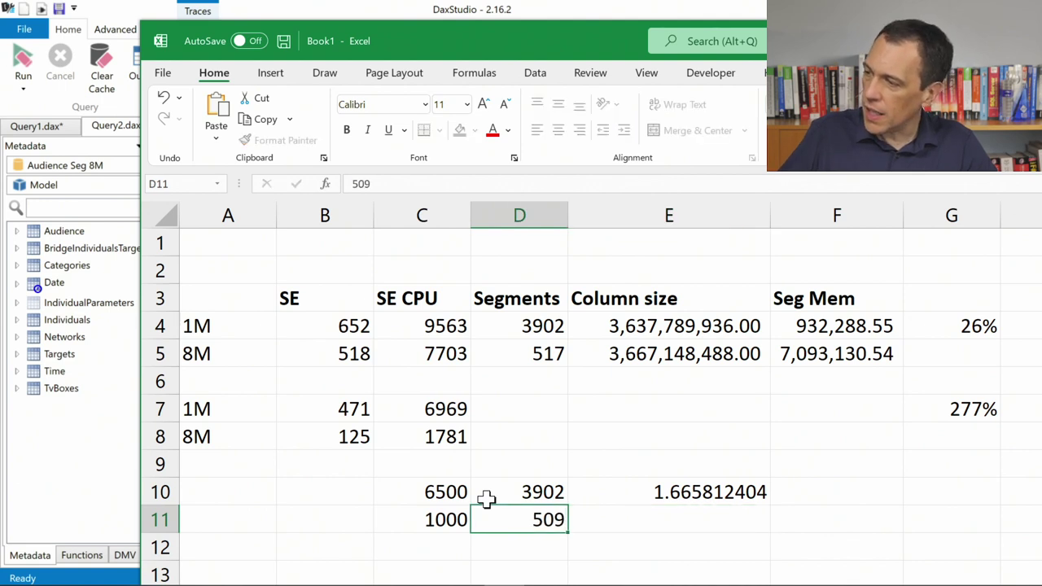
- Copy the CPU-per-segment formula from E10 into E11 for the 8M row
{"action": "key", "text": "Right"}
{"action": "key", "text": "Up"}
{"action": "key", "text": "ctrl+c"}
{"action": "key", "text": "Down"}
{"action": "key", "text": "ctrl+v"}
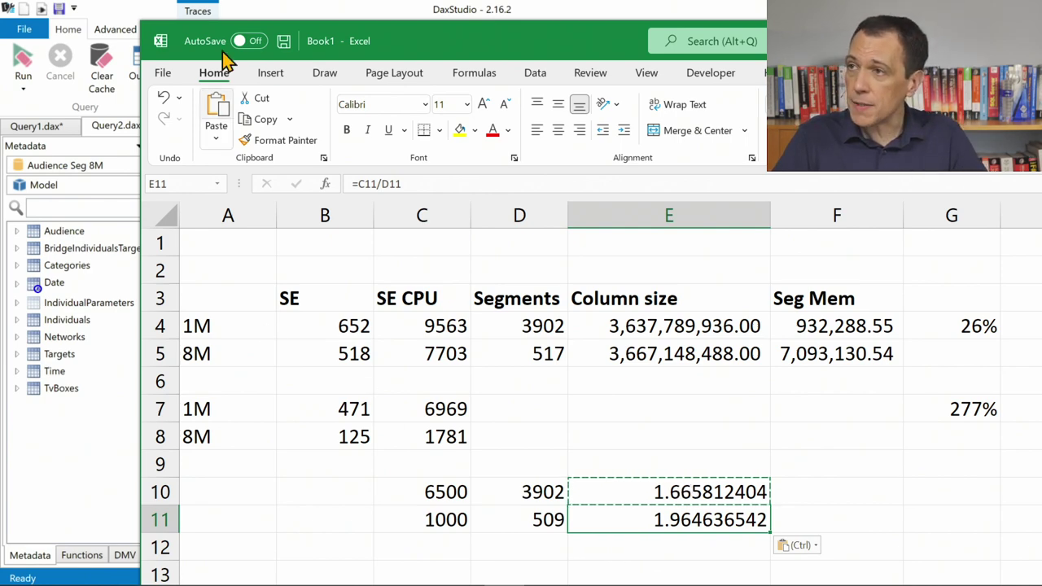
- Switch to DAX Studio, check the Audience segment count in the VertiPaq Analyzer partition metrics, and collapse the Audience partitions
{"action": "left_click", "coordinate": [281, 13]}
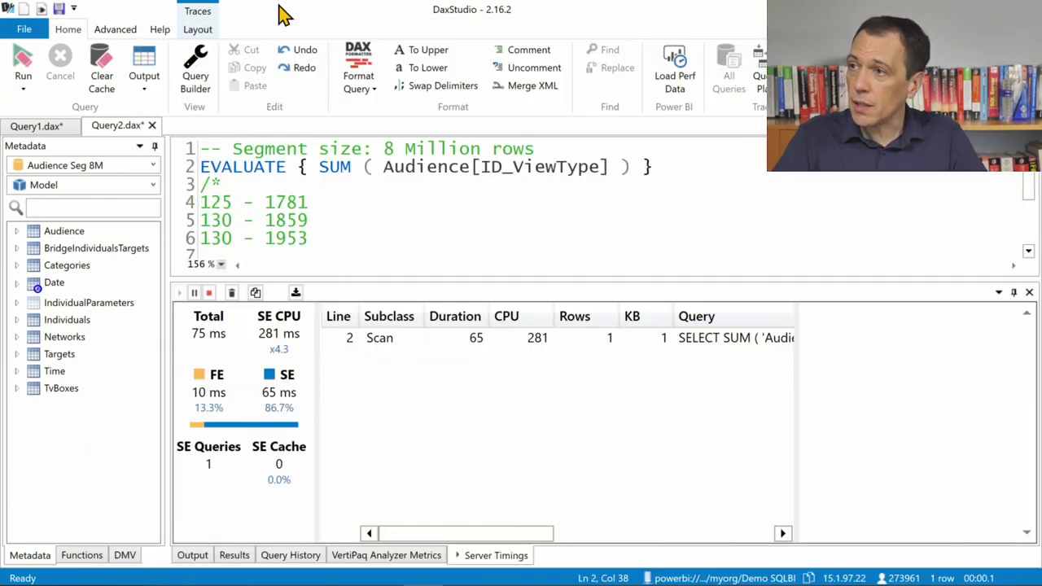
{"action": "left_click", "coordinate": [189, 557]}
{"action": "left_click", "coordinate": [233, 557]}
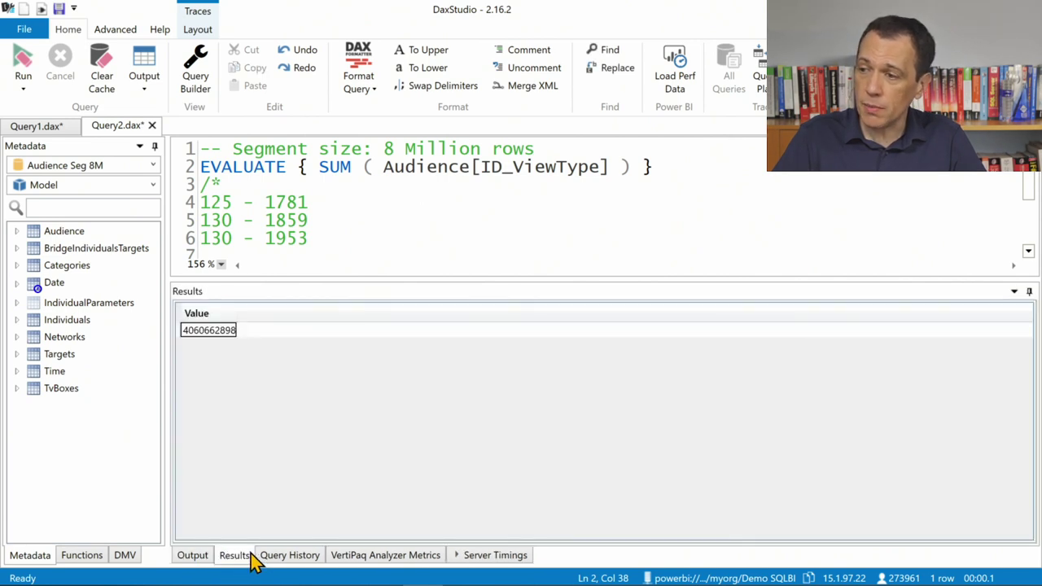
{"action": "left_click", "coordinate": [363, 557]}
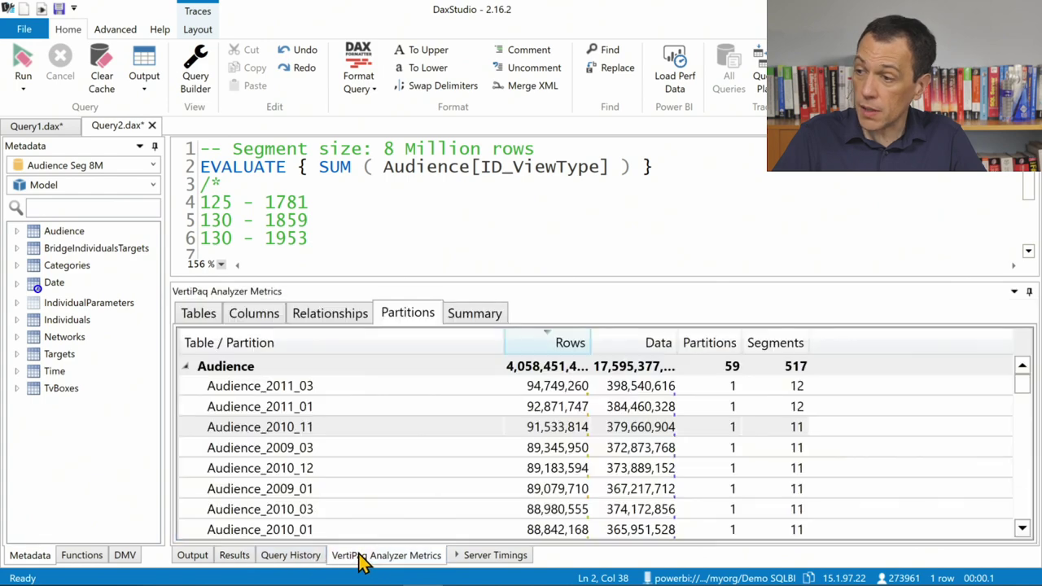
{"action": "left_click", "coordinate": [200, 318]}
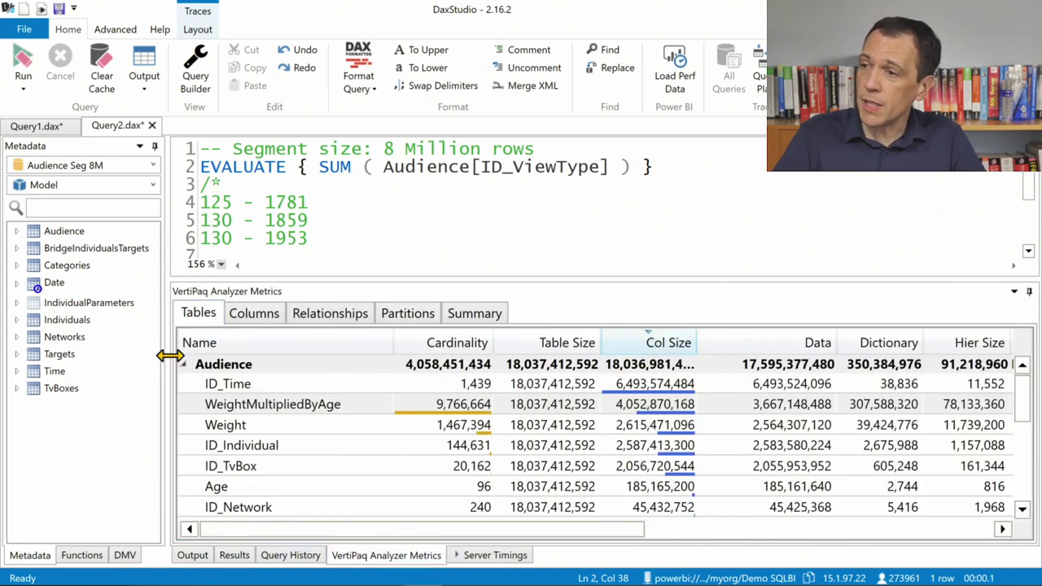
{"action": "left_click", "coordinate": [388, 324]}
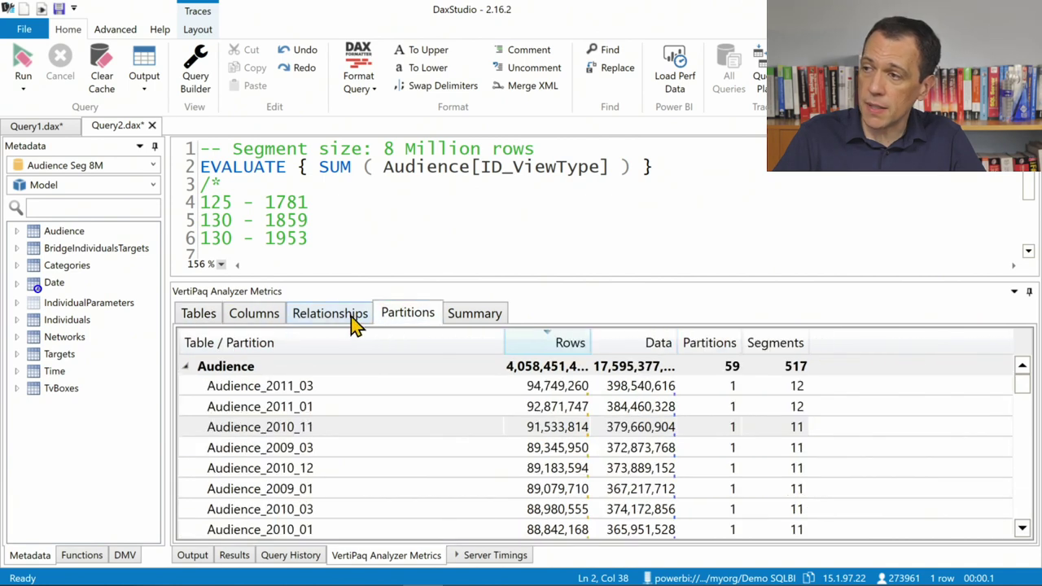
{"action": "left_click", "coordinate": [188, 369]}
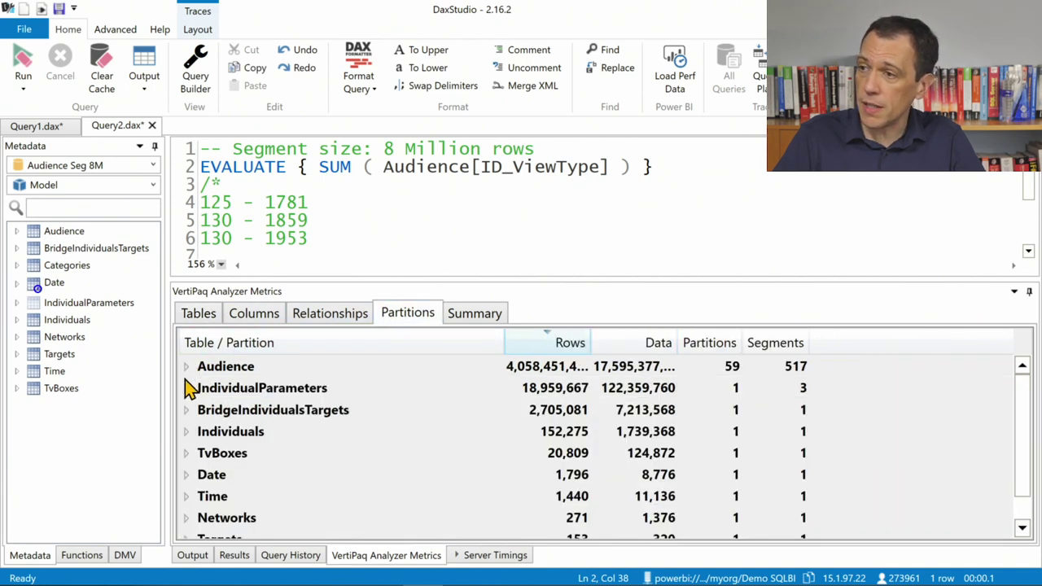